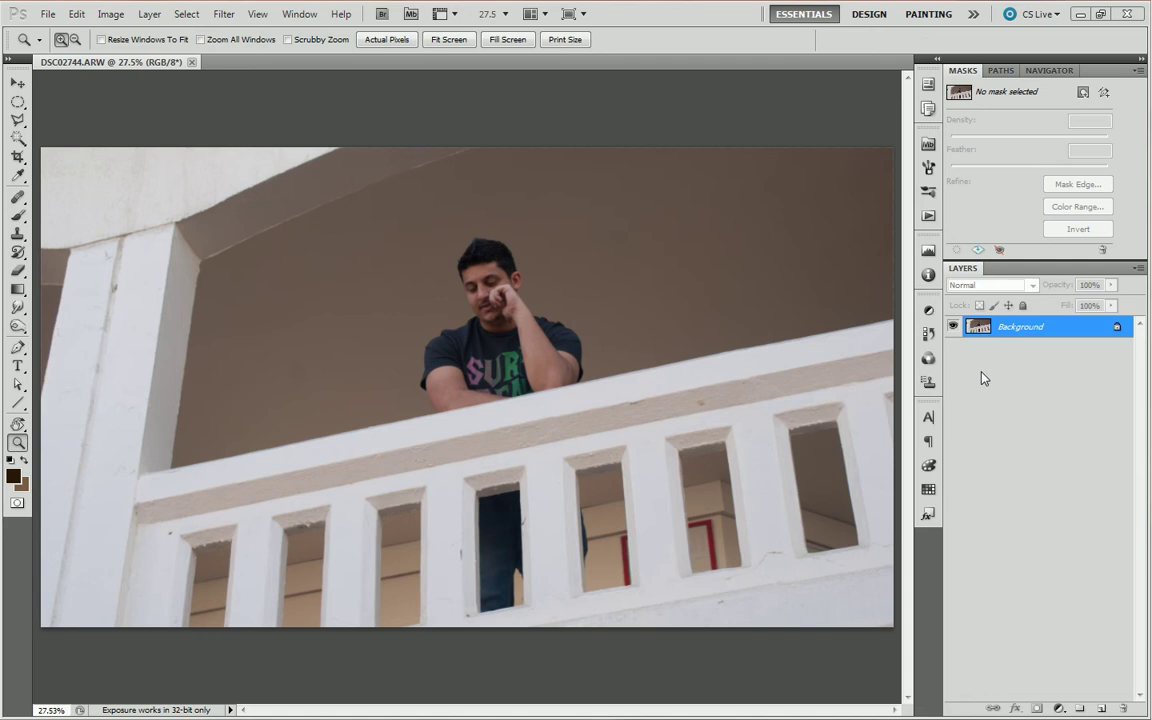
Draw a rectangular selection beside the man's head, then clear it
{"action": "left_click", "coordinate": [18, 102]}
{"action": "left_click", "coordinate": [47, 102]}
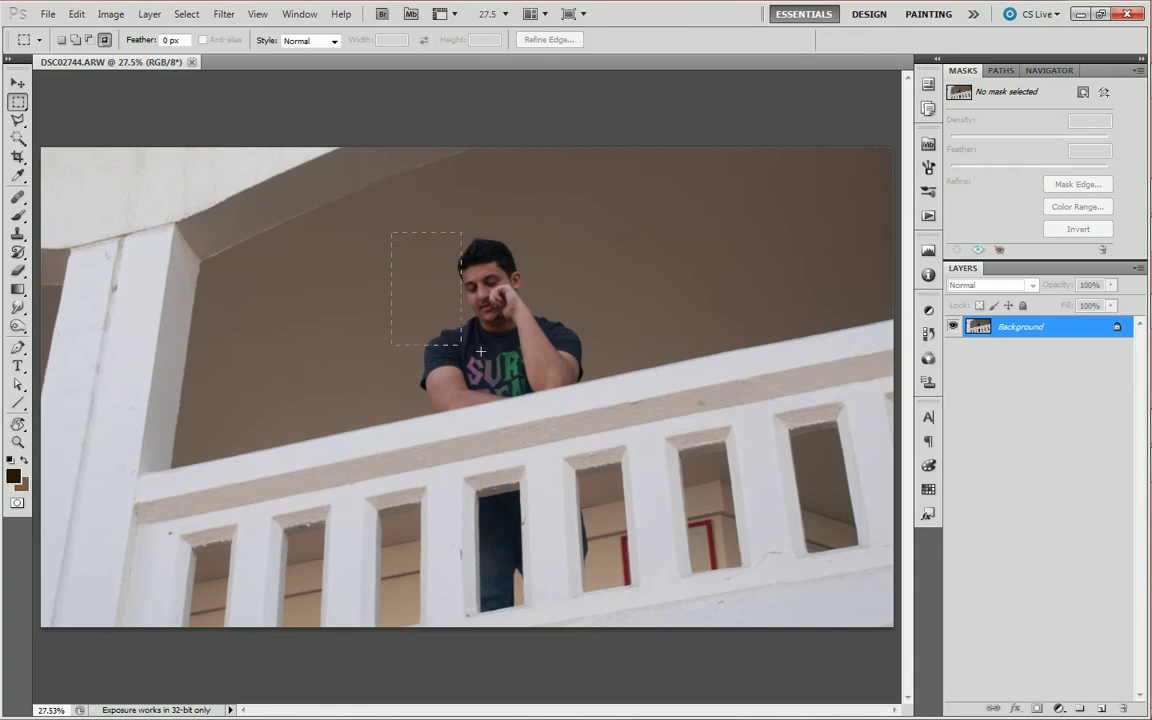
{"action": "left_click_drag", "start_coordinate": [481, 351], "coordinate": [639, 548]}
{"action": "left_click", "coordinate": [549, 456]}
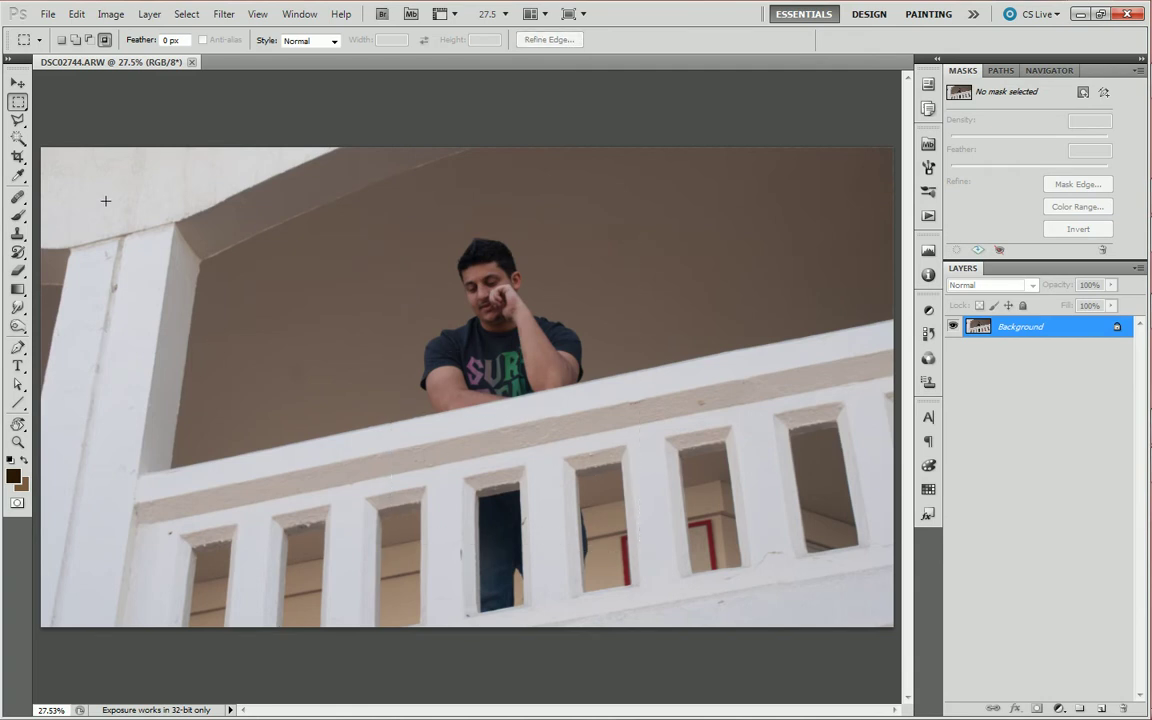
Browse the toolbox's selection, crop and sampling tool groups and pick the Ruler Tool
{"action": "left_click", "coordinate": [19, 138]}
{"action": "left_click", "coordinate": [18, 155]}
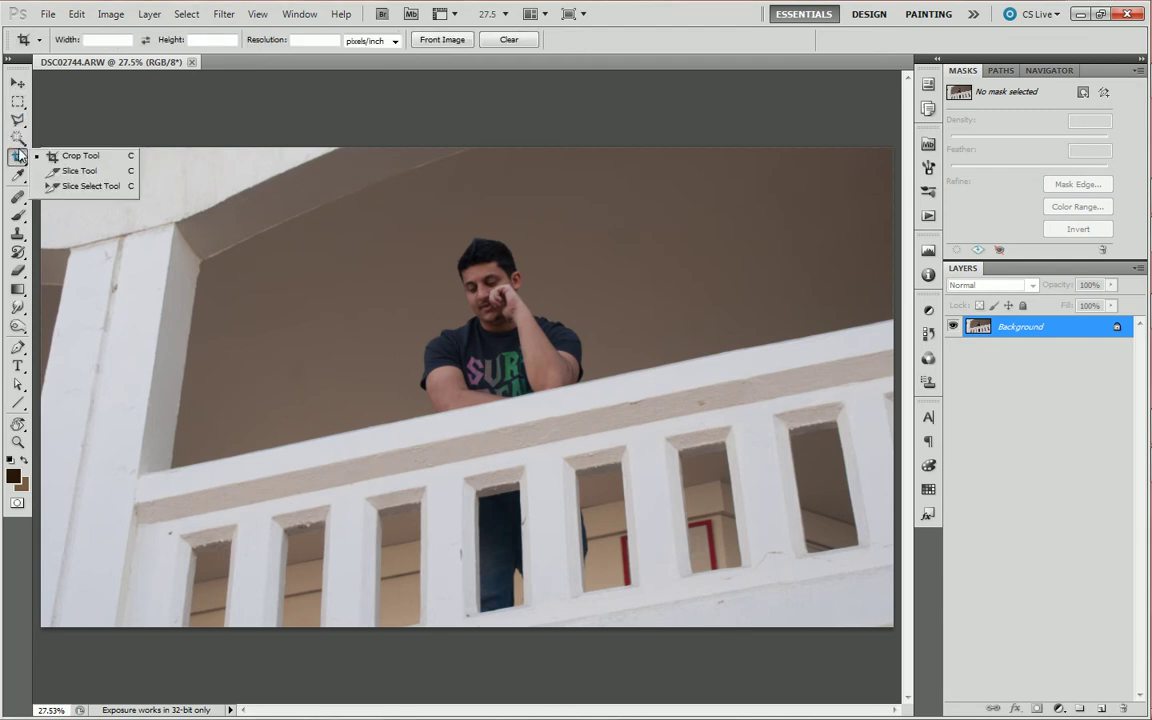
{"action": "left_click", "coordinate": [18, 101]}
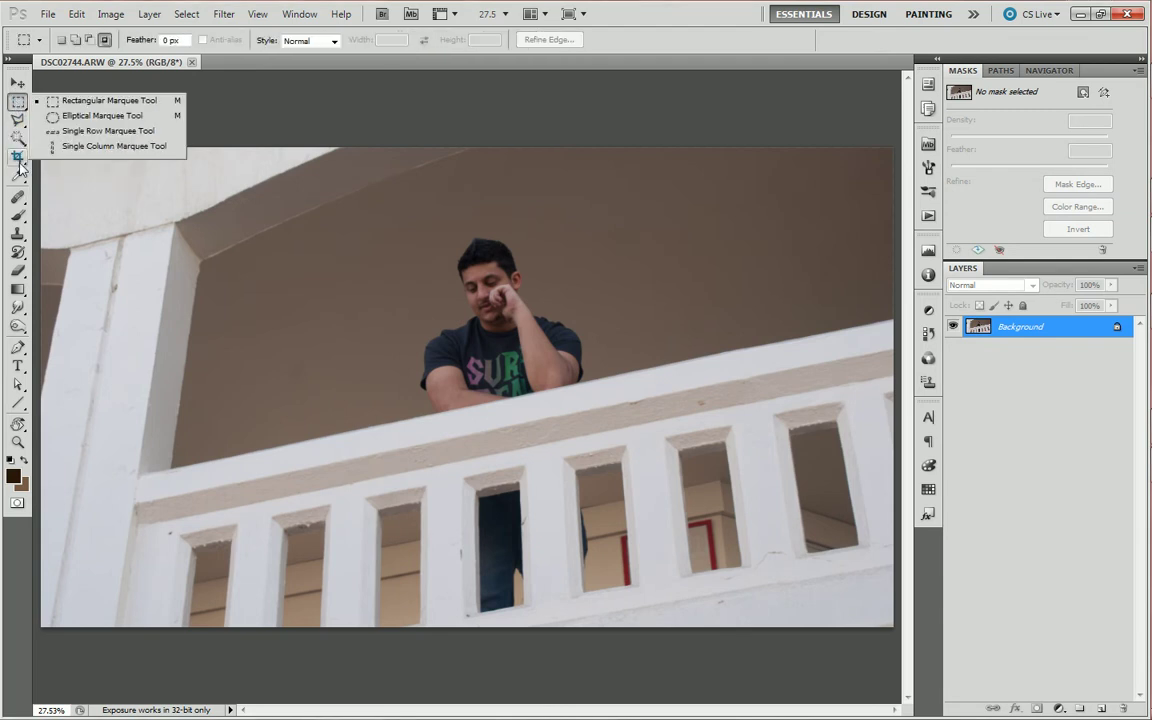
{"action": "left_click", "coordinate": [17, 141]}
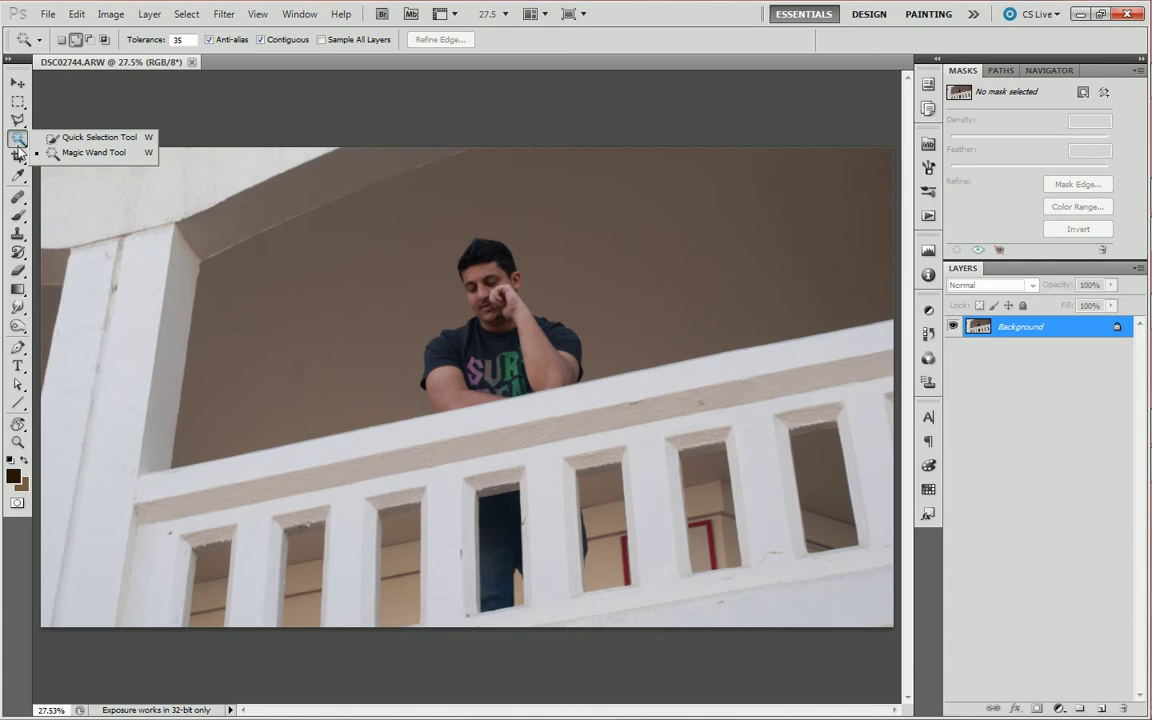
{"action": "left_click", "coordinate": [17, 119]}
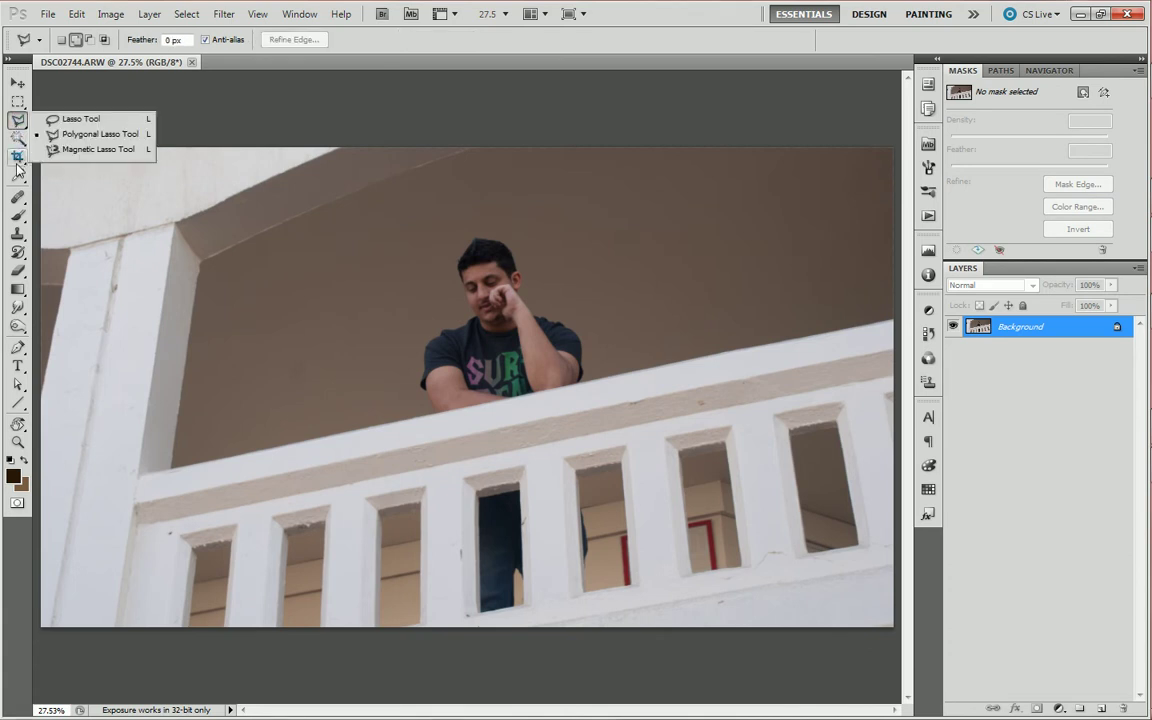
{"action": "left_click", "coordinate": [17, 156]}
{"action": "left_click", "coordinate": [17, 176]}
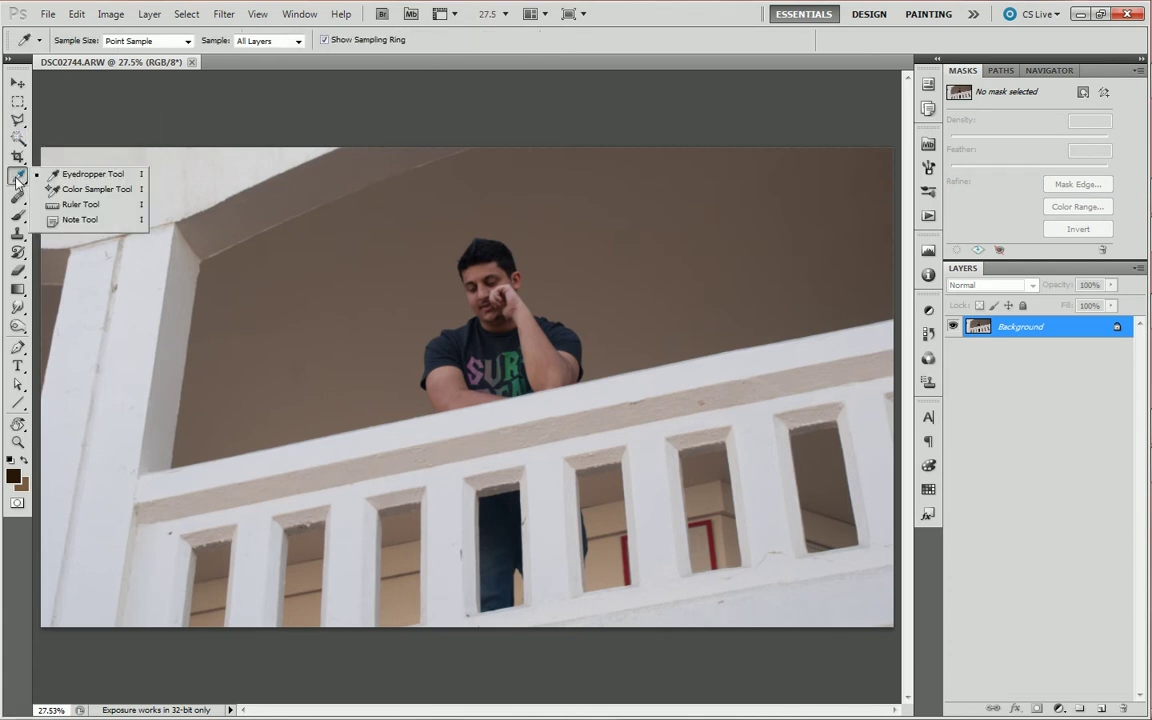
{"action": "left_click", "coordinate": [75, 205]}
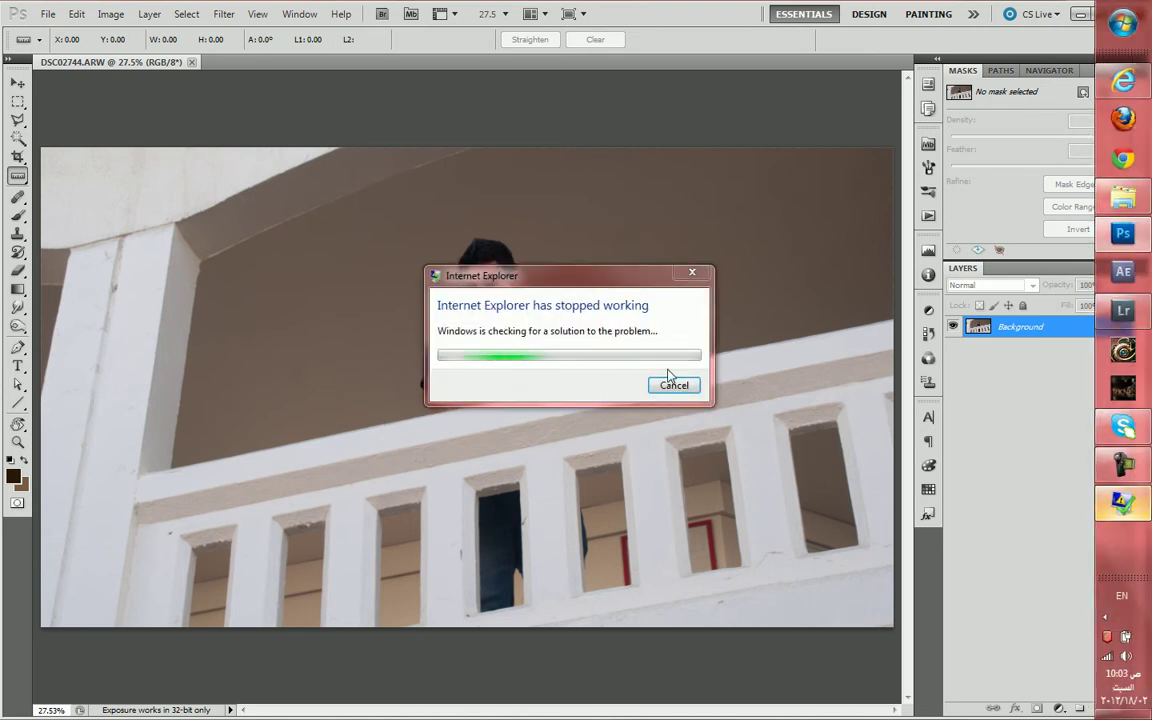
Measure the railing's top edge at -166.0° with the Ruler, dismissing the crash and locked-layer messages
{"action": "left_click", "coordinate": [668, 381]}
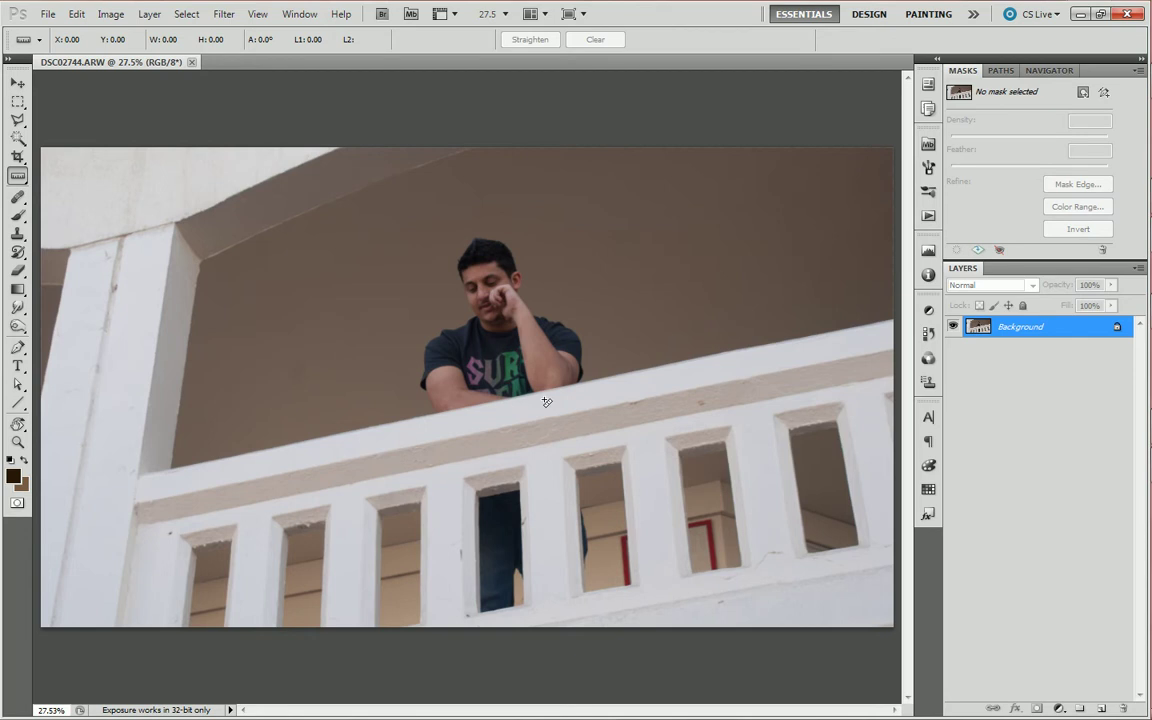
{"action": "left_click_drag", "start_coordinate": [604, 378], "coordinate": [500, 407]}
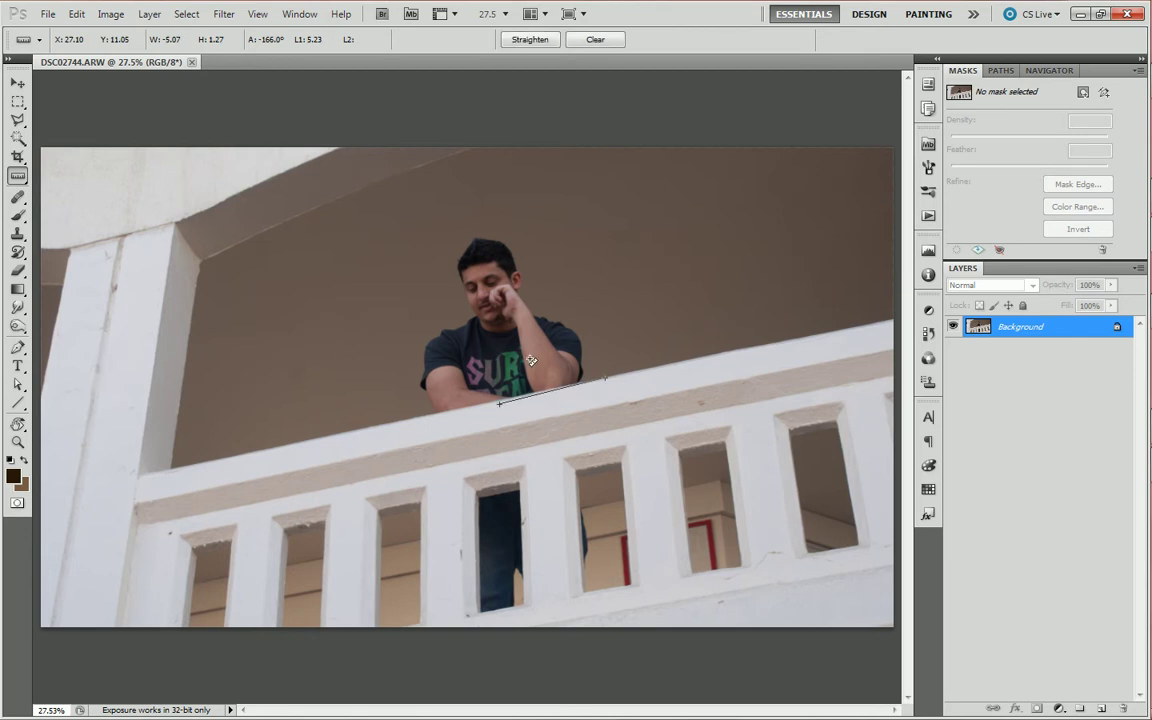
{"action": "left_click", "coordinate": [466, 413]}
{"action": "key", "text": "Delete"}
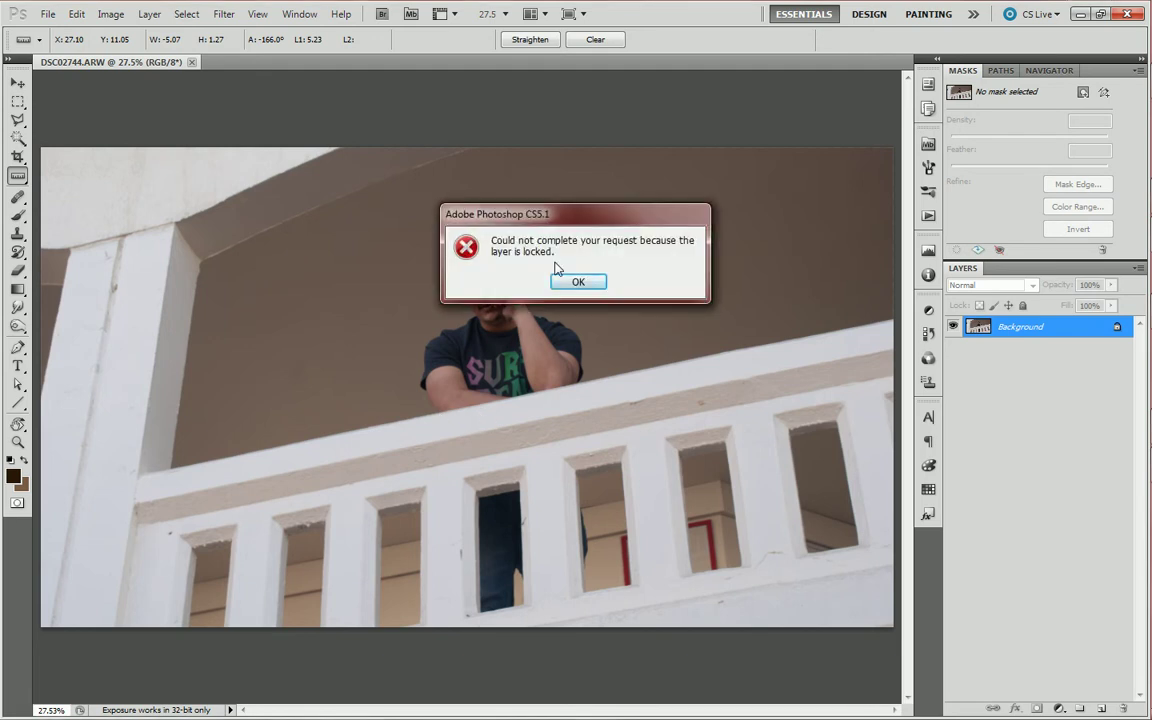
{"action": "key", "text": "Return"}
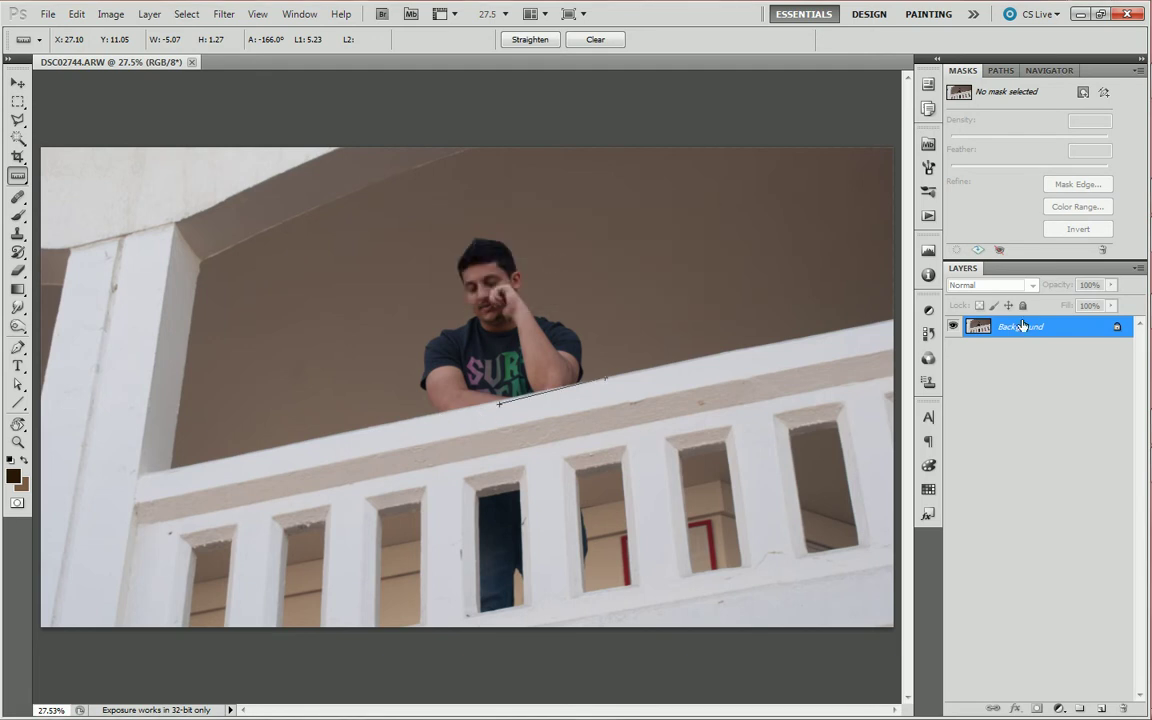
Convert the locked Background into a layer named 'background'
{"action": "double_click", "coordinate": [1022, 326]}
{"action": "type", "text": "backgr"}
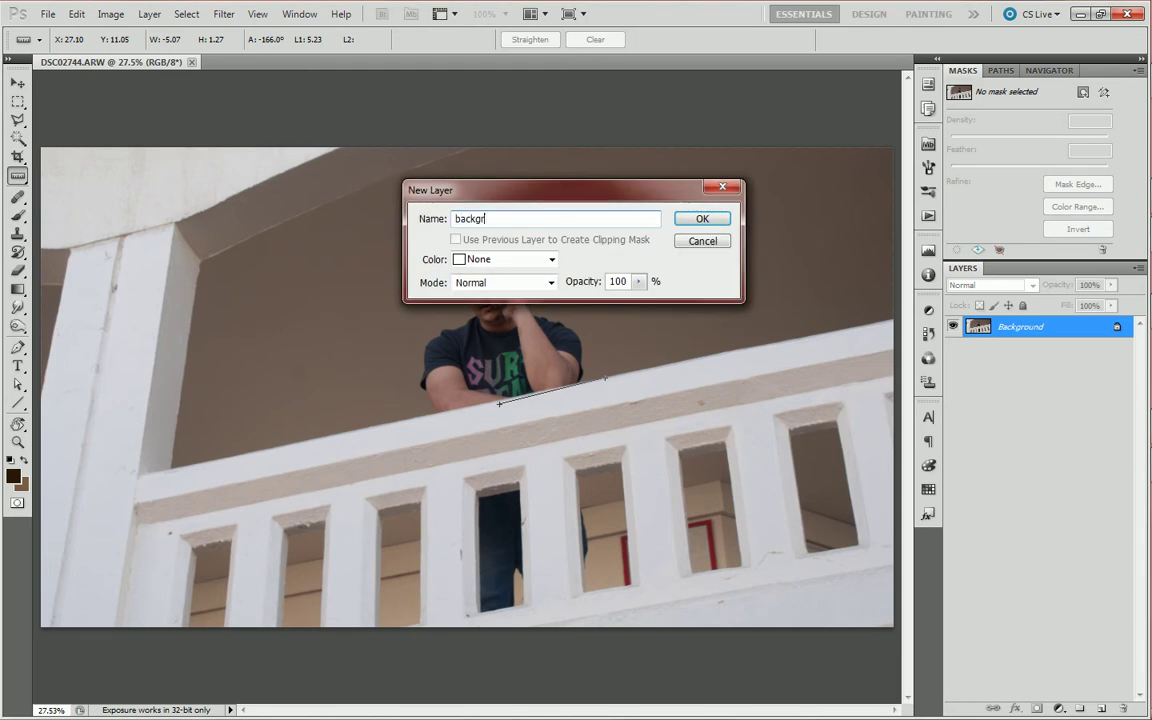
{"action": "key", "text": "Return"}
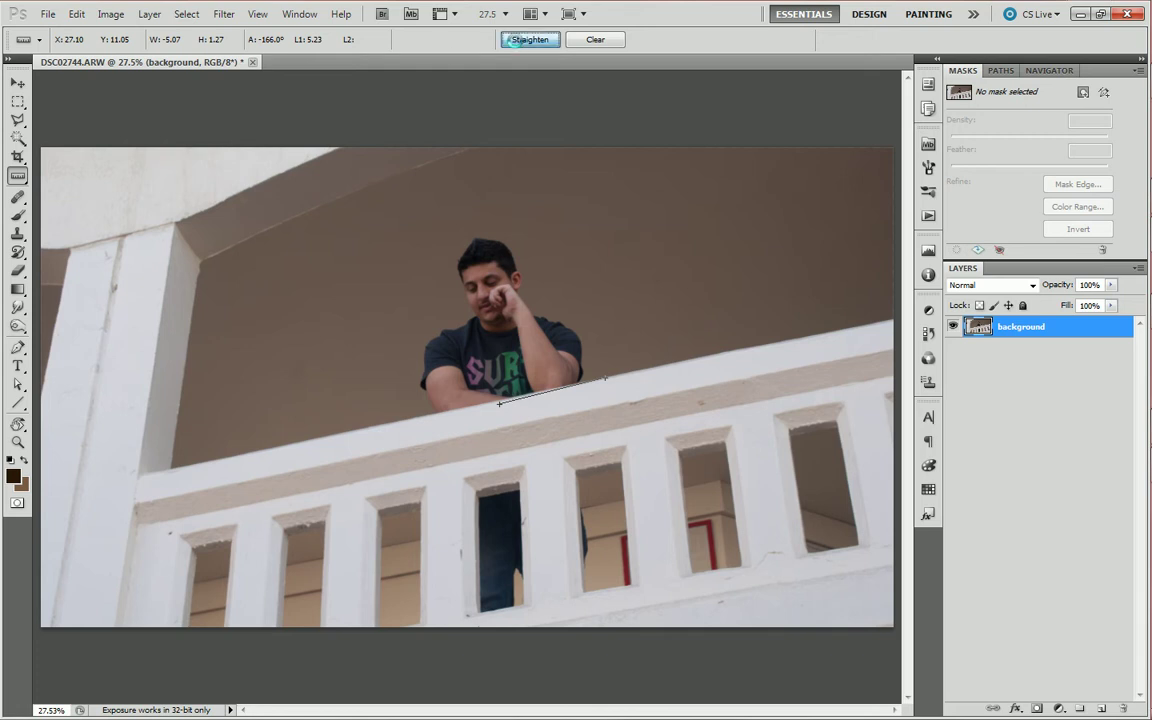
Straighten the photo along the railing and marquee a tall box around the man
{"action": "left_click", "coordinate": [513, 39]}
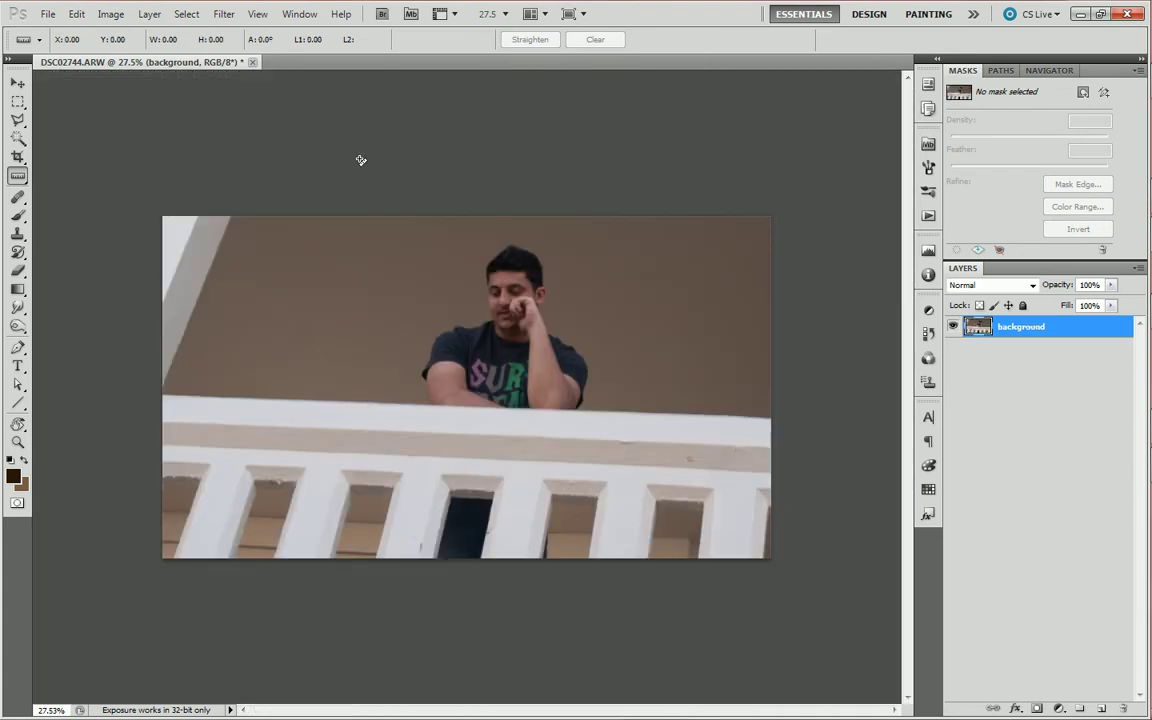
{"action": "key", "text": "m"}
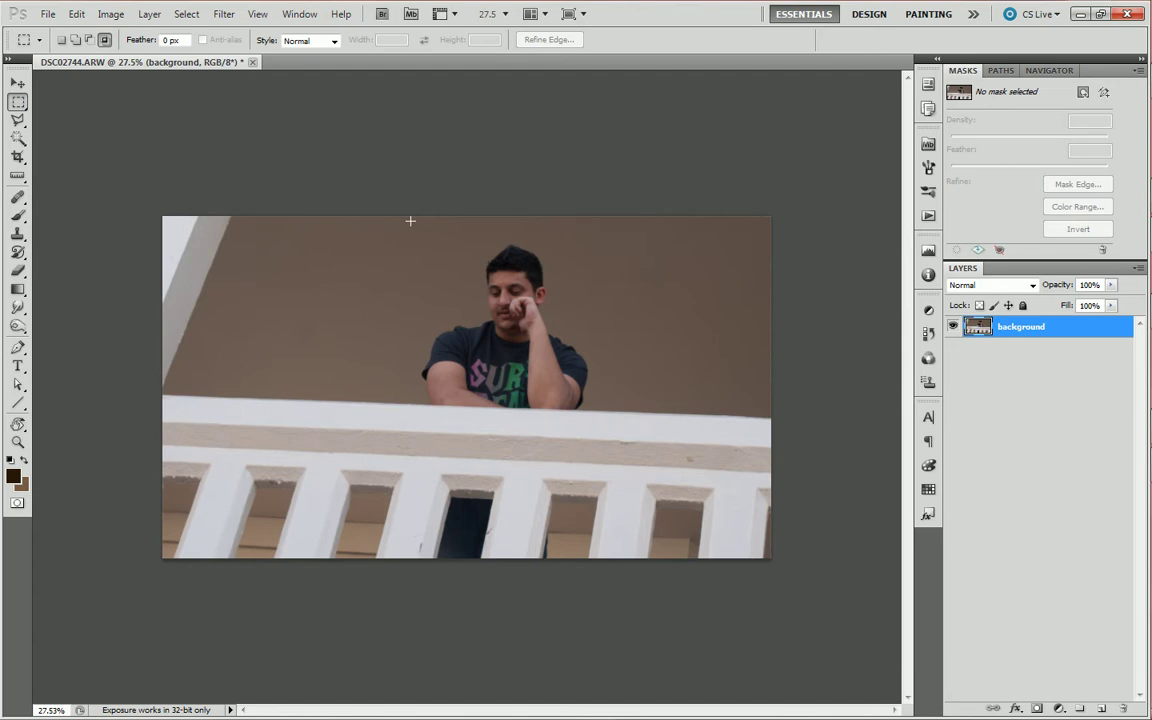
{"action": "mouse_move", "coordinate": [403, 221]}
{"action": "left_mouse_down"}
{"action": "mouse_move", "coordinate": [598, 574]}
{"action": "mouse_move", "coordinate": [615, 580]}
{"action": "left_mouse_up"}
{"action": "key", "text": "Left"}
{"action": "key", "text": "Left"}
{"action": "key", "text": "Left"}
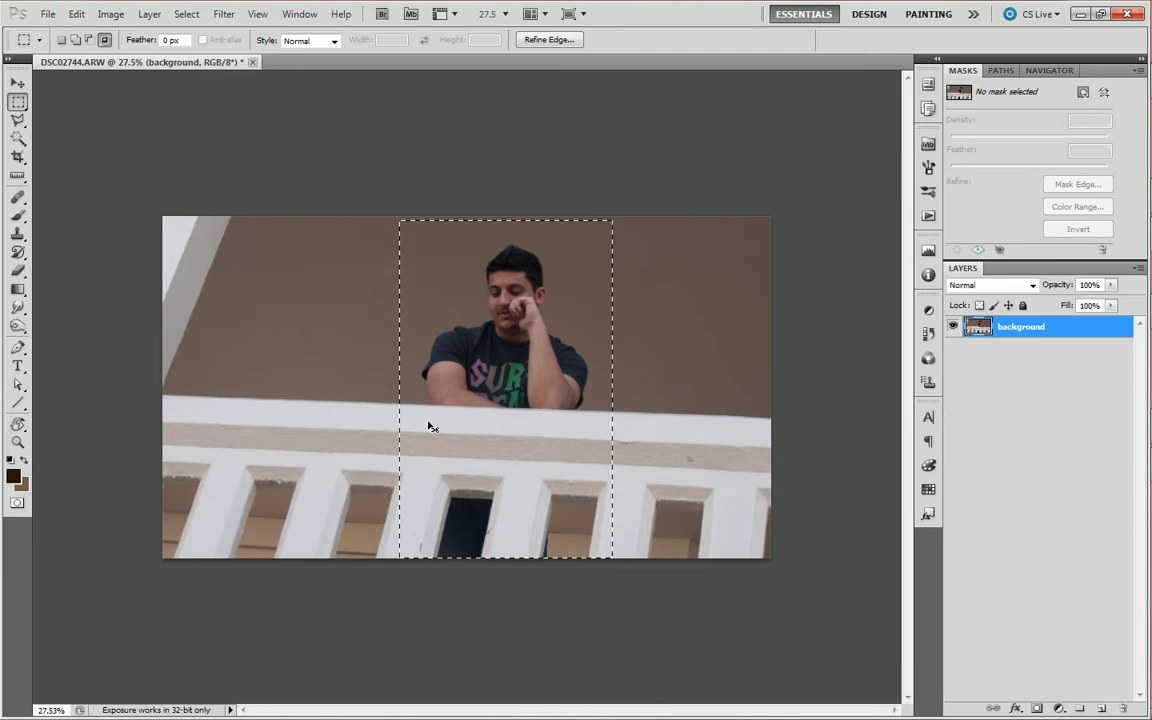
Paste the selected area into a new Untitled-1 document and view it at 100%
{"action": "key", "text": "ctrl+n"}
{"action": "key", "text": "Return"}
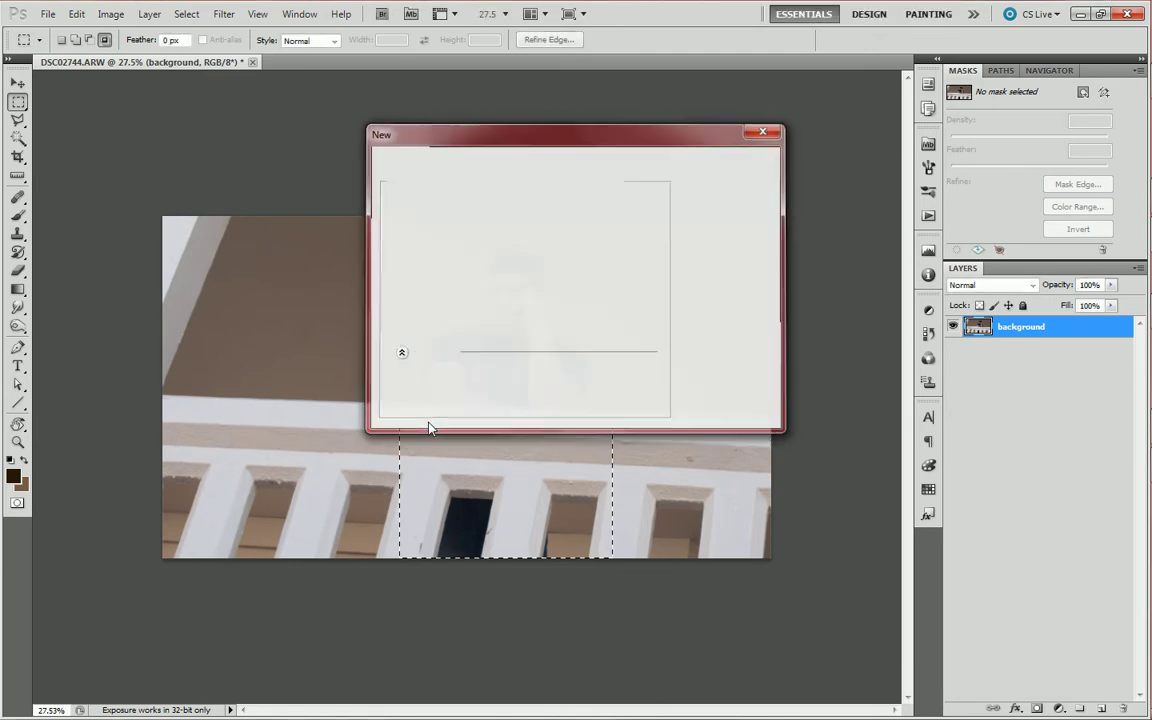
{"action": "key", "text": "ctrl+v"}
{"action": "key", "text": "z"}
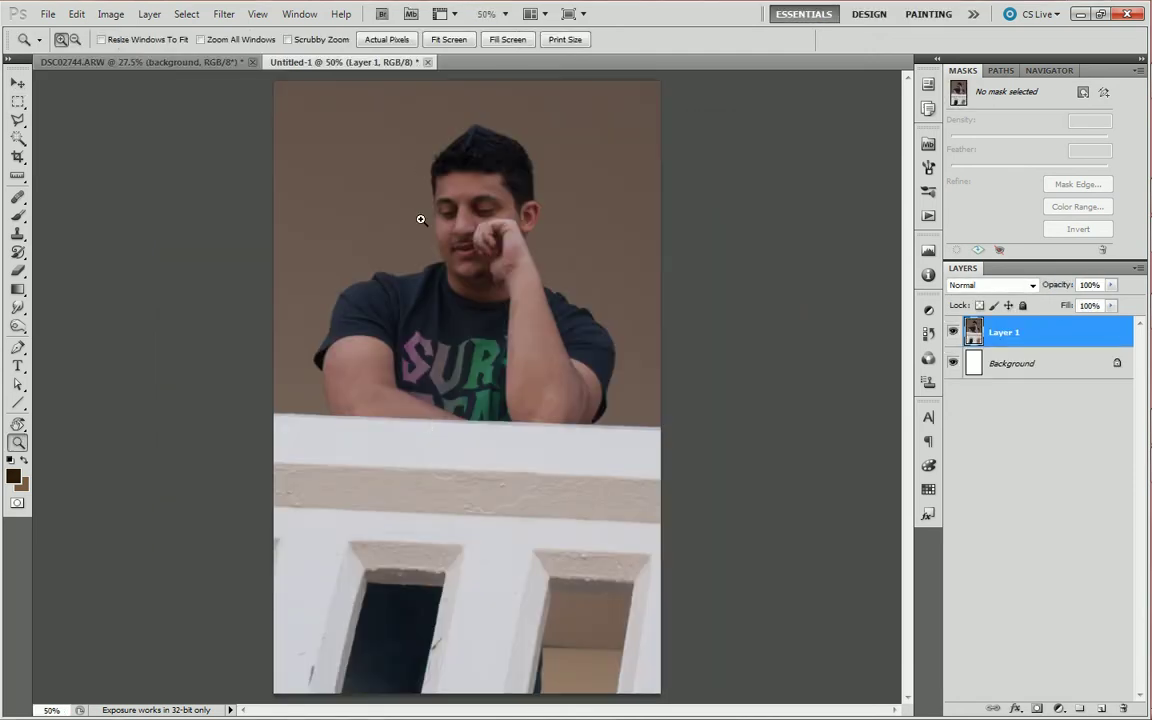
{"action": "left_click", "coordinate": [389, 43]}
{"action": "left_click_drag", "start_coordinate": [453, 216], "coordinate": [498, 489]}
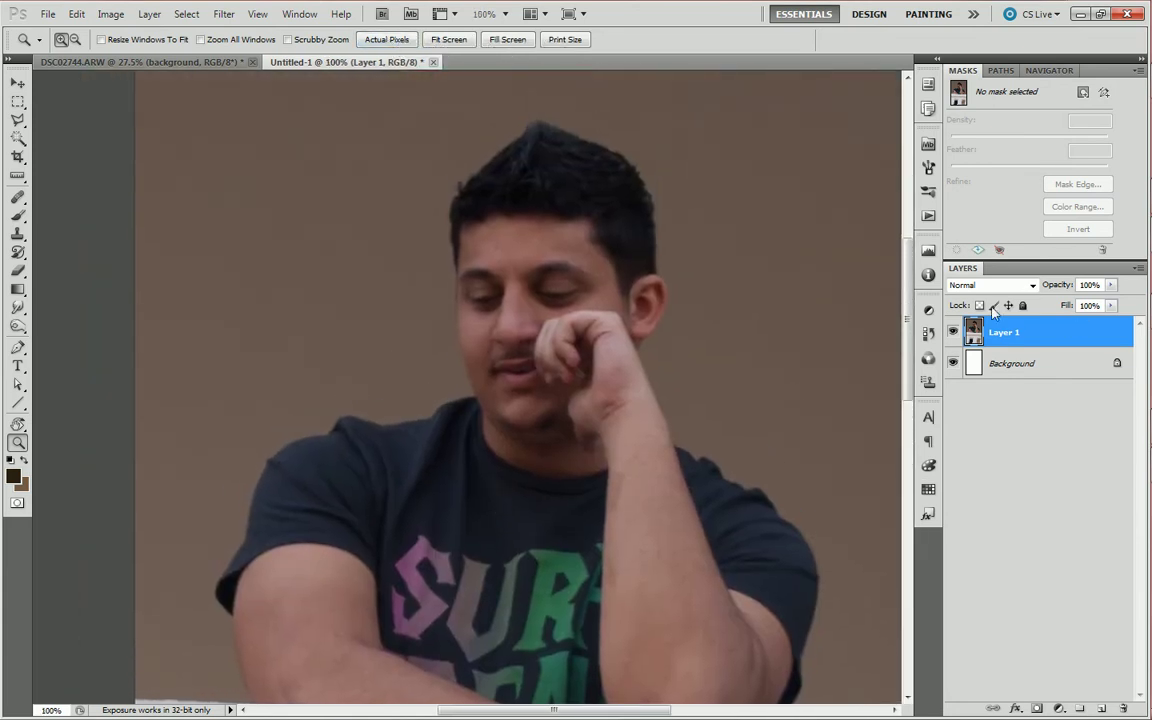
Merge the pasted layer down and duplicate the photo onto Layer 1
{"action": "key", "text": "ctrl+e"}
{"action": "key", "text": "ctrl+j"}
{"action": "left_click", "coordinate": [186, 14]}
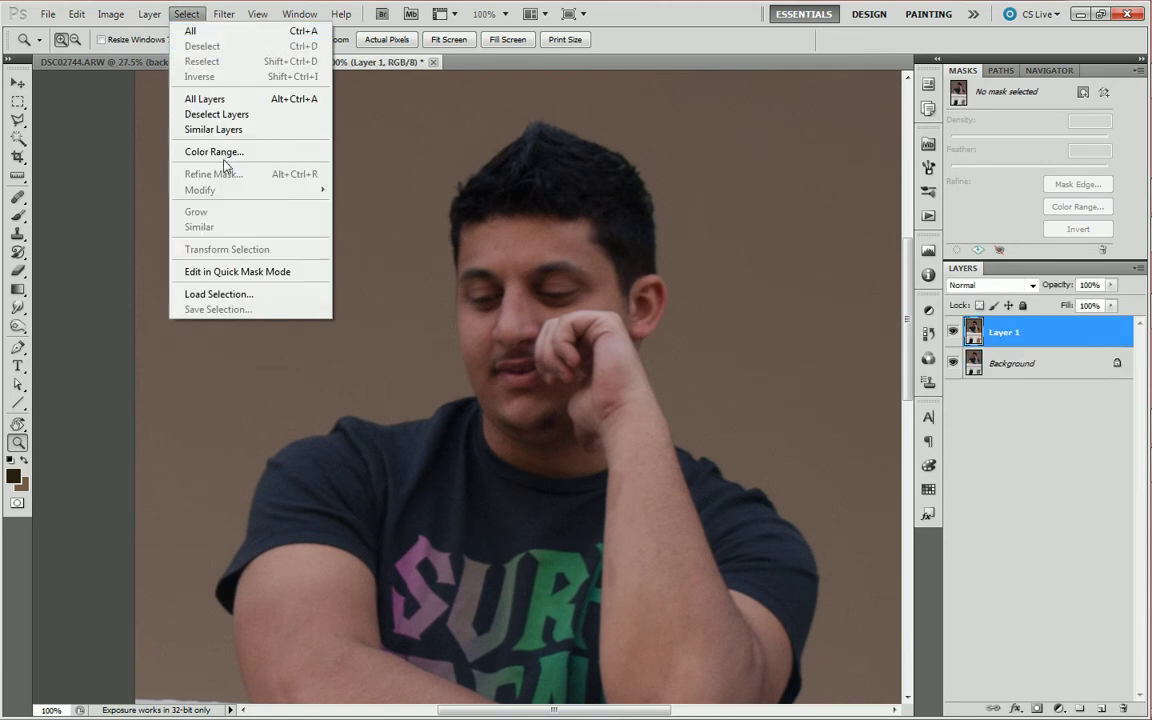
Open Color Range at Fuzziness 0 and sample the brown wall behind the man
{"action": "left_click", "coordinate": [222, 149]}
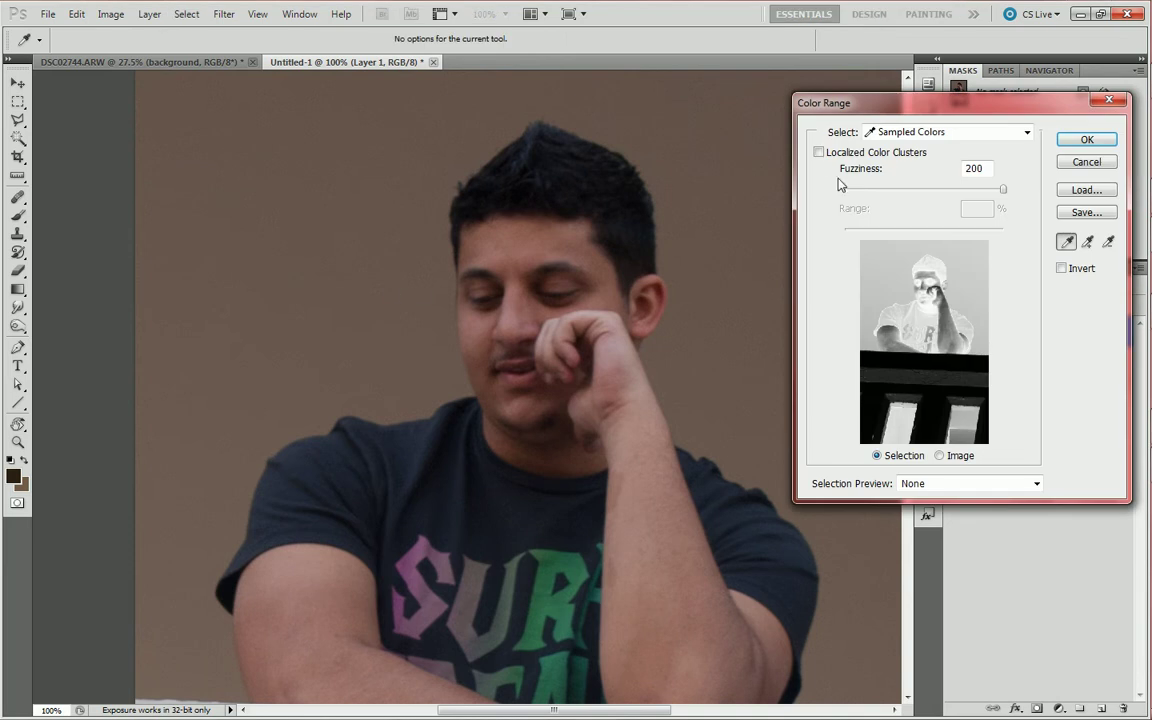
{"action": "left_click_drag", "start_coordinate": [856, 195], "coordinate": [841, 193]}
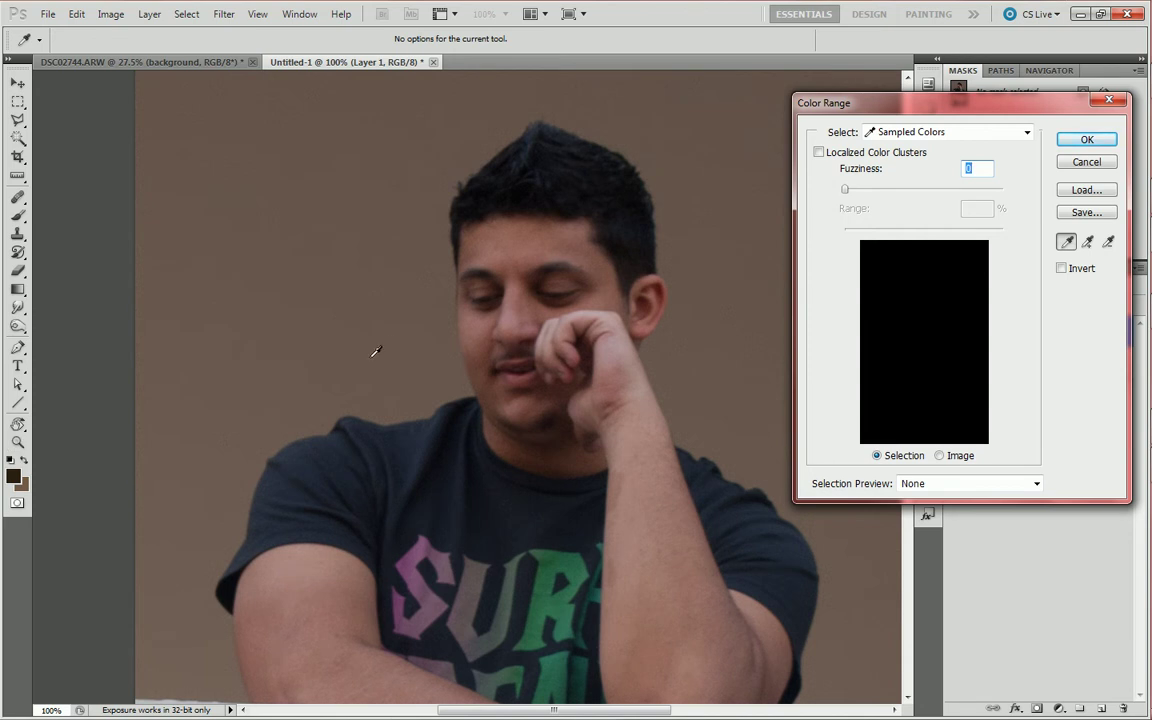
{"action": "left_click", "coordinate": [188, 550]}
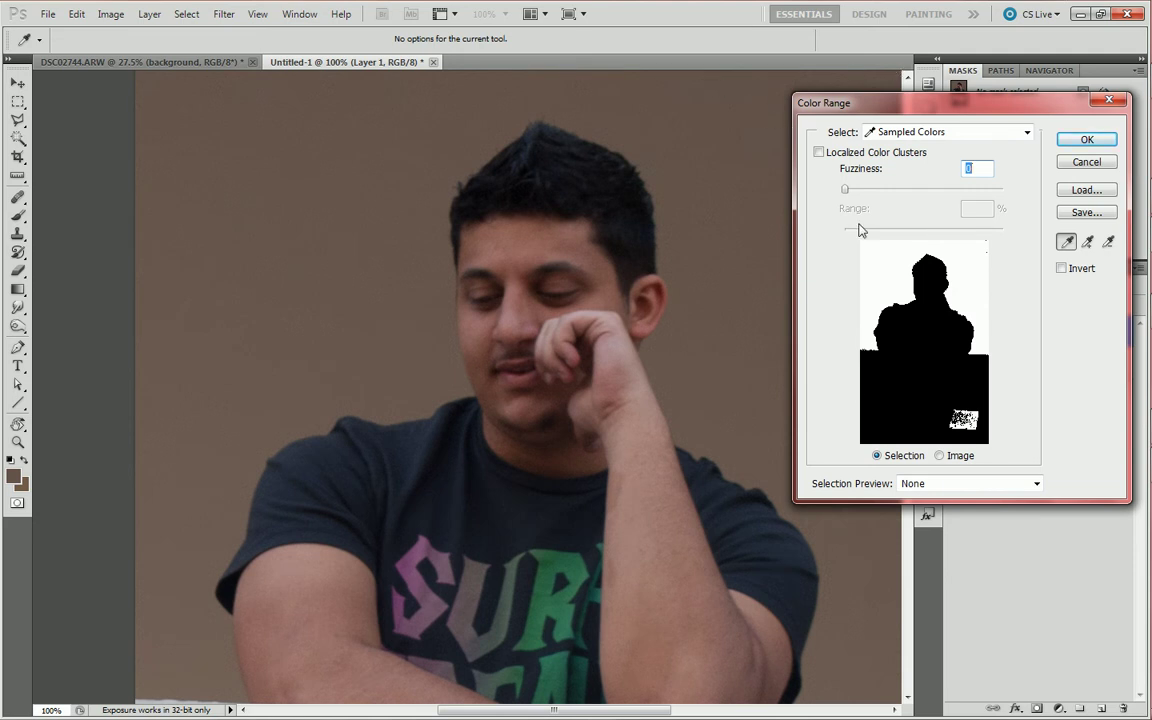
{"action": "scroll", "coordinate": [858, 585], "scroll_direction": "down", "scroll_amount": 1}
{"action": "scroll", "coordinate": [860, 590], "scroll_direction": "down", "scroll_amount": 1}
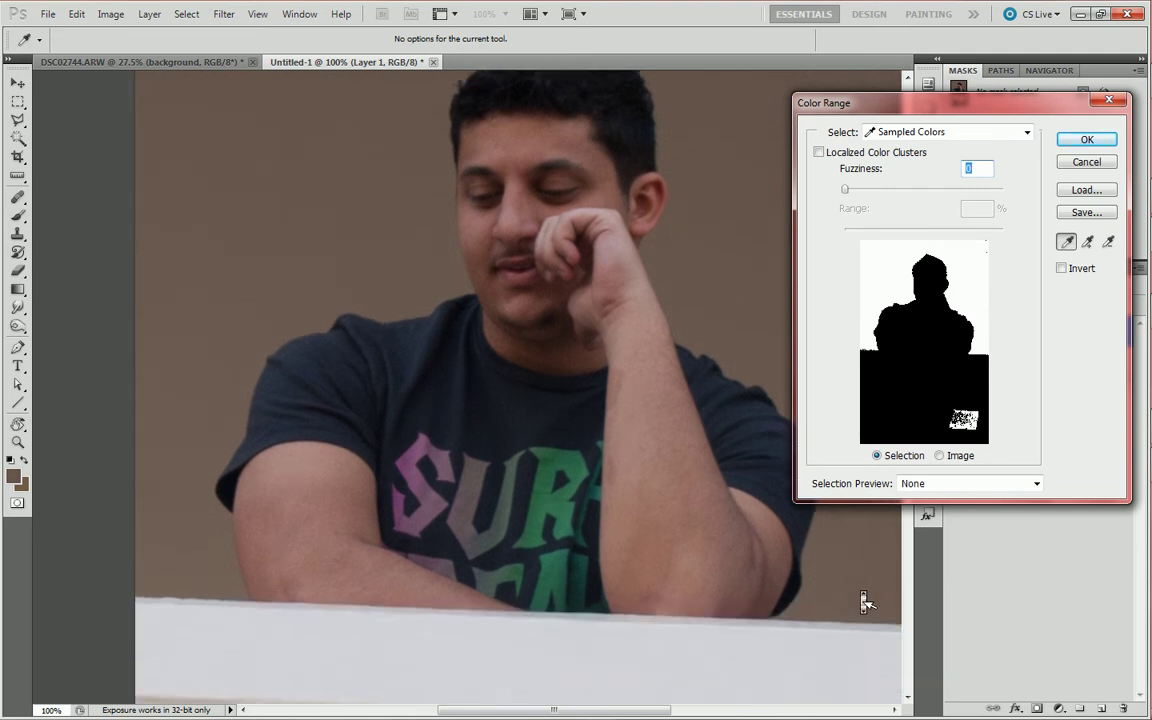
{"action": "scroll", "coordinate": [862, 595], "scroll_direction": "down", "scroll_amount": 1}
{"action": "scroll", "coordinate": [866, 603], "scroll_direction": "down", "scroll_amount": 4}
{"action": "scroll", "coordinate": [866, 603], "scroll_direction": "down", "scroll_amount": 1}
{"action": "scroll", "coordinate": [866, 603], "scroll_direction": "down", "scroll_amount": 3}
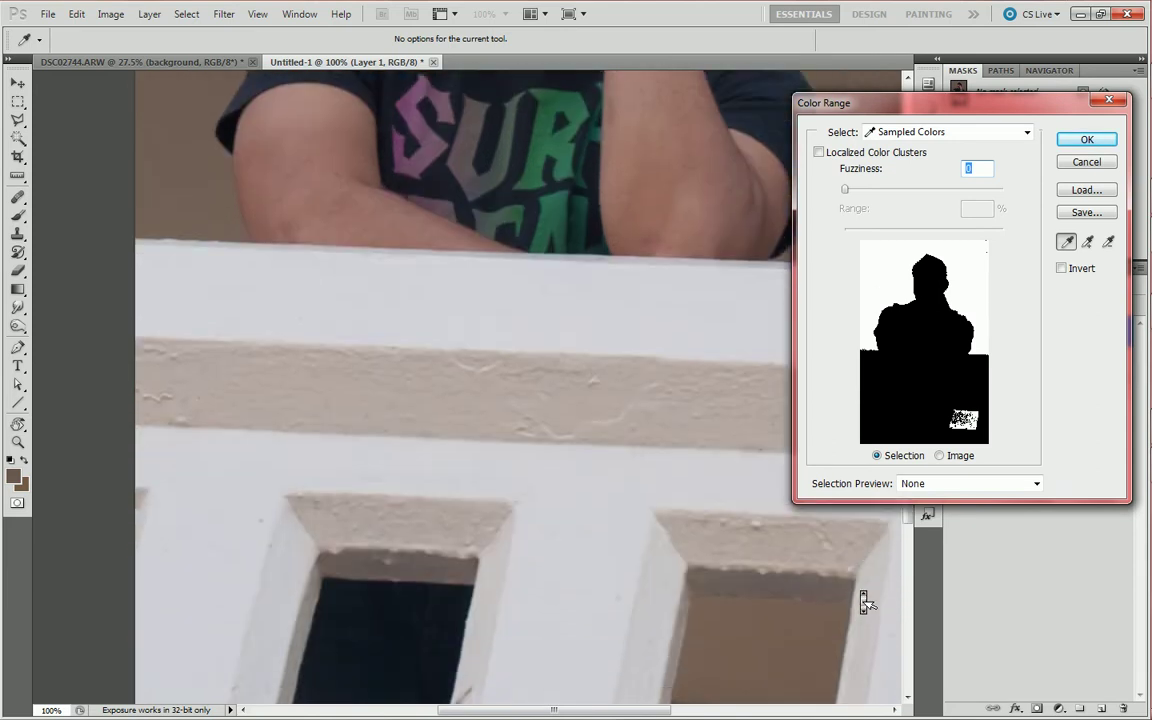
{"action": "scroll", "coordinate": [866, 603], "scroll_direction": "down", "scroll_amount": 1}
{"action": "scroll", "coordinate": [866, 603], "scroll_direction": "down", "scroll_amount": 3}
{"action": "scroll", "coordinate": [866, 601], "scroll_direction": "down", "scroll_amount": 1}
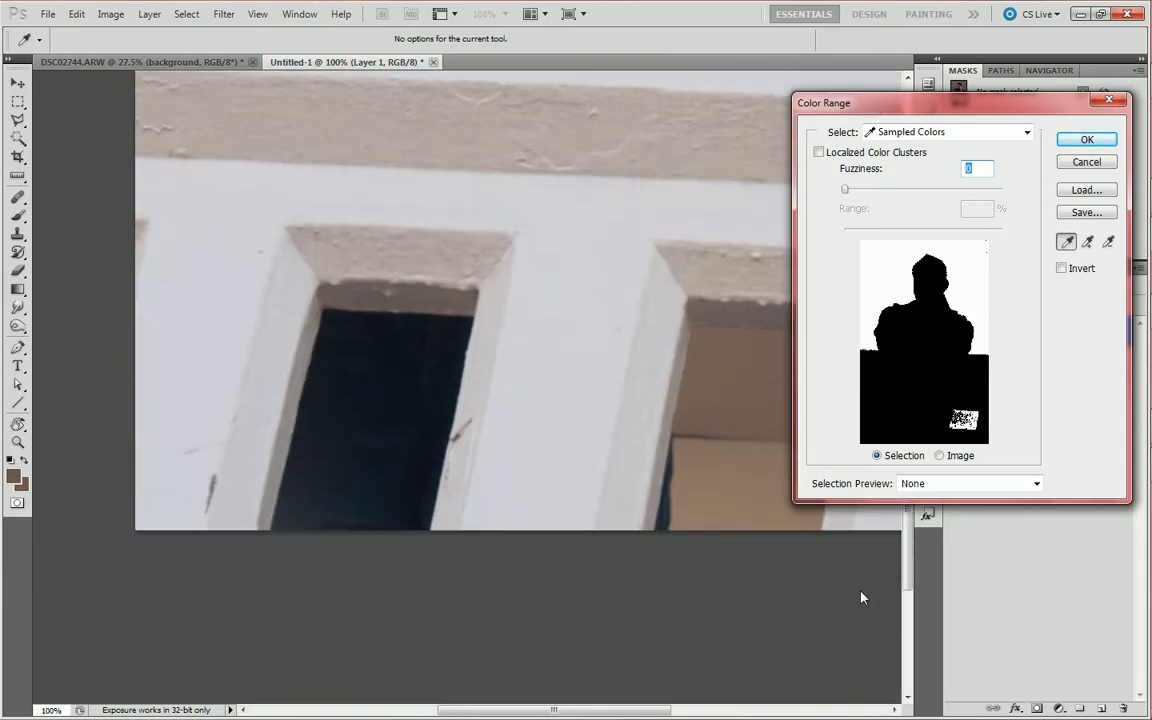
Add the beige wall and darker railing colours to the Color Range sample
{"action": "left_click", "coordinate": [730, 455]}
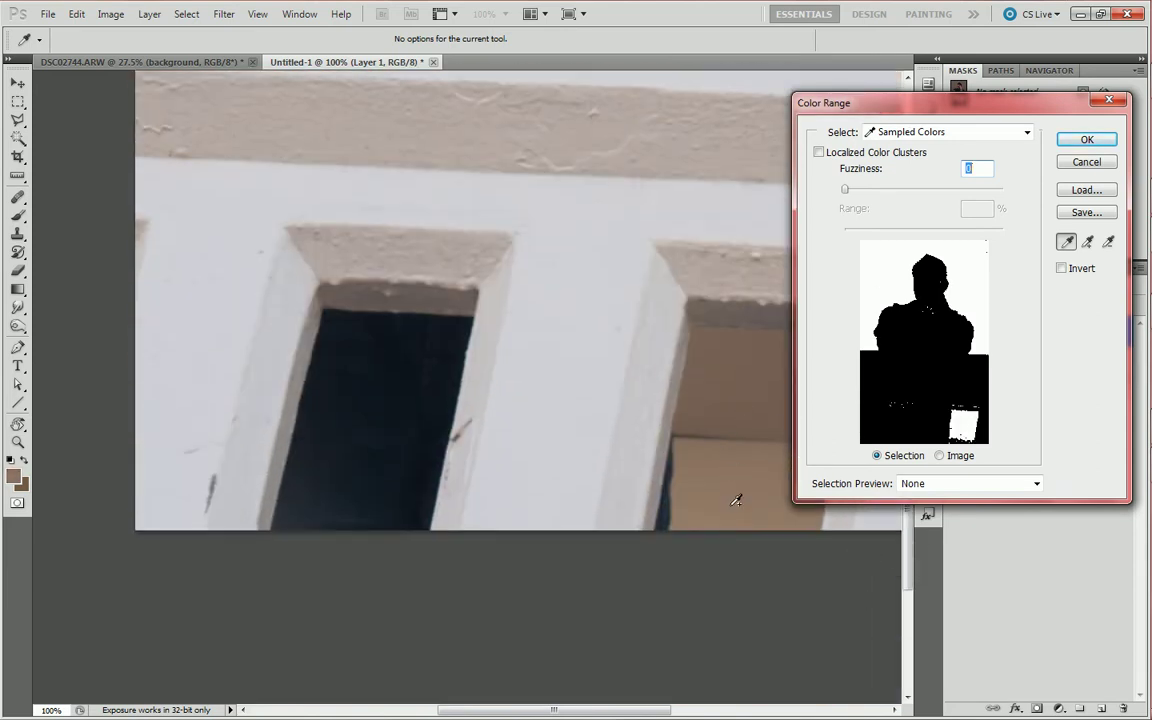
{"action": "left_click", "coordinate": [733, 512]}
{"action": "left_click", "coordinate": [724, 535]}
{"action": "mouse_move", "coordinate": [580, 345]}
{"action": "left_mouse_down"}
{"action": "mouse_move", "coordinate": [756, 419]}
{"action": "mouse_move", "coordinate": [689, 411]}
{"action": "mouse_move", "coordinate": [609, 378]}
{"action": "mouse_move", "coordinate": [570, 337]}
{"action": "left_mouse_up"}
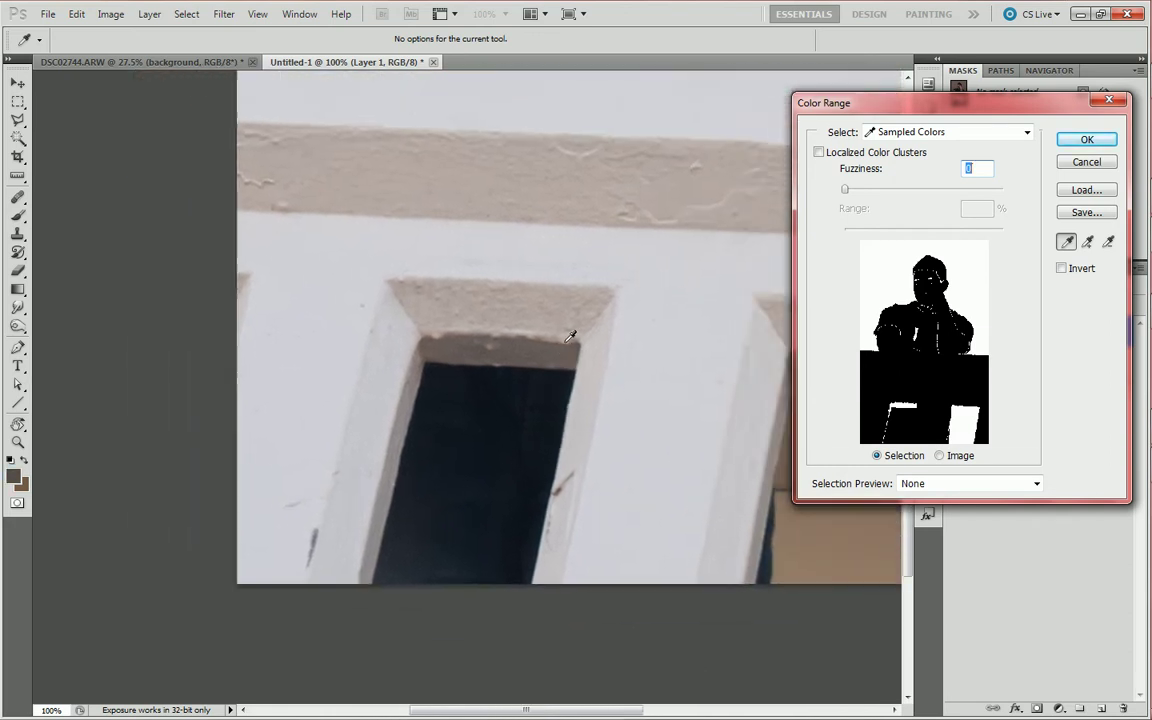
Reset the samples, resample only the brown wall, and accept the selection
{"action": "key", "text": "ctrl"}
{"action": "key", "text": "alt"}
{"action": "left_click", "coordinate": [551, 345]}
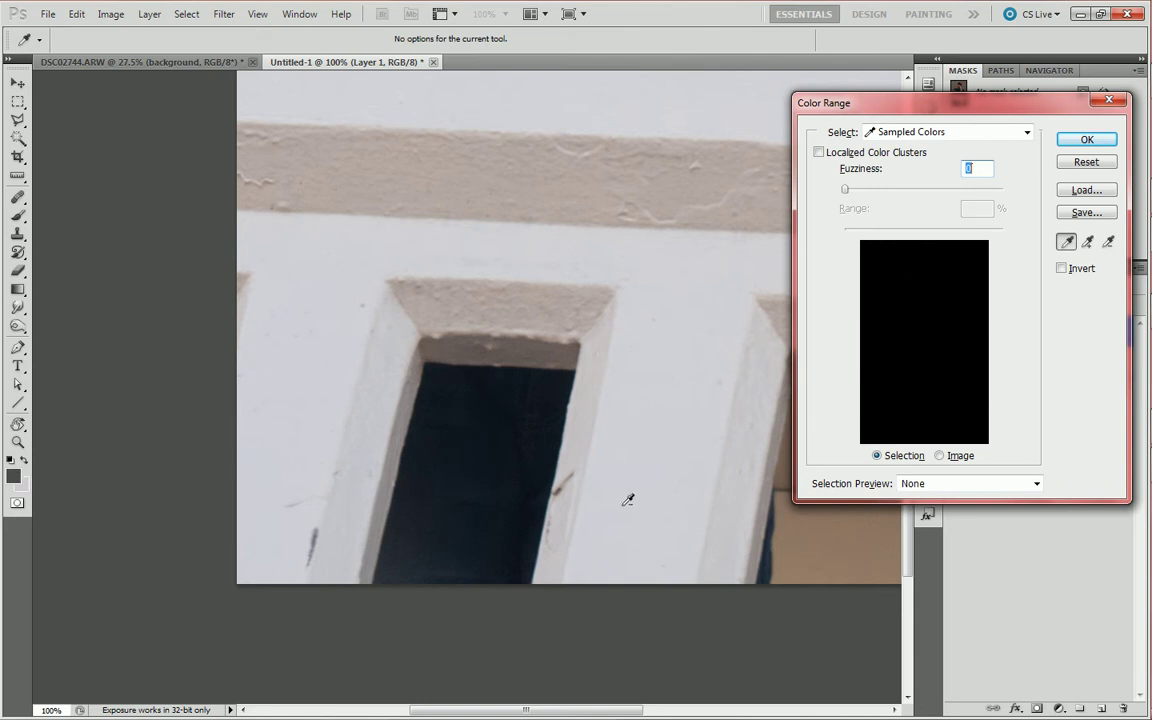
{"action": "scroll", "coordinate": [586, 368], "scroll_direction": "up", "scroll_amount": 5}
{"action": "left_click_drag", "start_coordinate": [609, 339], "coordinate": [679, 450]}
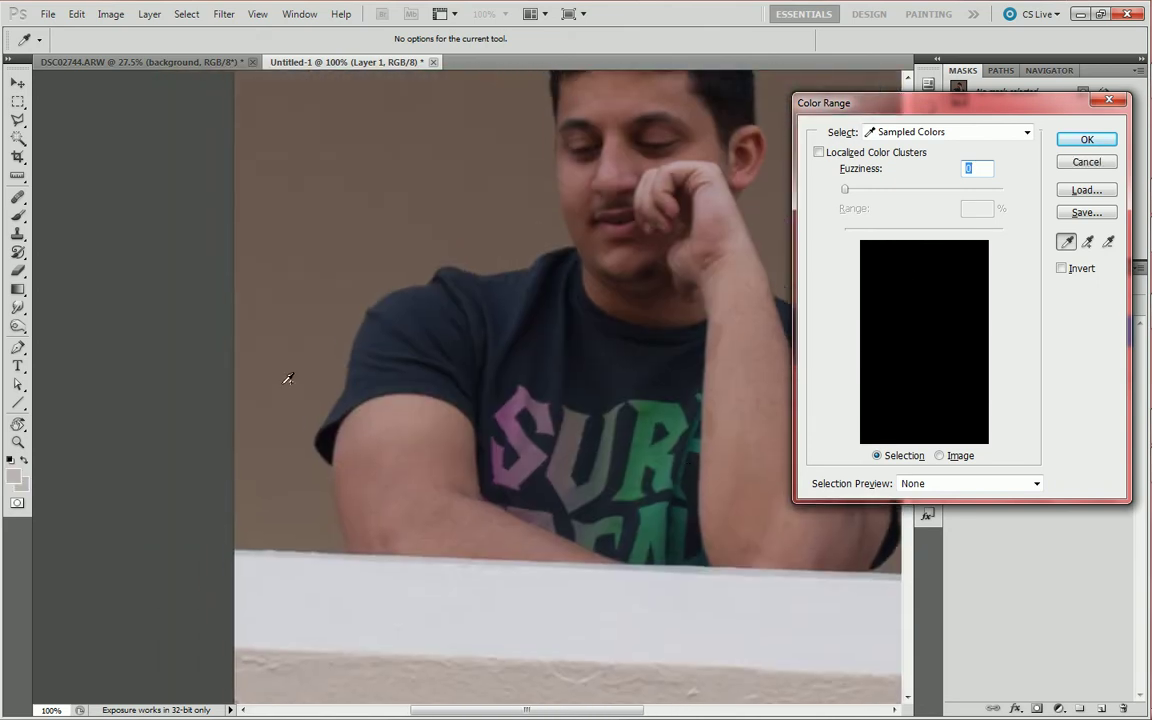
{"action": "left_click", "coordinate": [301, 303]}
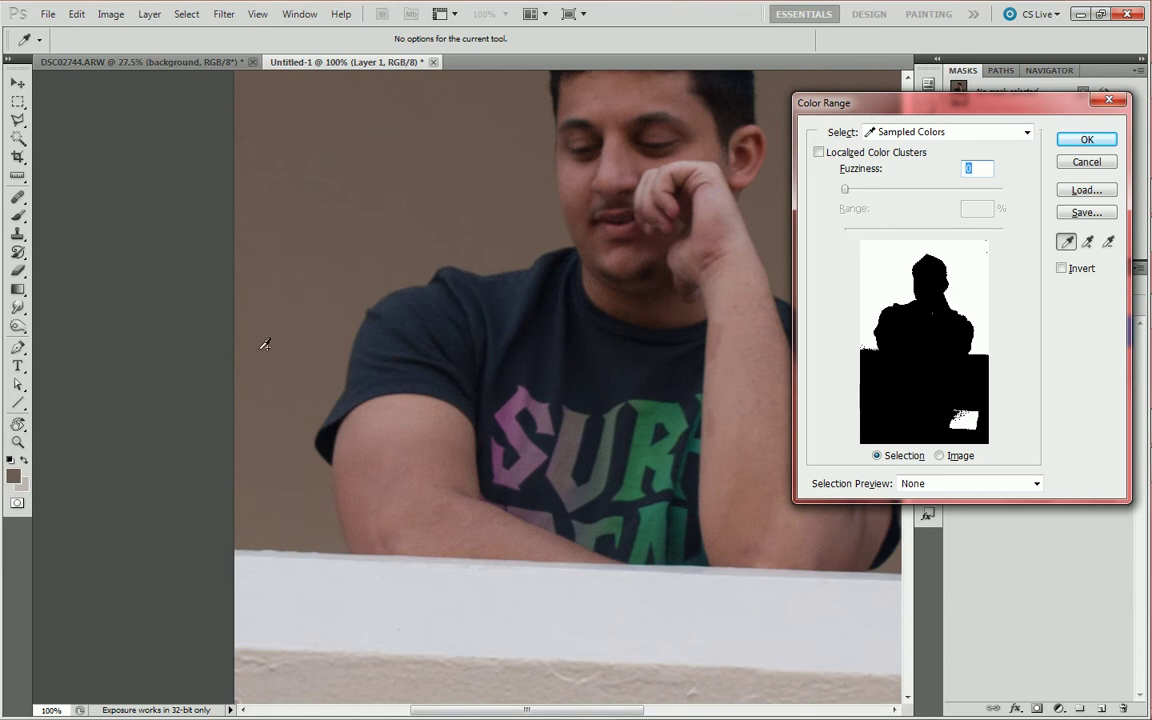
{"action": "mouse_move", "coordinate": [393, 180]}
{"action": "left_mouse_down"}
{"action": "mouse_move", "coordinate": [393, 202]}
{"action": "mouse_move", "coordinate": [429, 239]}
{"action": "left_mouse_up"}
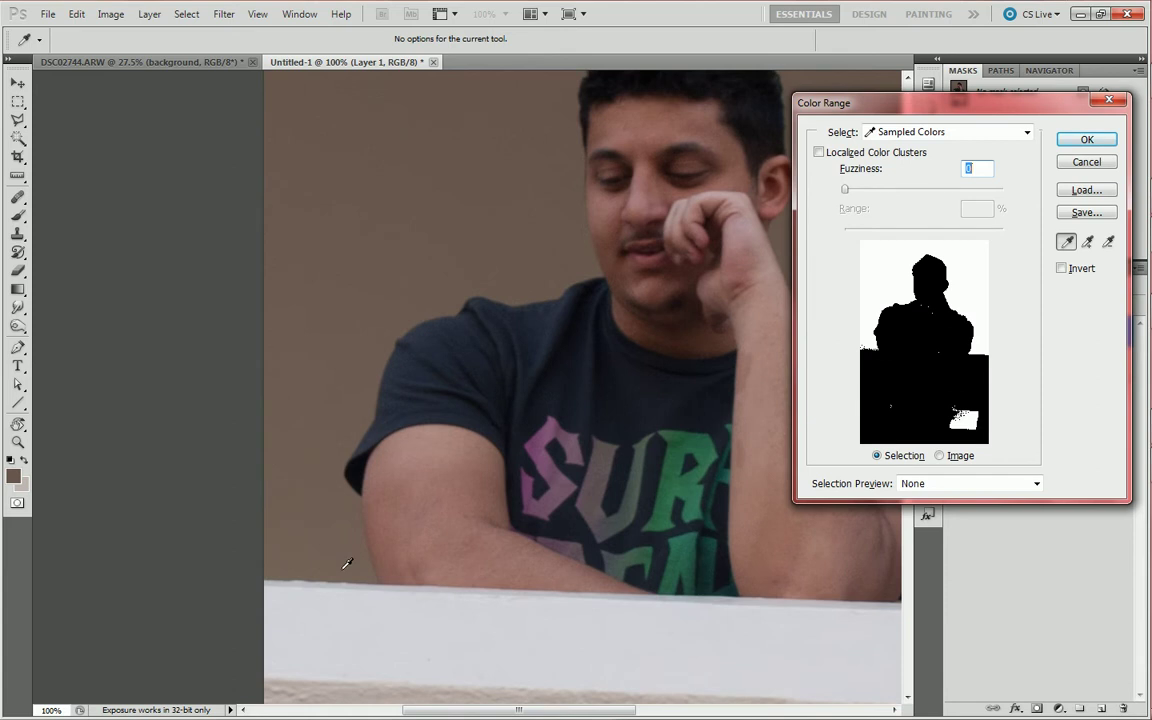
{"action": "key", "text": "Return"}
Restore the wall selection as a layer mask on Layer 1 and hide Background
{"action": "key", "text": "ctrl+d"}
{"action": "left_click_drag", "start_coordinate": [380, 424], "coordinate": [354, 476]}
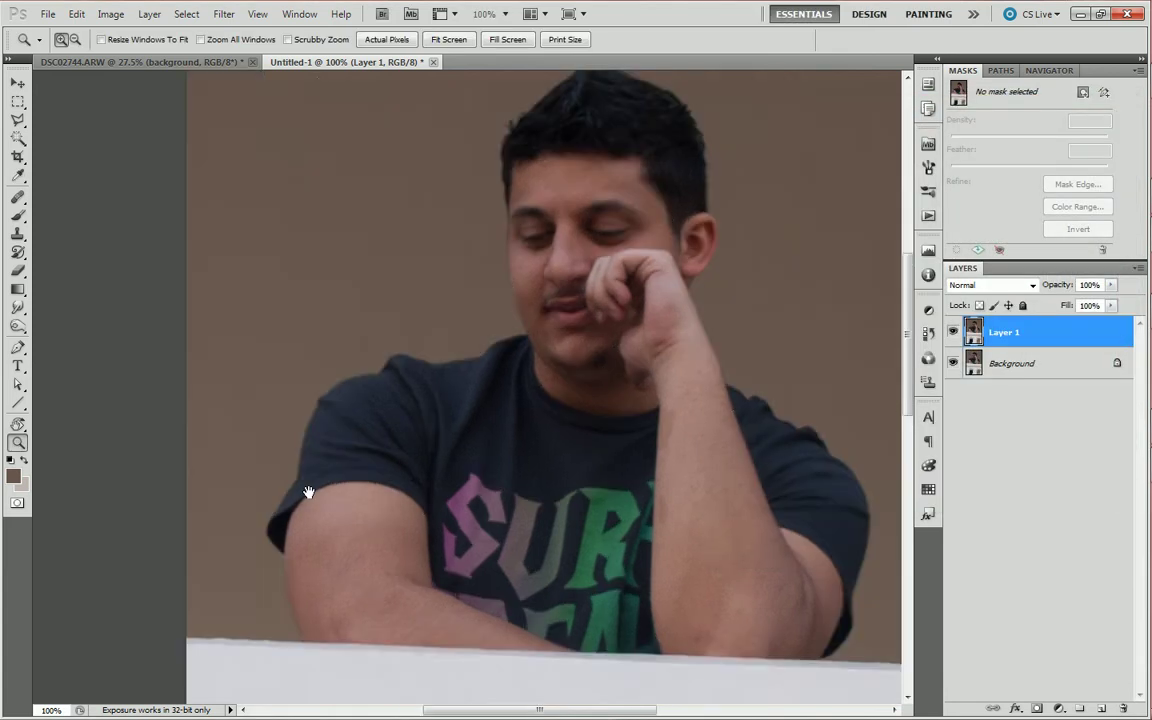
{"action": "key", "text": "ctrl+shift+d"}
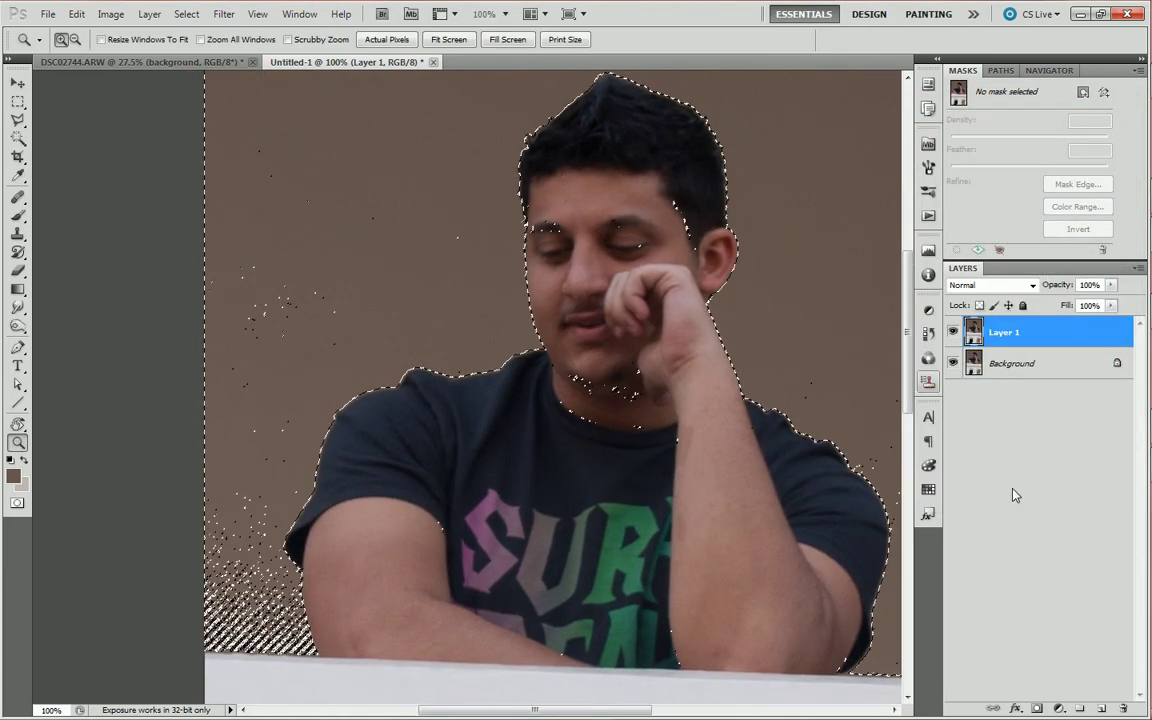
{"action": "left_click", "coordinate": [1035, 708]}
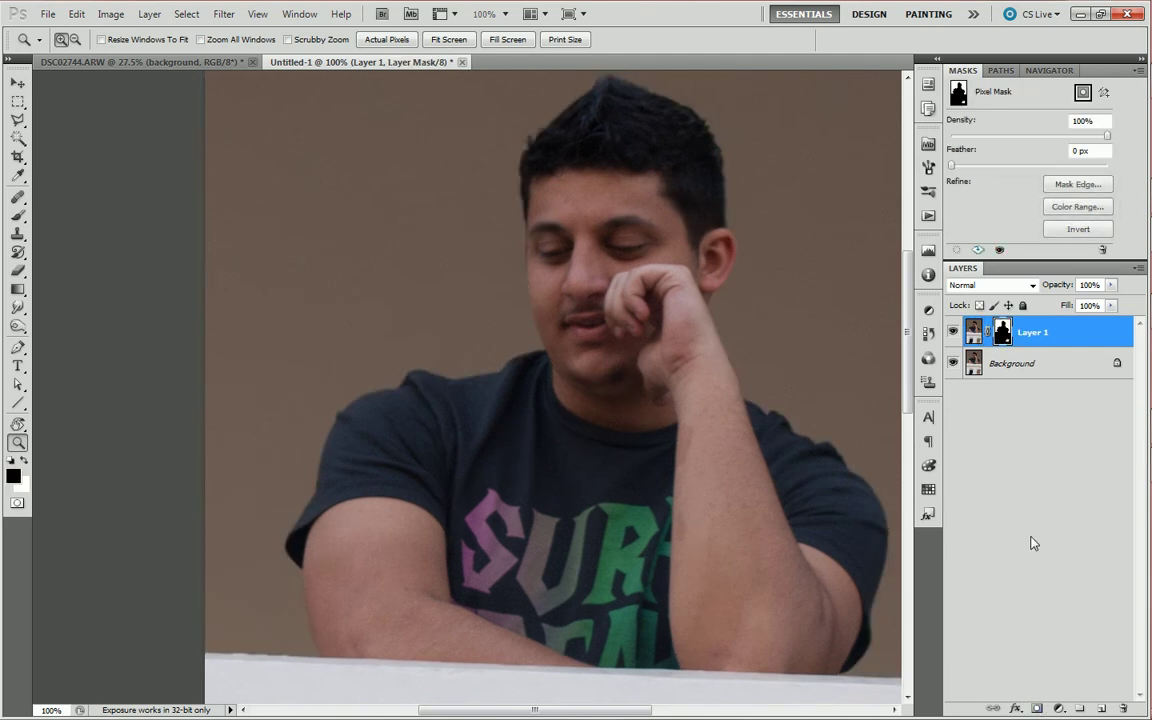
{"action": "left_click", "coordinate": [953, 363]}
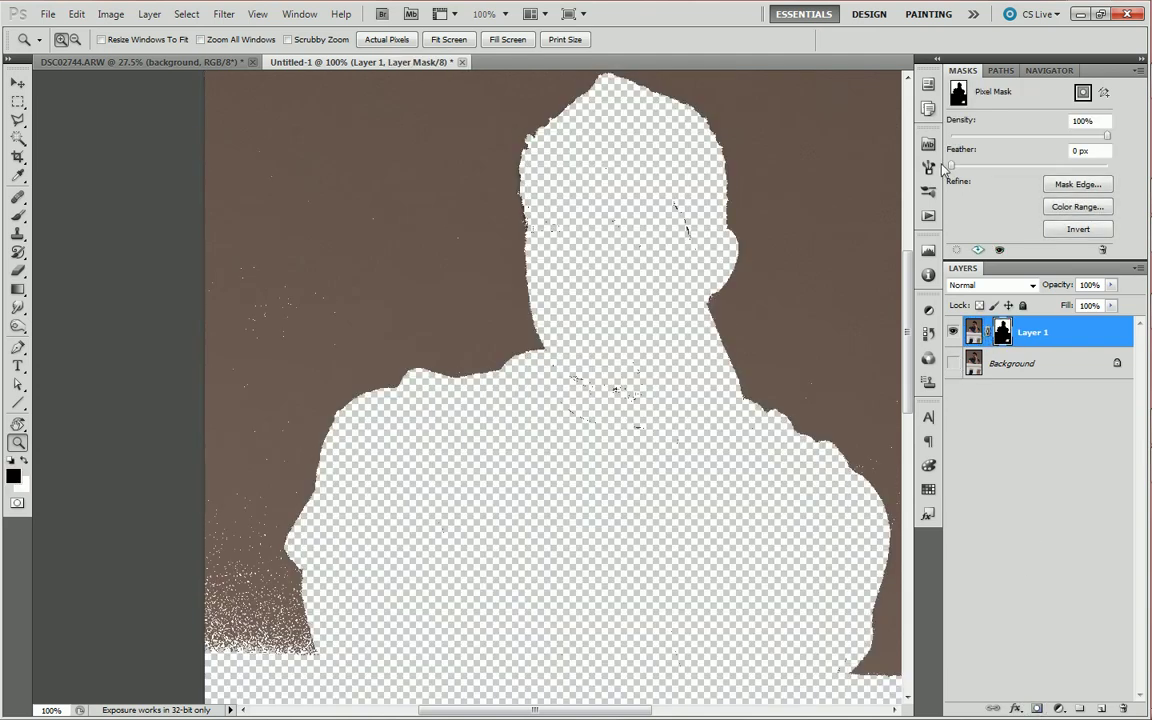
Paint out dark specks on the mask beside the ear, face and chest
{"action": "key", "text": "b"}
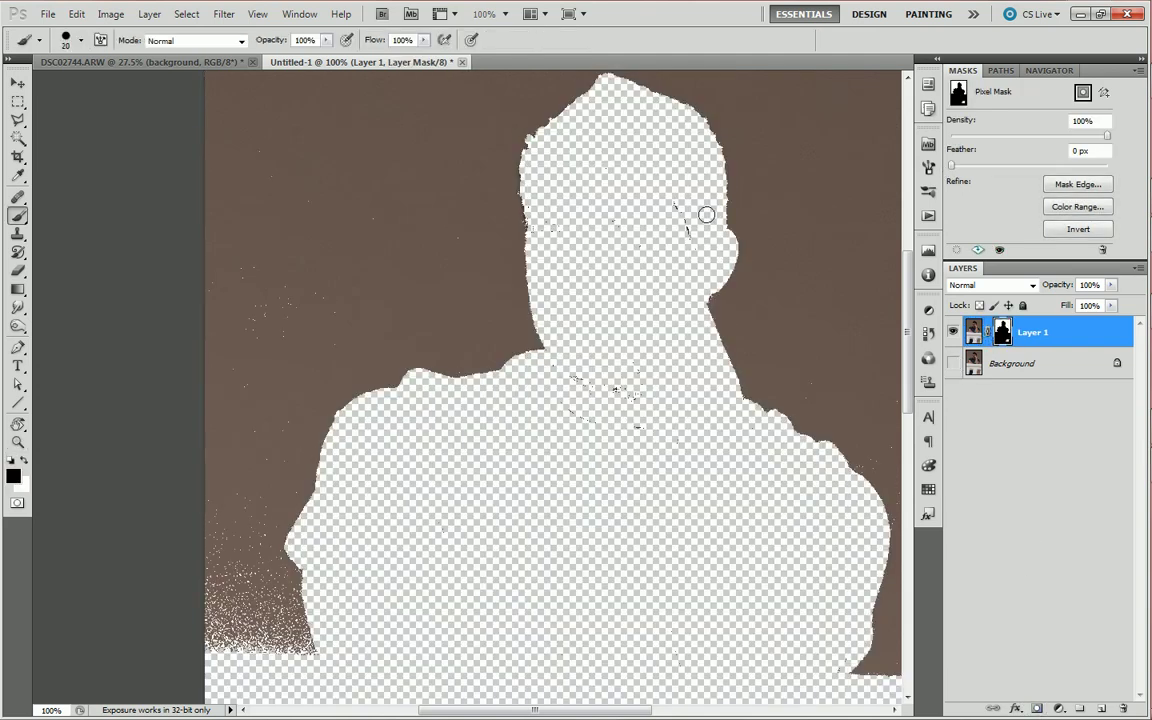
{"action": "key", "text": "bracketright"}
{"action": "key", "text": "bracketright"}
{"action": "key", "text": "bracketright"}
{"action": "left_click", "coordinate": [684, 218]}
{"action": "left_click_drag", "start_coordinate": [615, 211], "coordinate": [555, 195]}
{"action": "mouse_move", "coordinate": [620, 386]}
{"action": "left_mouse_down"}
{"action": "mouse_move", "coordinate": [573, 420]}
{"action": "mouse_move", "coordinate": [555, 368]}
{"action": "mouse_move", "coordinate": [656, 427]}
{"action": "mouse_move", "coordinate": [689, 244]}
{"action": "left_mouse_up"}
{"action": "left_click_drag", "start_coordinate": [620, 457], "coordinate": [648, 314]}
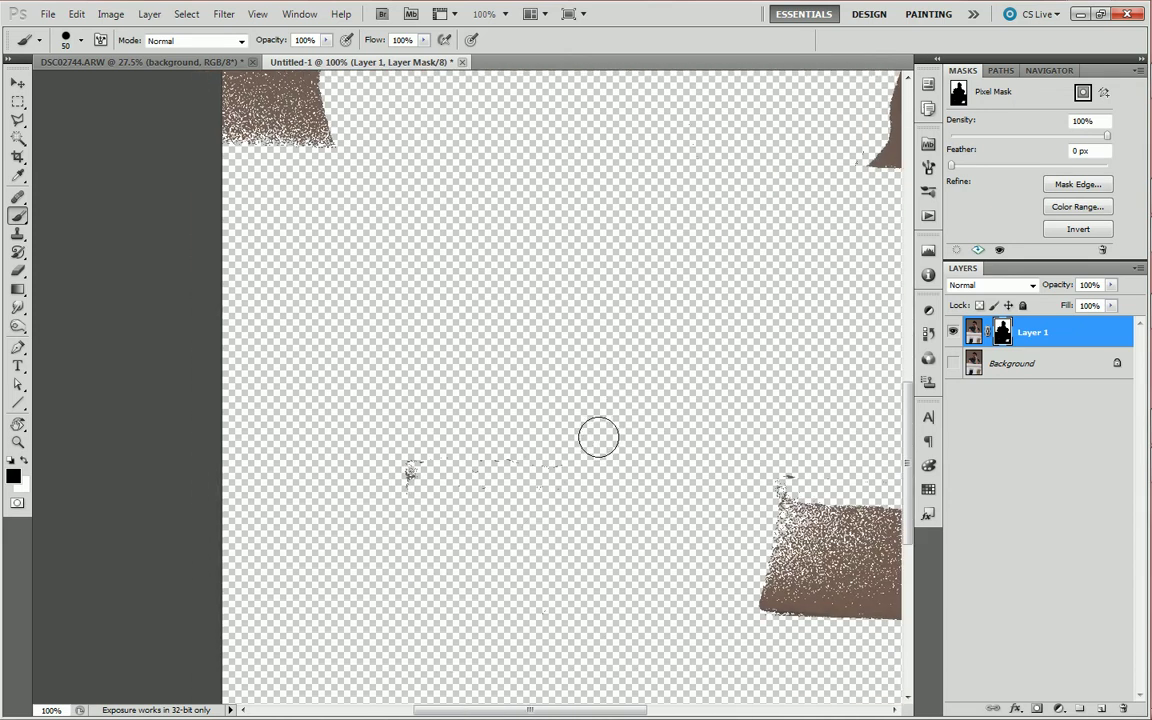
{"action": "scroll", "coordinate": [540, 396], "scroll_direction": "right", "scroll_amount": 5}
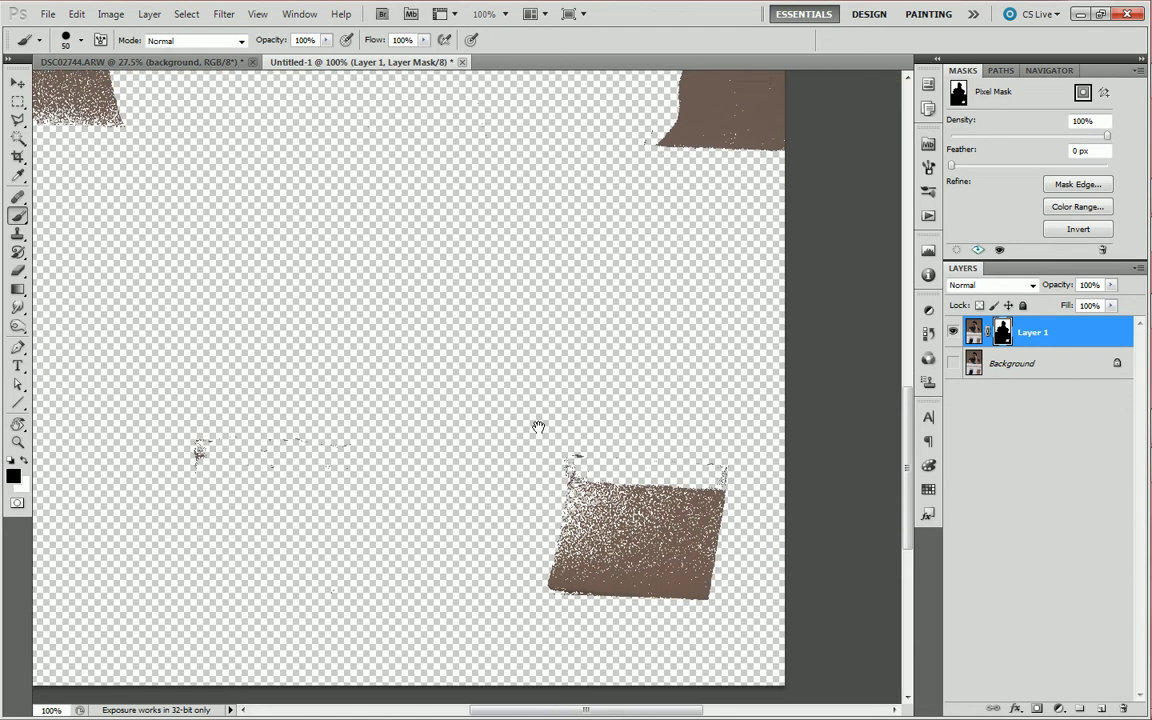
Invert the mask with Ctrl+I and paint out residue near the left elbow
{"action": "key", "text": "ctrl+i"}
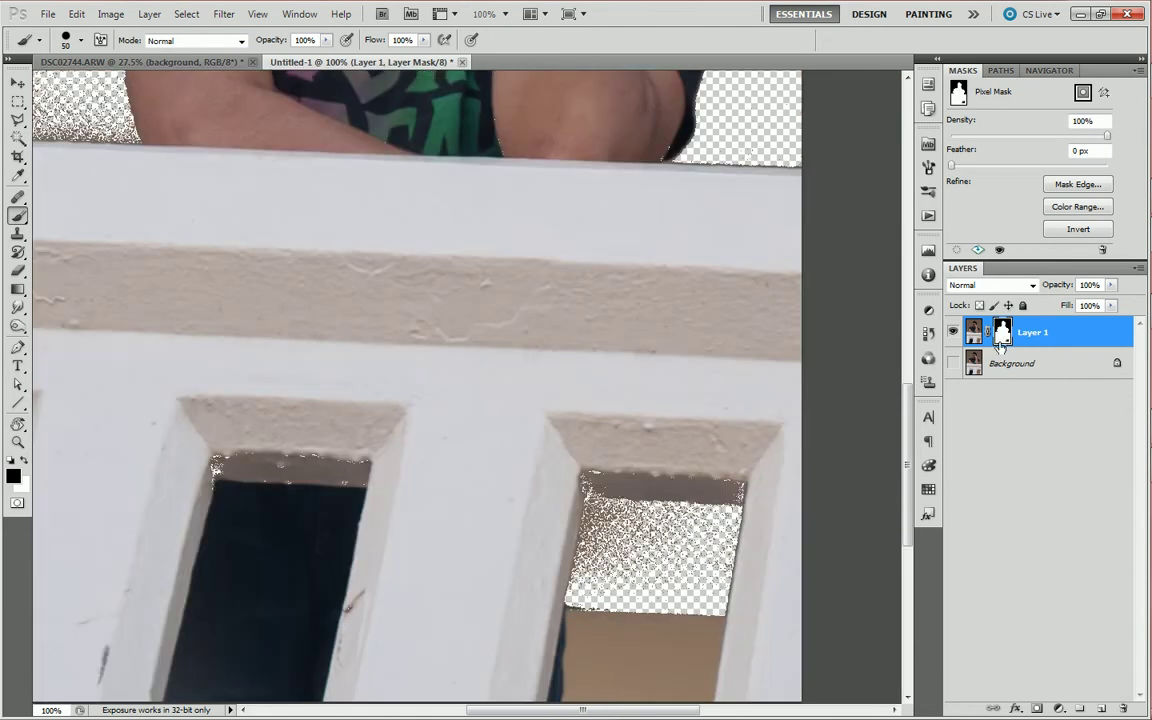
{"action": "scroll", "coordinate": [761, 290], "scroll_direction": "up", "scroll_amount": 5}
{"action": "scroll", "coordinate": [835, 522], "scroll_direction": "up", "scroll_amount": 5}
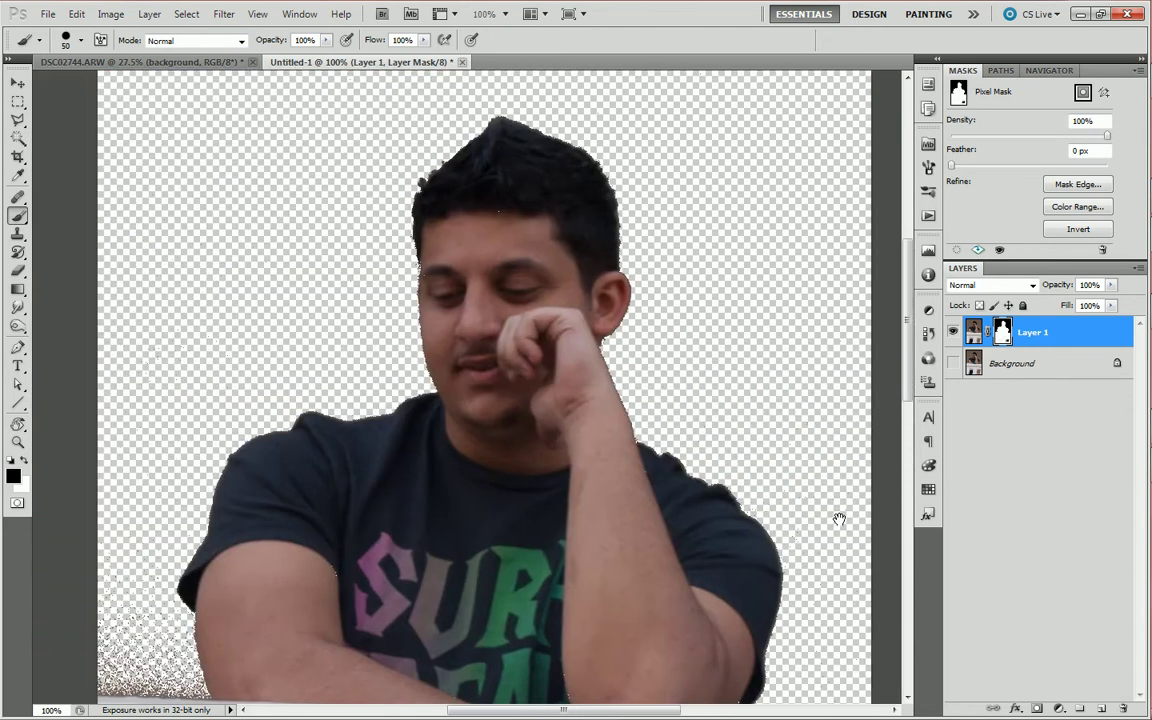
{"action": "scroll", "coordinate": [727, 456], "scroll_direction": "up", "scroll_amount": 2}
{"action": "scroll", "coordinate": [802, 342], "scroll_direction": "down", "scroll_amount": 5}
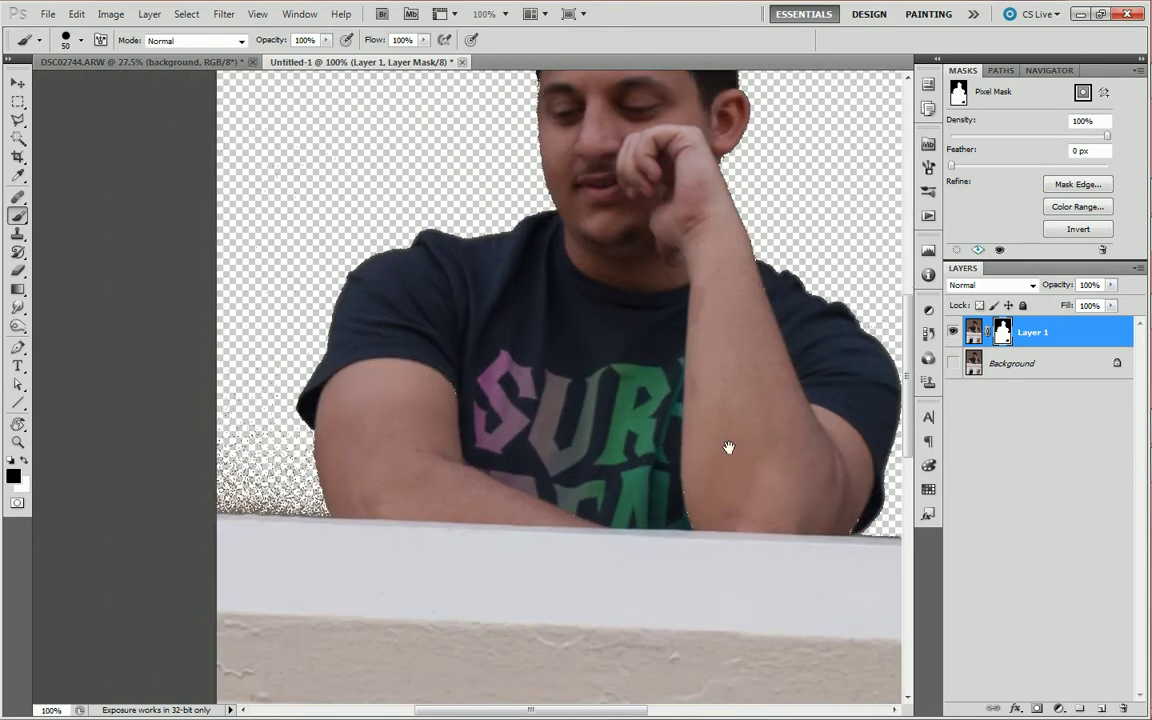
{"action": "scroll", "coordinate": [730, 450], "scroll_direction": "down", "scroll_amount": 2}
{"action": "left_click_drag", "start_coordinate": [770, 500], "coordinate": [801, 512]}
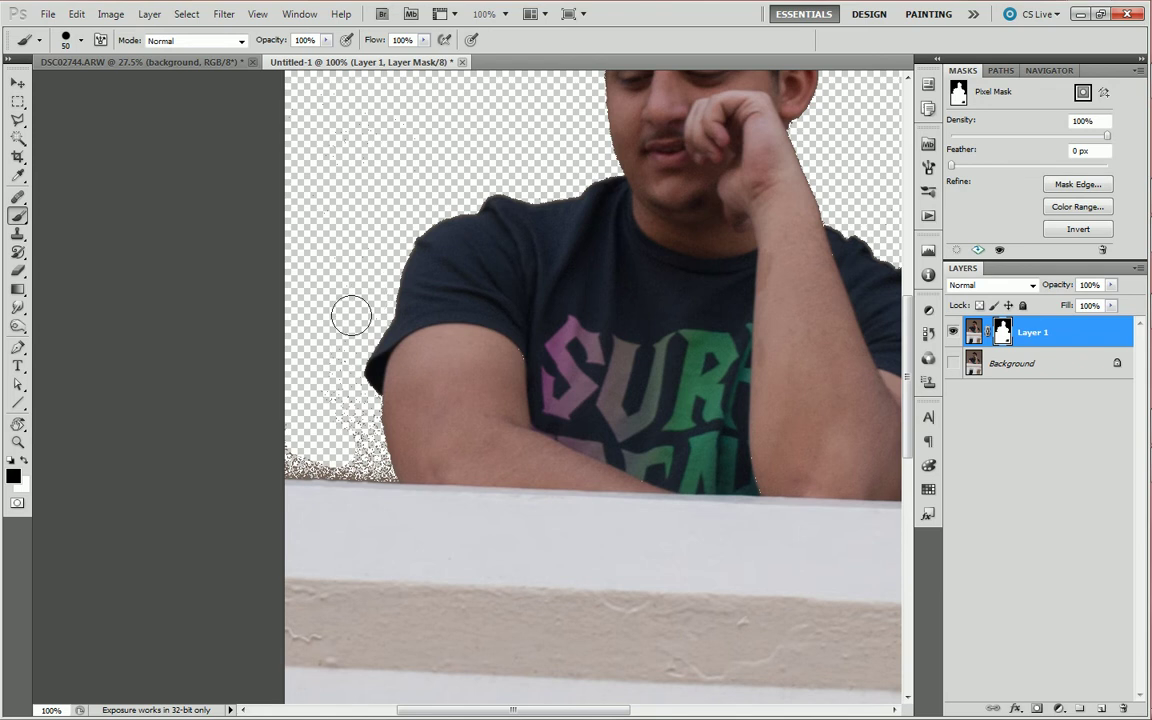
{"action": "mouse_move", "coordinate": [358, 418]}
{"action": "left_mouse_down"}
{"action": "mouse_move", "coordinate": [318, 436]}
{"action": "mouse_move", "coordinate": [365, 458]}
{"action": "mouse_move", "coordinate": [336, 458]}
{"action": "left_mouse_up"}
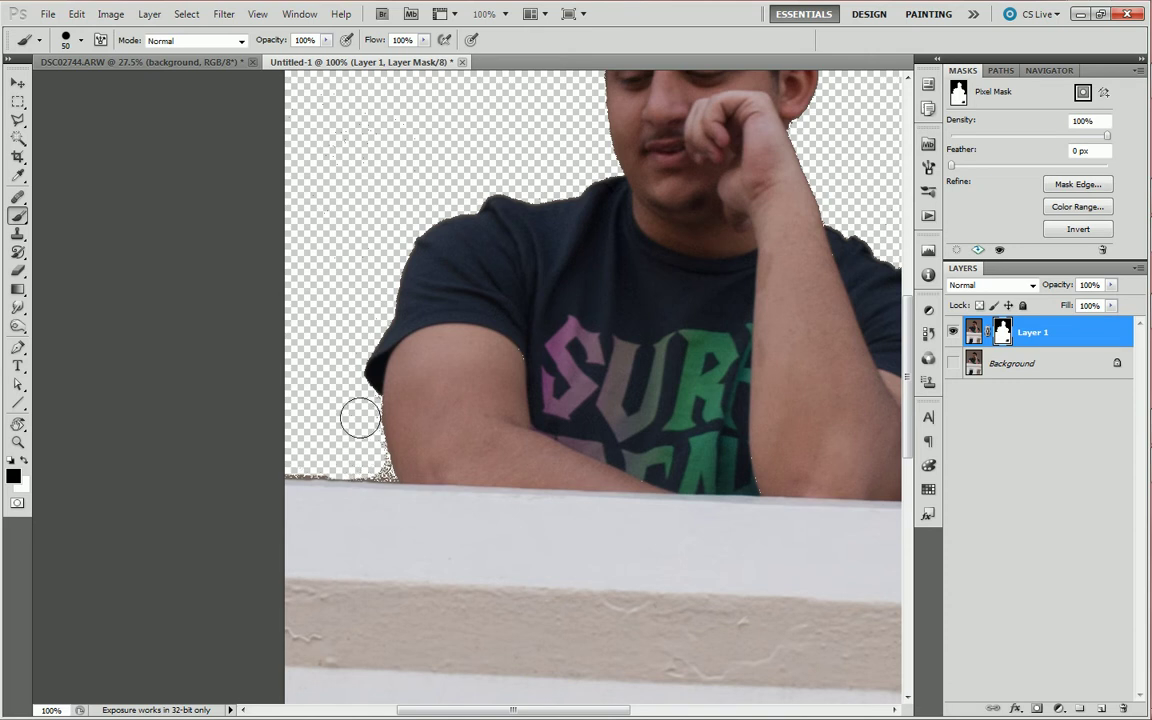
{"action": "key", "text": "bracketleft"}
{"action": "key", "text": "bracketleft"}
{"action": "key", "text": "bracketleft"}
{"action": "key", "text": "bracketleft"}
{"action": "key", "text": "bracketleft"}
Fit the image on screen, set the brush to white, and zoom in on the man's face
{"action": "key", "text": "z"}
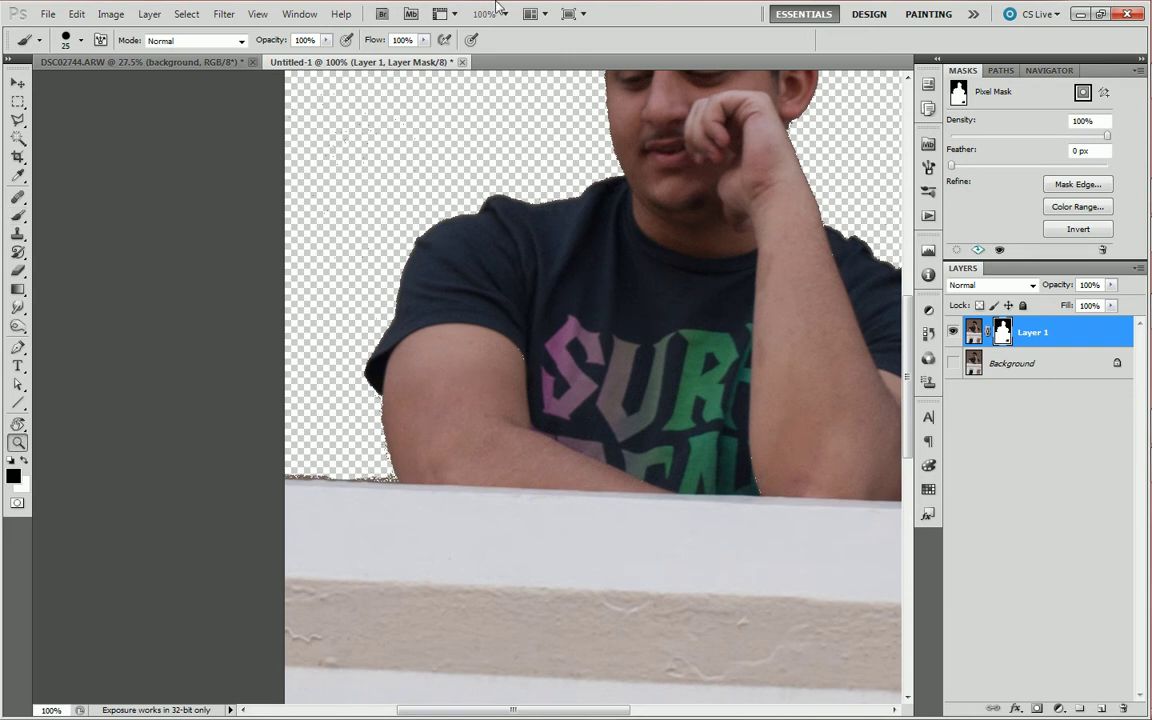
{"action": "left_click", "coordinate": [449, 40]}
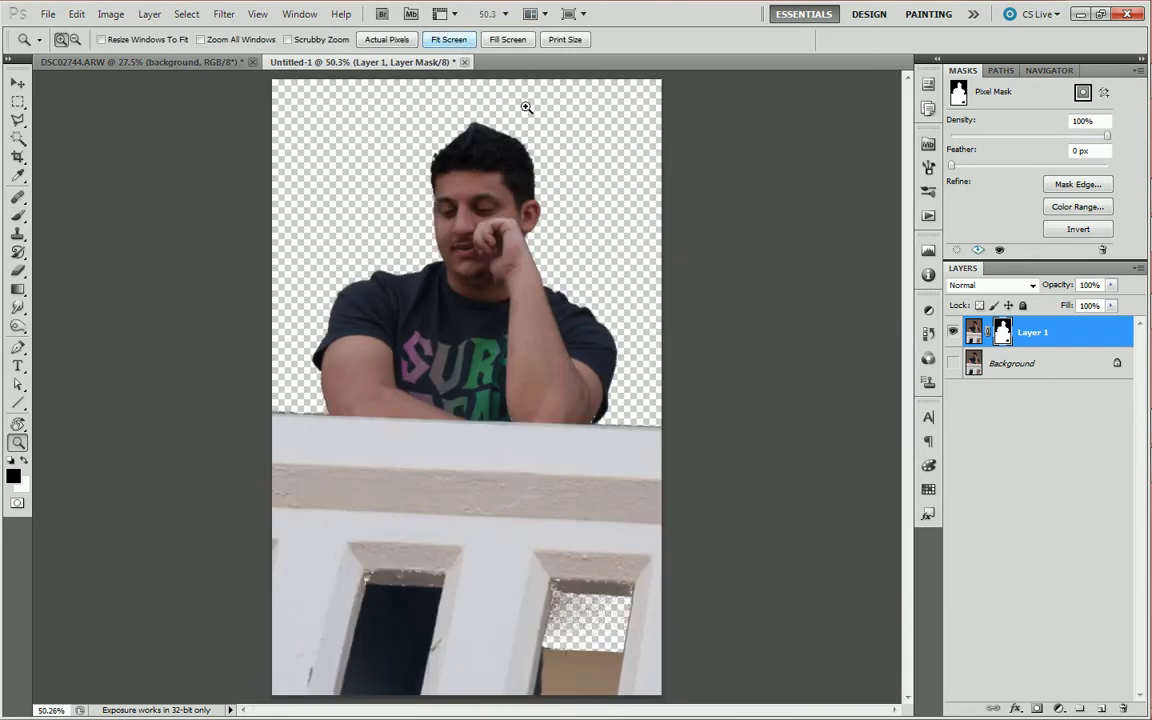
{"action": "left_click_drag", "start_coordinate": [512, 254], "coordinate": [514, 249]}
{"action": "key", "text": "b"}
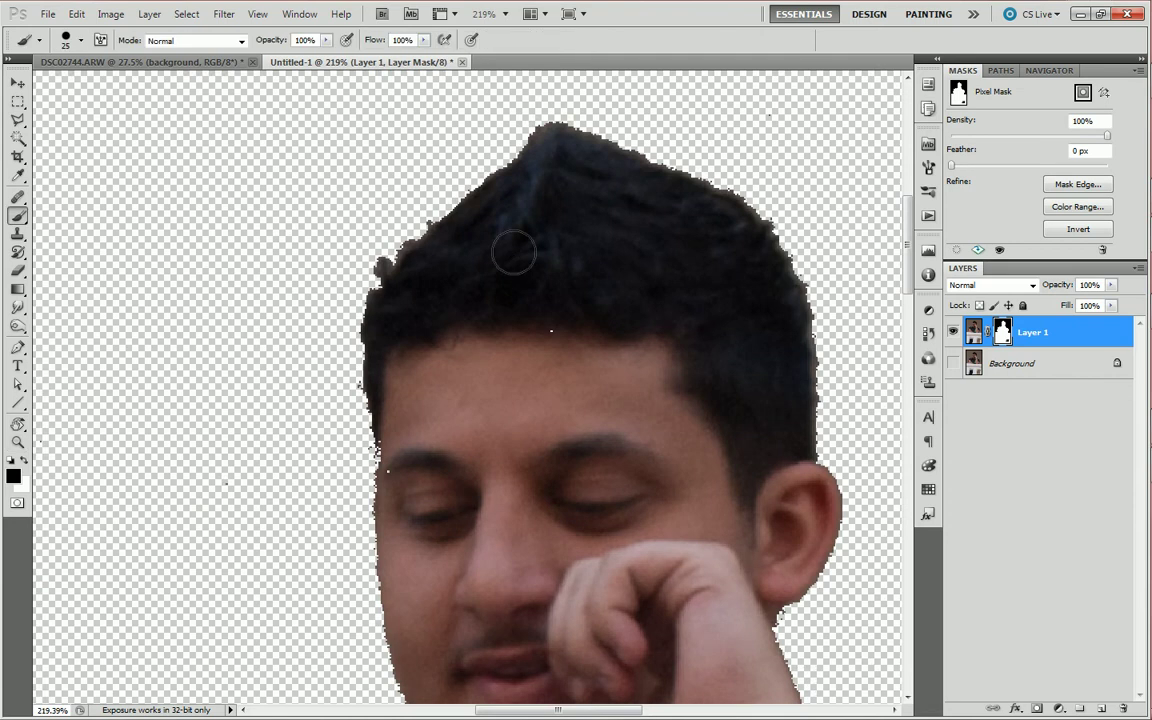
{"action": "key", "text": "x"}
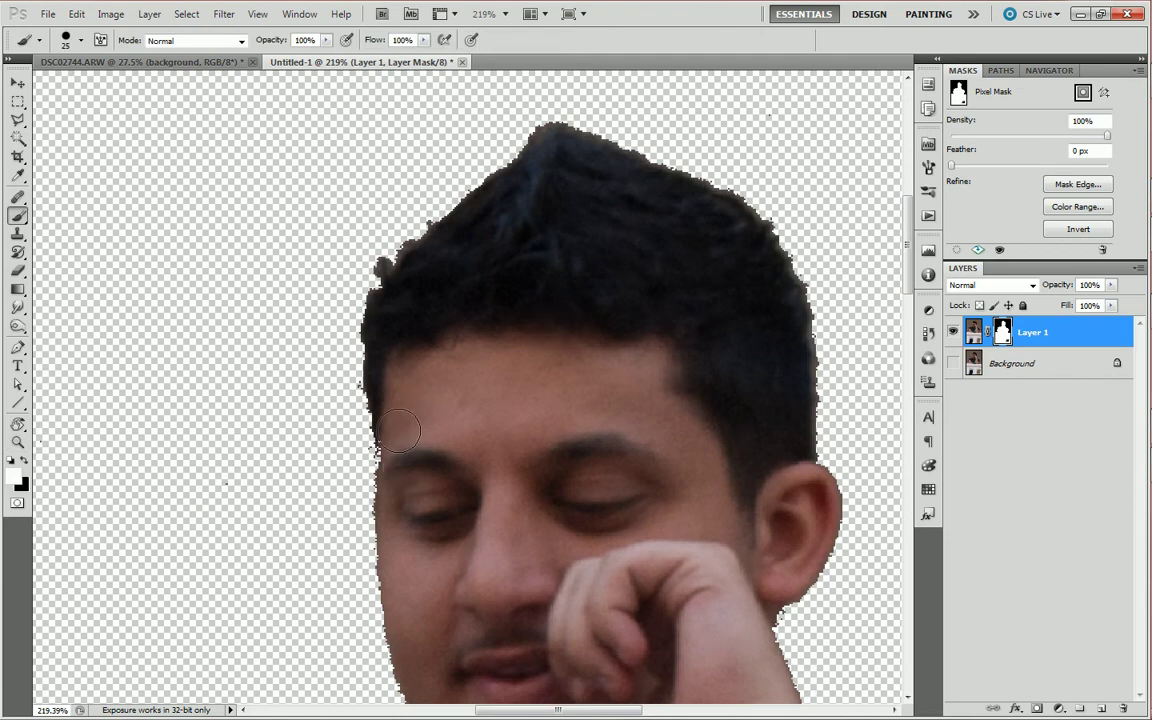
{"action": "key", "text": "z"}
{"action": "left_click", "coordinate": [448, 39]}
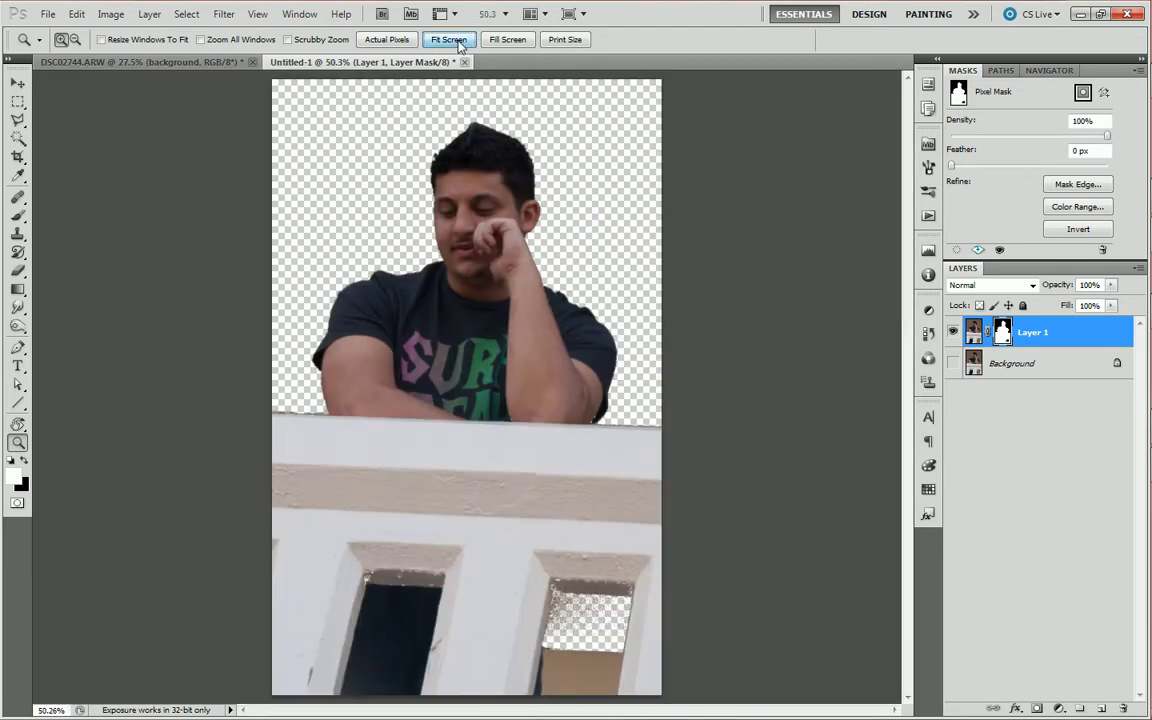
{"action": "left_click_drag", "start_coordinate": [413, 116], "coordinate": [573, 308]}
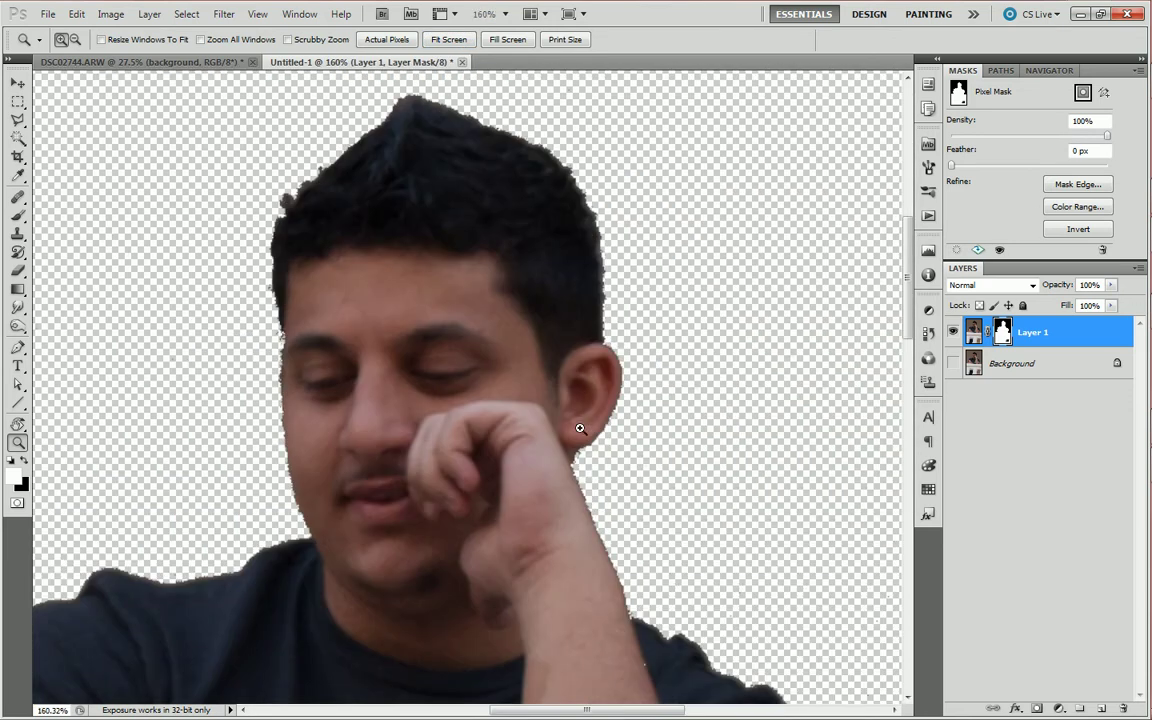
In Refine Mask, enable Smart Radius, remove feathering and raise Radius to 72.8 px
{"action": "left_click", "coordinate": [1077, 189]}
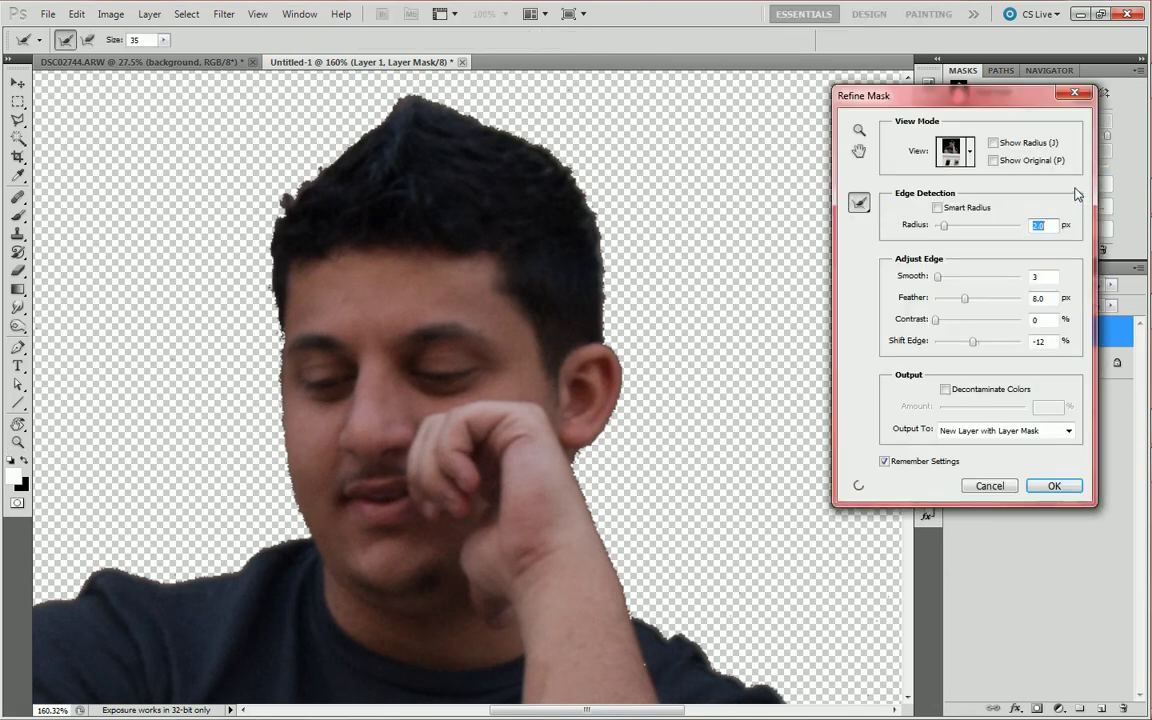
{"action": "left_click", "coordinate": [938, 209]}
{"action": "left_click", "coordinate": [938, 208]}
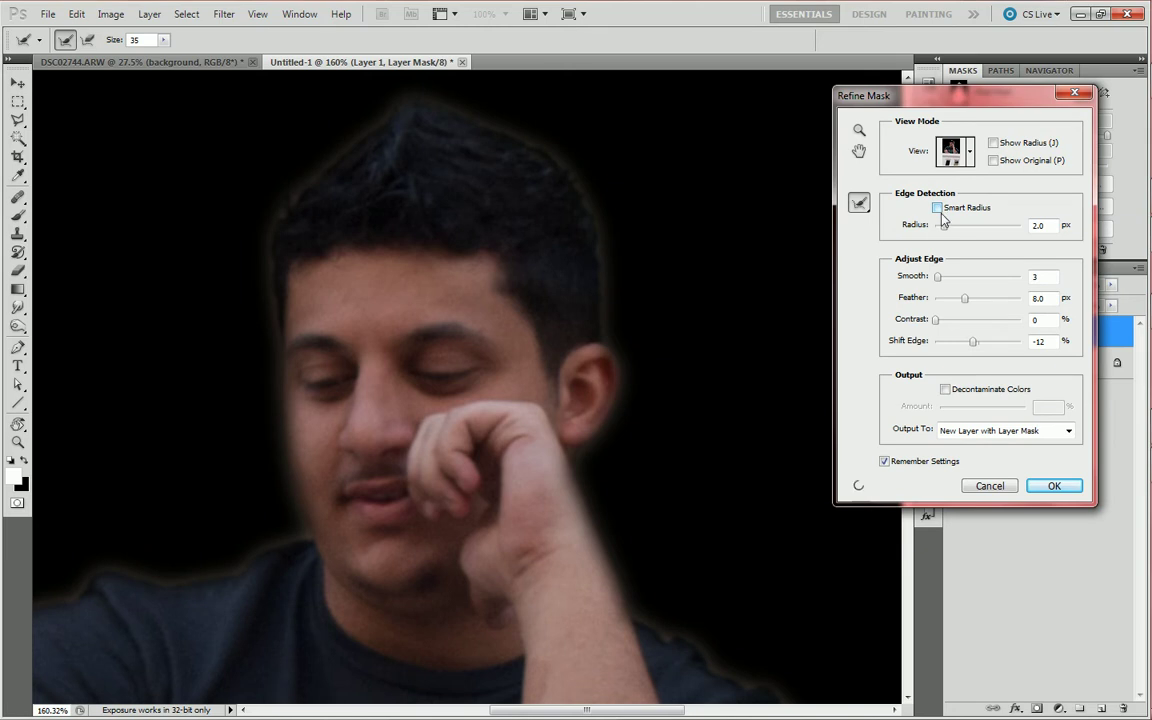
{"action": "left_click_drag", "start_coordinate": [952, 235], "coordinate": [983, 232]}
{"action": "left_click_drag", "start_coordinate": [966, 299], "coordinate": [936, 299]}
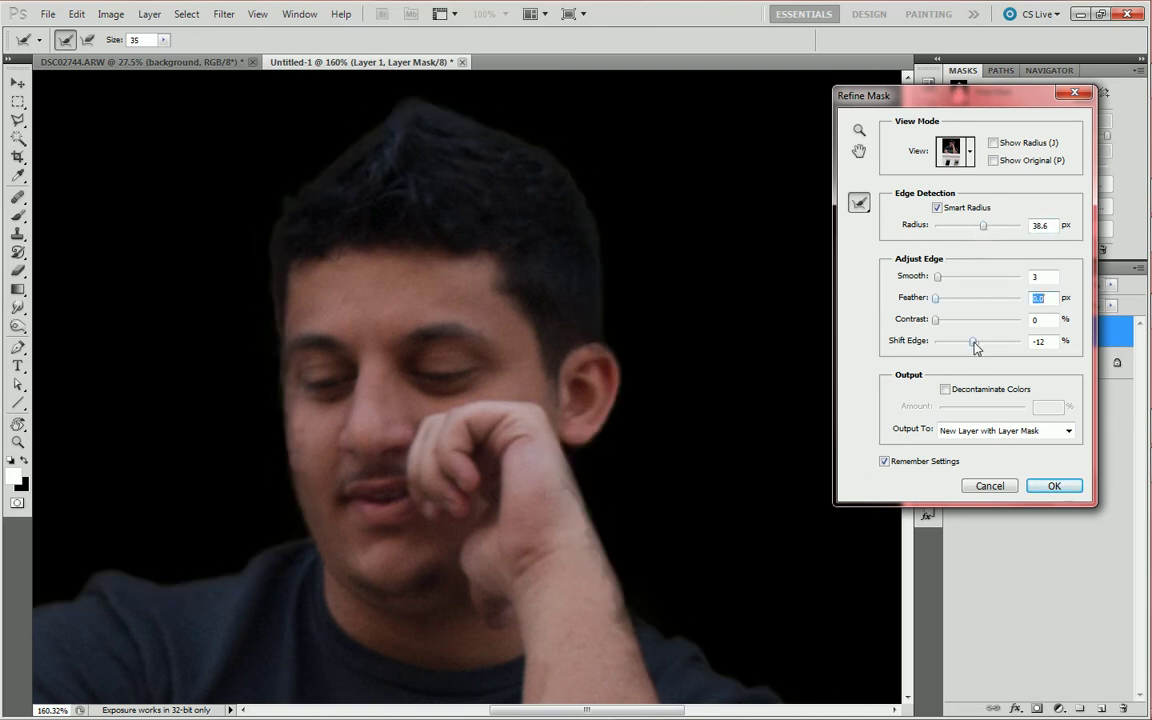
{"action": "left_click_drag", "start_coordinate": [973, 342], "coordinate": [977, 342]}
{"action": "left_click_drag", "start_coordinate": [983, 226], "coordinate": [996, 226]}
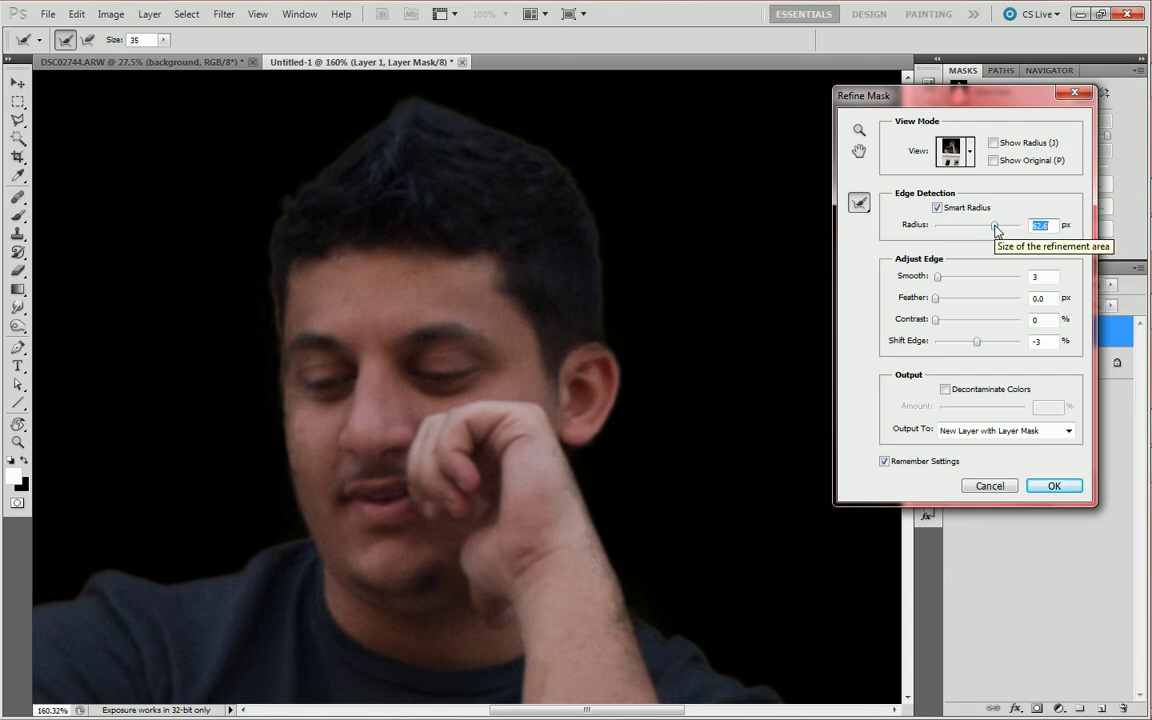
{"action": "left_click_drag", "start_coordinate": [998, 227], "coordinate": [1002, 228]}
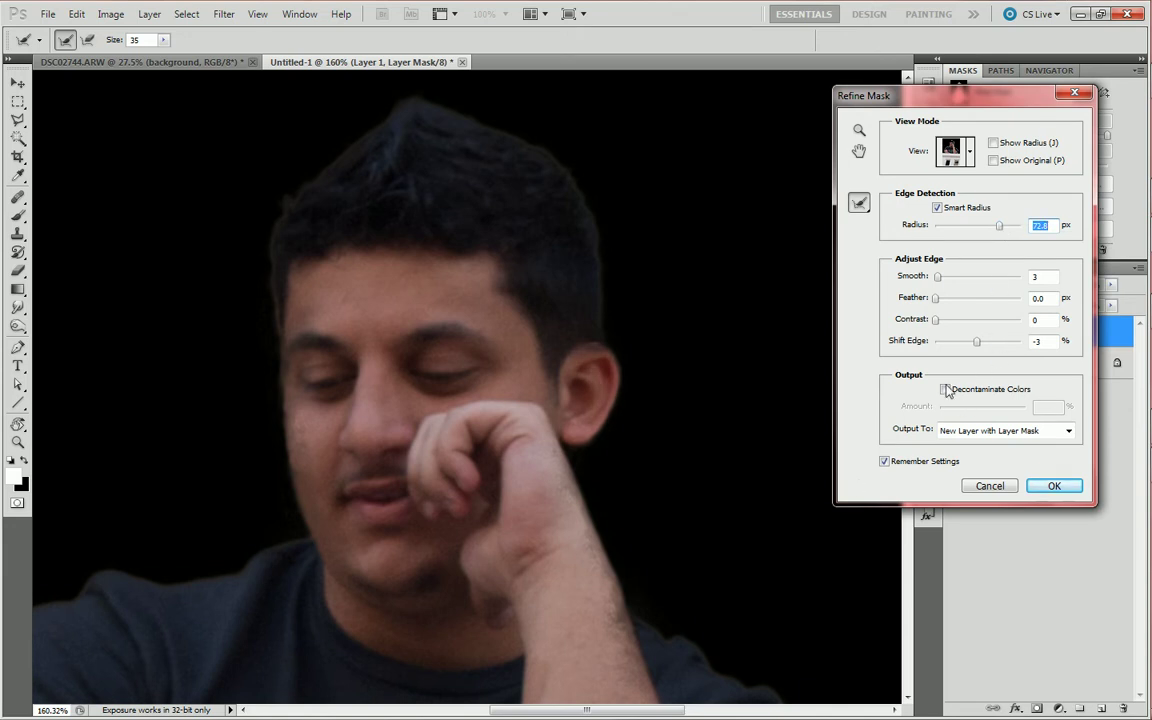
Set Shift Edge to -18% and output the result to a new layer with layer mask
{"action": "scroll", "coordinate": [718, 500], "scroll_direction": "down", "scroll_amount": 2}
{"action": "scroll", "coordinate": [722, 508], "scroll_direction": "down", "scroll_amount": 2}
{"action": "scroll", "coordinate": [718, 506], "scroll_direction": "down", "scroll_amount": 1}
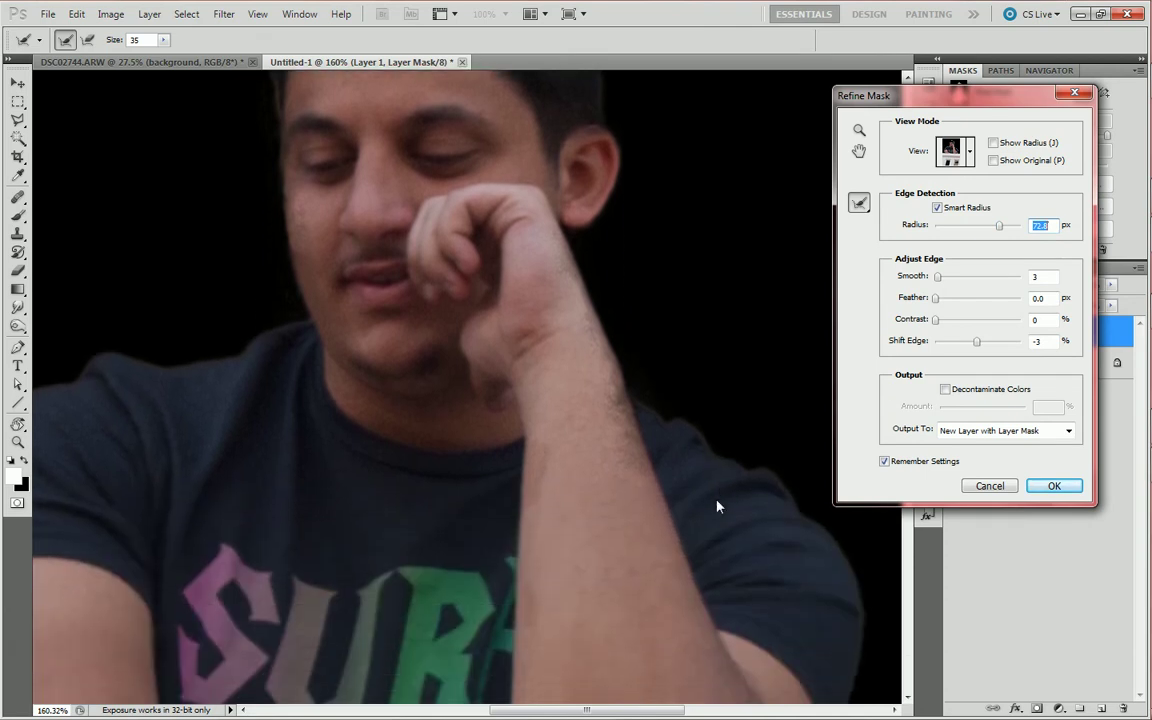
{"action": "scroll", "coordinate": [720, 506], "scroll_direction": "down", "scroll_amount": 2}
{"action": "scroll", "coordinate": [722, 505], "scroll_direction": "down", "scroll_amount": 2}
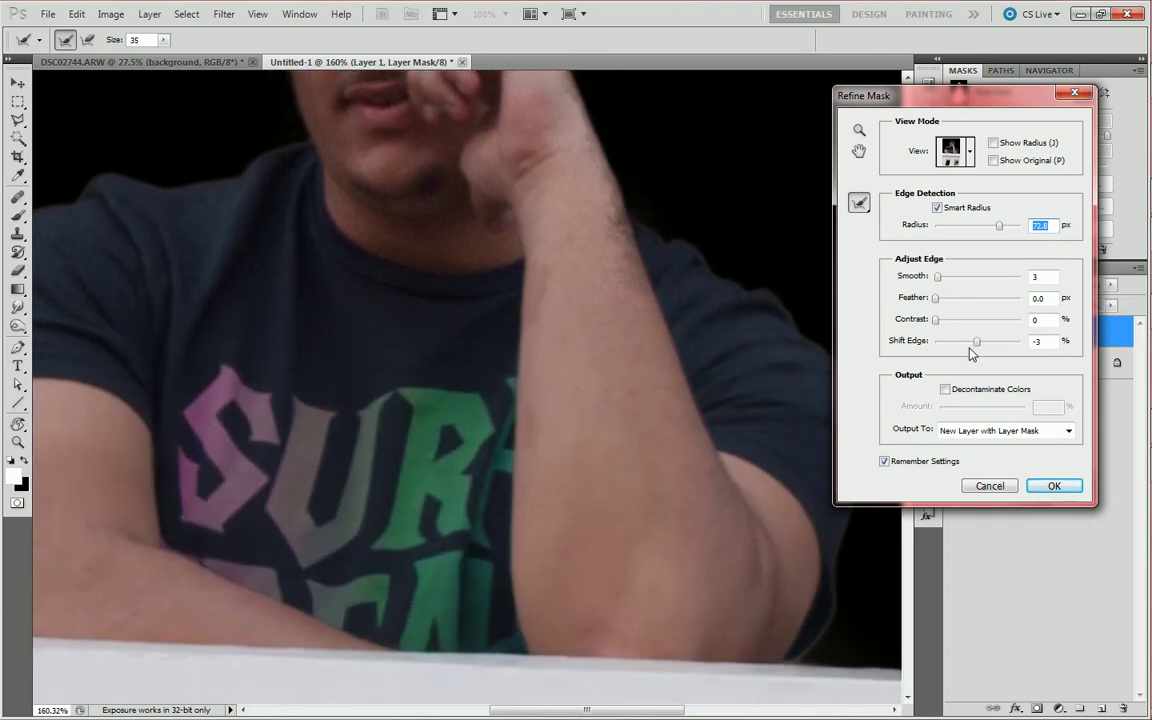
{"action": "left_click_drag", "start_coordinate": [977, 345], "coordinate": [975, 345]}
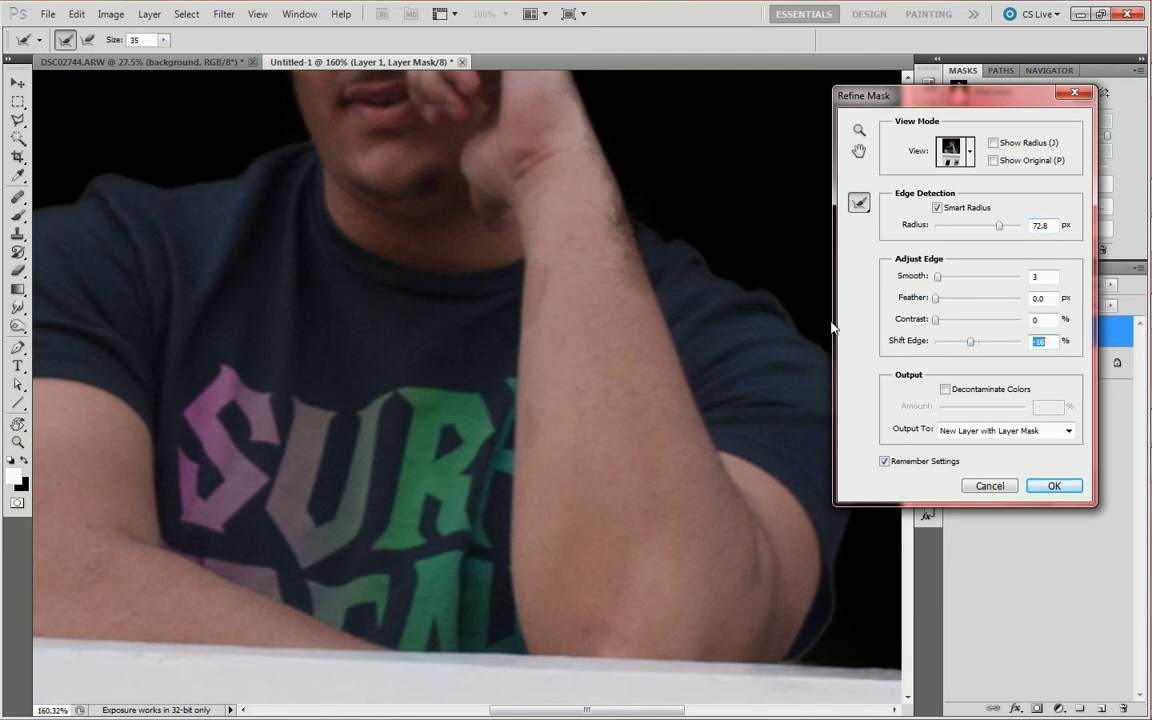
{"action": "scroll", "coordinate": [712, 277], "scroll_direction": "up", "scroll_amount": 3}
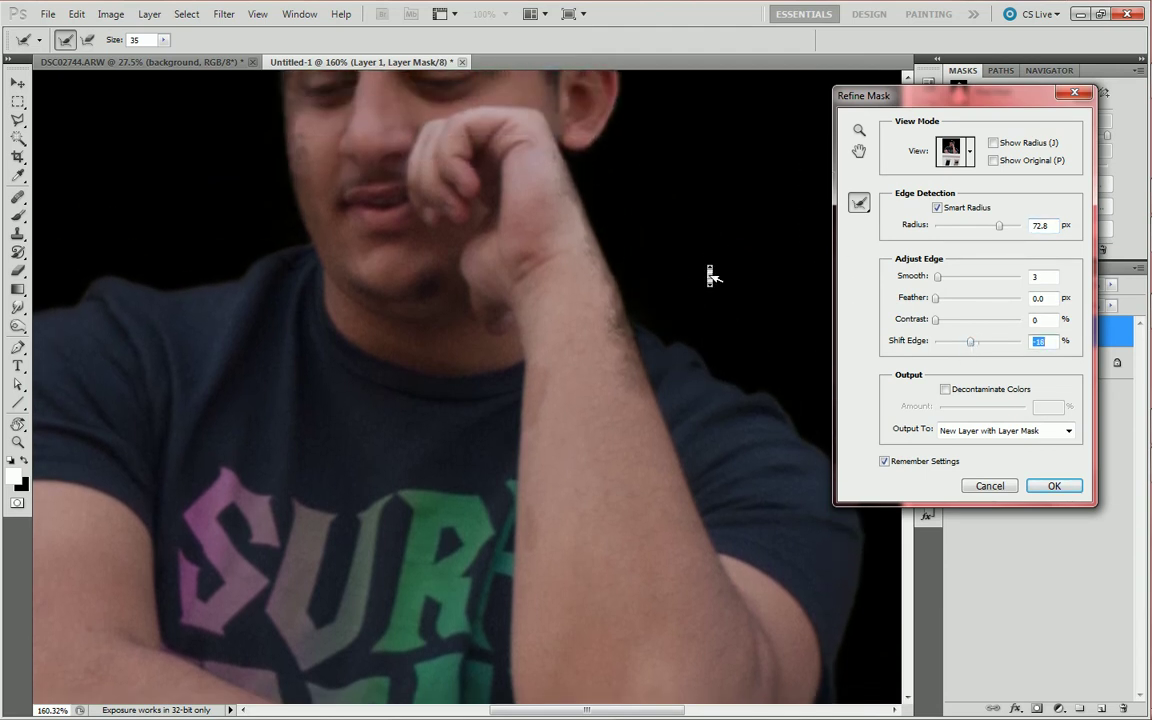
{"action": "scroll", "coordinate": [712, 277], "scroll_direction": "up", "scroll_amount": 3}
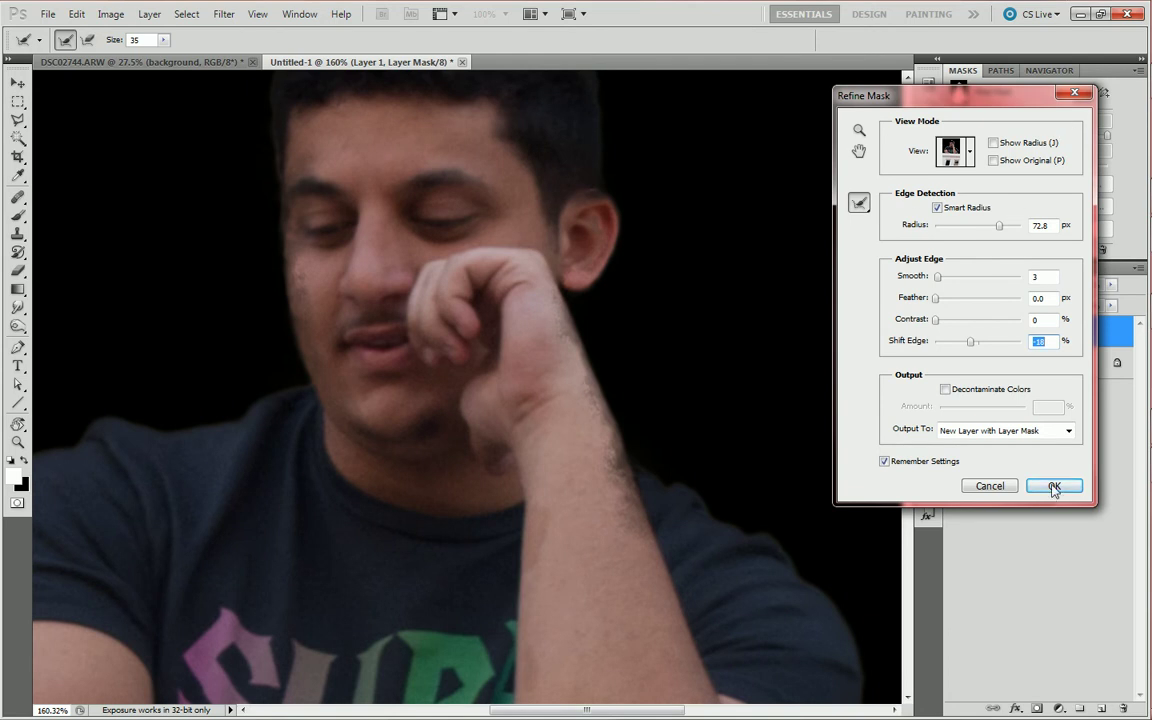
{"action": "left_click", "coordinate": [1053, 487]}
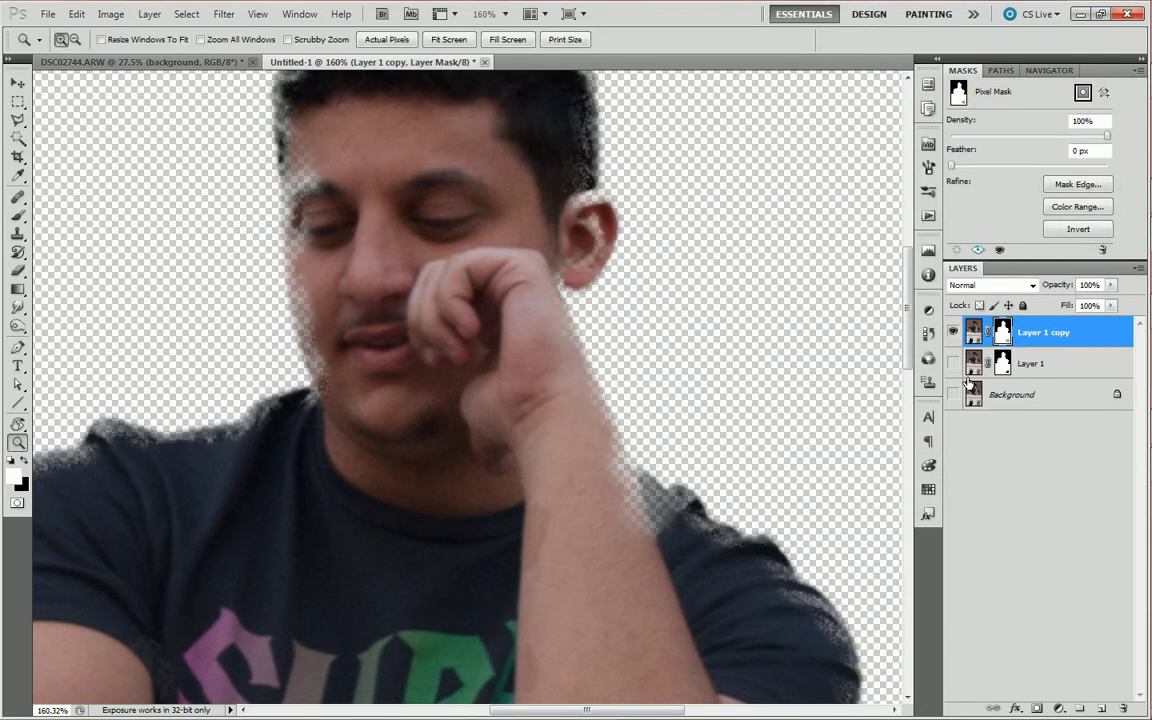
Undo, then rerun Refine Mask at Radius 16.4 px with Shift Edge near 0 to create Layer 1 copy
{"action": "key", "text": "ctrl+z"}
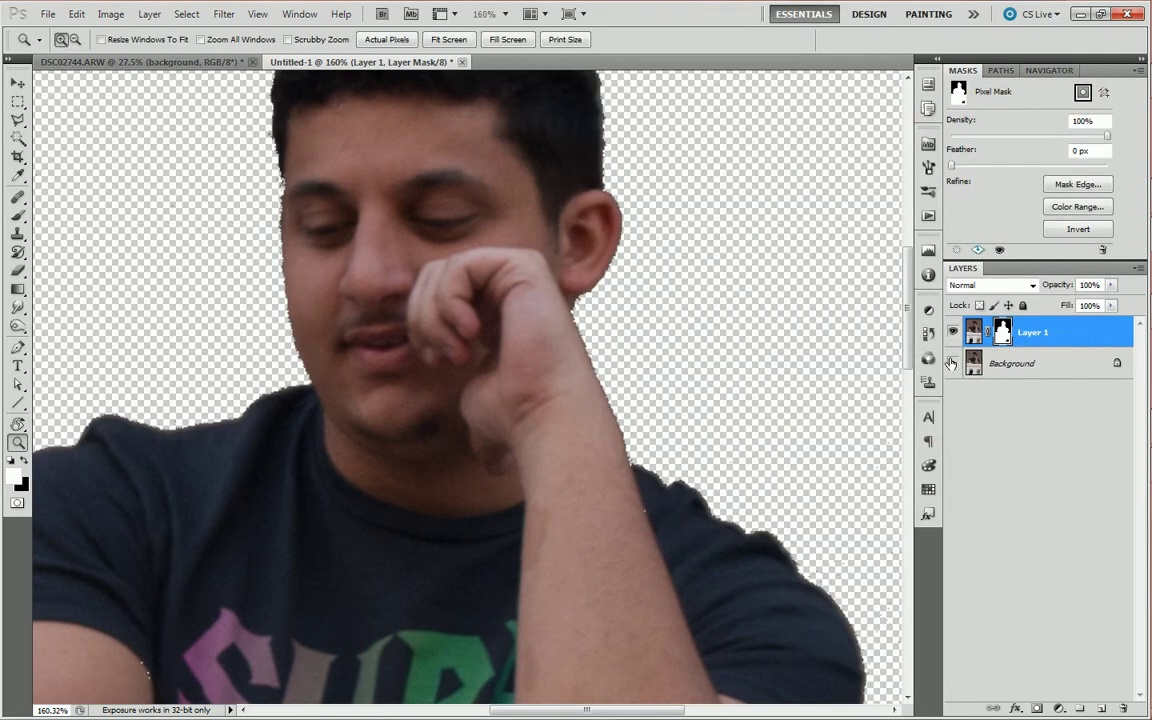
{"action": "left_click", "coordinate": [1078, 184]}
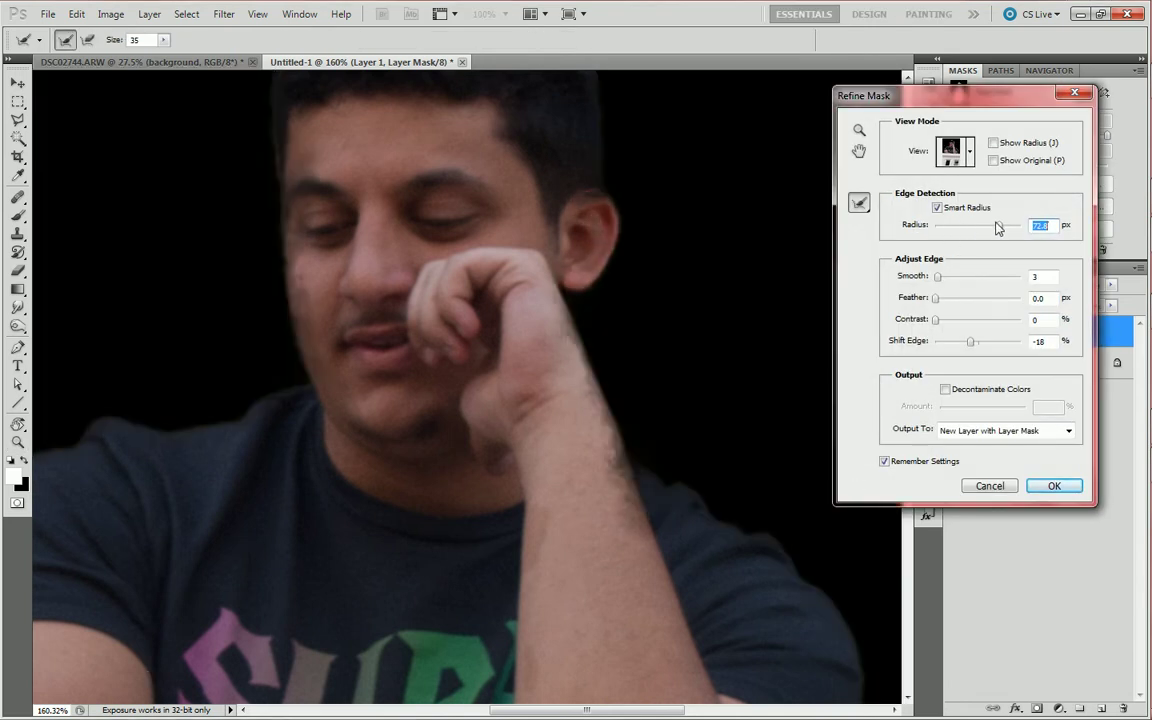
{"action": "left_click_drag", "start_coordinate": [996, 229], "coordinate": [978, 231]}
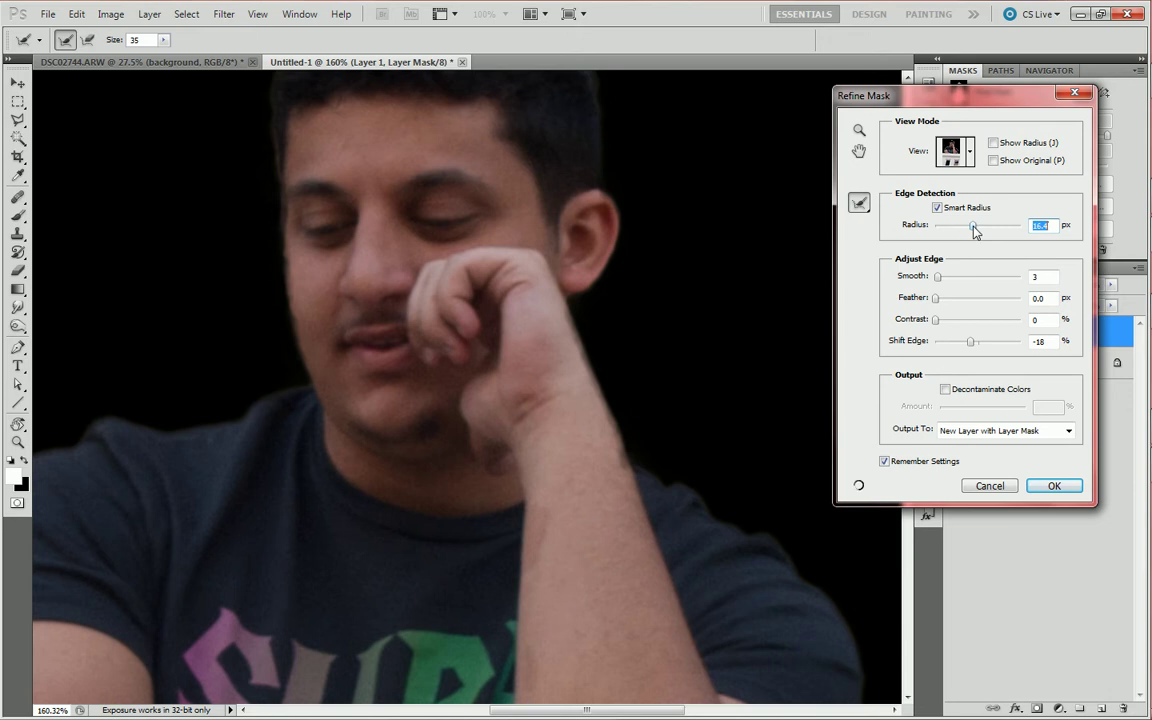
{"action": "left_click_drag", "start_coordinate": [970, 342], "coordinate": [973, 342]}
{"action": "left_click_drag", "start_coordinate": [975, 348], "coordinate": [978, 348]}
{"action": "key", "text": "z"}
{"action": "left_click", "coordinate": [1058, 489]}
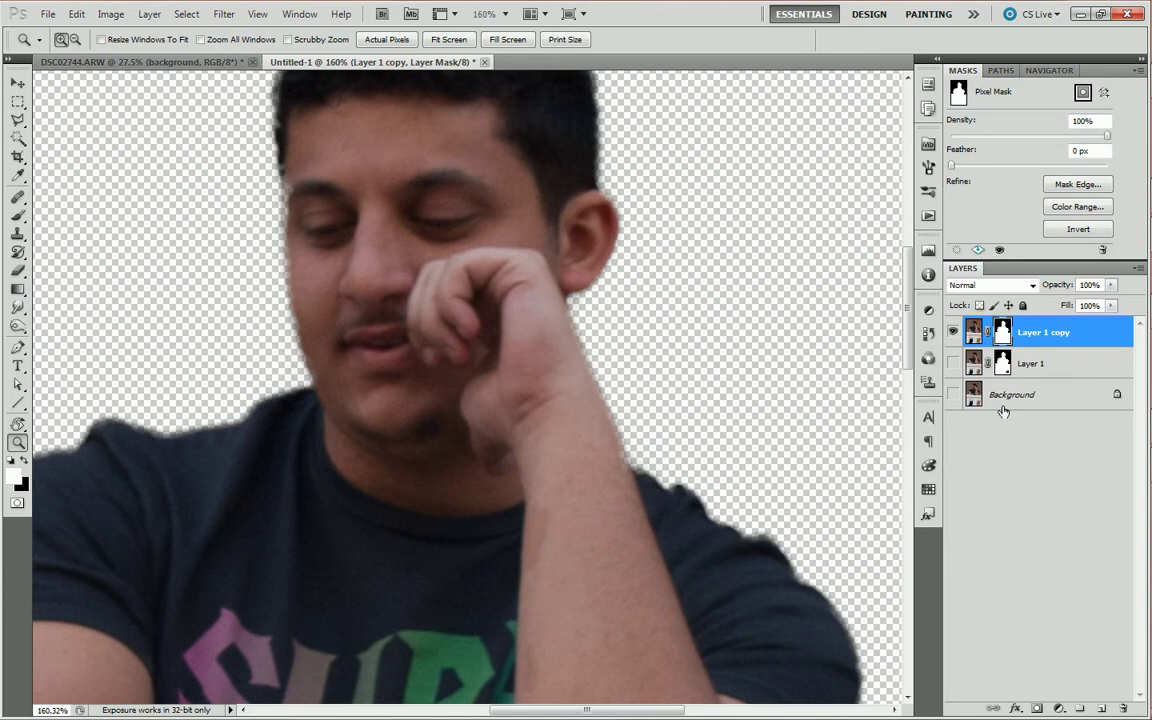
Add a new Layer 2 above Layer 1 and fill it with black
{"action": "left_click", "coordinate": [1030, 363]}
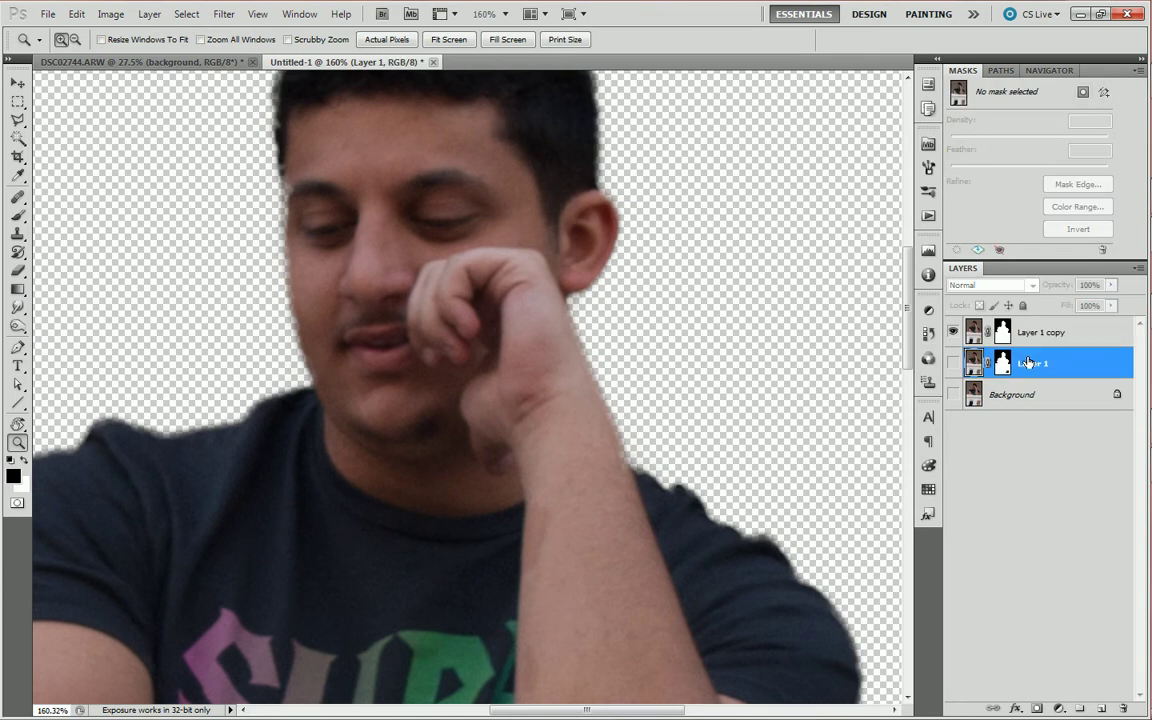
{"action": "key", "text": "ctrl+shift+n"}
{"action": "key", "text": "Return"}
{"action": "key", "text": "alt+BackSpace"}
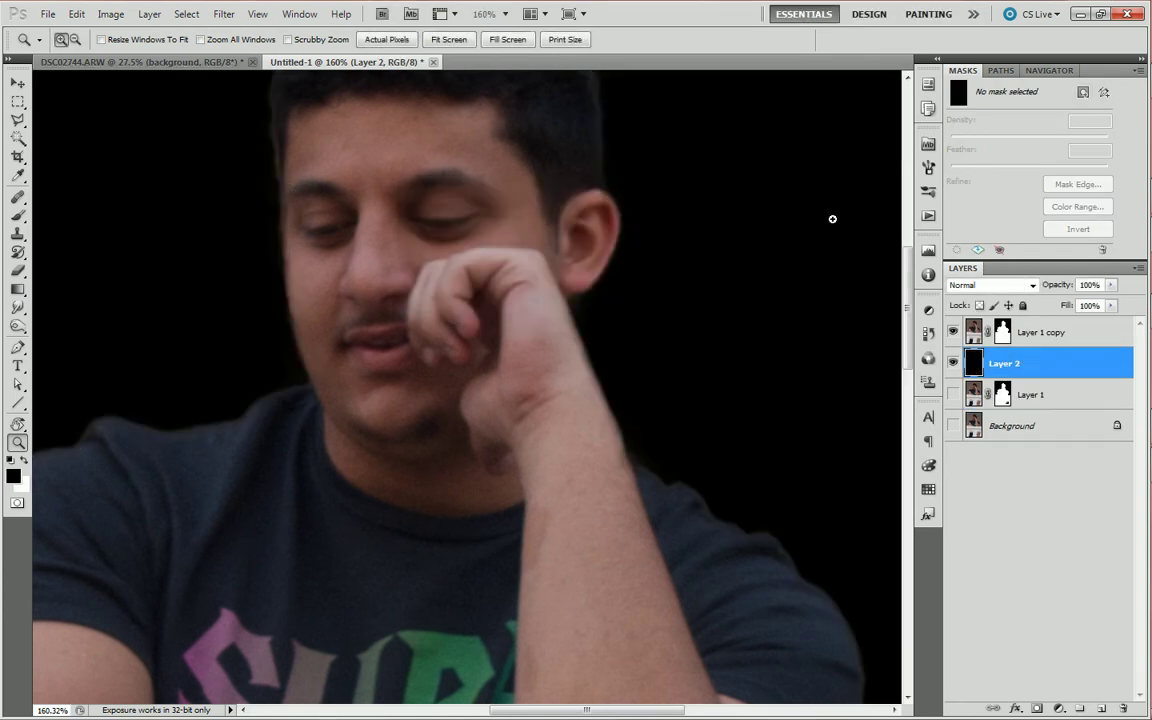
Zoom into the right railing opening and select the Layer 1 copy mask
{"action": "left_click", "coordinate": [450, 40]}
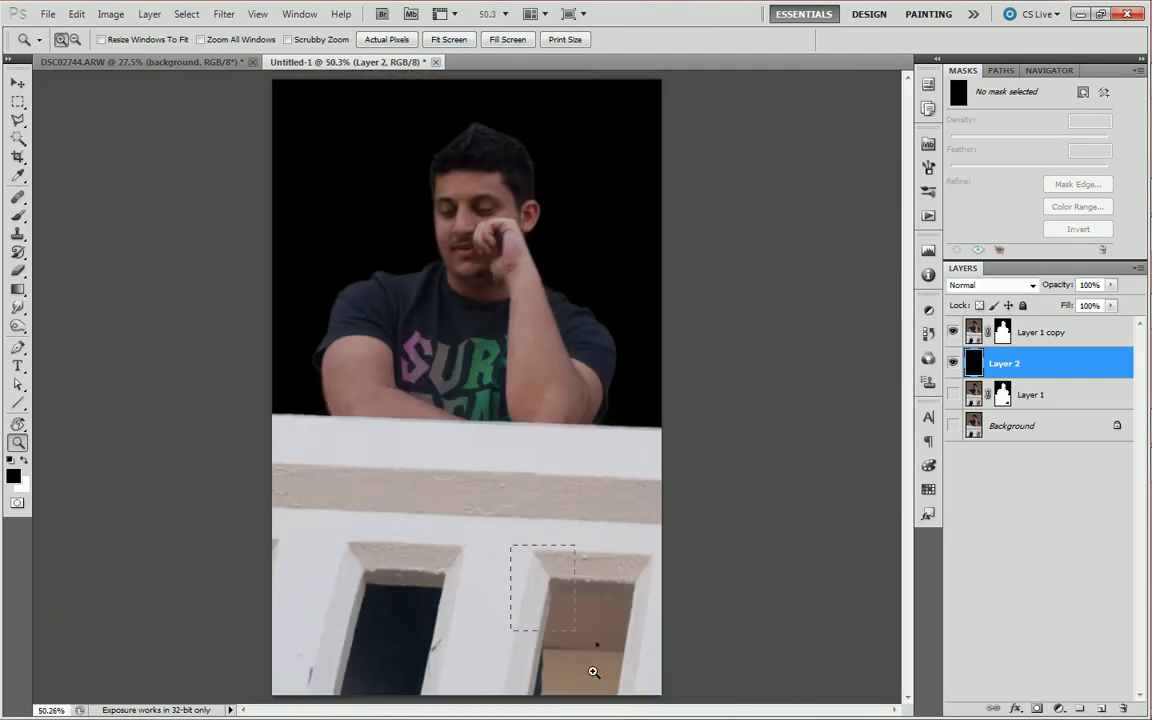
{"action": "left_click_drag", "start_coordinate": [593, 672], "coordinate": [638, 695]}
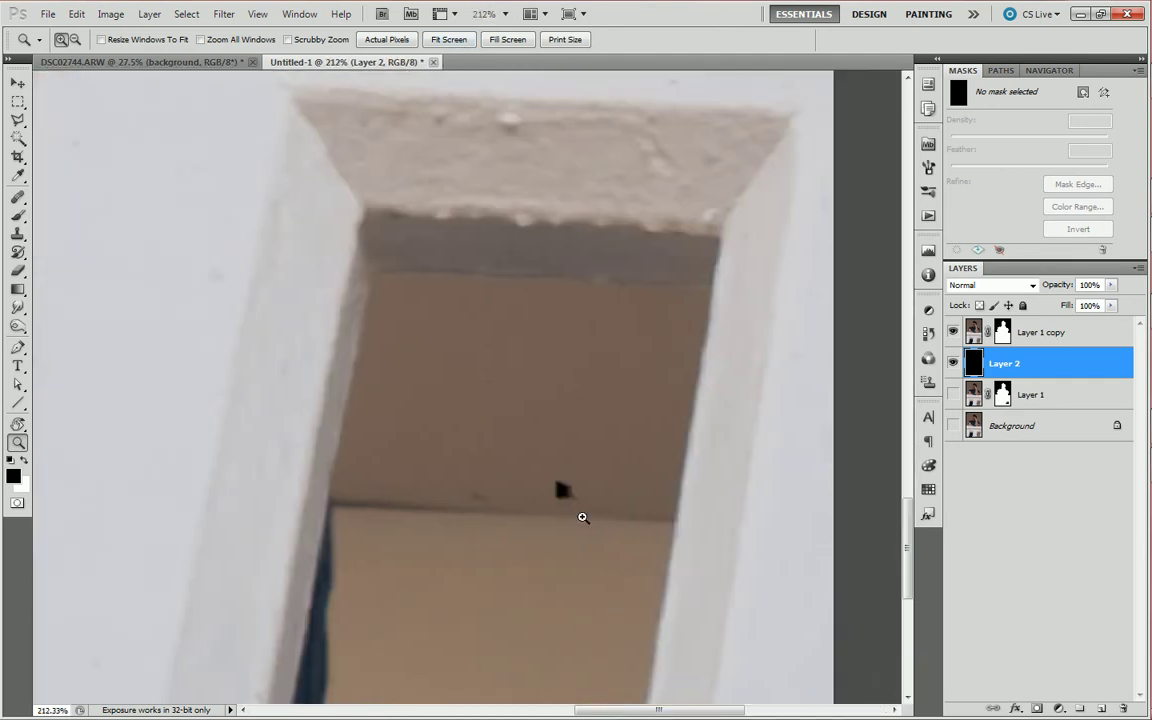
{"action": "scroll", "coordinate": [540, 470], "scroll_direction": "down", "scroll_amount": 3}
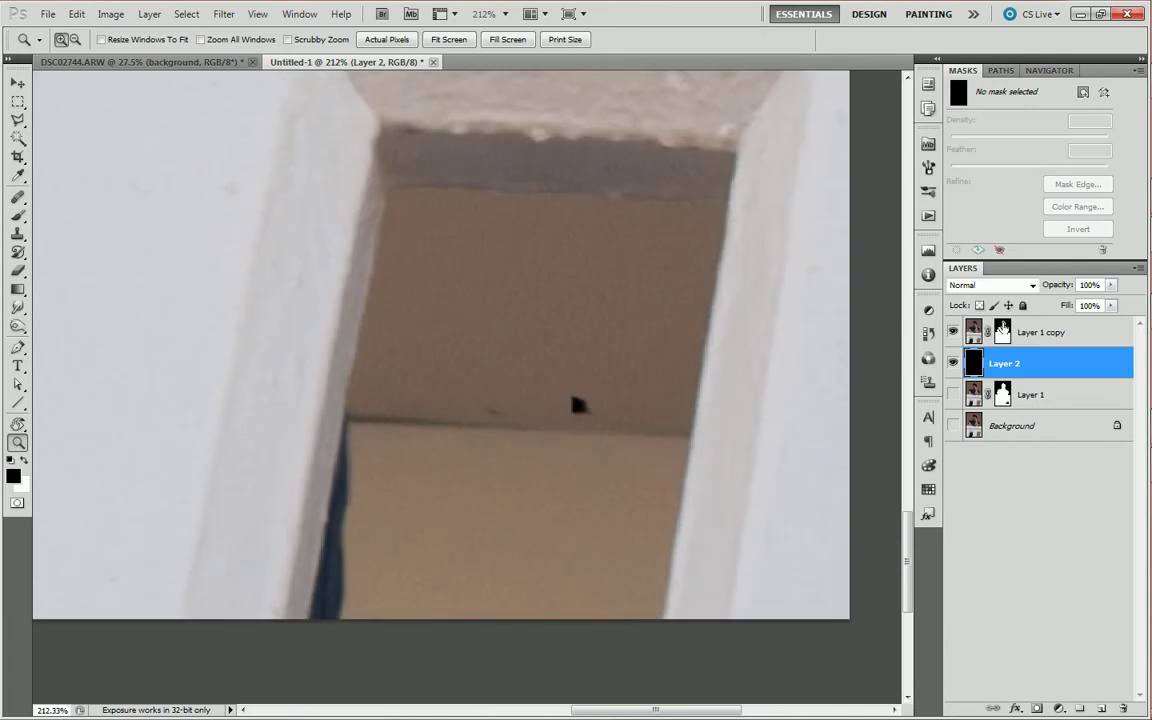
{"action": "left_click", "coordinate": [1002, 330]}
Trace a closed Pen path around the right opening in the railing
{"action": "key", "text": "p"}
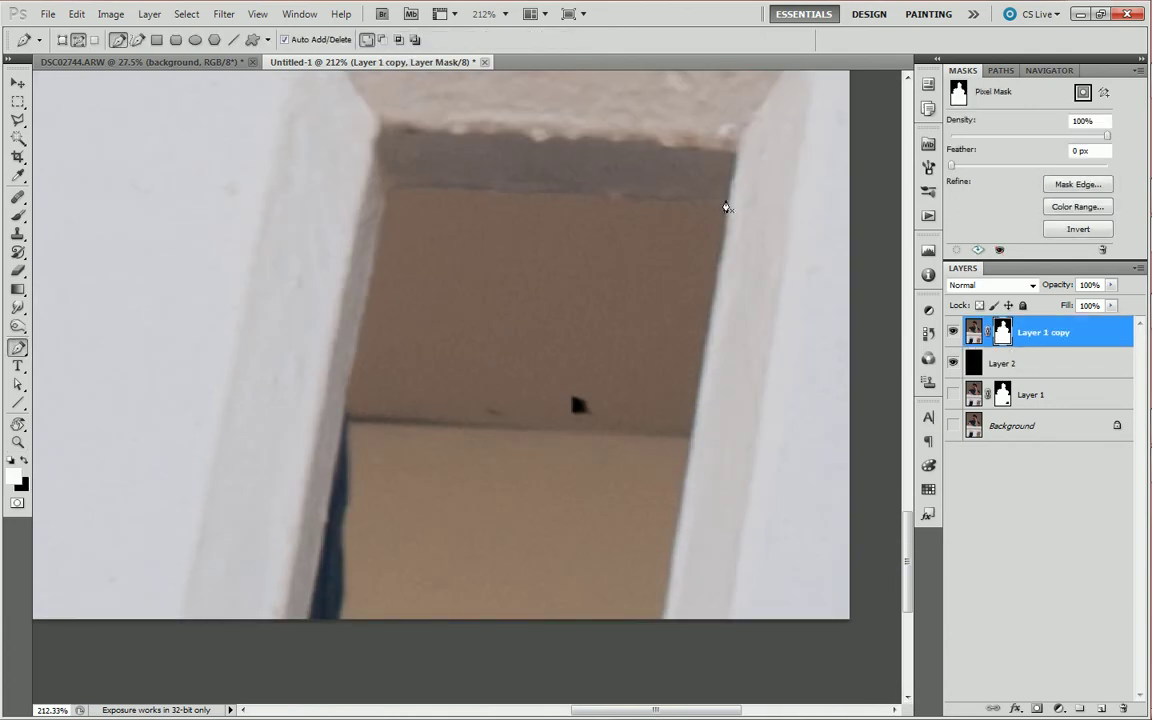
{"action": "left_click", "coordinate": [390, 193]}
{"action": "left_click_drag", "start_coordinate": [422, 193], "coordinate": [429, 196]}
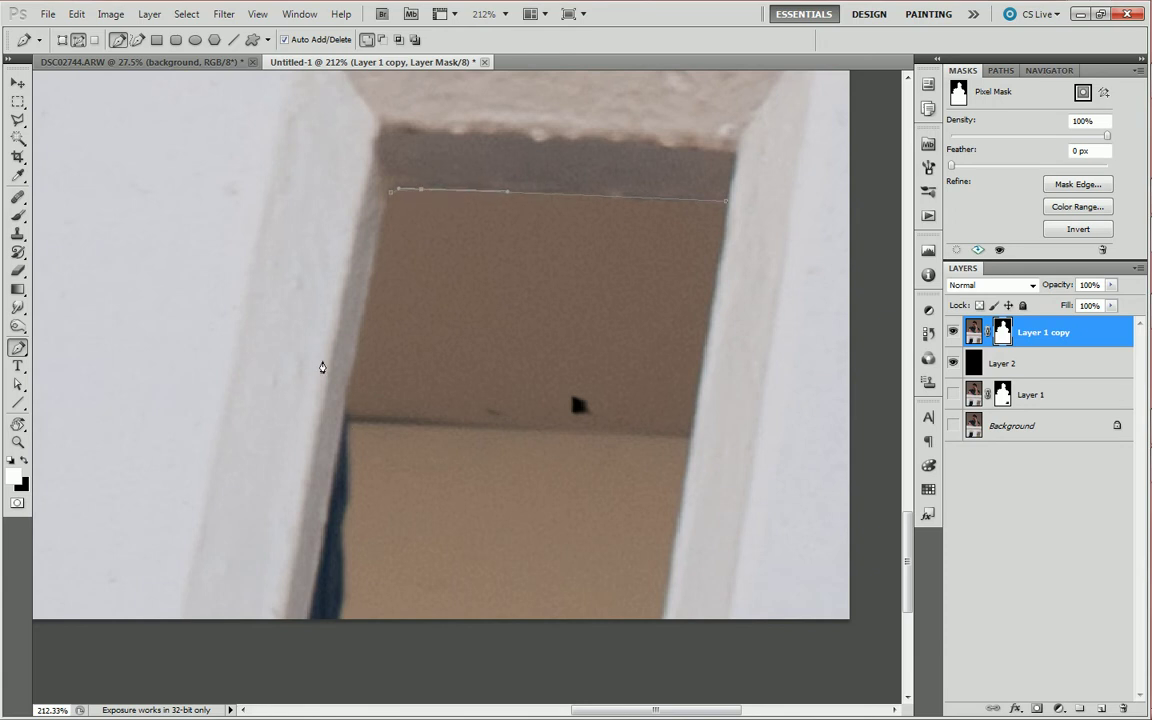
{"action": "left_click", "coordinate": [347, 407]}
{"action": "left_click_drag", "start_coordinate": [371, 297], "coordinate": [367, 300]}
{"action": "left_click_drag", "start_coordinate": [346, 497], "coordinate": [346, 512]}
{"action": "left_click_drag", "start_coordinate": [339, 605], "coordinate": [334, 644]}
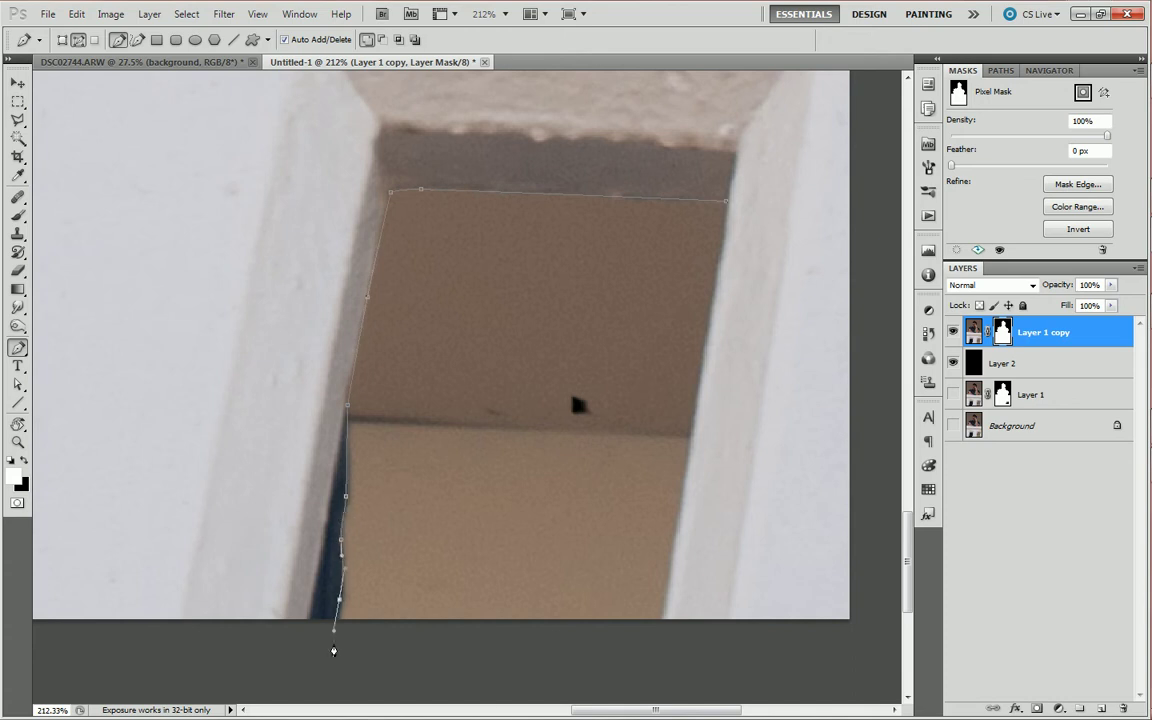
{"action": "scroll", "coordinate": [631, 654], "scroll_direction": "left", "scroll_amount": 5}
{"action": "left_click", "coordinate": [627, 648]}
{"action": "mouse_move", "coordinate": [663, 609]}
{"action": "left_mouse_down"}
{"action": "mouse_move", "coordinate": [545, 548]}
{"action": "mouse_move", "coordinate": [491, 549]}
{"action": "mouse_move", "coordinate": [333, 624]}
{"action": "left_mouse_up"}
{"action": "left_click", "coordinate": [646, 622]}
{"action": "left_click", "coordinate": [731, 579]}
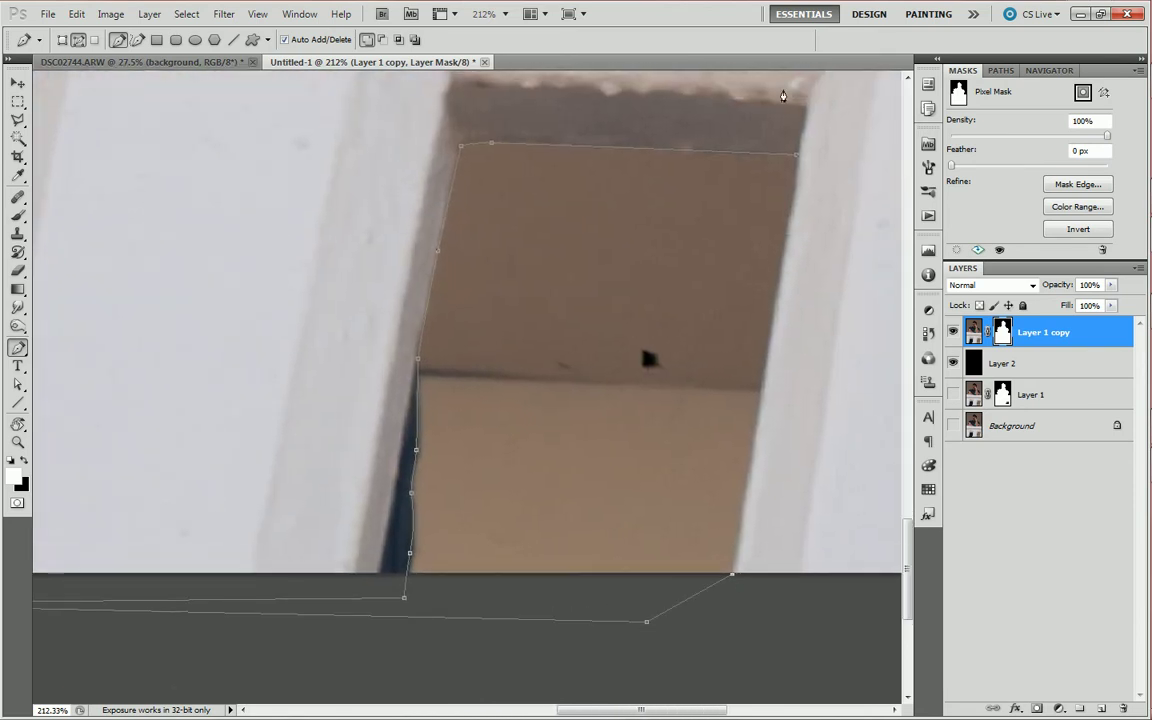
{"action": "left_click", "coordinate": [797, 157]}
Fill the path with black on the mask, then fit the image on screen
{"action": "right_click", "coordinate": [707, 373]}
{"action": "left_click", "coordinate": [684, 345]}
{"action": "key", "text": "x"}
{"action": "right_click", "coordinate": [684, 345]}
{"action": "left_click", "coordinate": [712, 429]}
{"action": "key", "text": "Return"}
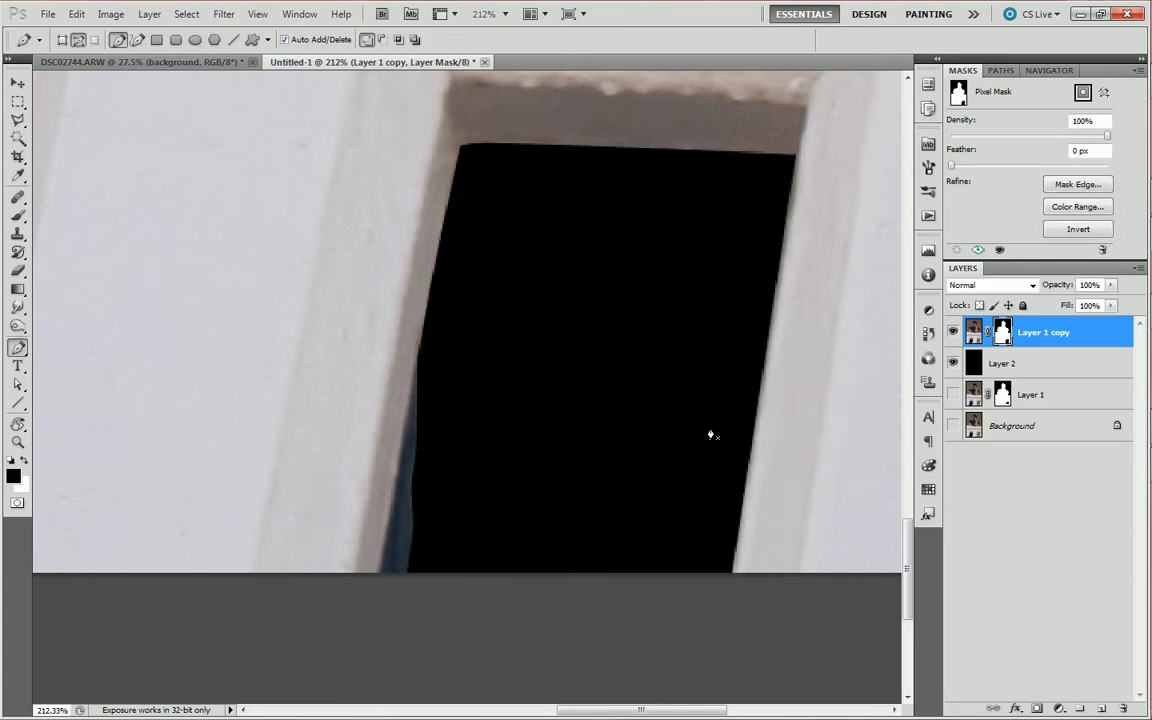
{"action": "key", "text": "z"}
{"action": "left_click", "coordinate": [448, 39]}
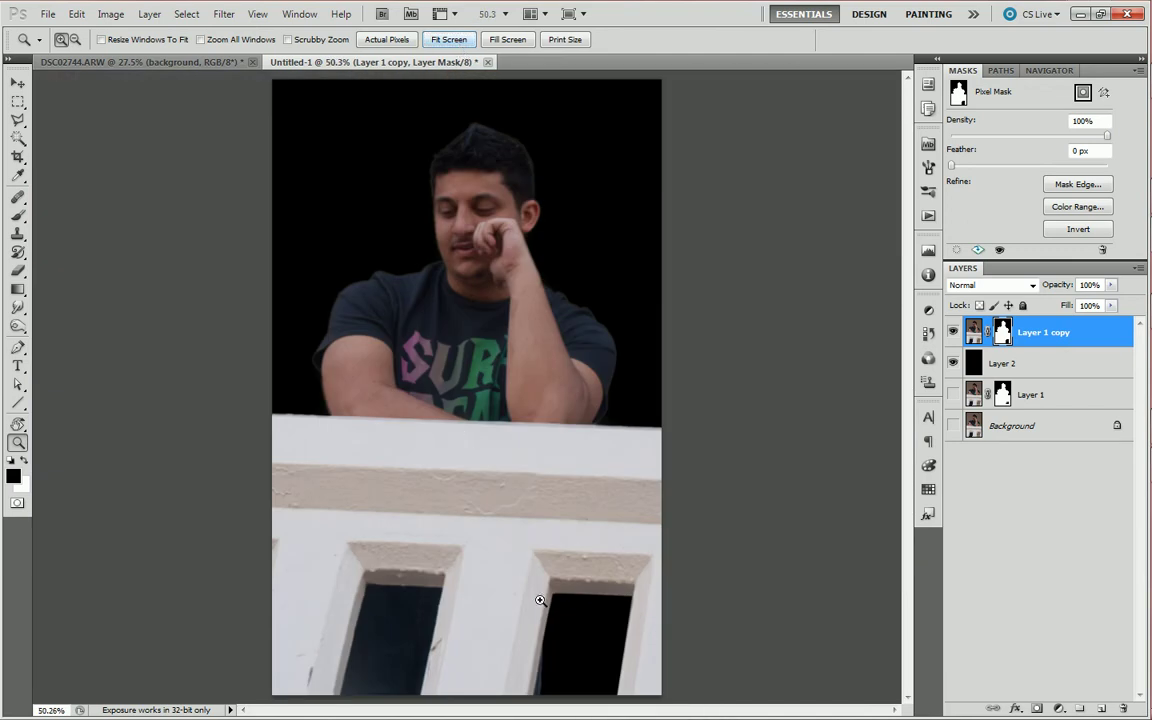
Zoom into the man's head and paint white on the mask to restore the left cheek edge
{"action": "left_click", "coordinate": [600, 457], "text": "alt"}
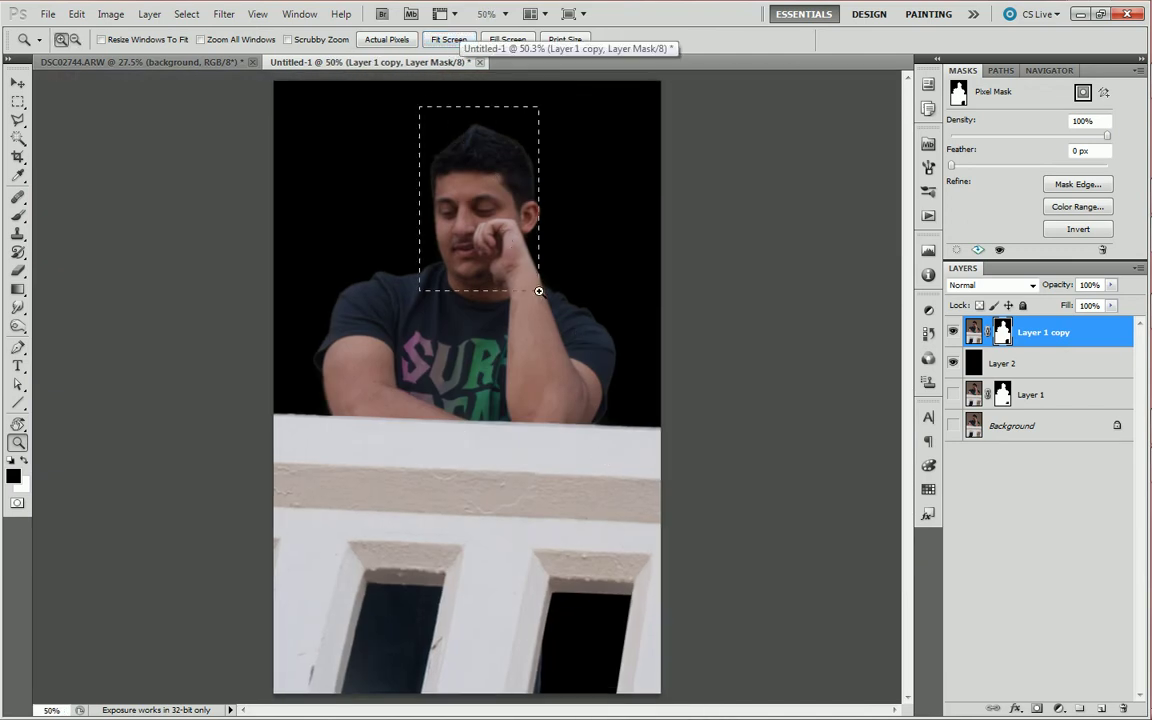
{"action": "left_click_drag", "start_coordinate": [419, 106], "coordinate": [522, 262]}
{"action": "left_click", "coordinate": [413, 462]}
{"action": "key", "text": "b"}
{"action": "key", "text": "x"}
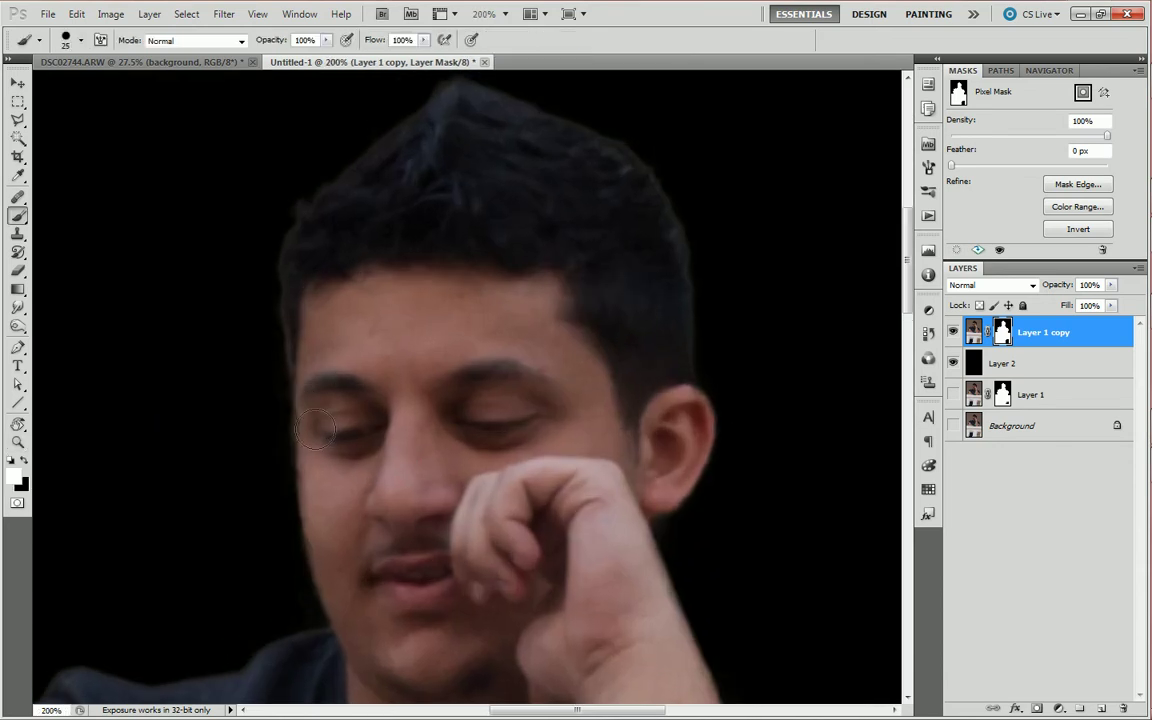
{"action": "left_click_drag", "start_coordinate": [286, 425], "coordinate": [290, 472]}
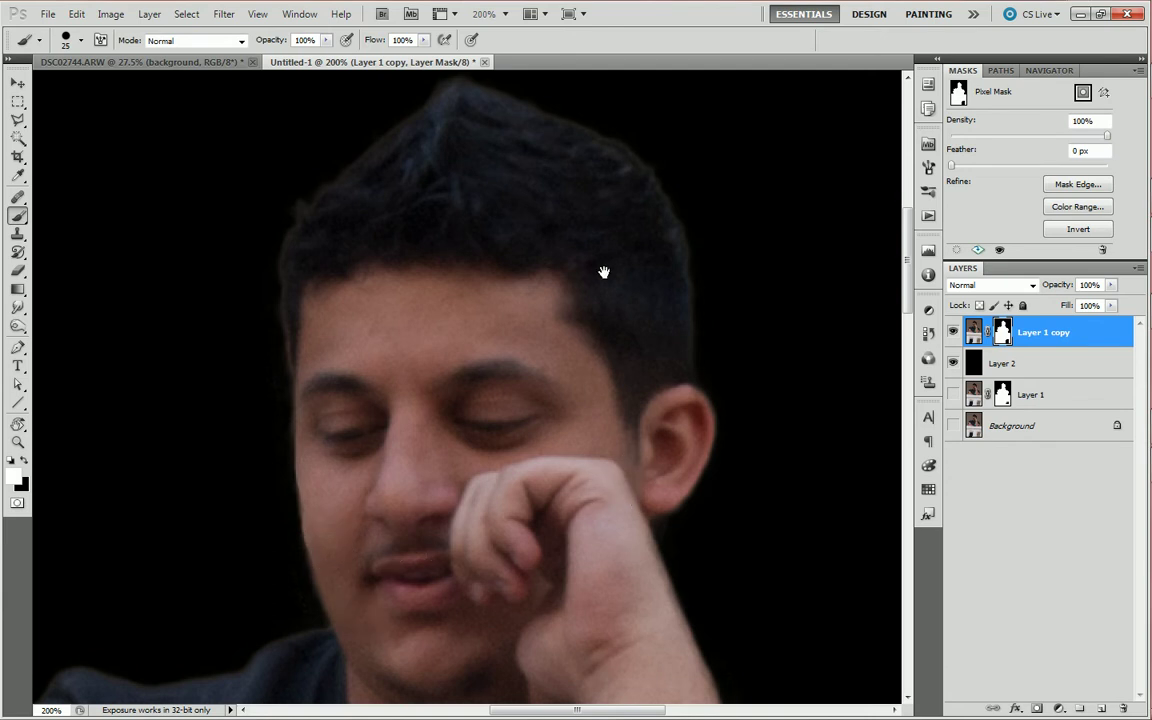
Switch to a black brush and adjust its size and hardness
{"action": "scroll", "coordinate": [605, 332], "scroll_direction": "up", "scroll_amount": 3}
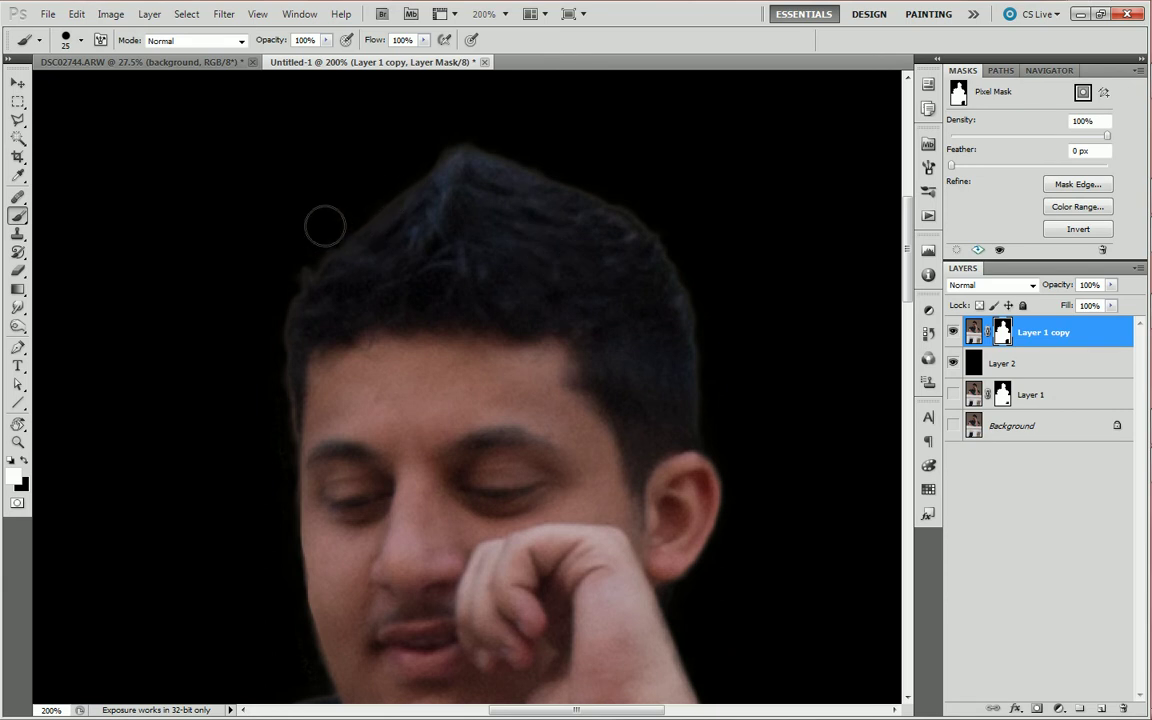
{"action": "key", "text": "x"}
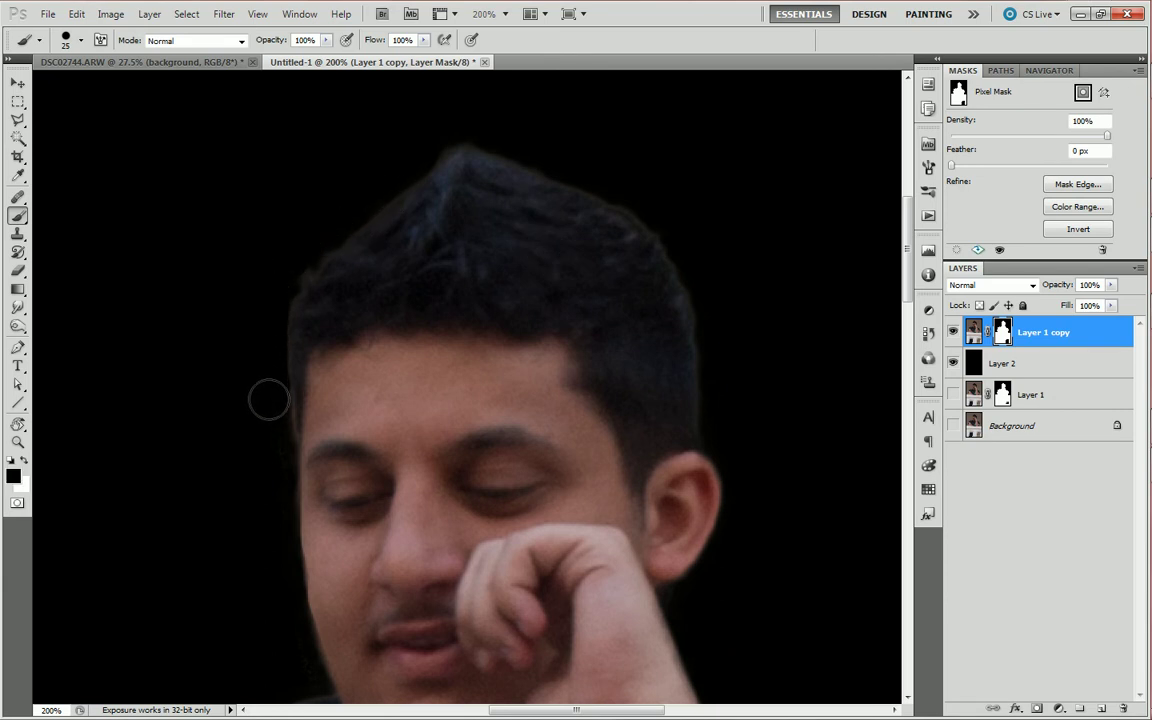
{"action": "right_click", "coordinate": [291, 309]}
{"action": "key", "text": "Return"}
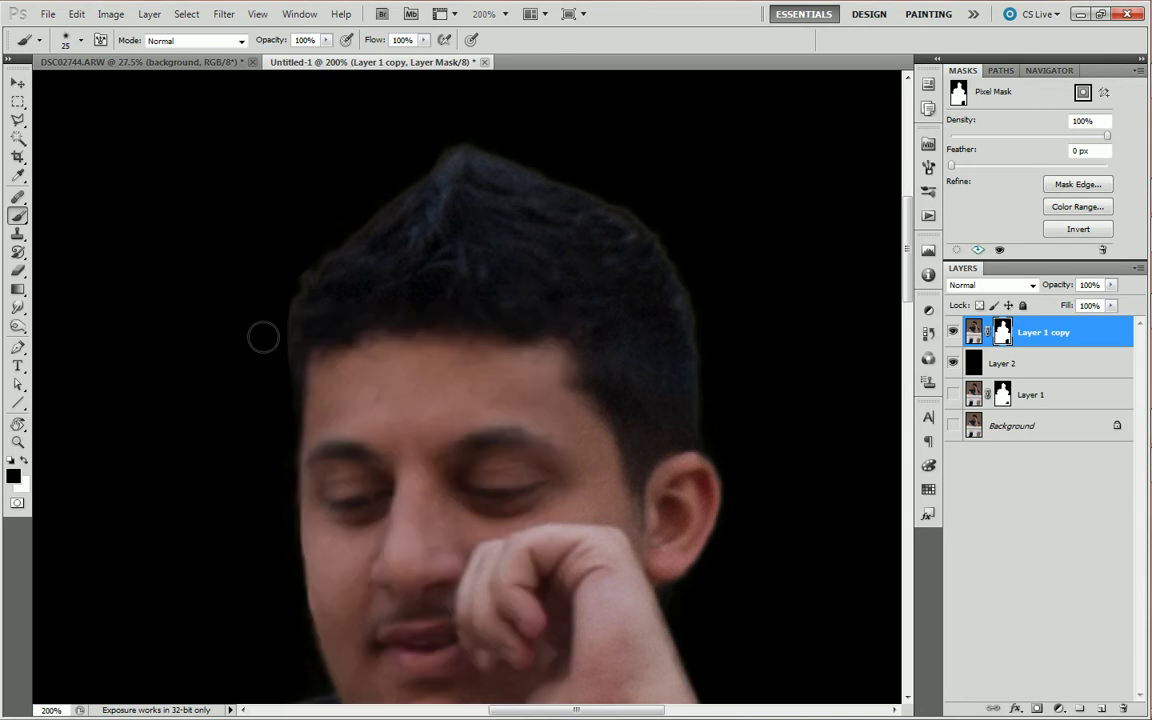
Pan down to the left arm and paint the mask along its edge
{"action": "key", "text": "space"}
{"action": "left_click_drag", "start_coordinate": [396, 322], "coordinate": [350, 108]}
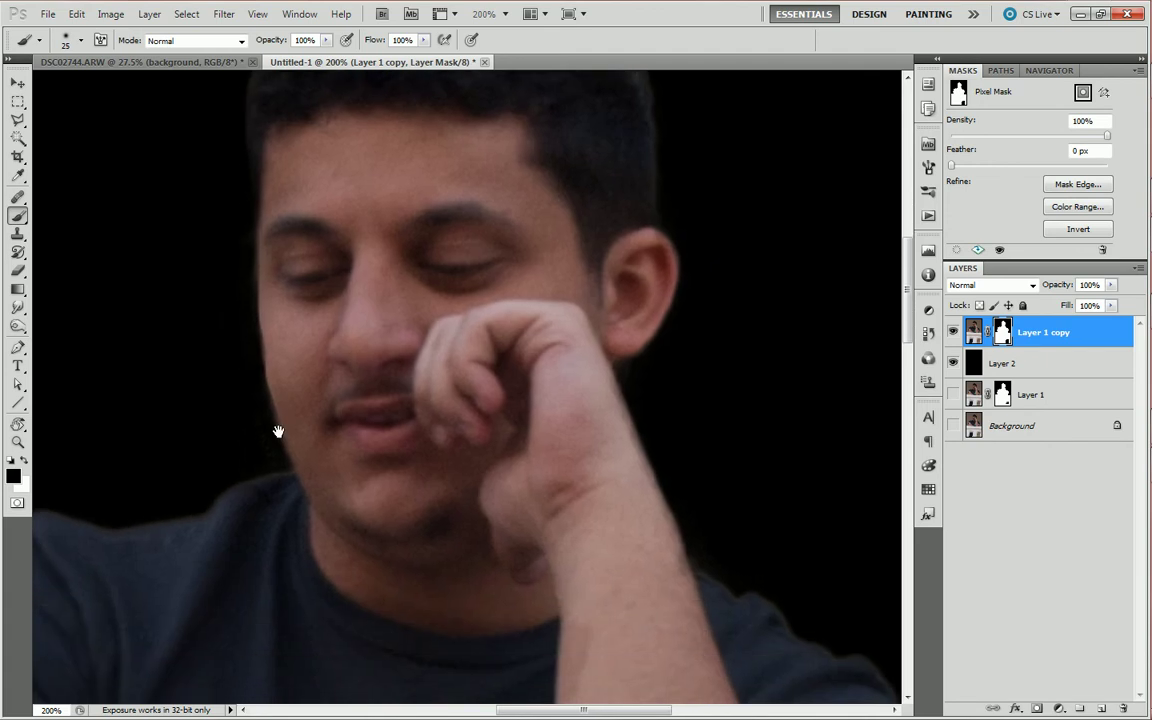
{"action": "left_click_drag", "start_coordinate": [301, 479], "coordinate": [417, 337]}
{"action": "left_click_drag", "start_coordinate": [124, 475], "coordinate": [278, 334]}
{"action": "left_click_drag", "start_coordinate": [156, 594], "coordinate": [316, 424]}
{"action": "left_click_drag", "start_coordinate": [263, 511], "coordinate": [316, 411]}
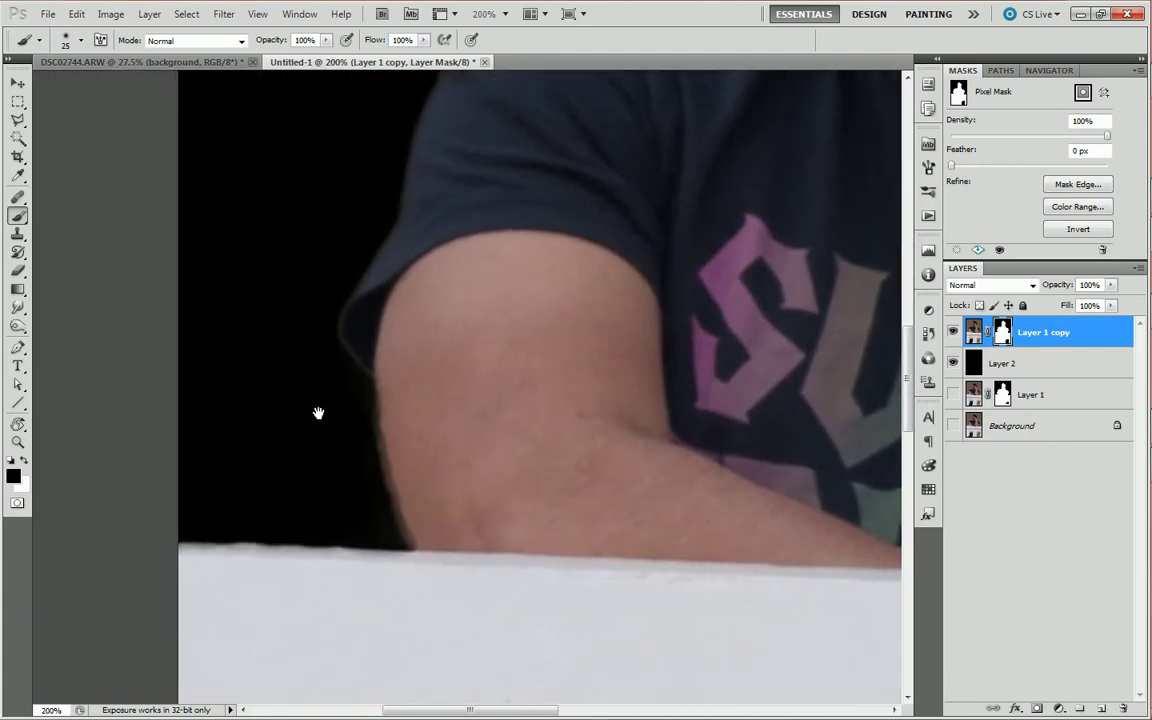
{"action": "mouse_move", "coordinate": [394, 418]}
{"action": "left_mouse_down"}
{"action": "mouse_move", "coordinate": [396, 390]}
{"action": "mouse_move", "coordinate": [404, 435]}
{"action": "left_mouse_up"}
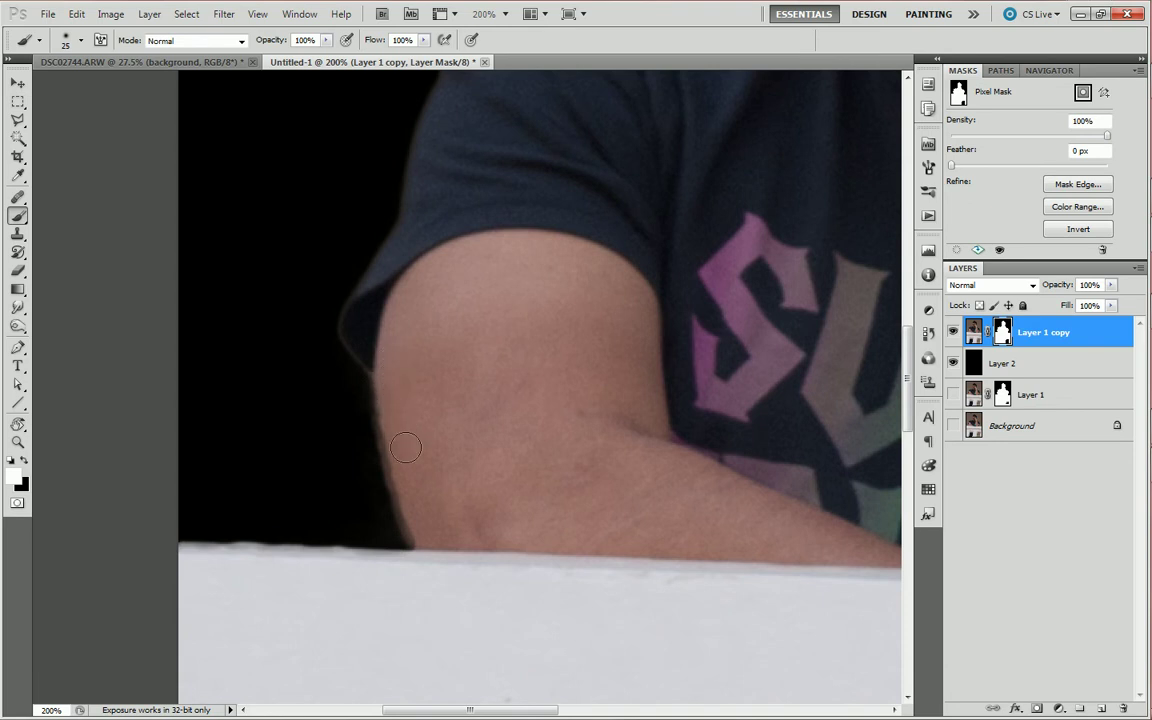
{"action": "left_click_drag", "start_coordinate": [435, 531], "coordinate": [390, 470]}
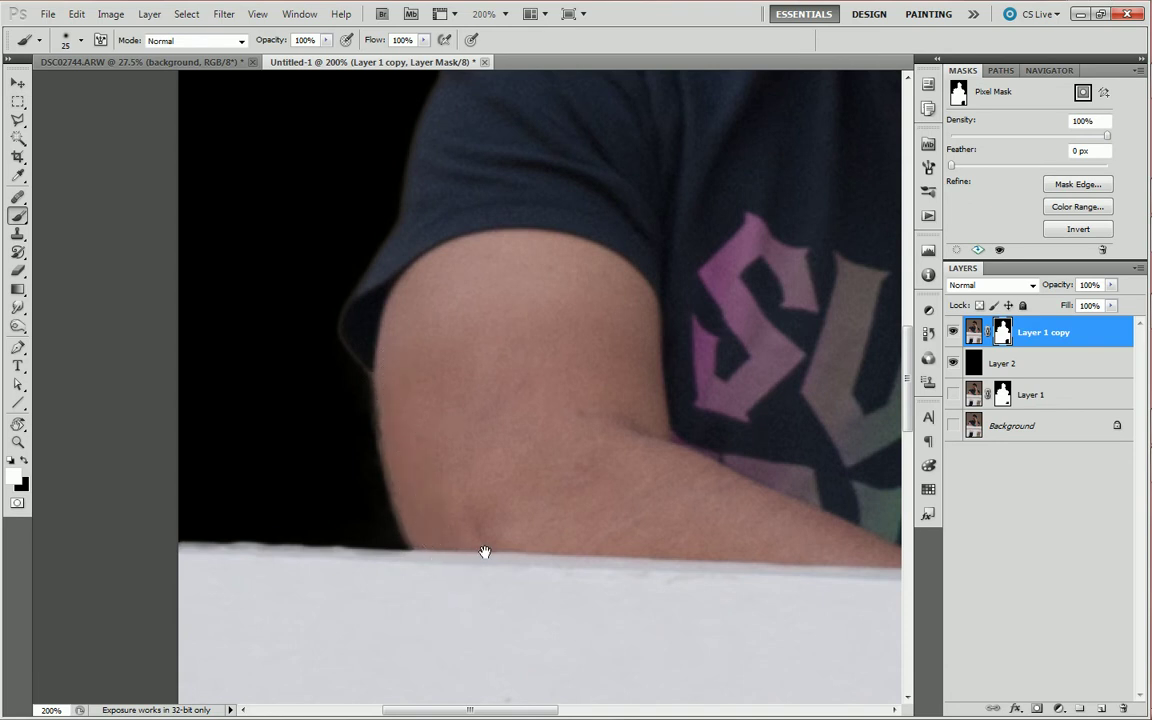
Pan across toward the other arm, then fit the whole image on screen
{"action": "left_click_drag", "start_coordinate": [481, 555], "coordinate": [297, 482]}
{"action": "left_click_drag", "start_coordinate": [804, 551], "coordinate": [324, 465]}
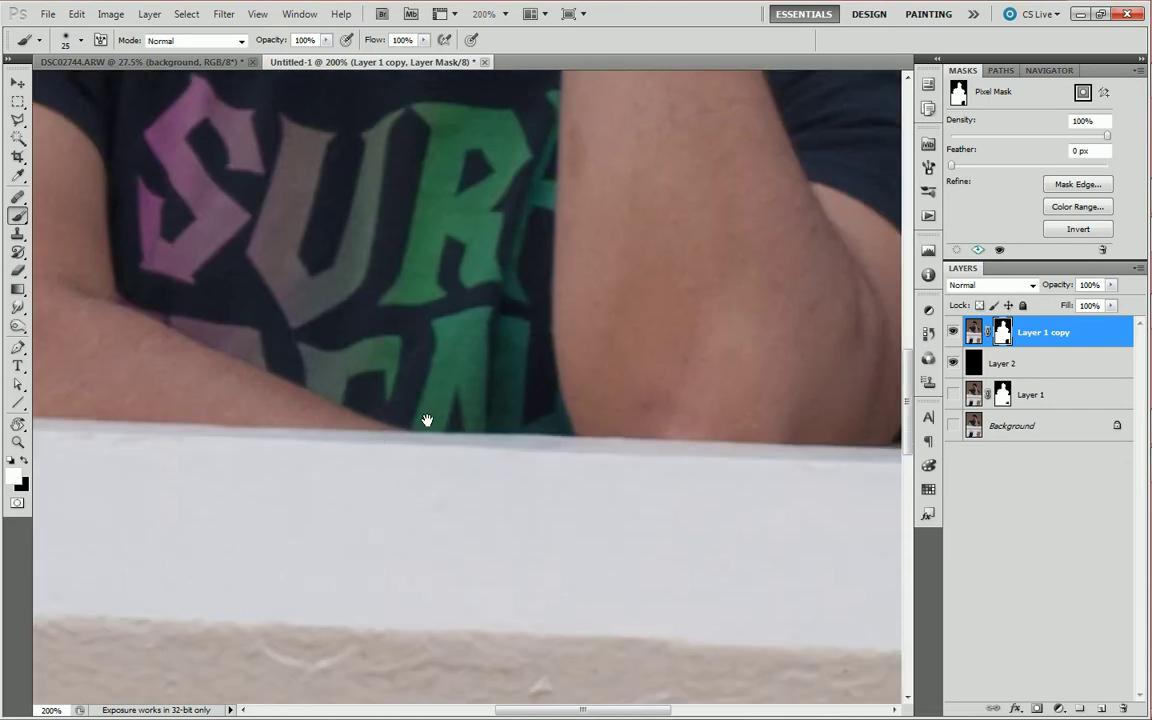
{"action": "left_click_drag", "start_coordinate": [414, 424], "coordinate": [221, 460]}
{"action": "left_click_drag", "start_coordinate": [467, 381], "coordinate": [357, 451]}
{"action": "key", "text": "z"}
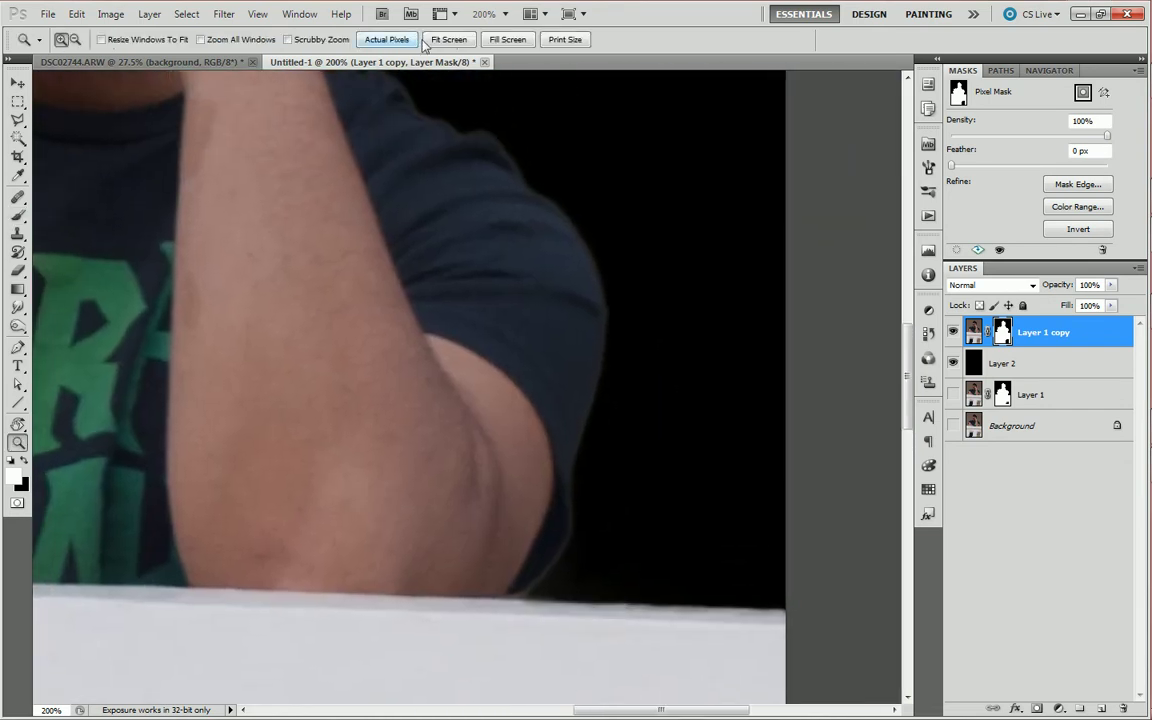
{"action": "left_click", "coordinate": [449, 40]}
Delete the unused Layer 1
{"action": "key", "text": "alt"}
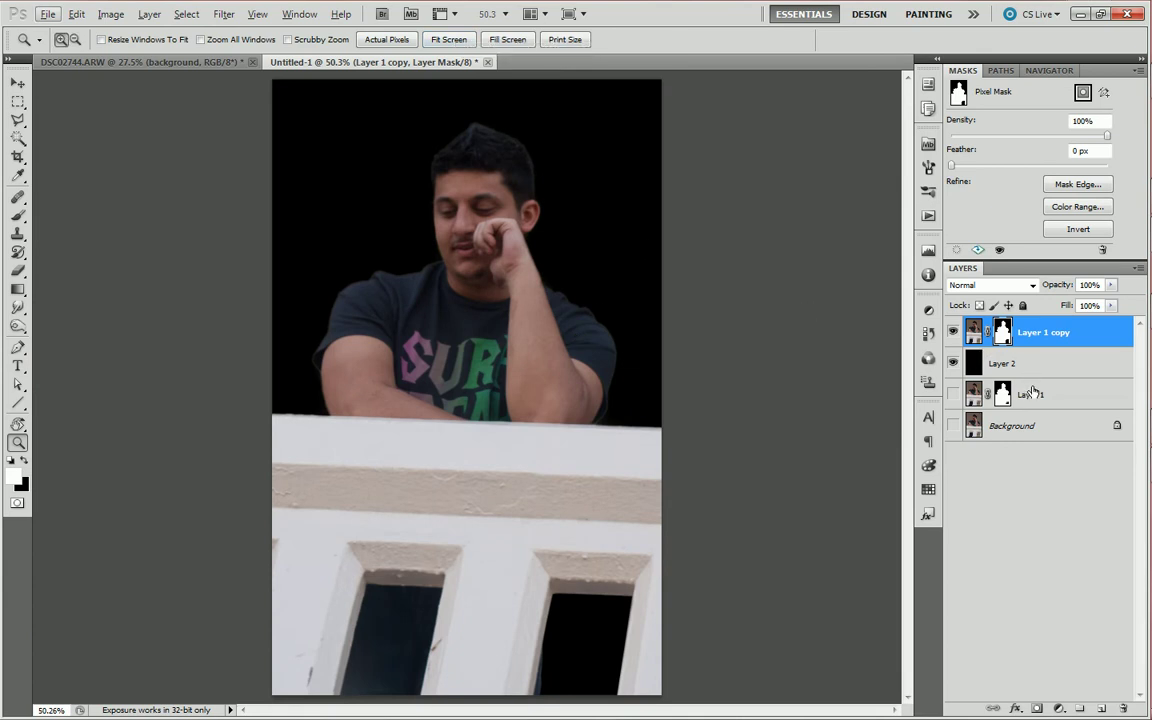
{"action": "left_click", "coordinate": [1027, 390]}
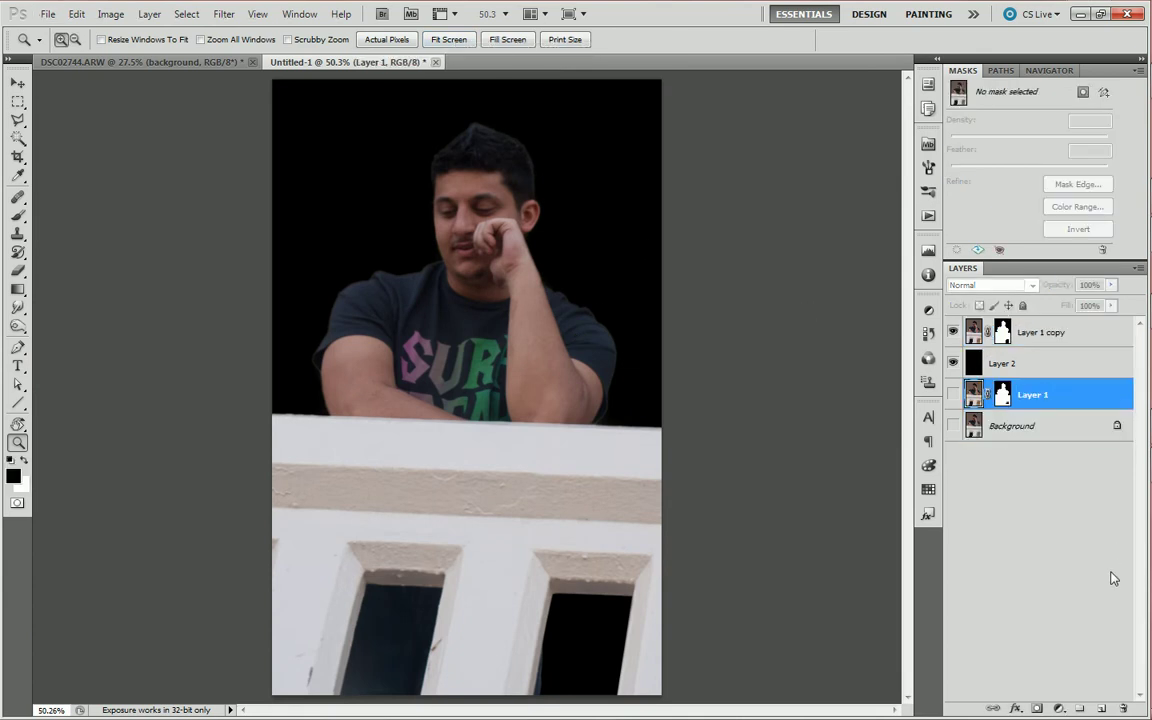
{"action": "key", "text": "Delete"}
{"action": "key", "text": "Return"}
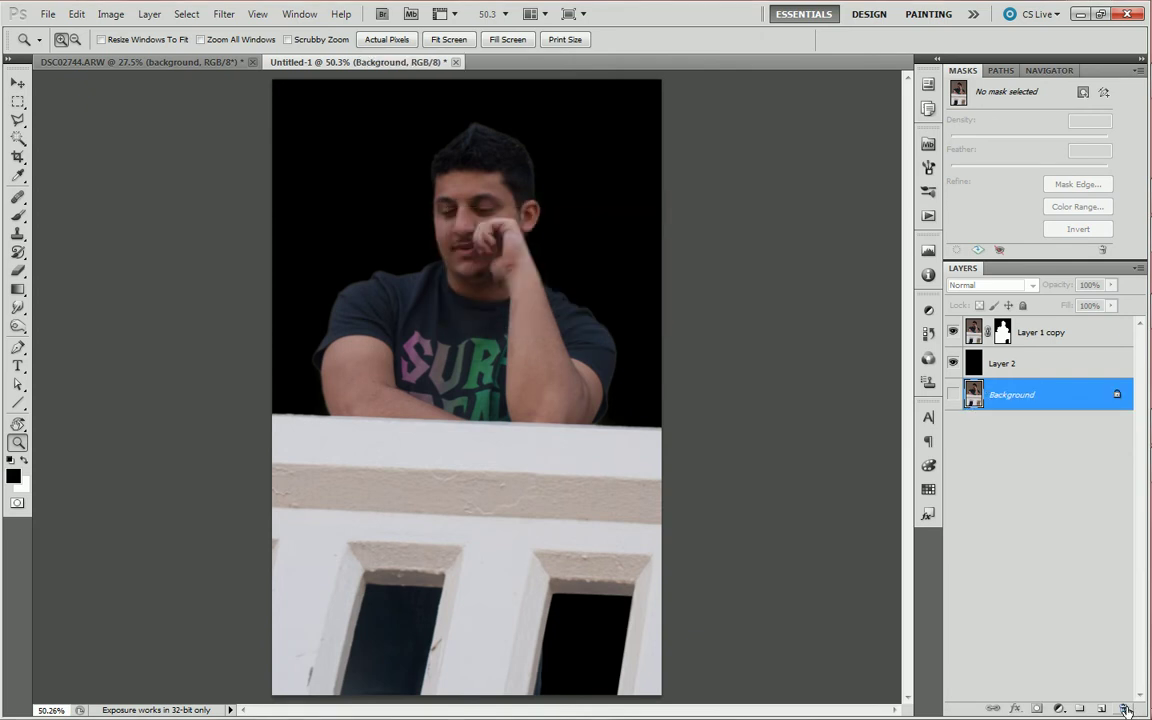
Fill Layer 2 with pure red and zoom in to inspect the man's cutout edges
{"action": "left_click", "coordinate": [996, 366]}
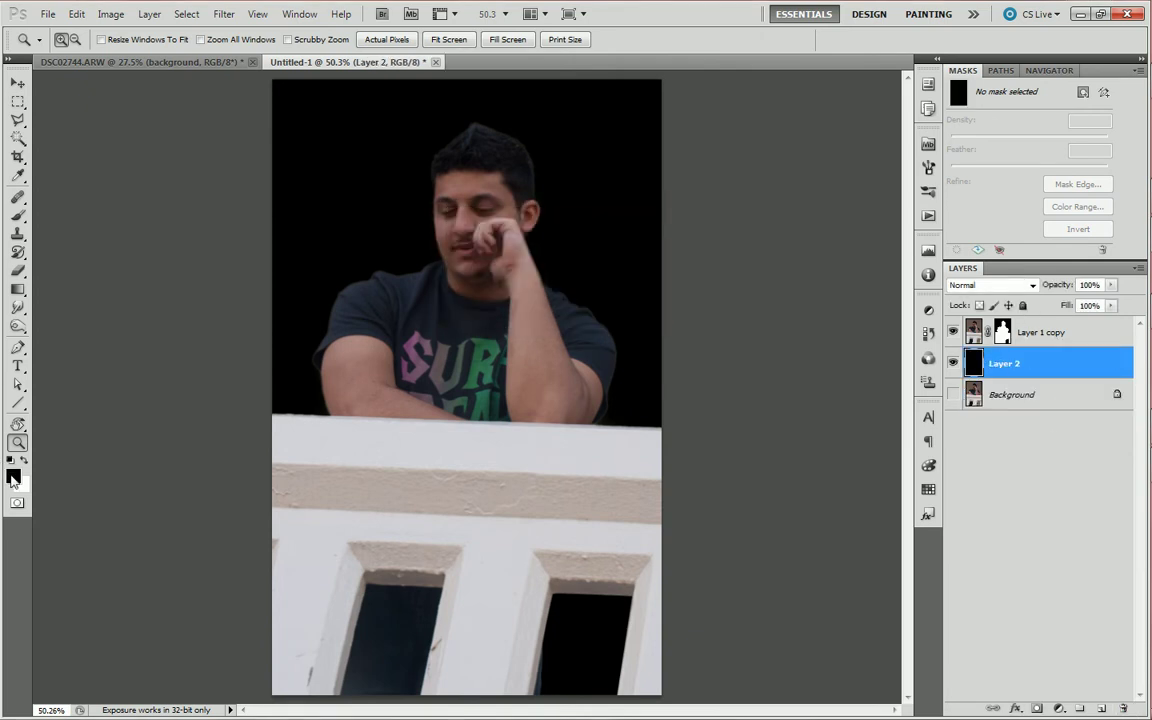
{"action": "left_click", "coordinate": [13, 478]}
{"action": "left_click", "coordinate": [928, 196]}
{"action": "left_click", "coordinate": [1111, 185]}
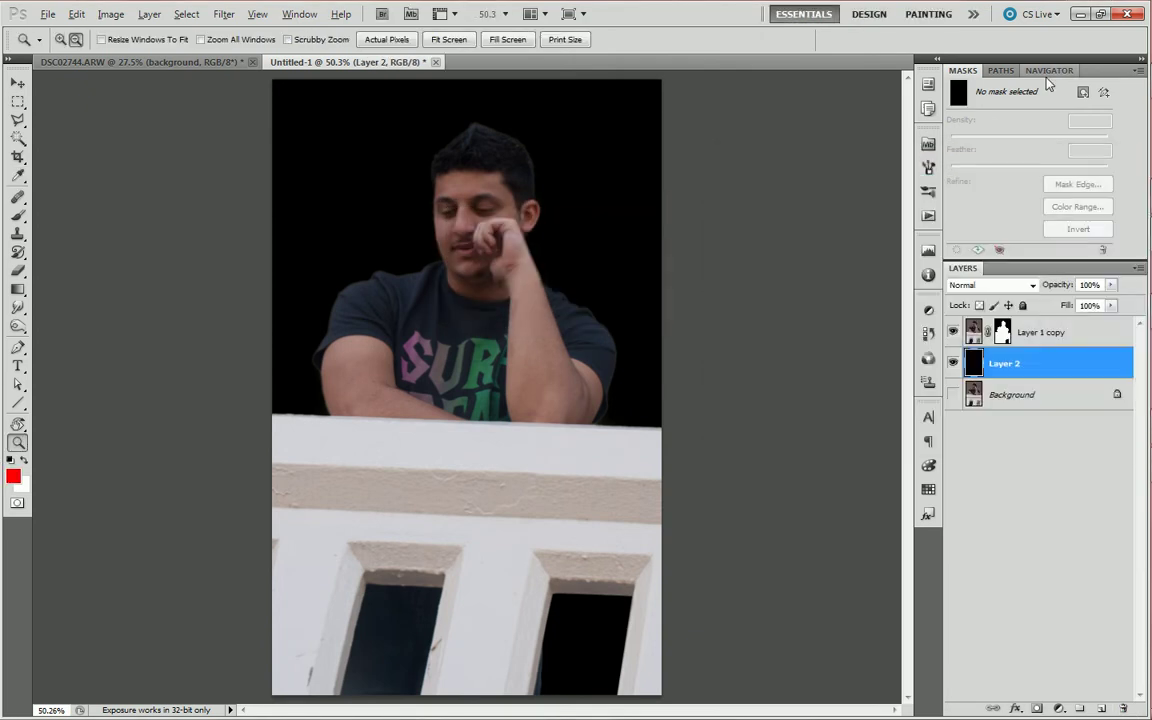
{"action": "key", "text": "alt+BackSpace"}
{"action": "left_click_drag", "start_coordinate": [530, 282], "coordinate": [560, 324]}
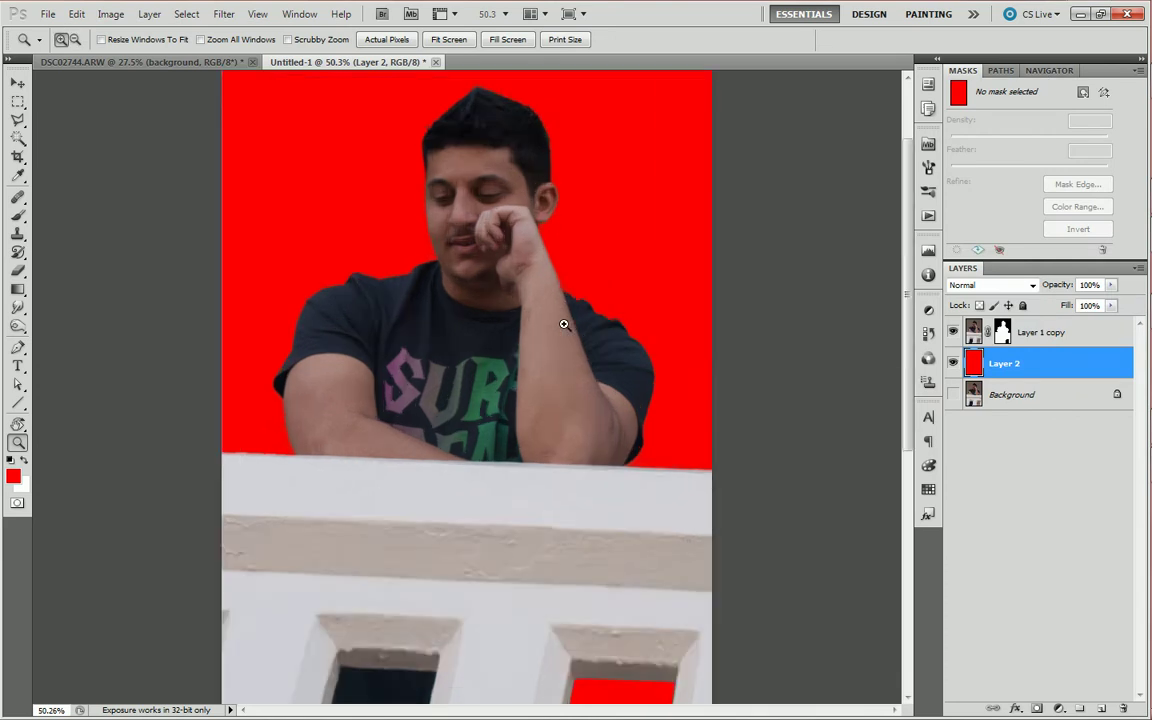
{"action": "left_click", "coordinate": [588, 453], "text": "alt"}
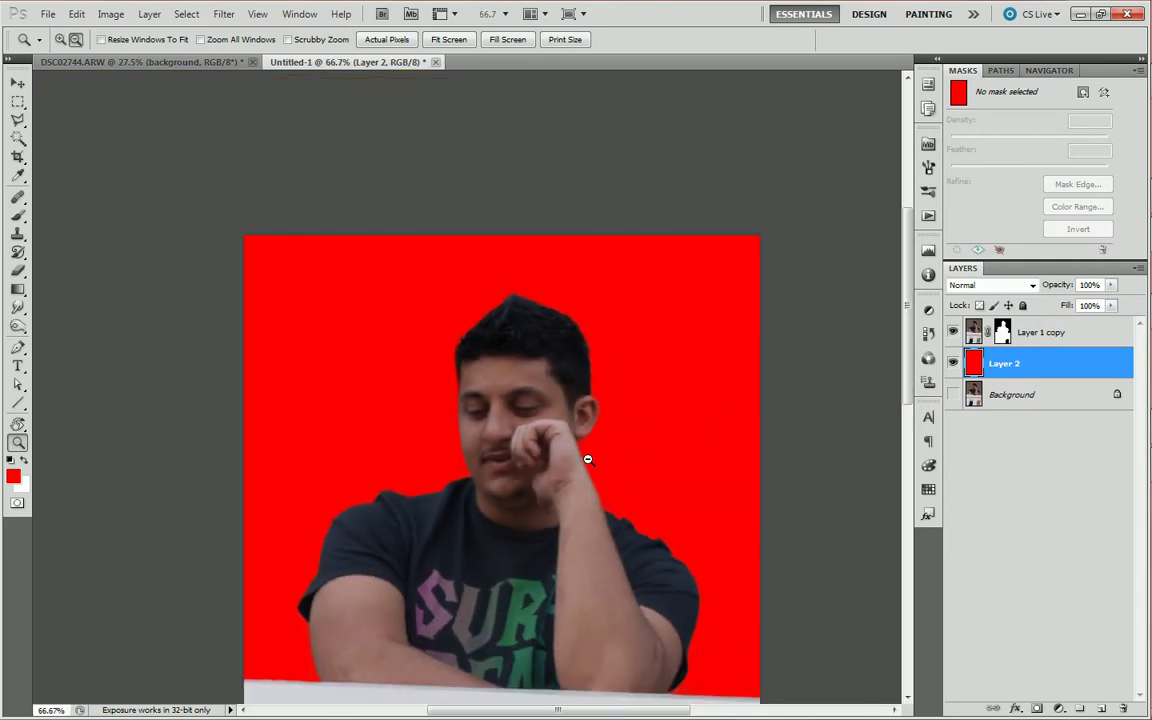
Reset colours, refill Layer 2 with black, and toggle layer visibility to compare
{"action": "key", "text": "ctrl+0"}
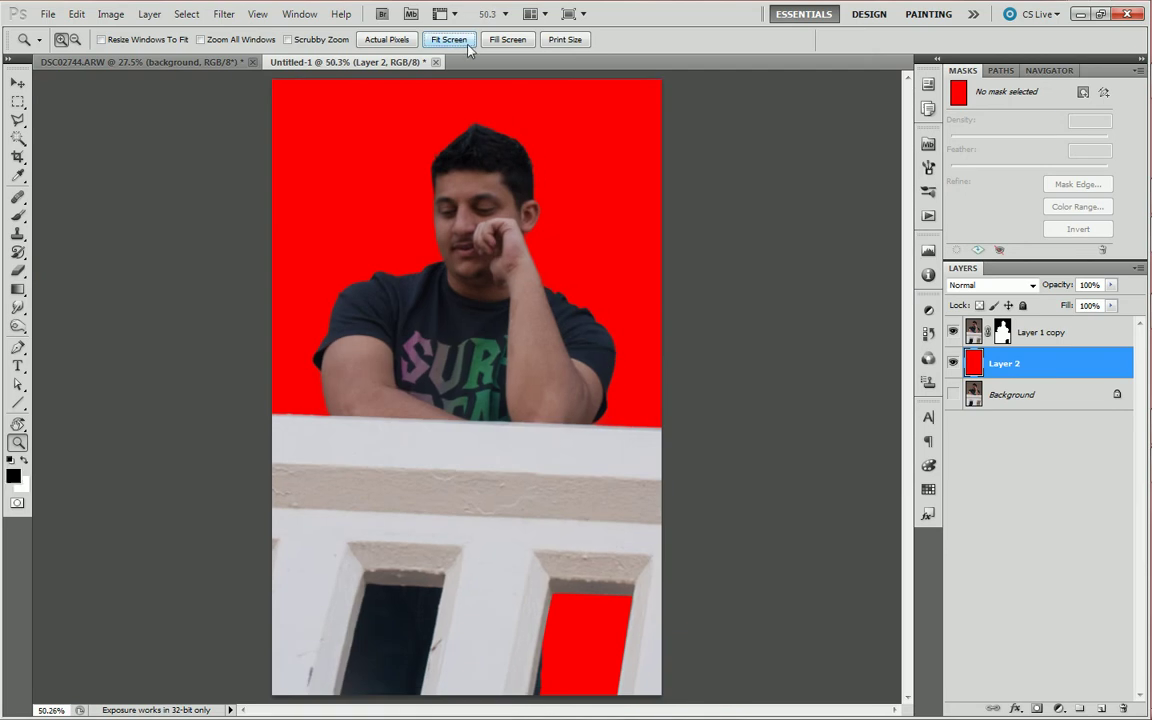
{"action": "key", "text": "d"}
{"action": "key", "text": "alt+BackSpace"}
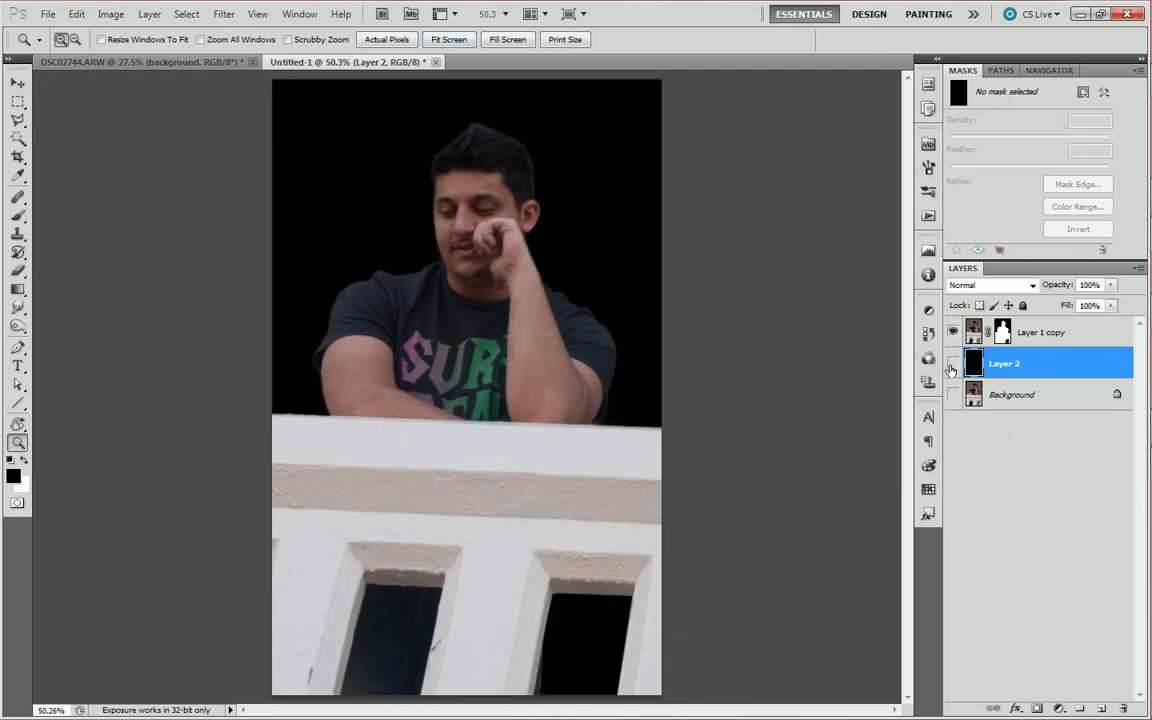
{"action": "left_click", "coordinate": [952, 364]}
{"action": "left_click", "coordinate": [952, 364]}
{"action": "left_click", "coordinate": [952, 394]}
{"action": "left_click", "coordinate": [952, 364]}
In the Open dialog, go up to Pictures and enter the 15 11 2011 folder
{"action": "key", "text": "ctrl+o"}
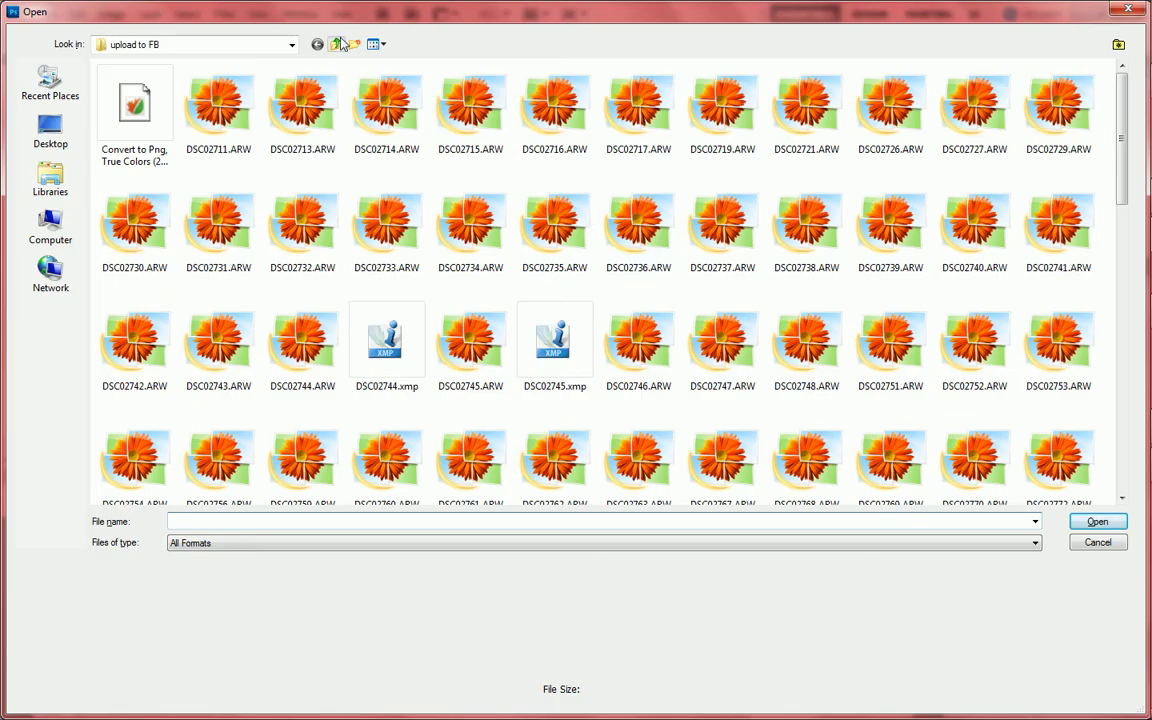
{"action": "left_click", "coordinate": [338, 44]}
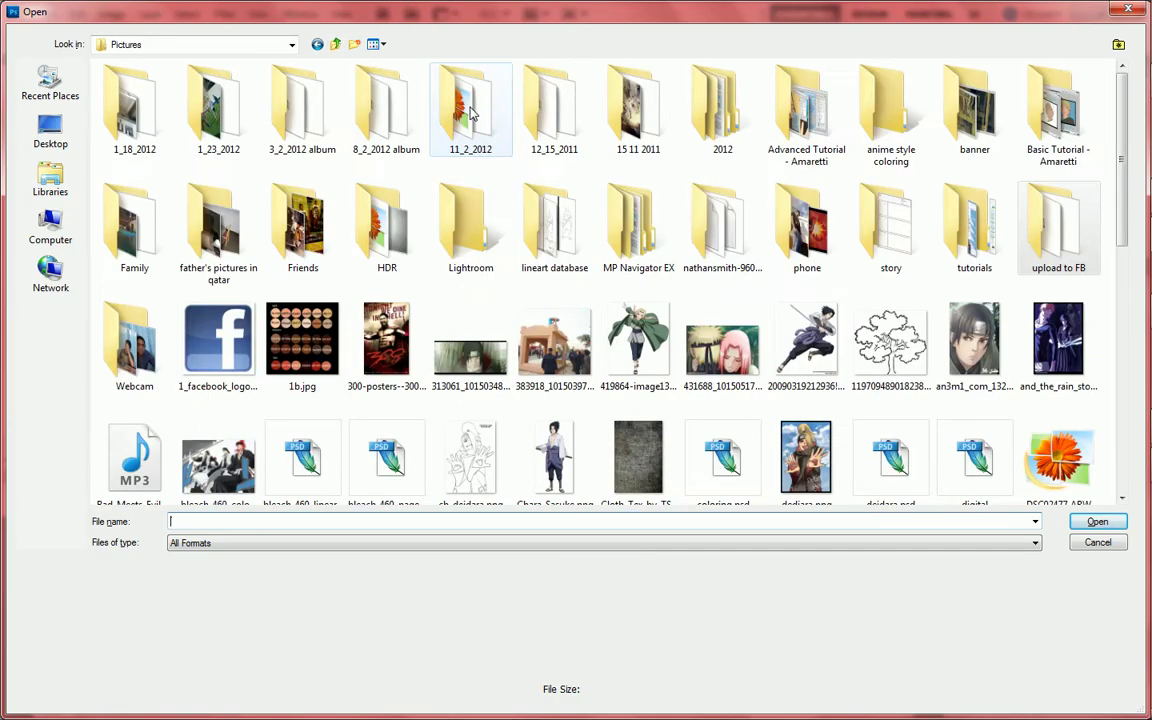
{"action": "scroll", "coordinate": [474, 116], "scroll_direction": "down", "scroll_amount": 1}
{"action": "scroll", "coordinate": [474, 116], "scroll_direction": "down", "scroll_amount": 5}
{"action": "scroll", "coordinate": [474, 116], "scroll_direction": "down", "scroll_amount": 3}
{"action": "scroll", "coordinate": [474, 116], "scroll_direction": "down", "scroll_amount": 5}
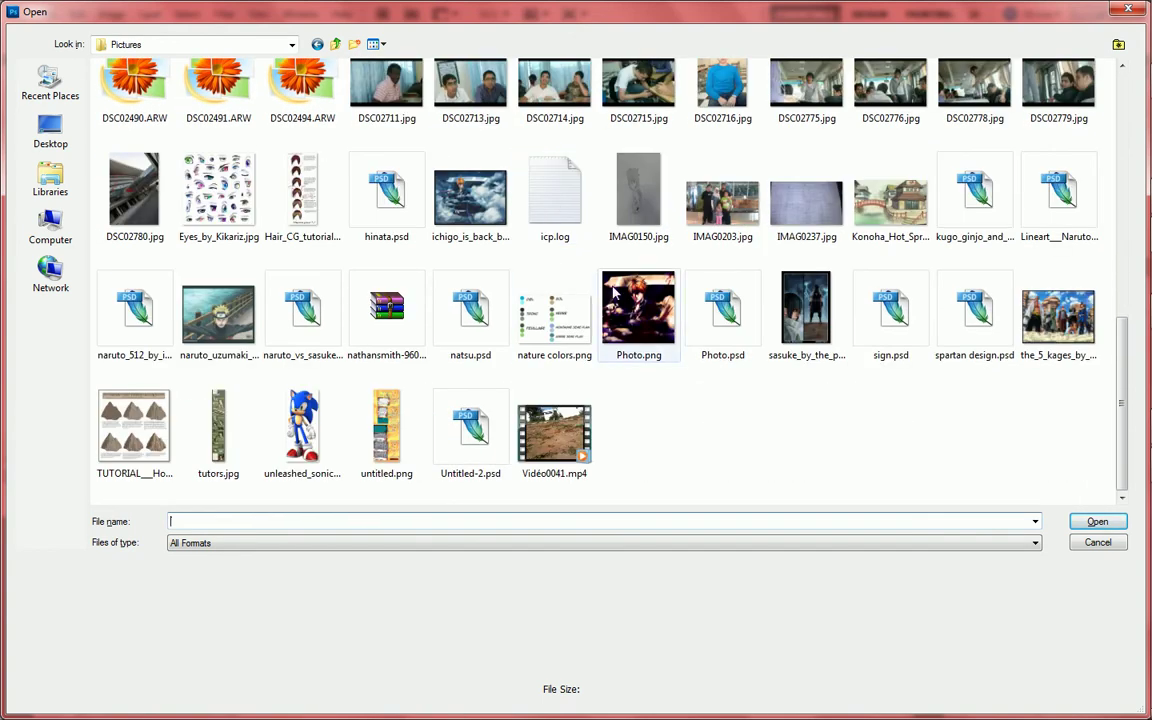
{"action": "left_click_drag", "start_coordinate": [1120, 362], "coordinate": [1126, 268]}
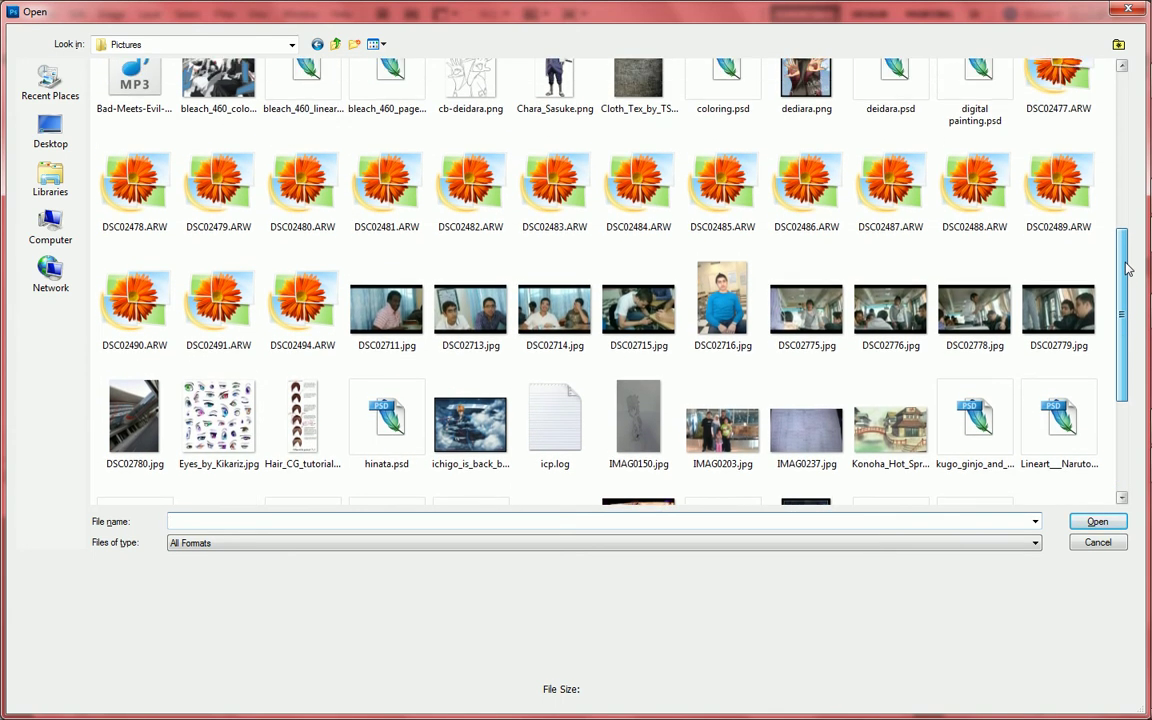
{"action": "left_click_drag", "start_coordinate": [1126, 268], "coordinate": [1125, 113]}
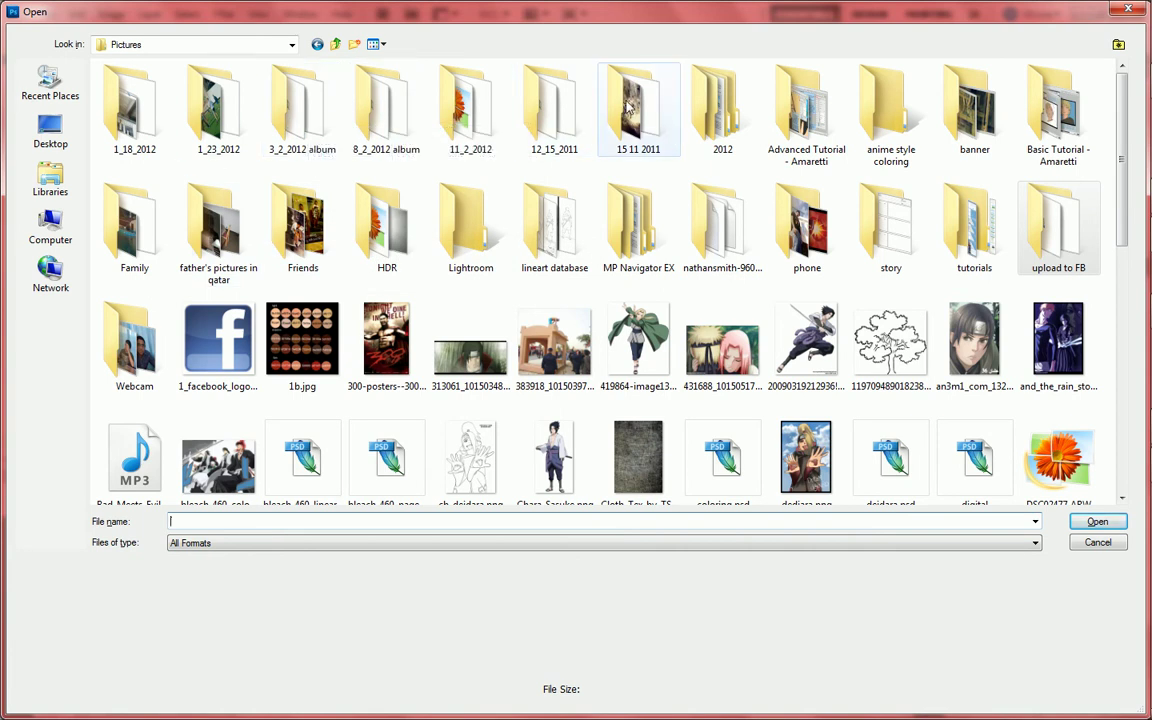
{"action": "double_click", "coordinate": [626, 106]}
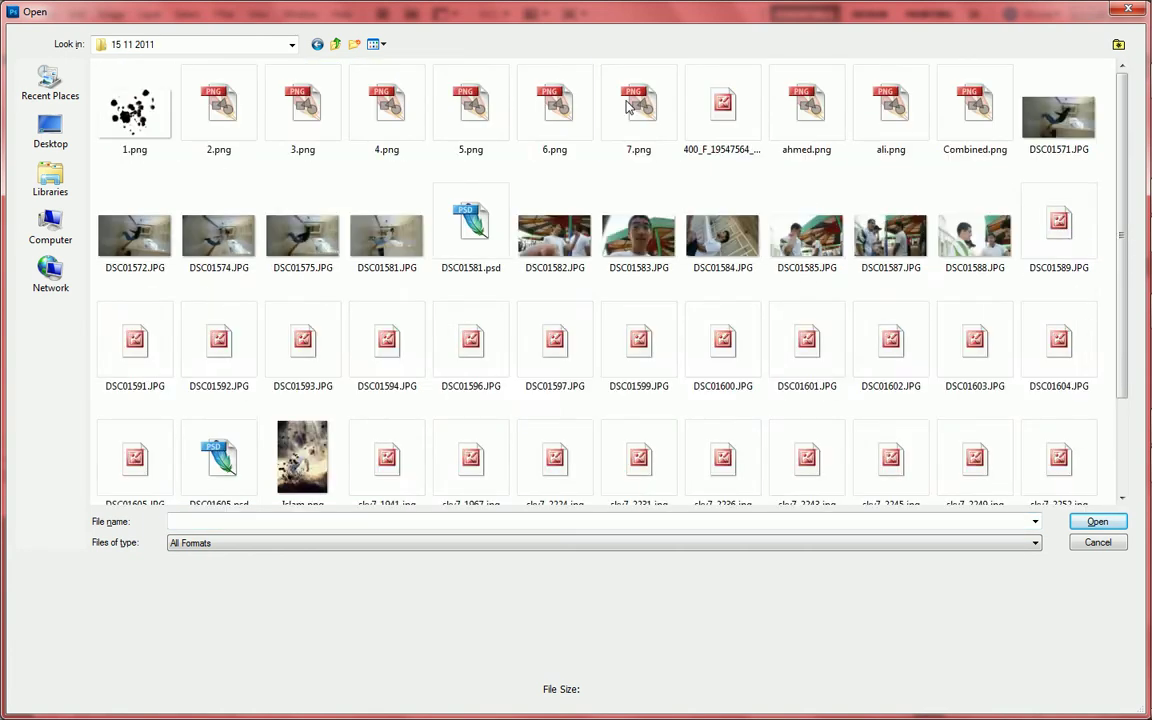
Preview the Untitled and DSC files, then select sky7_2271.jpg
{"action": "scroll", "coordinate": [585, 200], "scroll_direction": "down", "scroll_amount": 2}
{"action": "left_click", "coordinate": [806, 455]}
{"action": "left_click", "coordinate": [897, 453]}
{"action": "left_click", "coordinate": [975, 453]}
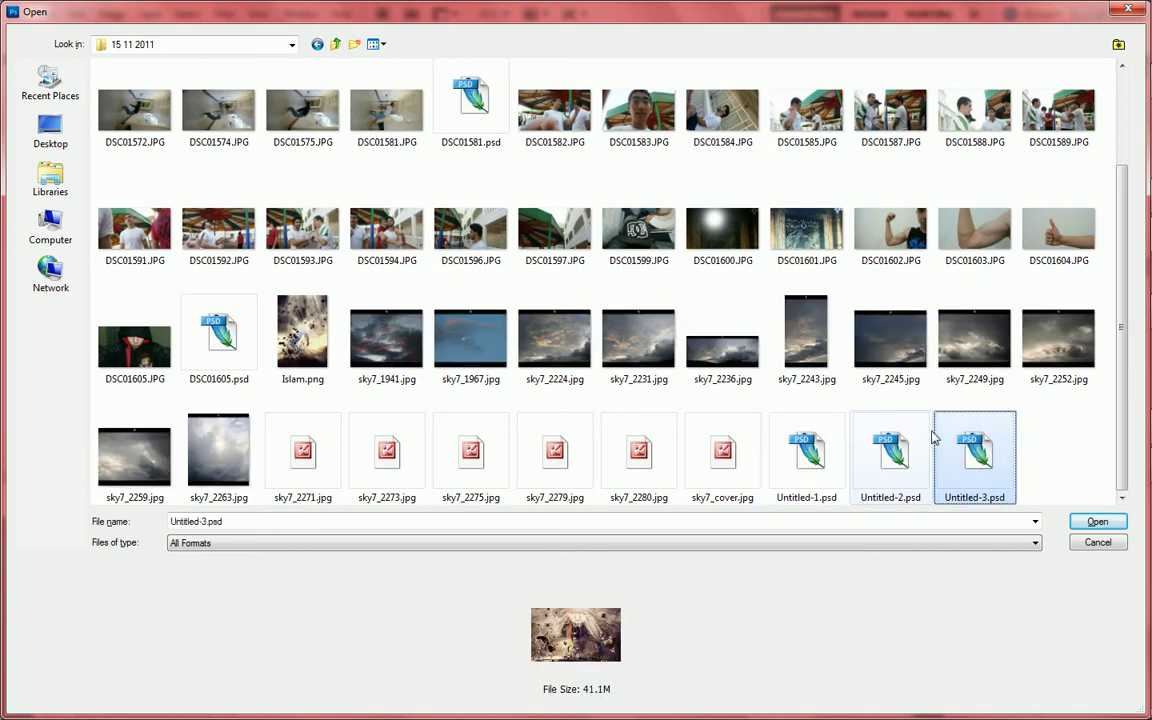
{"action": "scroll", "coordinate": [930, 440], "scroll_direction": "up", "scroll_amount": 2}
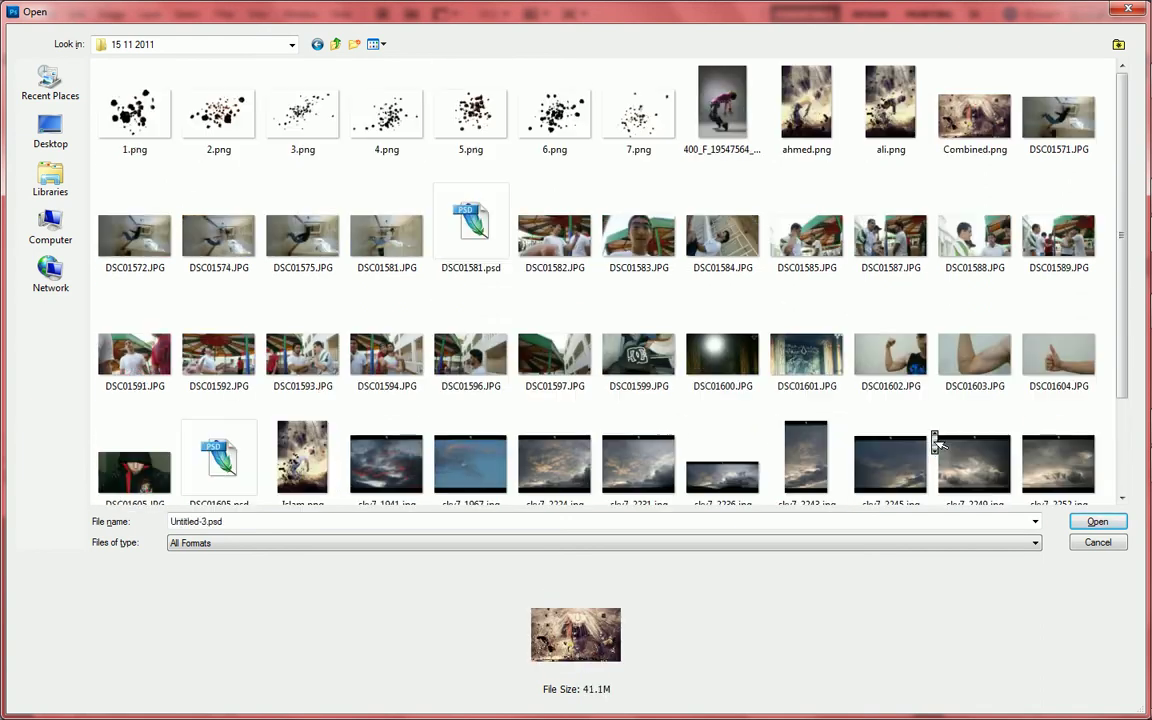
{"action": "left_click", "coordinate": [793, 273]}
{"action": "left_click", "coordinate": [452, 228]}
{"action": "scroll", "coordinate": [586, 185], "scroll_direction": "down", "scroll_amount": 1}
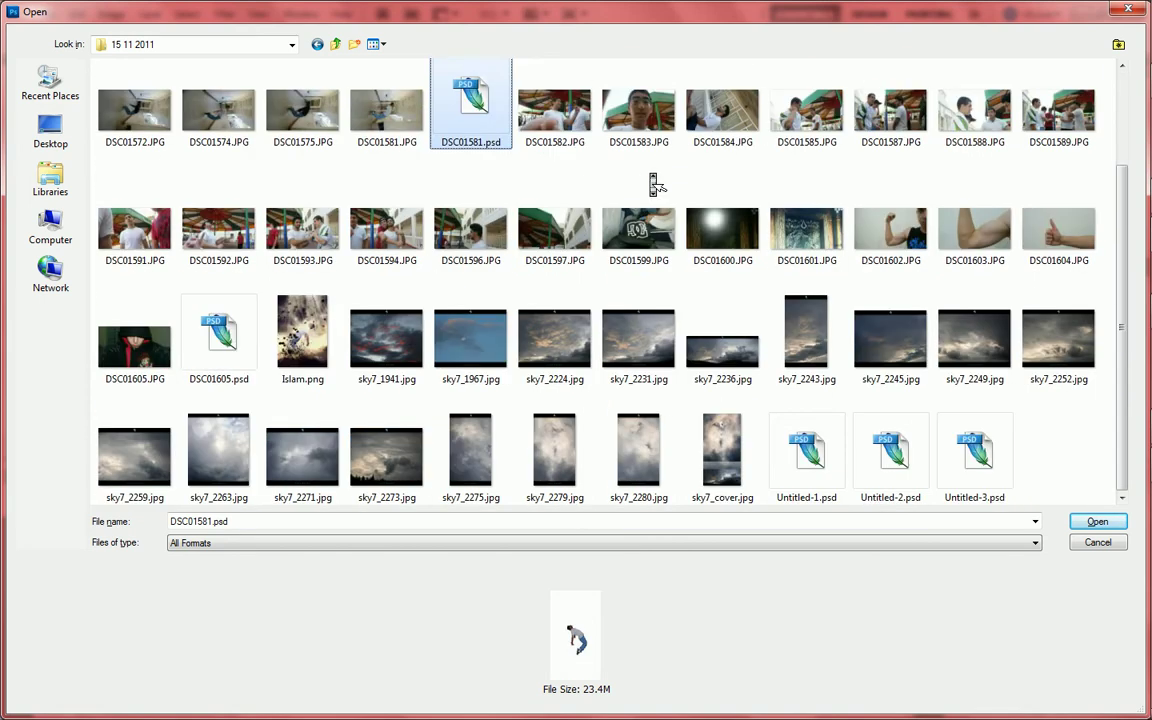
{"action": "left_click", "coordinate": [229, 322]}
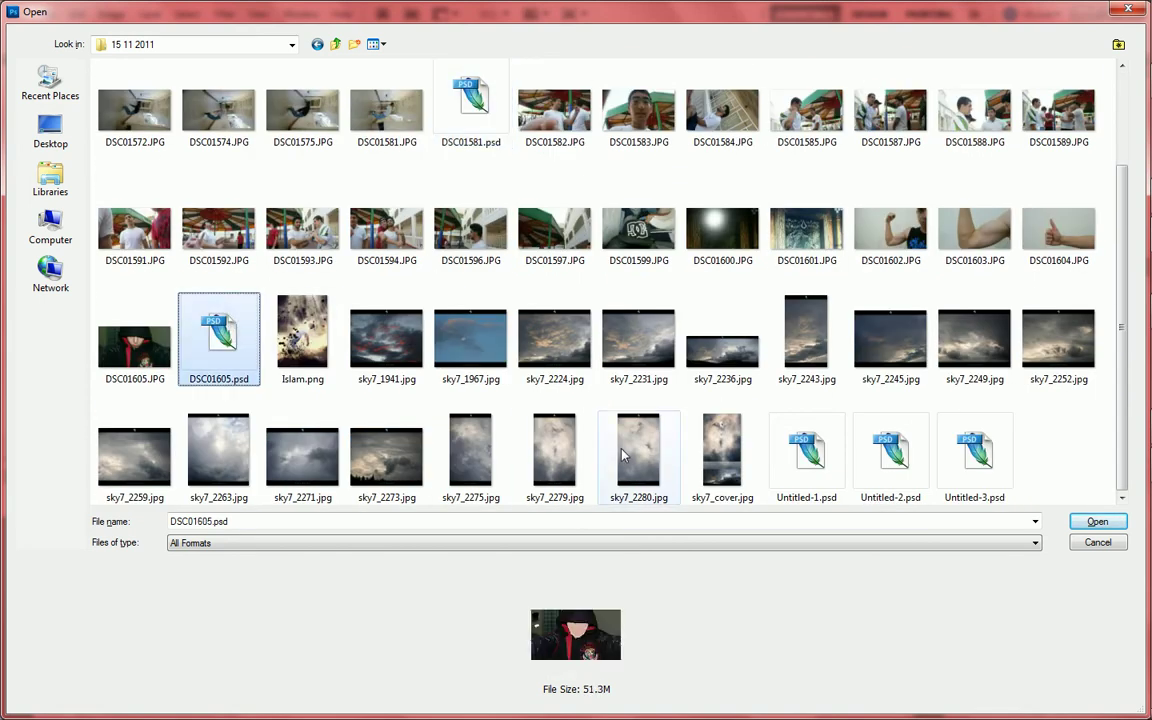
{"action": "left_click", "coordinate": [806, 450]}
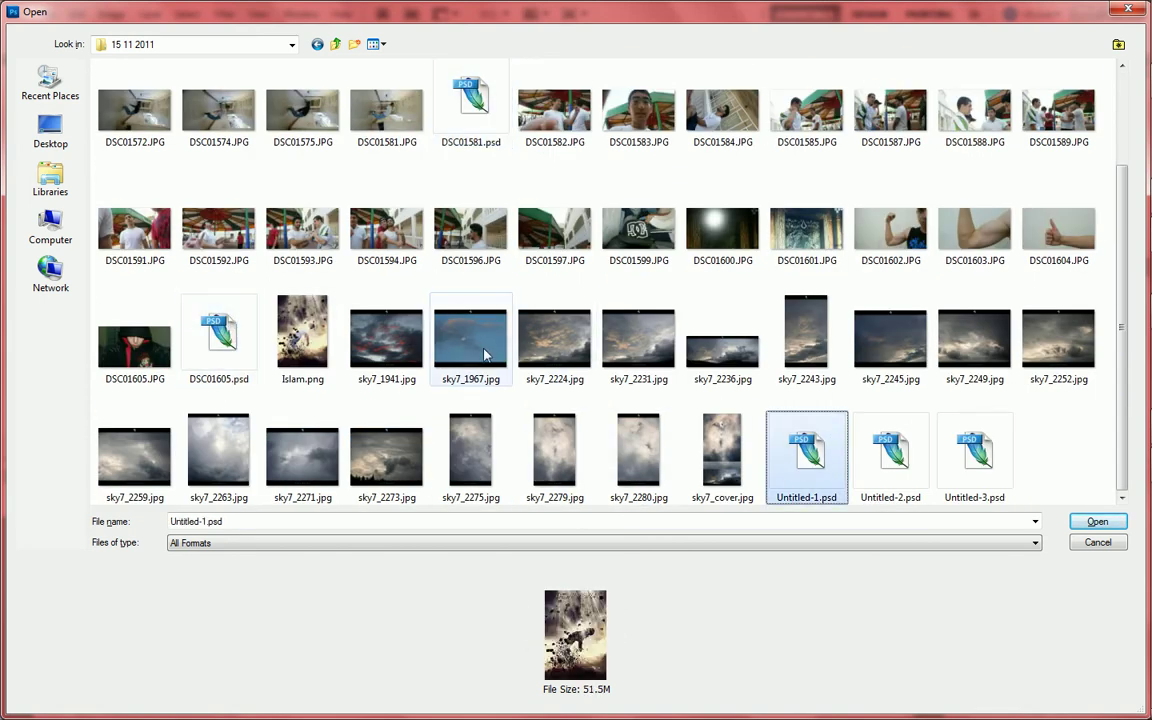
{"action": "left_click", "coordinate": [314, 478]}
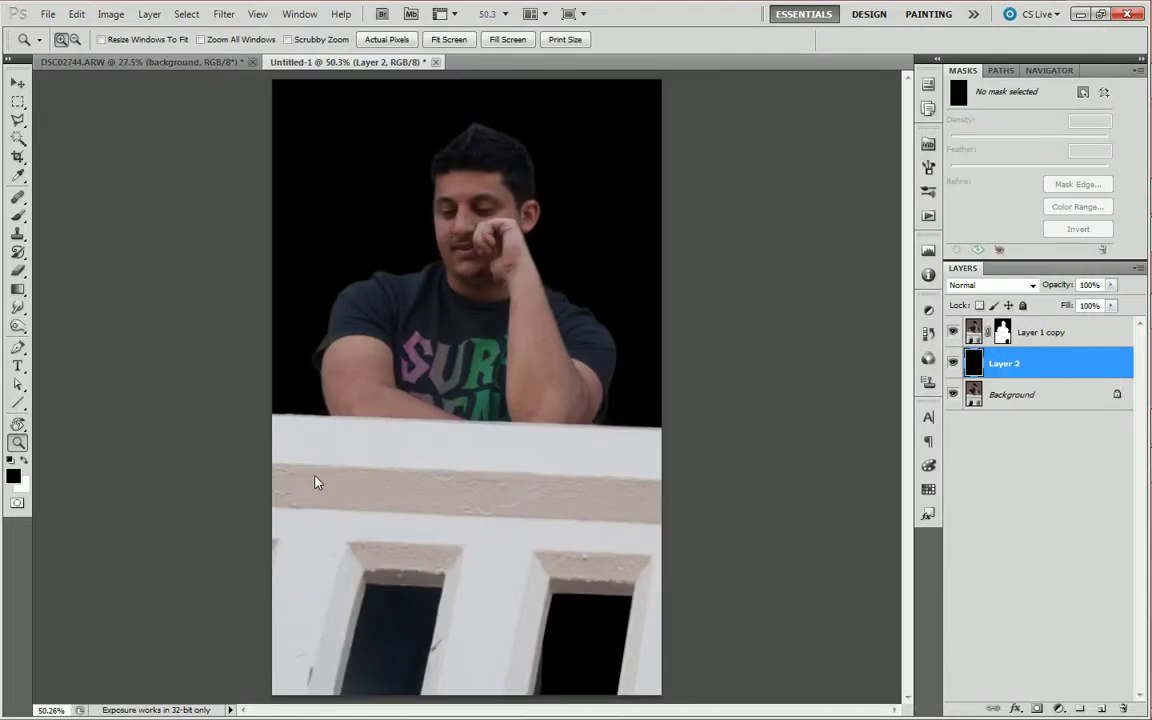
Copy all of sky7_2271.jpg and paste it into Untitled-1 as a new layer
{"action": "key", "text": "ctrl+a"}
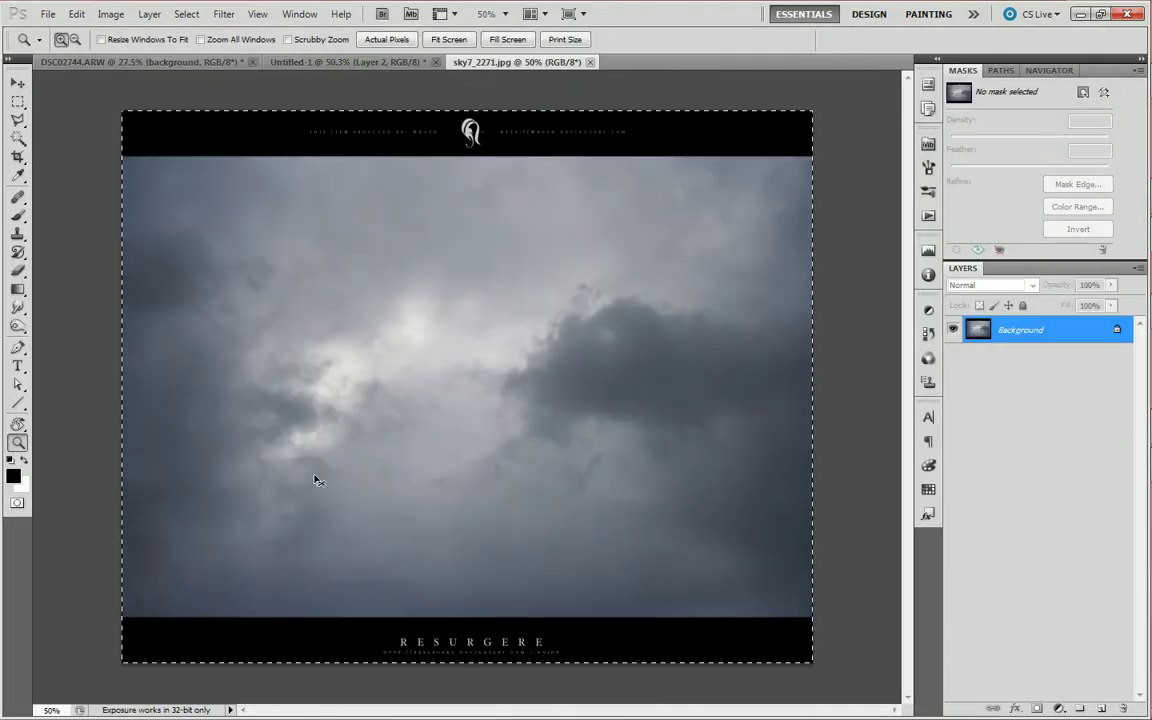
{"action": "key", "text": "ctrl+Tab"}
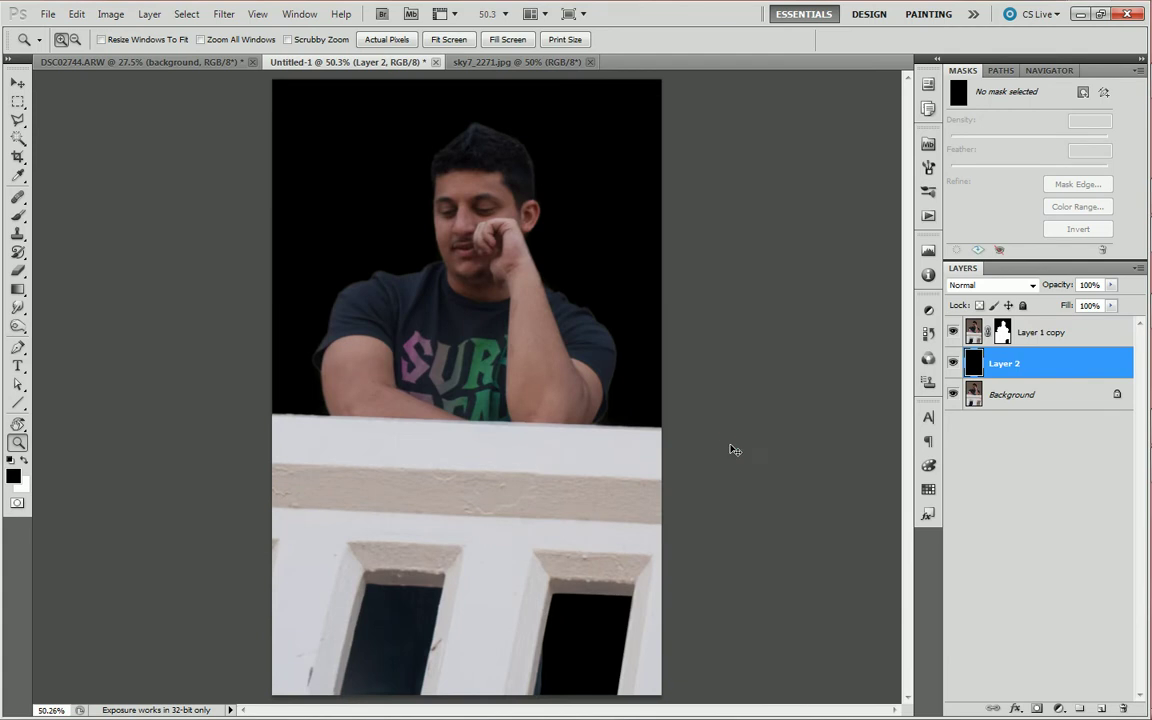
{"action": "key", "text": "ctrl+v"}
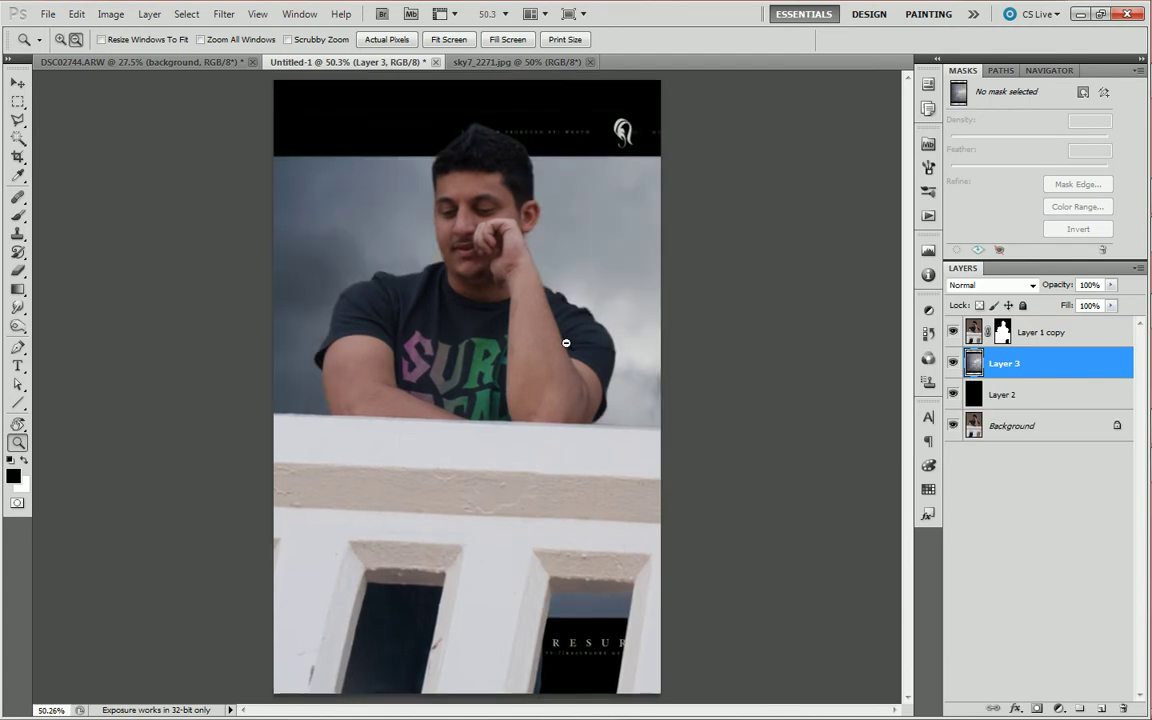
{"action": "left_click", "coordinate": [566, 343], "text": "alt"}
{"action": "left_click", "coordinate": [566, 343], "text": "alt"}
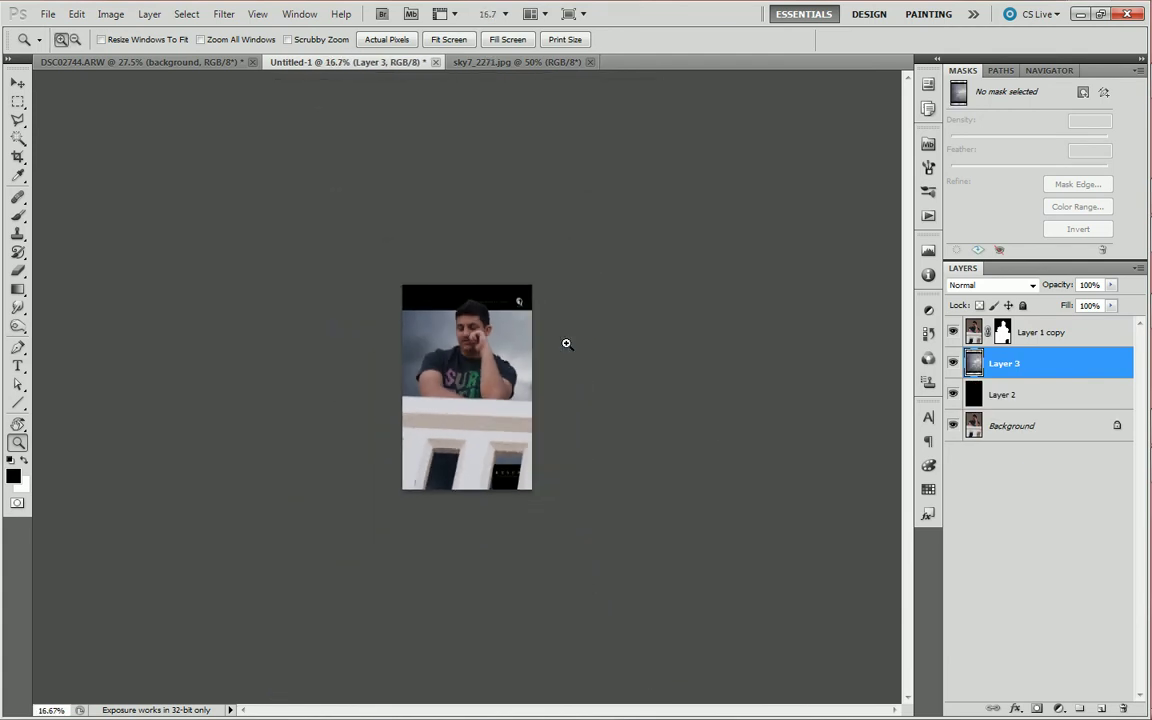
Scale the sky layer up to about 154%, nudging it slightly left
{"action": "key", "text": "ctrl+t"}
{"action": "left_click_drag", "start_coordinate": [635, 295], "coordinate": [664, 258]}
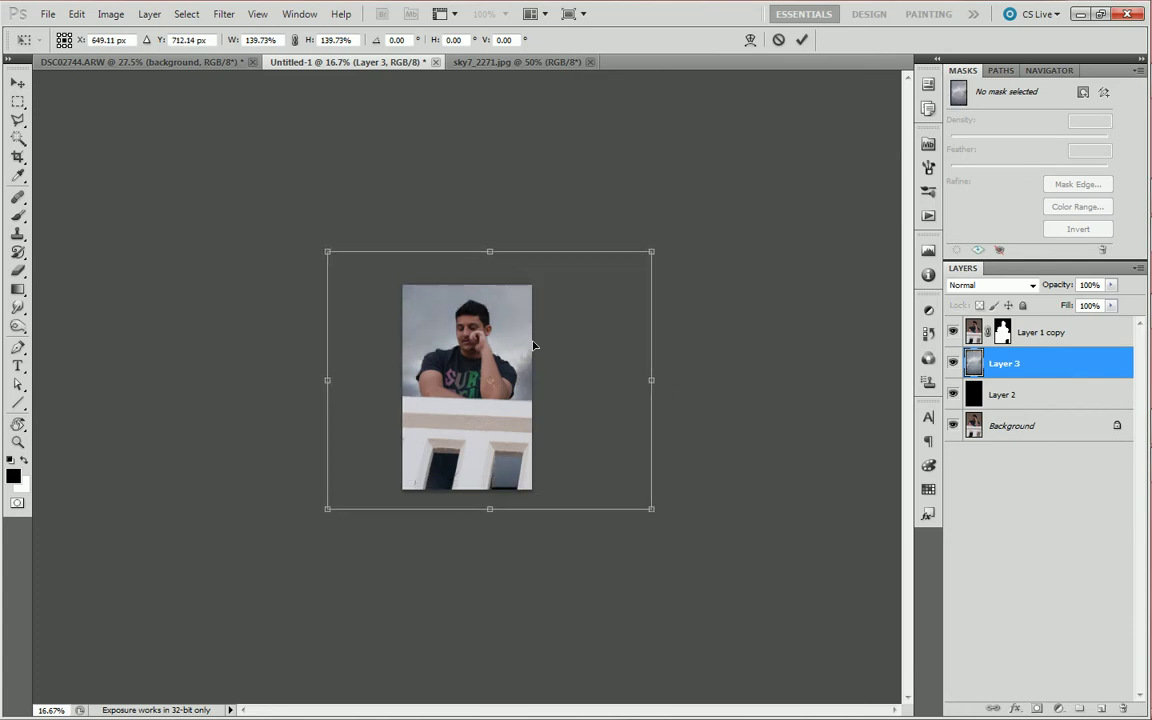
{"action": "left_click_drag", "start_coordinate": [543, 350], "coordinate": [521, 353]}
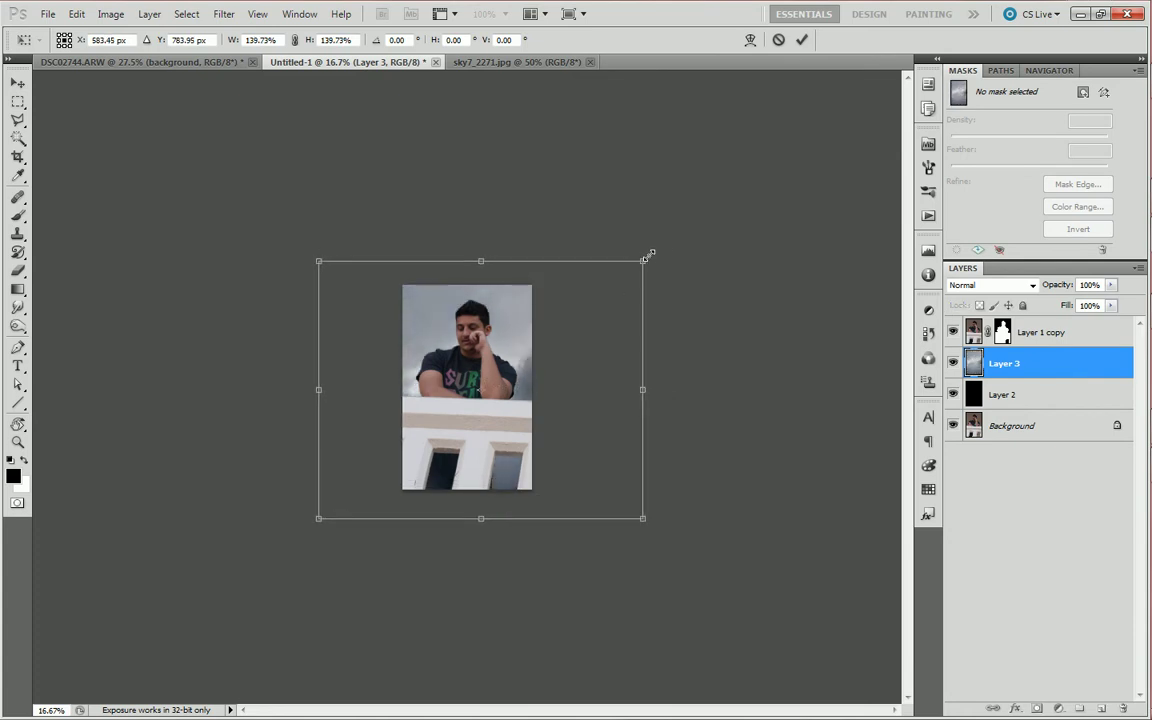
{"action": "left_click_drag", "start_coordinate": [645, 257], "coordinate": [664, 247]}
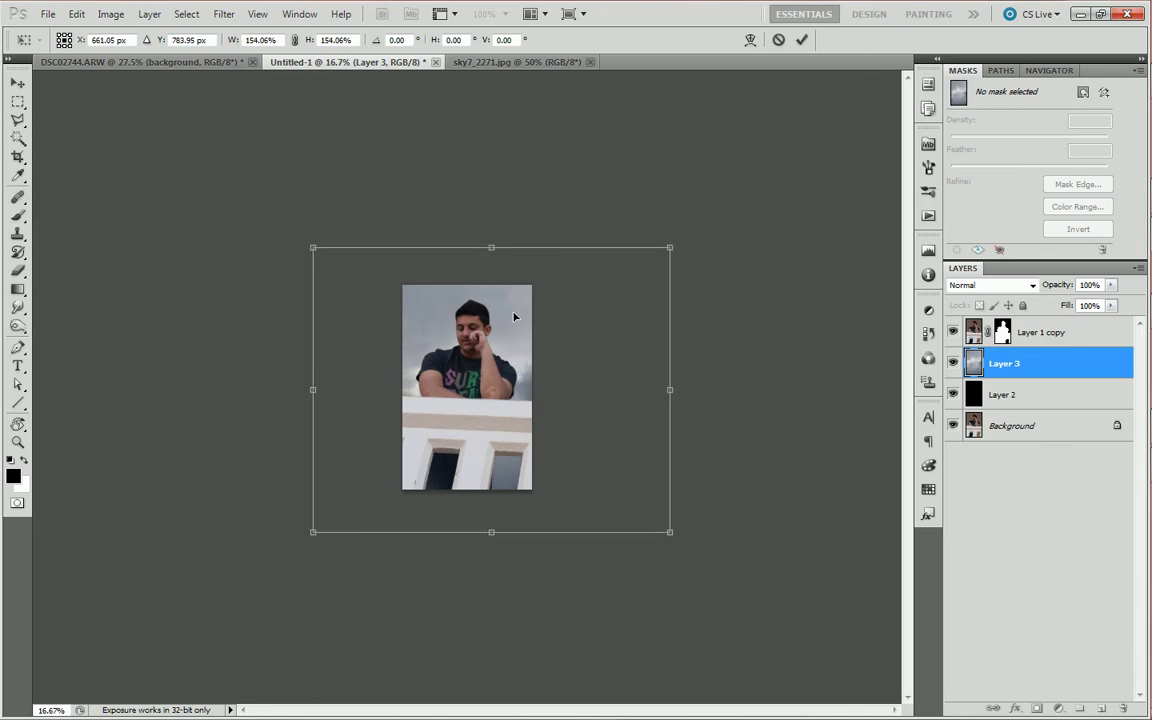
{"action": "key", "text": "Return"}
Reframe the view to show the whole image at 50%
{"action": "key", "text": "z"}
{"action": "left_click", "coordinate": [387, 39]}
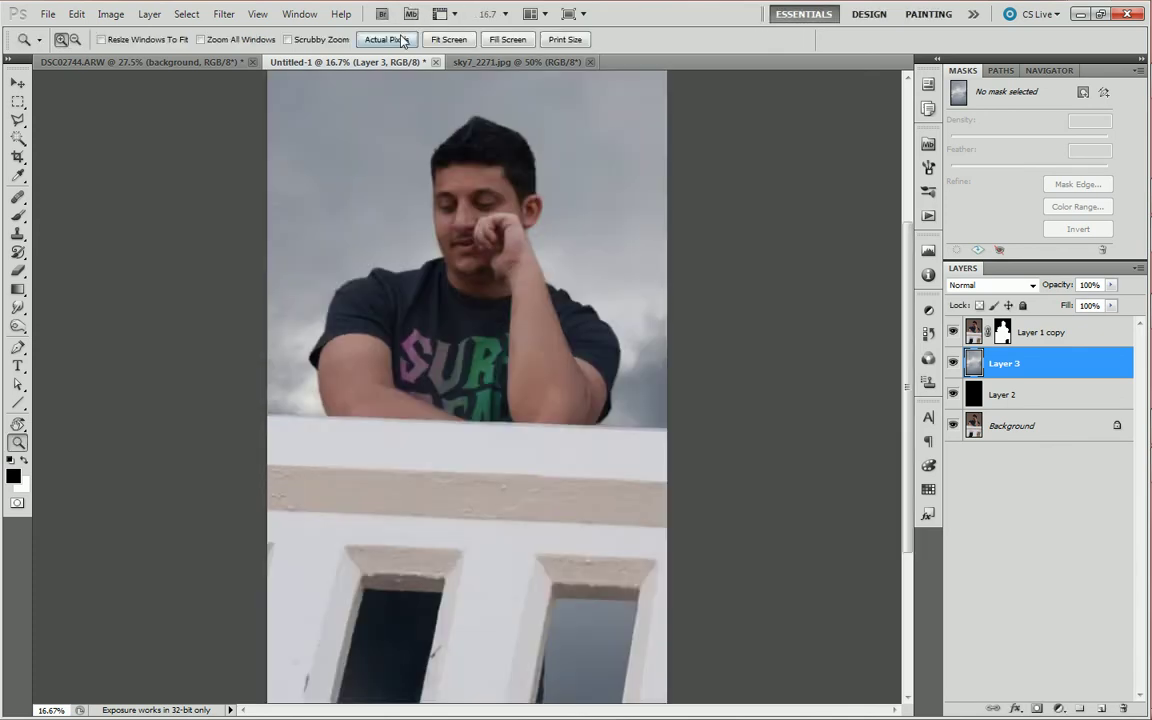
{"action": "left_click_drag", "start_coordinate": [424, 293], "coordinate": [408, 464]}
{"action": "left_click", "coordinate": [450, 373], "text": "alt"}
{"action": "left_click", "coordinate": [450, 365], "text": "alt"}
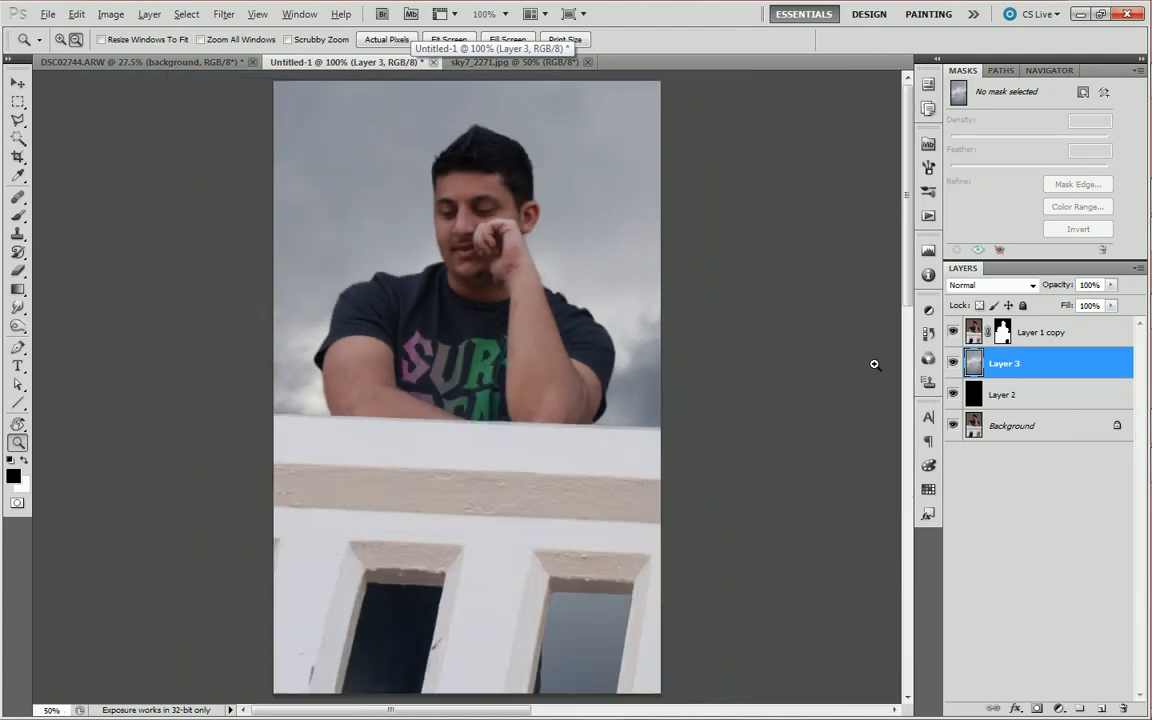
Duplicate Layer 1 copy, set it to Soft Light at 35% opacity, and merge both layers
{"action": "left_click", "coordinate": [1049, 336]}
{"action": "key", "text": "ctrl+j"}
{"action": "left_click", "coordinate": [1025, 285]}
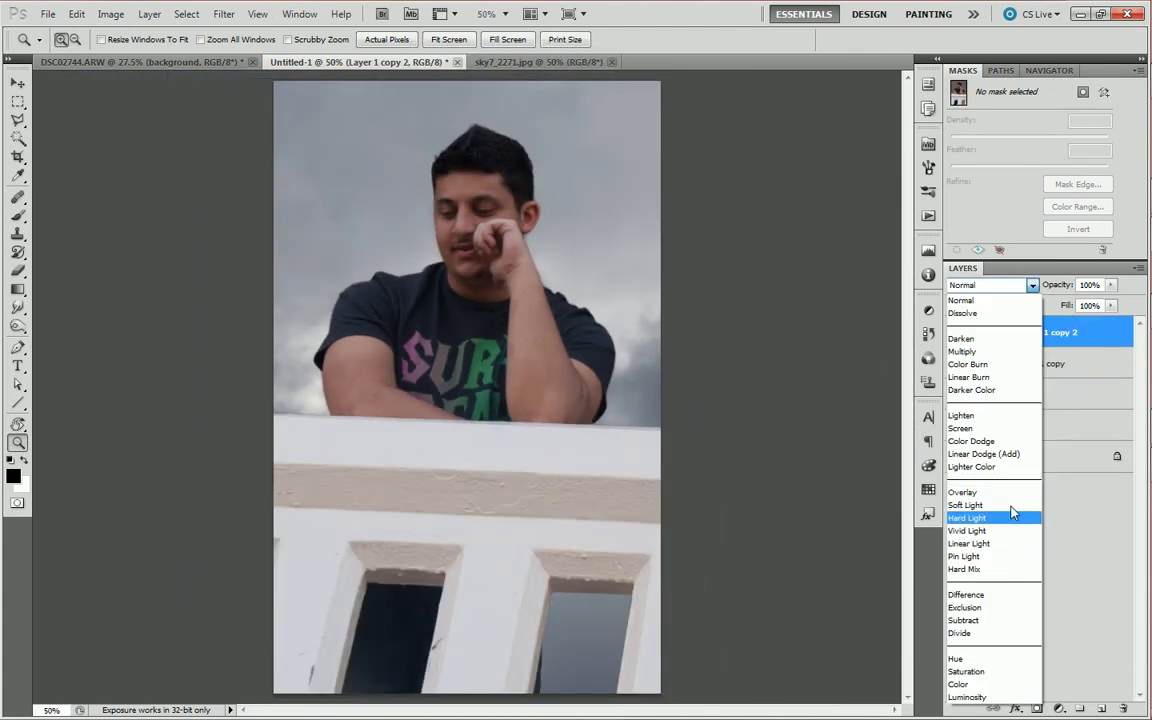
{"action": "left_click", "coordinate": [1008, 505]}
{"action": "key", "text": "Up"}
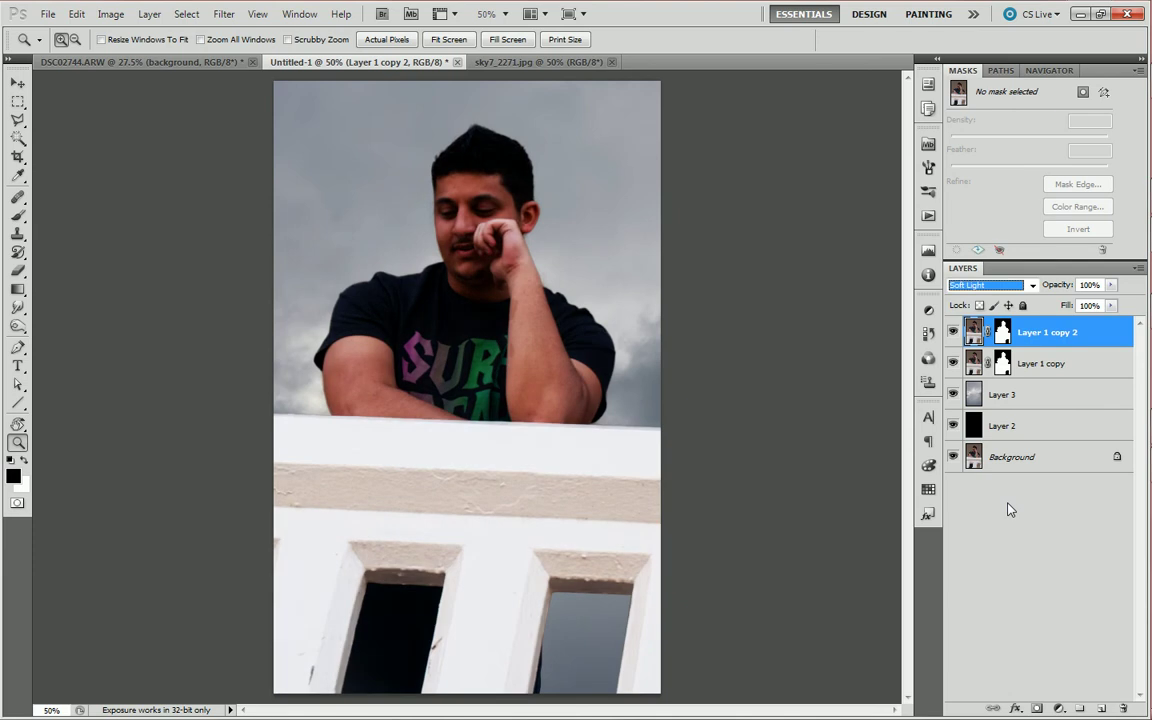
{"action": "left_click_drag", "start_coordinate": [1068, 289], "coordinate": [1012, 289]}
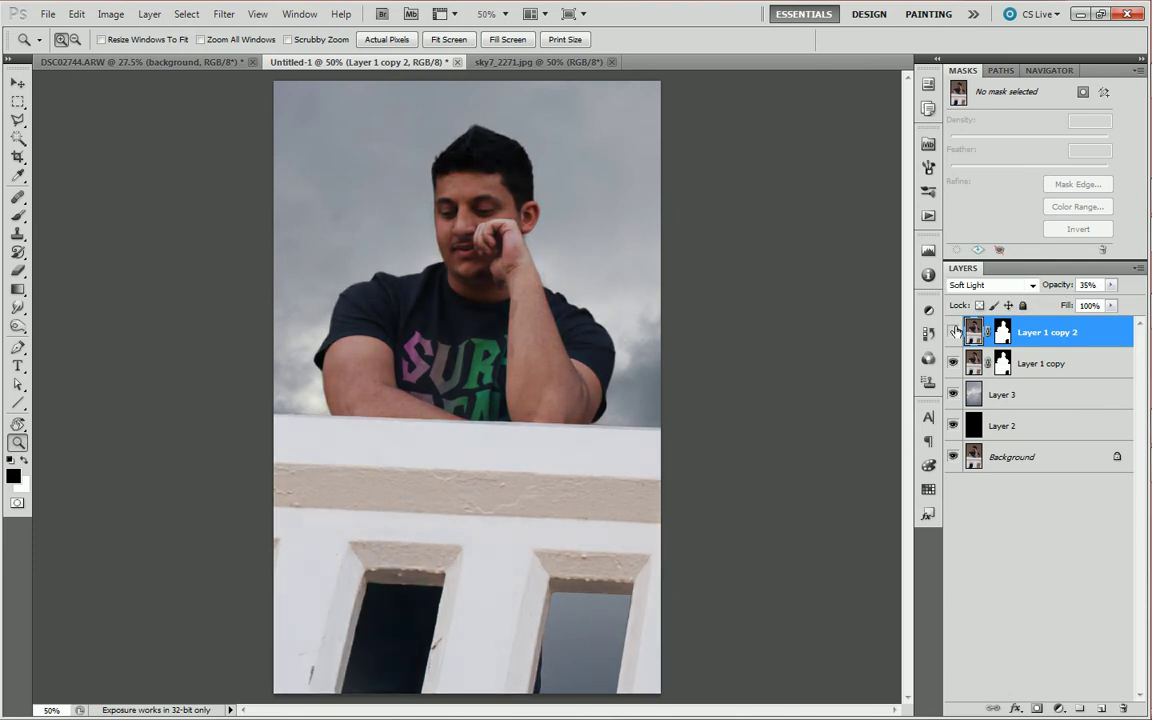
{"action": "left_click", "coordinate": [1062, 364], "text": "shift"}
{"action": "key", "text": "ctrl+e"}
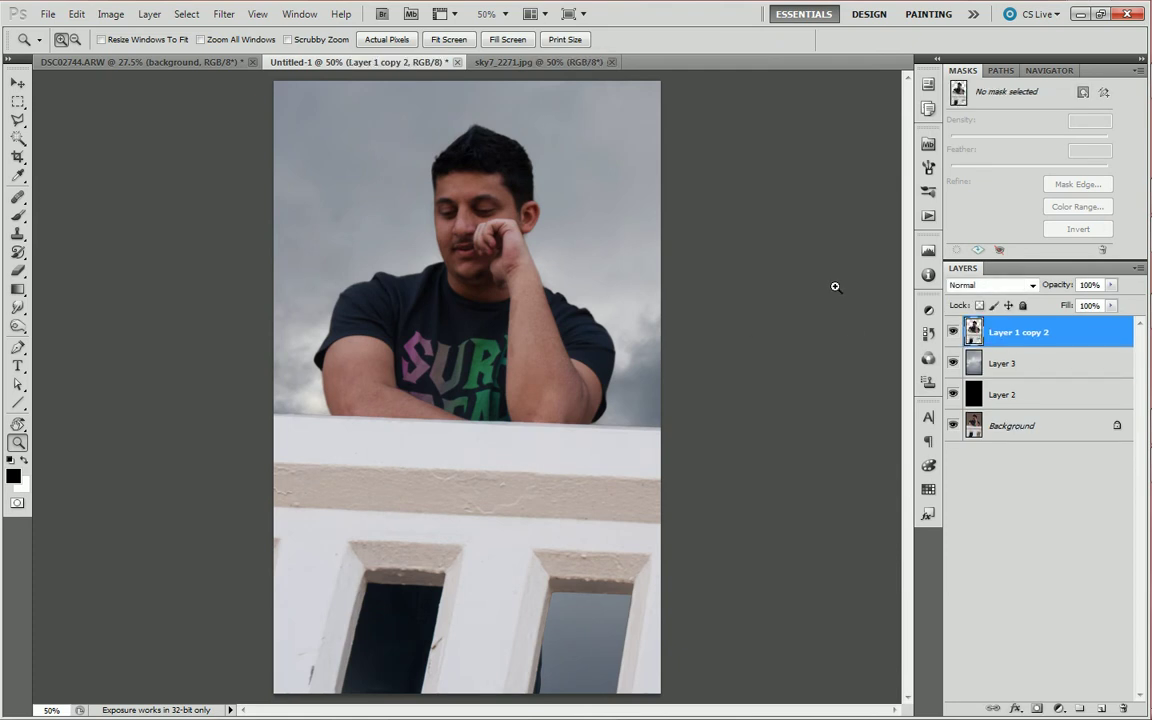
Add a Gradient Map adjustment layer, first trying the violet-orange preset
{"action": "left_click", "coordinate": [1059, 708]}
{"action": "left_click", "coordinate": [1035, 676]}
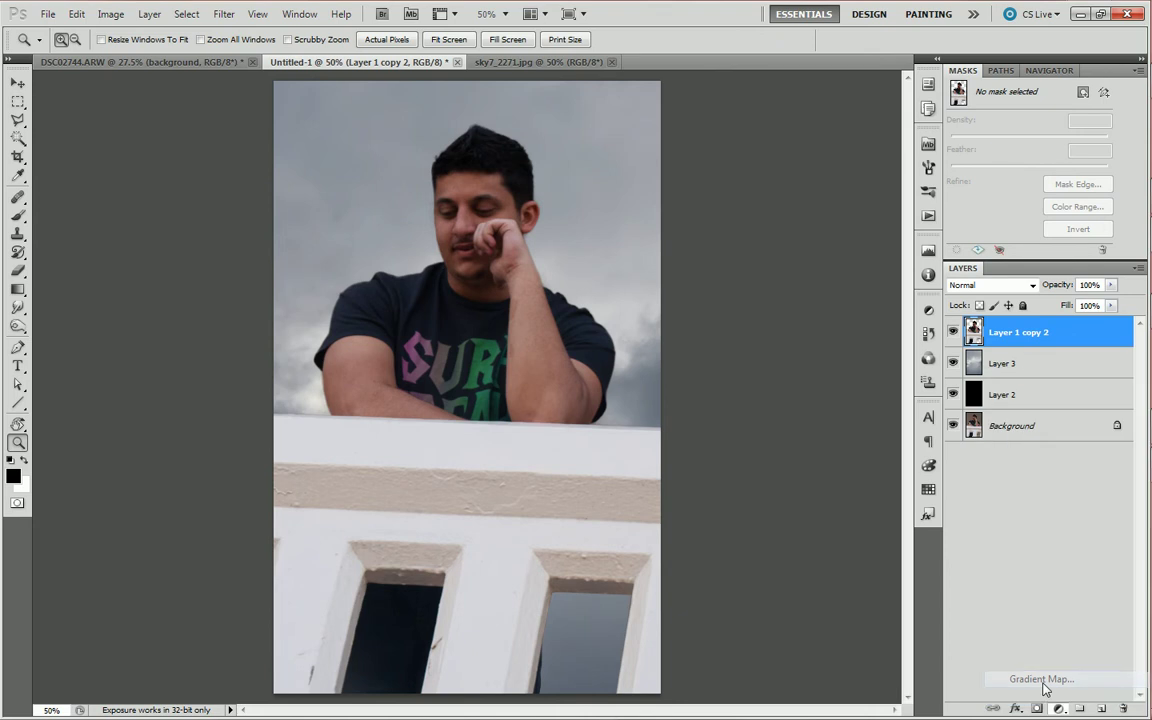
{"action": "left_click", "coordinate": [893, 356]}
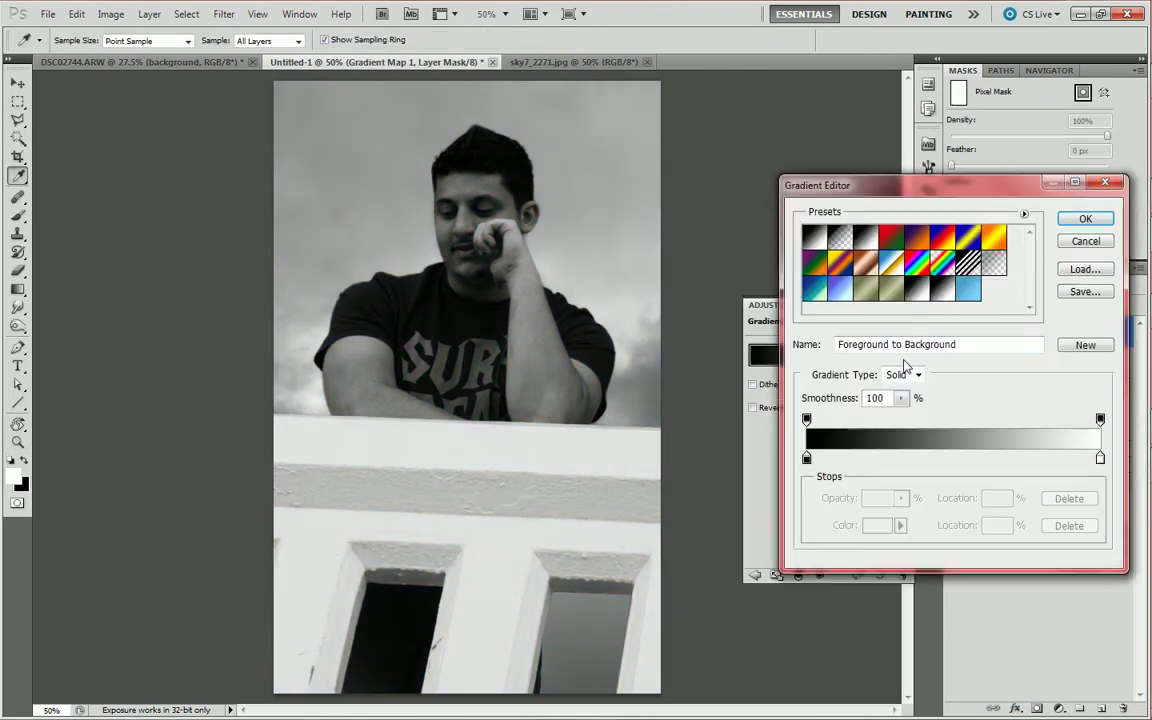
{"action": "left_click", "coordinate": [930, 234]}
{"action": "key", "text": "Return"}
Switch the gradient map to black-to-white, then zoom into the shirt lettering with it hidden
{"action": "key", "text": "z"}
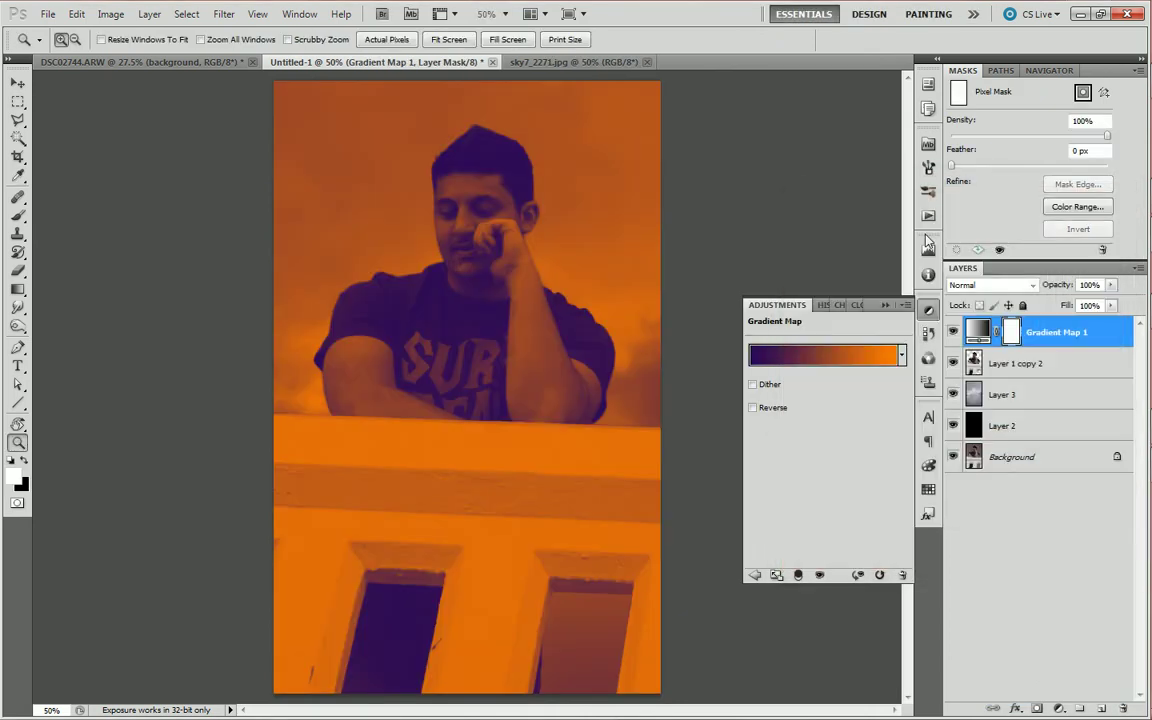
{"action": "left_click", "coordinate": [901, 356]}
{"action": "left_click", "coordinate": [767, 390]}
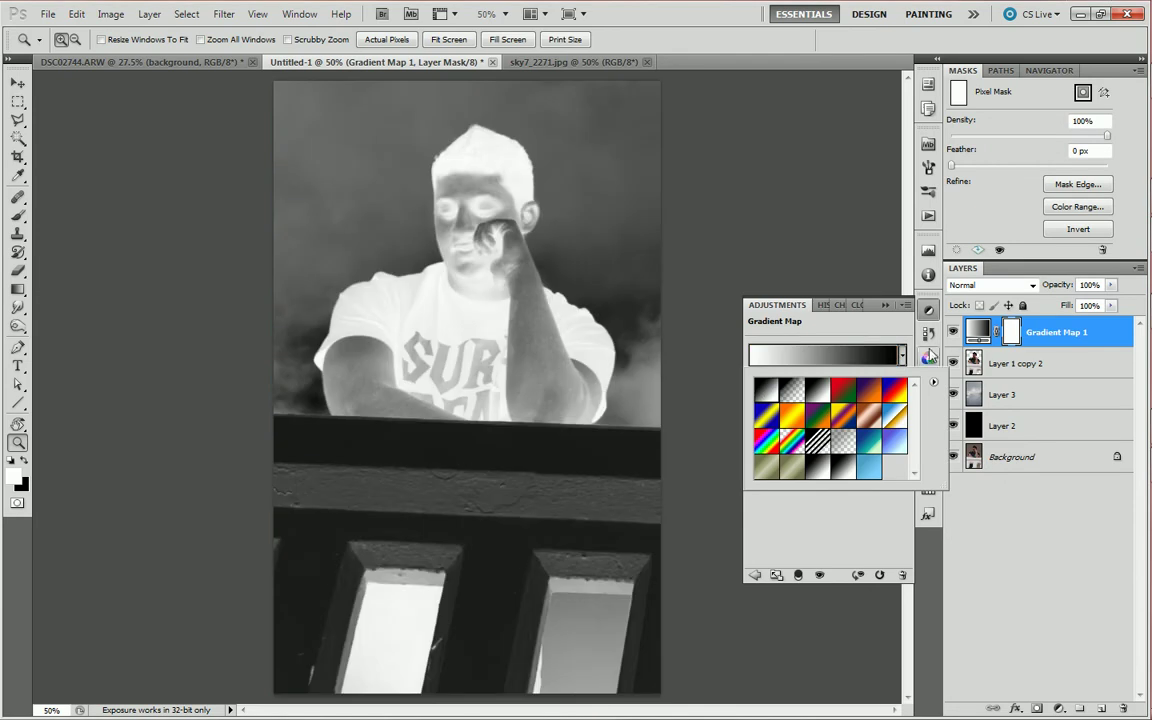
{"action": "left_click", "coordinate": [818, 388]}
{"action": "left_click", "coordinate": [818, 525]}
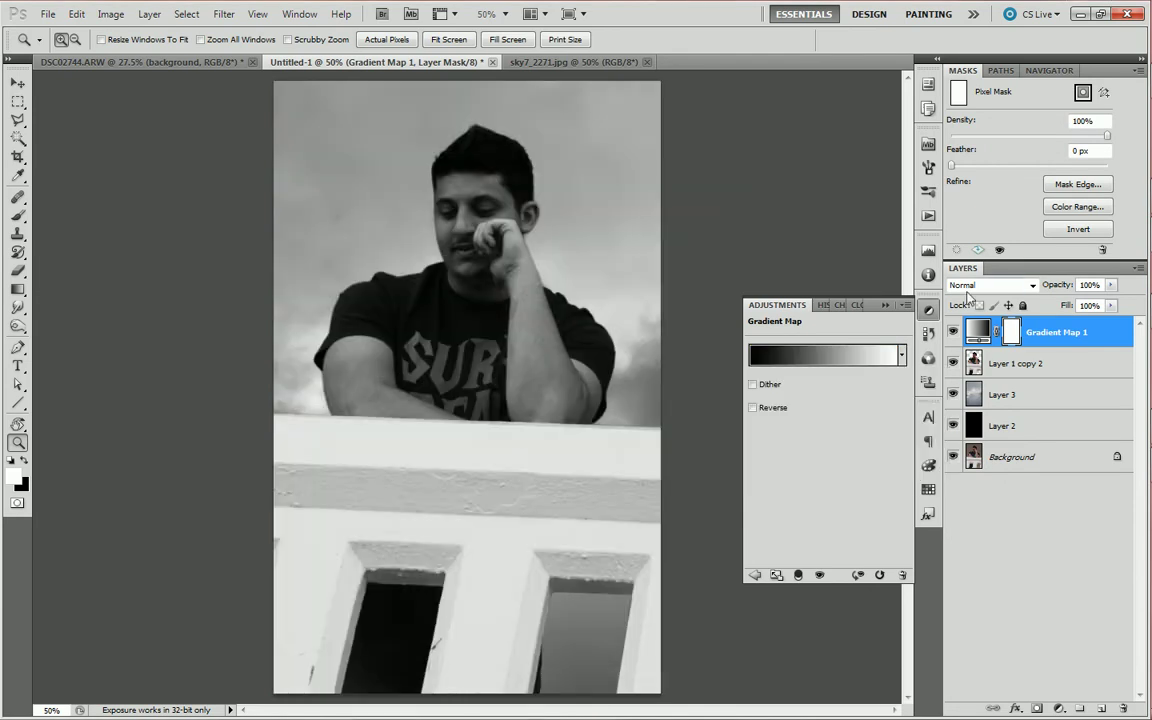
{"action": "mouse_move", "coordinate": [1065, 284]}
{"action": "left_mouse_down"}
{"action": "mouse_move", "coordinate": [1035, 279]}
{"action": "mouse_move", "coordinate": [1105, 271]}
{"action": "left_mouse_up"}
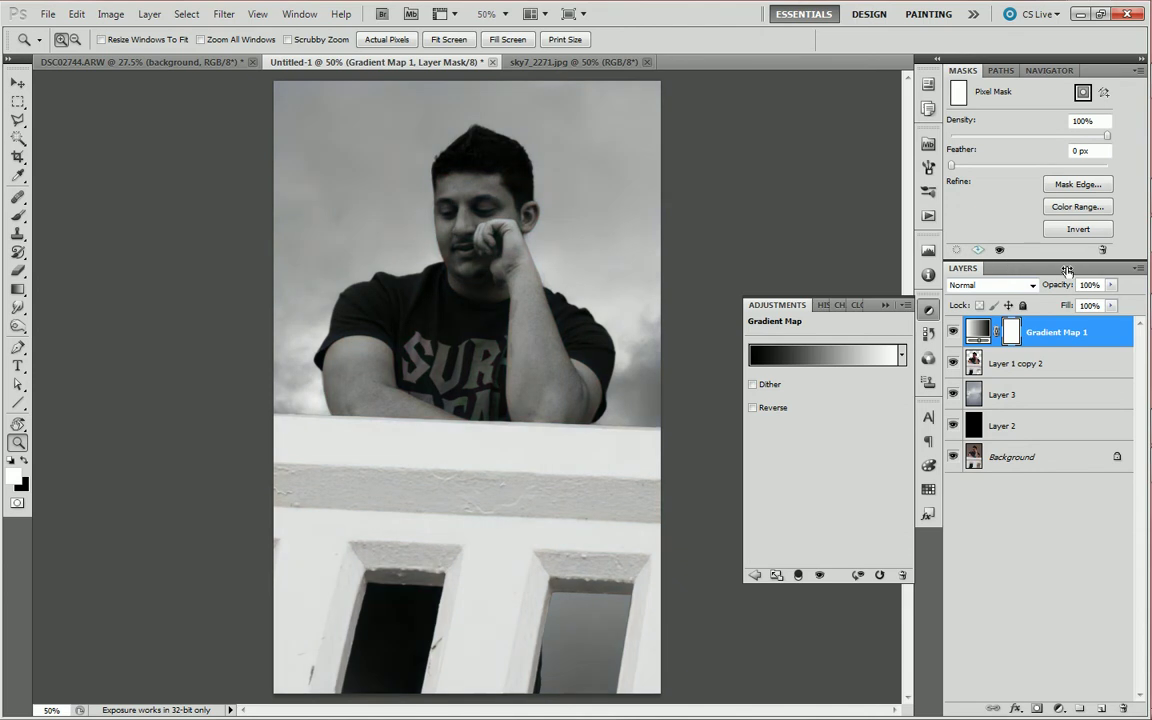
{"action": "left_click", "coordinate": [953, 333]}
{"action": "left_click_drag", "start_coordinate": [349, 309], "coordinate": [537, 453]}
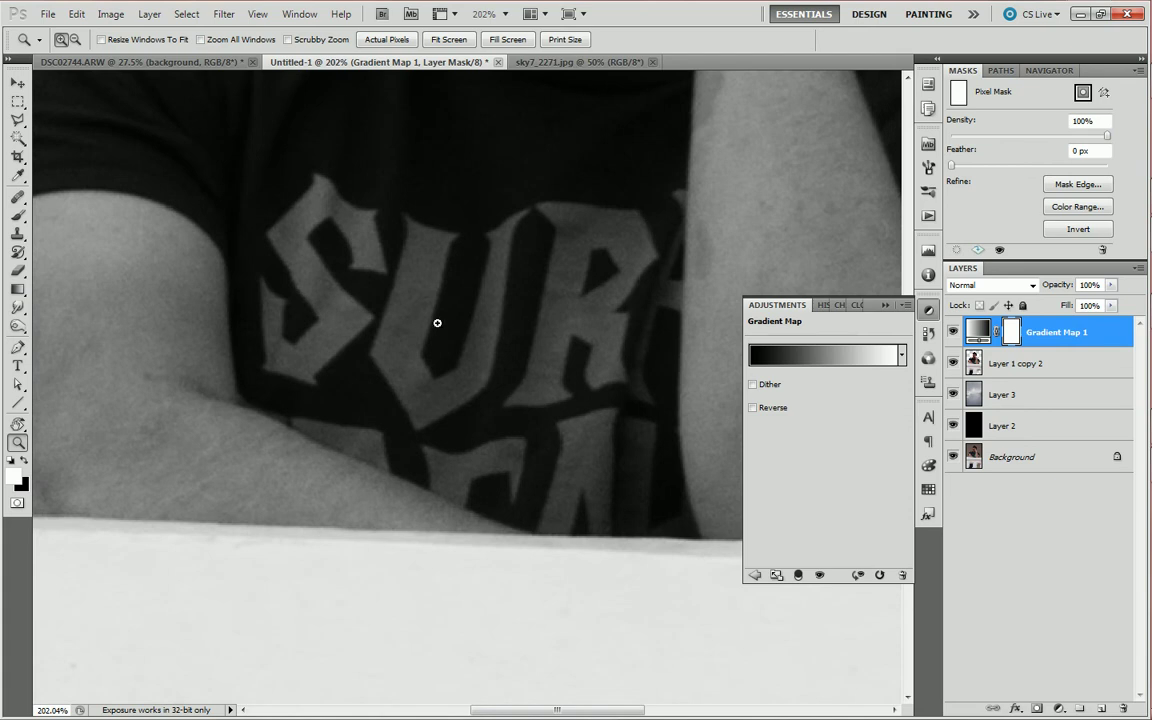
{"action": "left_click", "coordinate": [953, 333]}
On the man's merged layer, Color Range-sample the pink and green shirt lettering with Fuzziness 200
{"action": "left_click", "coordinate": [1019, 364]}
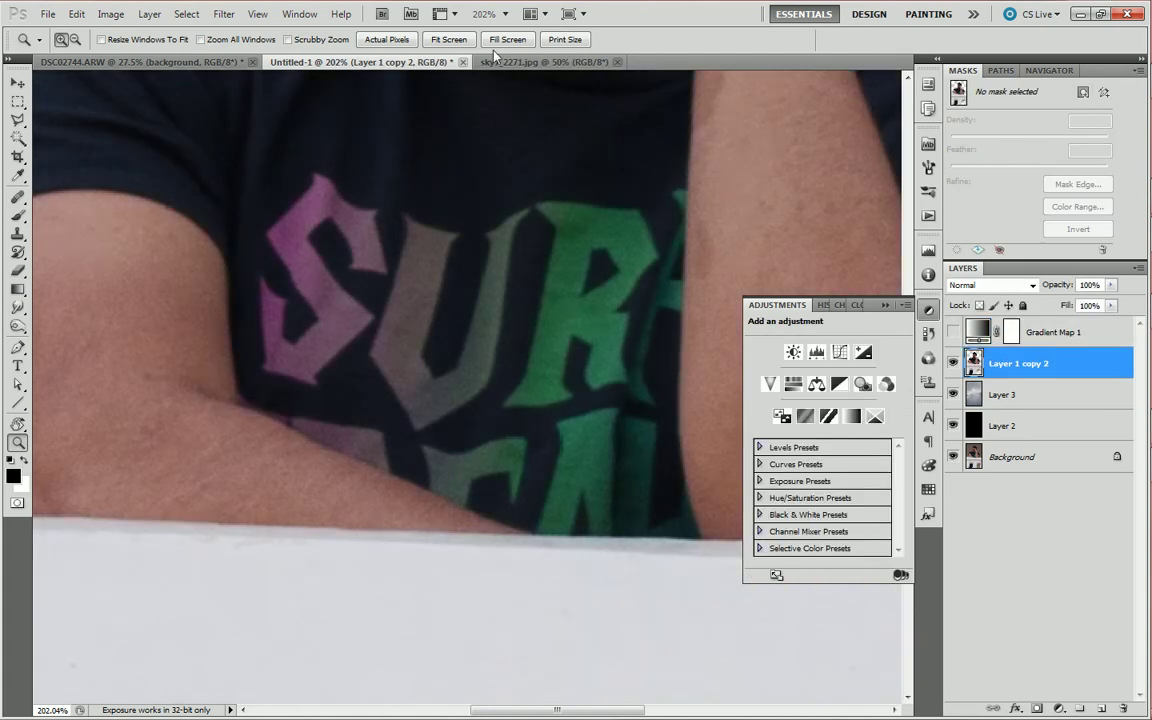
{"action": "left_click", "coordinate": [187, 14]}
{"action": "left_click", "coordinate": [250, 153]}
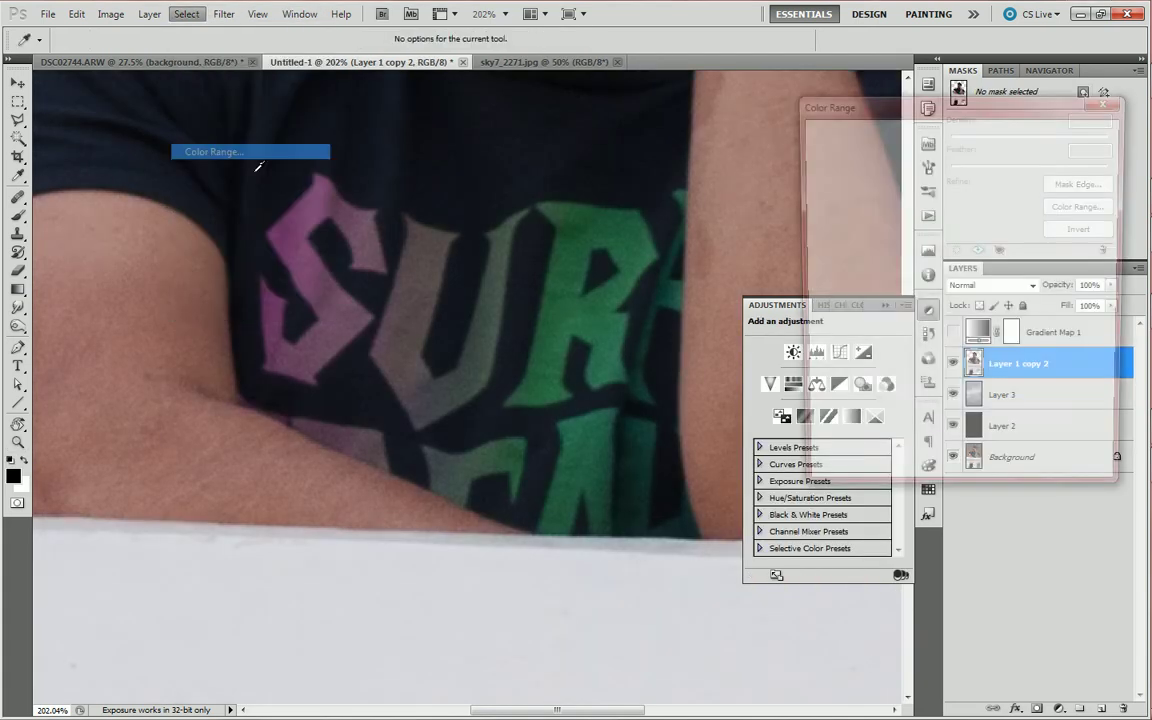
{"action": "left_click_drag", "start_coordinate": [364, 222], "coordinate": [313, 206]}
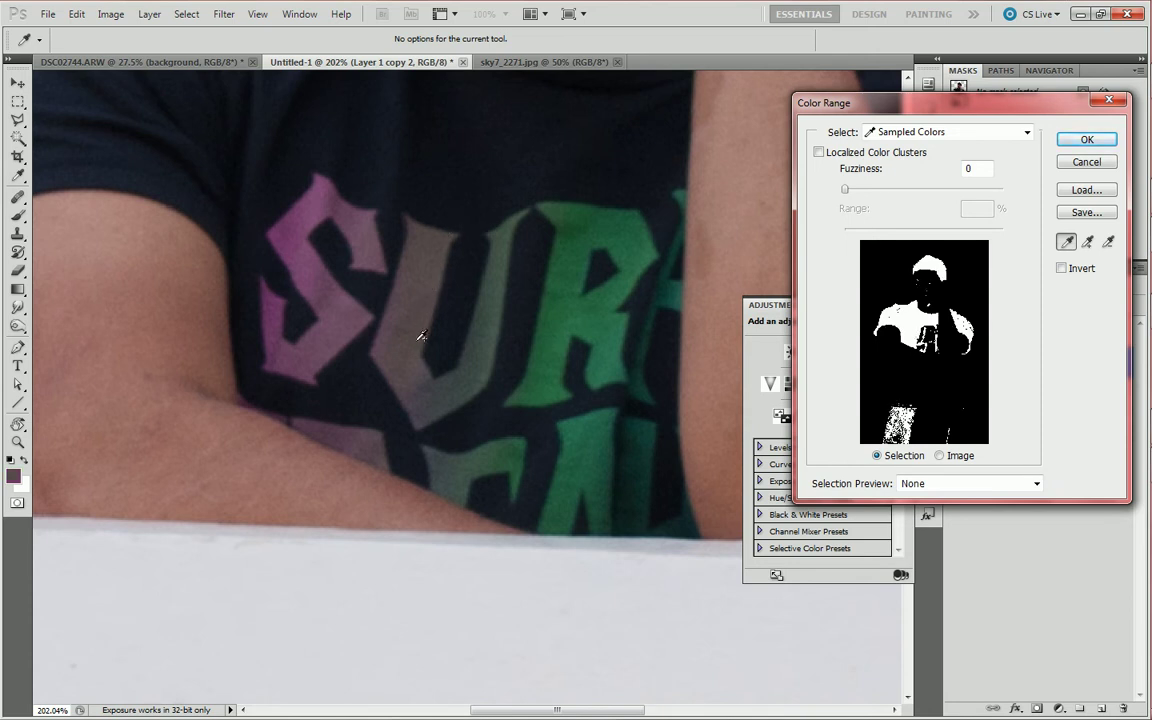
{"action": "left_click", "coordinate": [490, 369]}
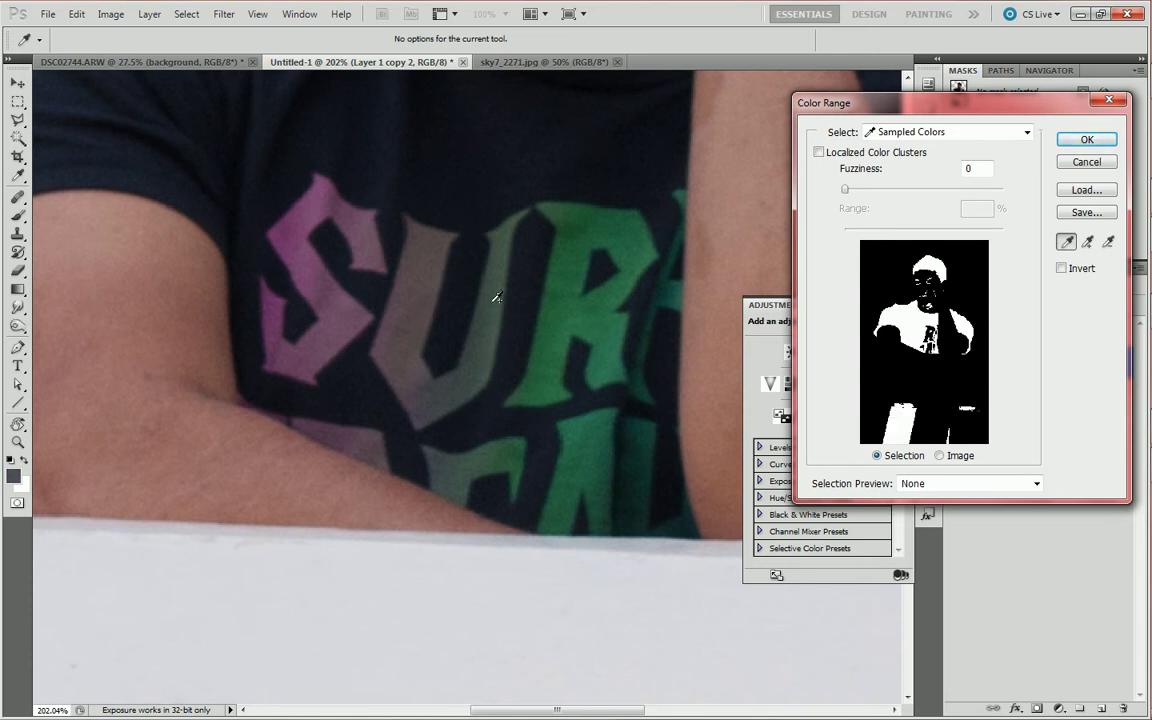
{"action": "left_click", "coordinate": [580, 228]}
{"action": "left_click", "coordinate": [557, 364]}
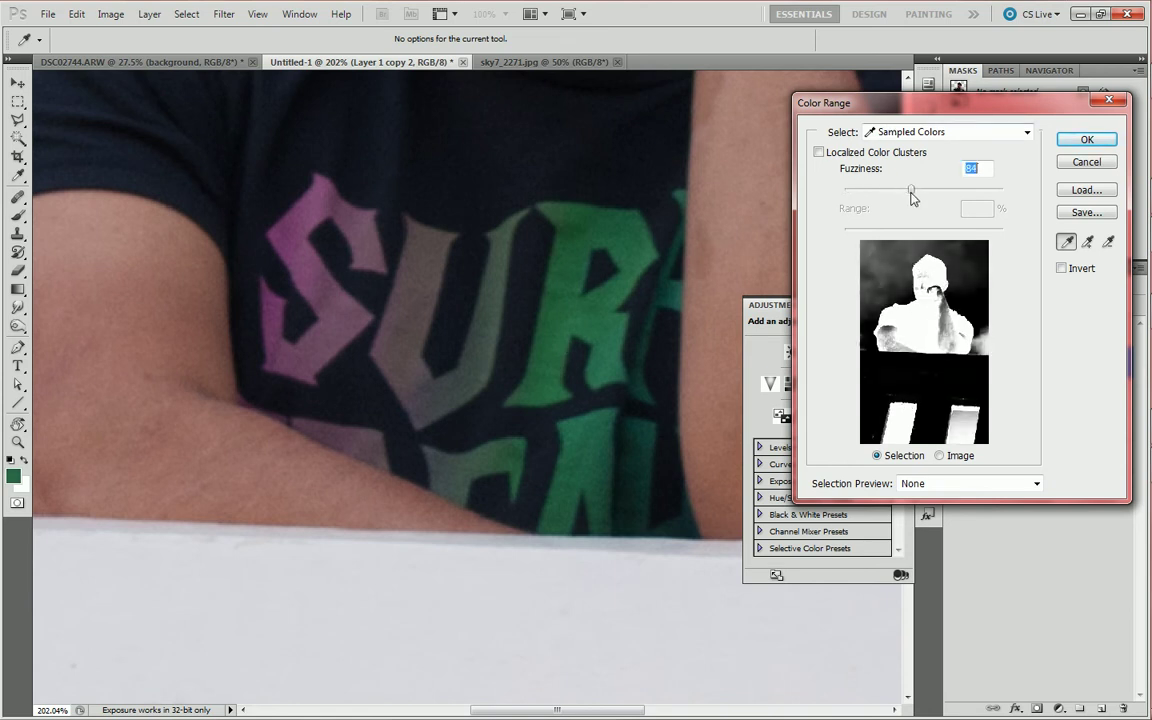
{"action": "left_click_drag", "start_coordinate": [844, 189], "coordinate": [952, 189]}
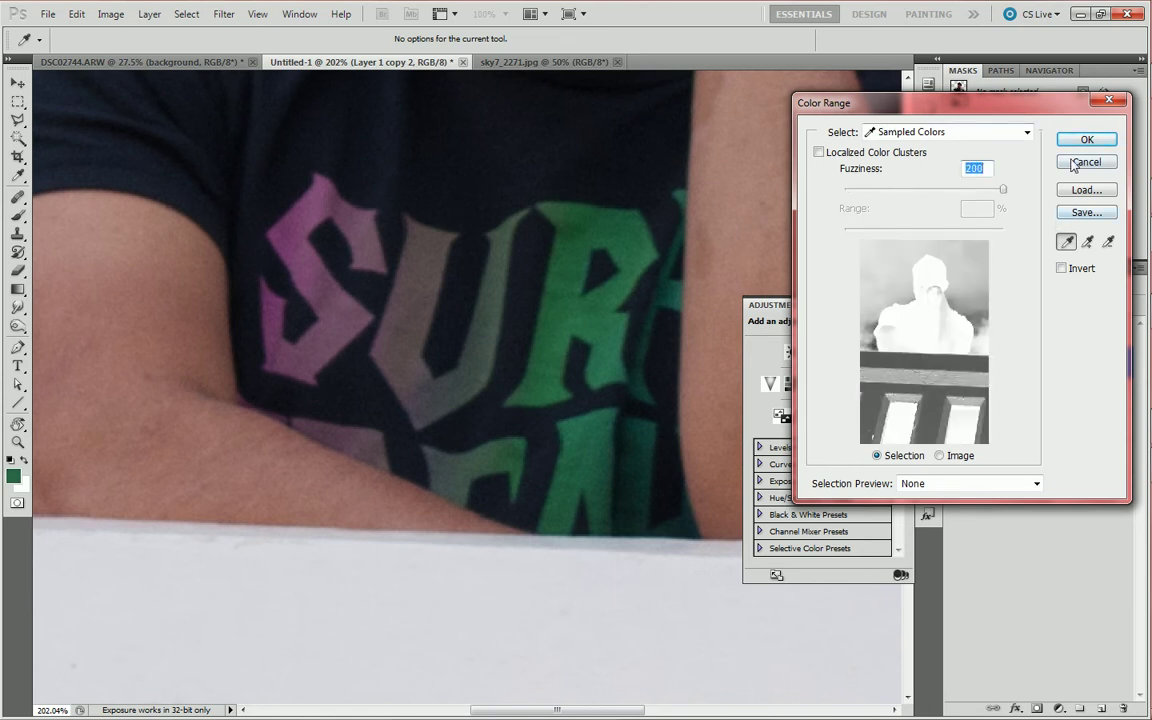
Cancel Color Range, zoom in, and trace the upper half of the pink S with the Pen tool
{"action": "key", "text": "Return"}
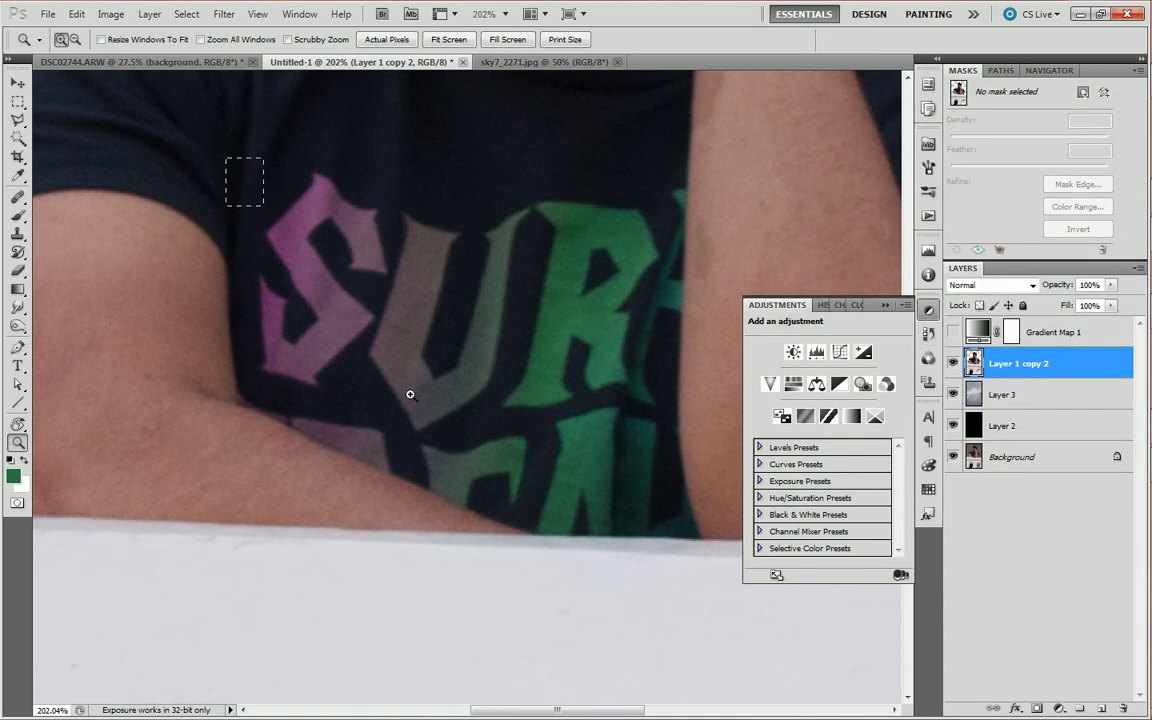
{"action": "left_click_drag", "start_coordinate": [412, 394], "coordinate": [413, 394]}
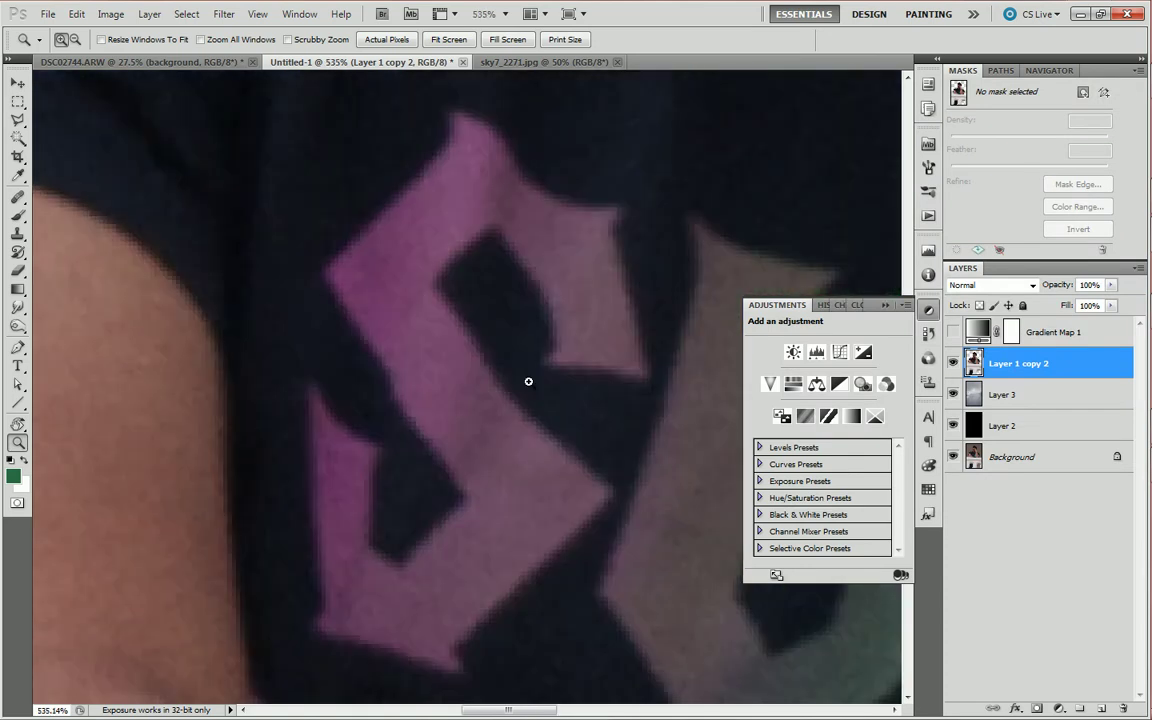
{"action": "key", "text": "p"}
{"action": "left_click_drag", "start_coordinate": [599, 372], "coordinate": [619, 376]}
{"action": "left_click_drag", "start_coordinate": [627, 287], "coordinate": [623, 268]}
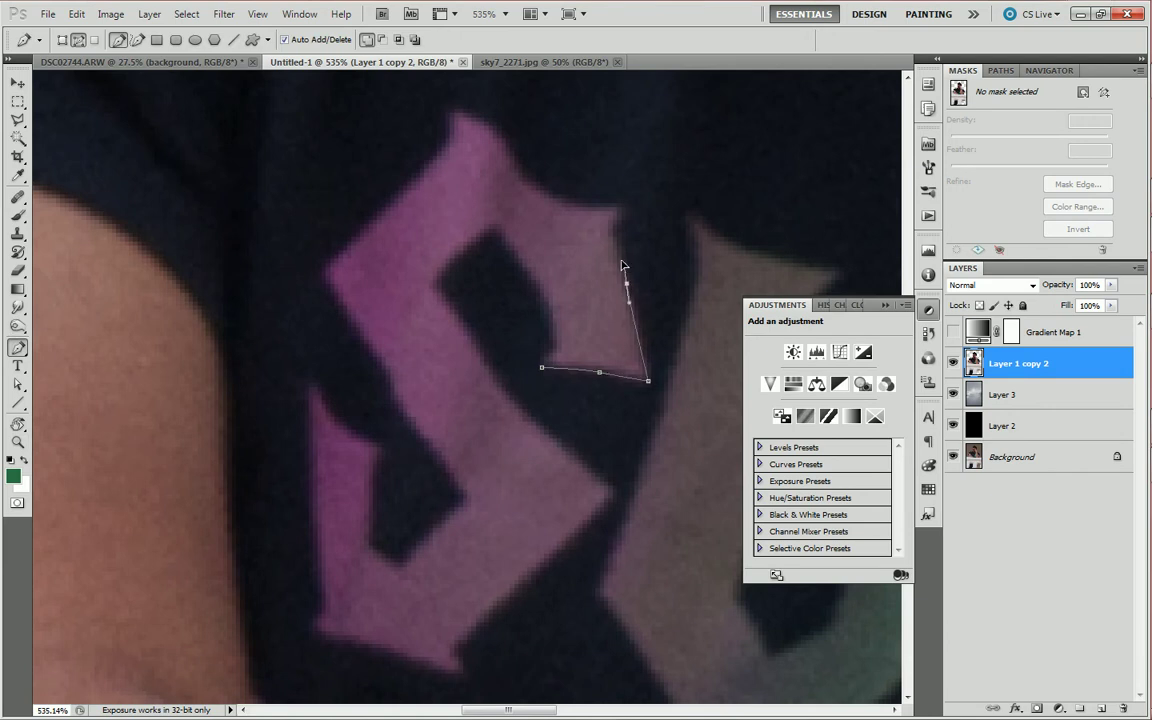
{"action": "left_click_drag", "start_coordinate": [554, 200], "coordinate": [545, 195]}
{"action": "left_click_drag", "start_coordinate": [505, 150], "coordinate": [488, 127]}
{"action": "left_click", "coordinate": [453, 114]}
{"action": "left_click_drag", "start_coordinate": [410, 196], "coordinate": [405, 192]}
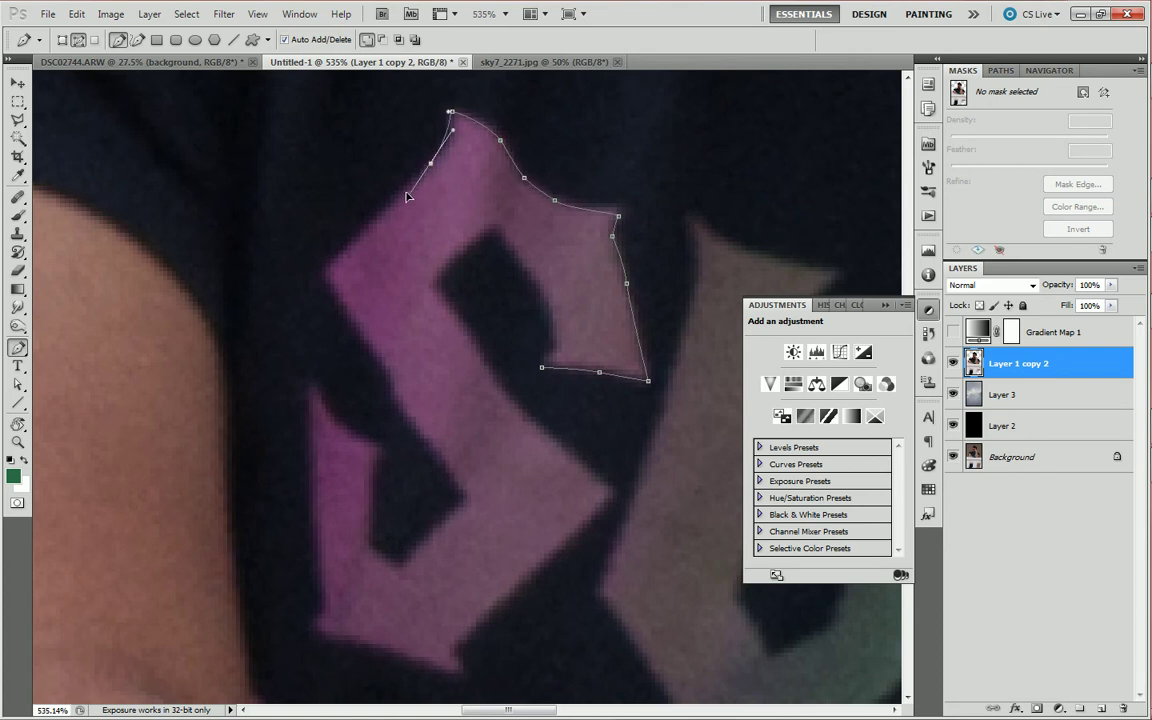
{"action": "left_click", "coordinate": [327, 267]}
{"action": "left_click", "coordinate": [362, 336]}
{"action": "left_click_drag", "start_coordinate": [395, 399], "coordinate": [409, 420]}
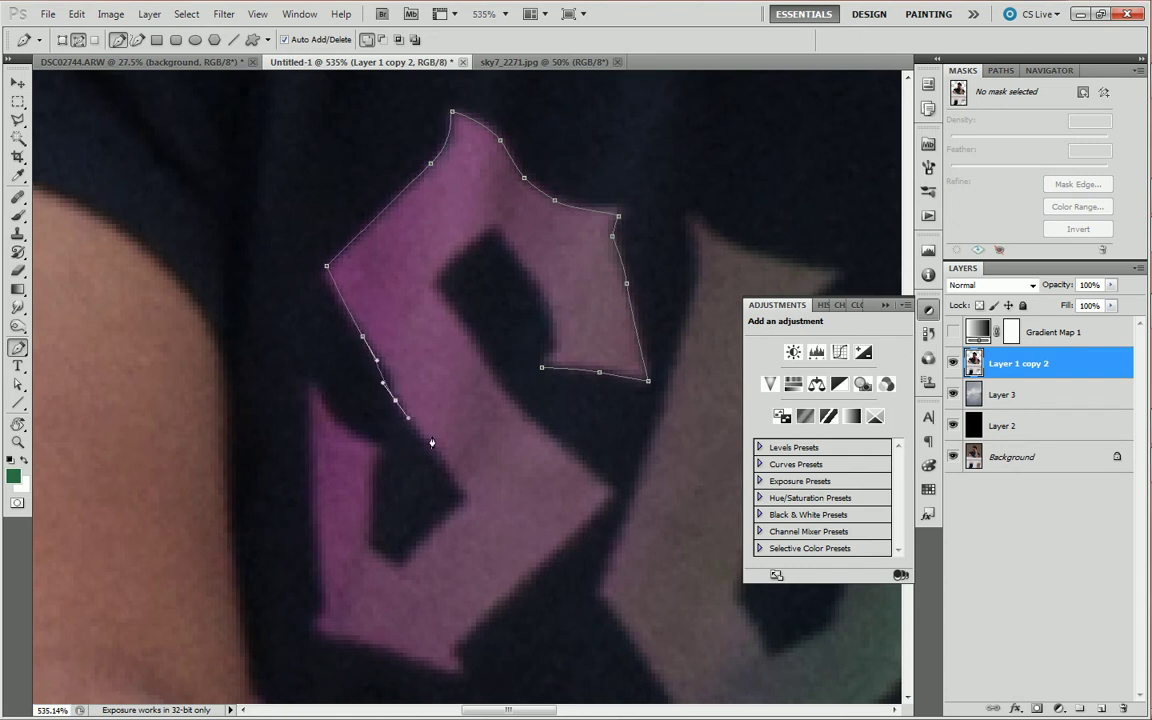
Trace the lower half of the S and close the path around it
{"action": "left_click_drag", "start_coordinate": [445, 467], "coordinate": [463, 494]}
{"action": "mouse_move", "coordinate": [411, 550]}
{"action": "left_mouse_down"}
{"action": "mouse_move", "coordinate": [404, 571]}
{"action": "mouse_move", "coordinate": [367, 541]}
{"action": "mouse_move", "coordinate": [372, 485]}
{"action": "mouse_move", "coordinate": [321, 403]}
{"action": "left_mouse_up"}
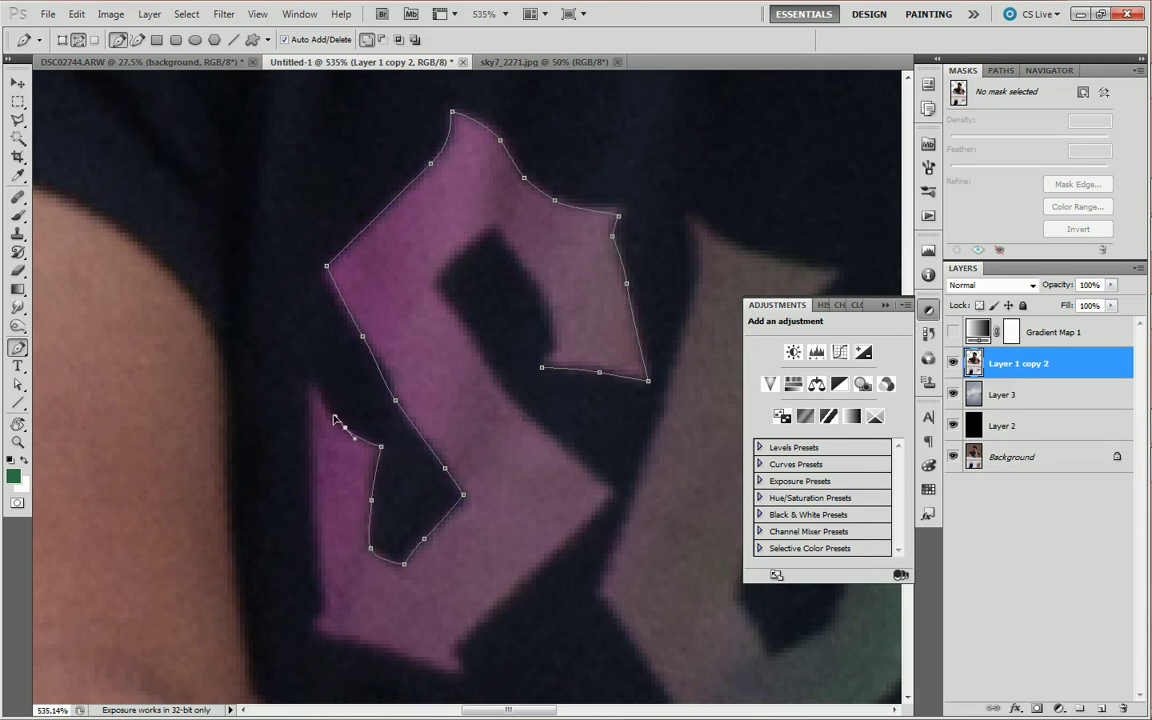
{"action": "left_click_drag", "start_coordinate": [313, 490], "coordinate": [315, 526]}
{"action": "mouse_move", "coordinate": [320, 597]}
{"action": "left_mouse_down"}
{"action": "mouse_move", "coordinate": [322, 615]}
{"action": "mouse_move", "coordinate": [363, 649]}
{"action": "mouse_move", "coordinate": [472, 694]}
{"action": "left_mouse_up"}
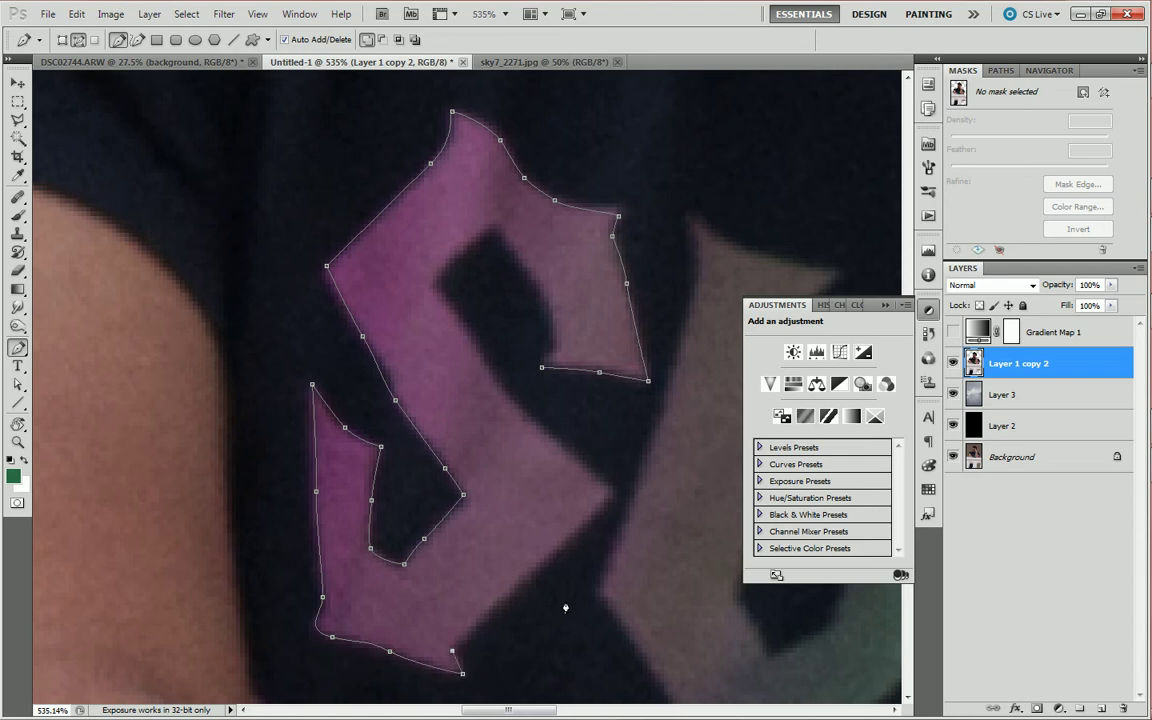
{"action": "left_click_drag", "start_coordinate": [532, 579], "coordinate": [547, 569]}
{"action": "left_click", "coordinate": [612, 495]}
{"action": "left_click_drag", "start_coordinate": [487, 368], "coordinate": [475, 345]}
{"action": "left_click", "coordinate": [433, 290]}
{"action": "left_click_drag", "start_coordinate": [493, 231], "coordinate": [506, 244]}
{"action": "left_click_drag", "start_coordinate": [541, 297], "coordinate": [549, 324]}
{"action": "left_click", "coordinate": [532, 378]}
Turn Gradient Map 1 back on and select its layer mask
{"action": "key", "text": "z"}
{"action": "left_click", "coordinate": [448, 39]}
{"action": "left_click_drag", "start_coordinate": [395, 318], "coordinate": [512, 415]}
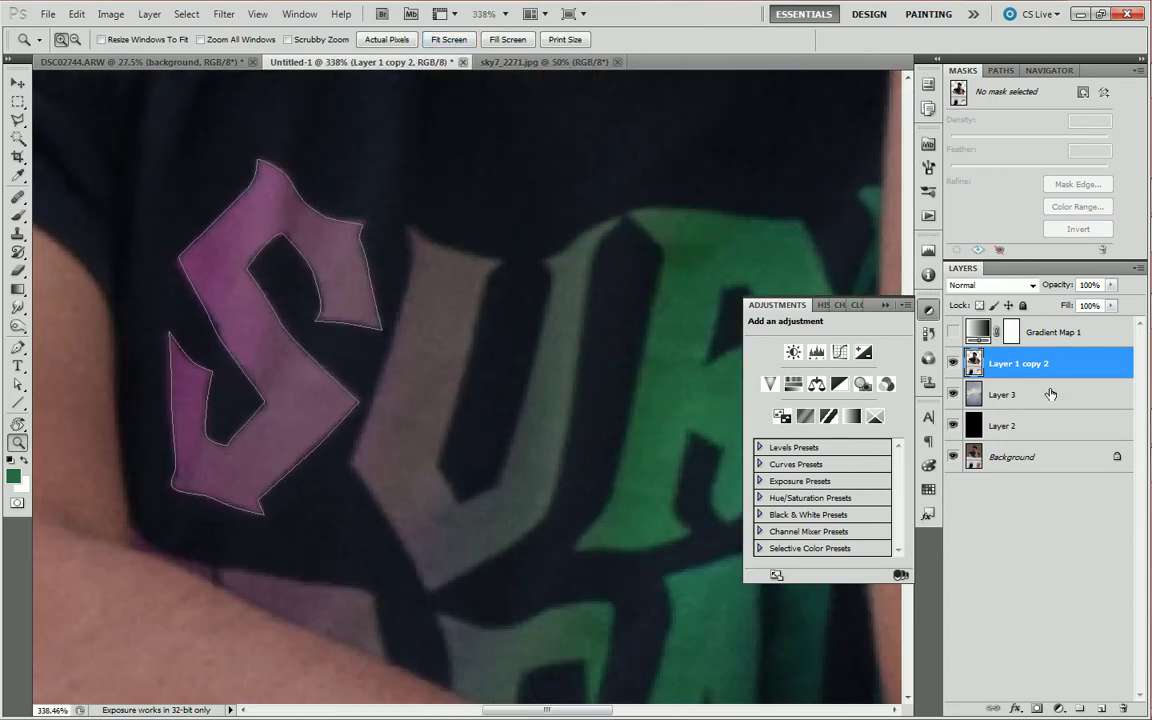
{"action": "left_click", "coordinate": [952, 332]}
{"action": "left_click", "coordinate": [1024, 342]}
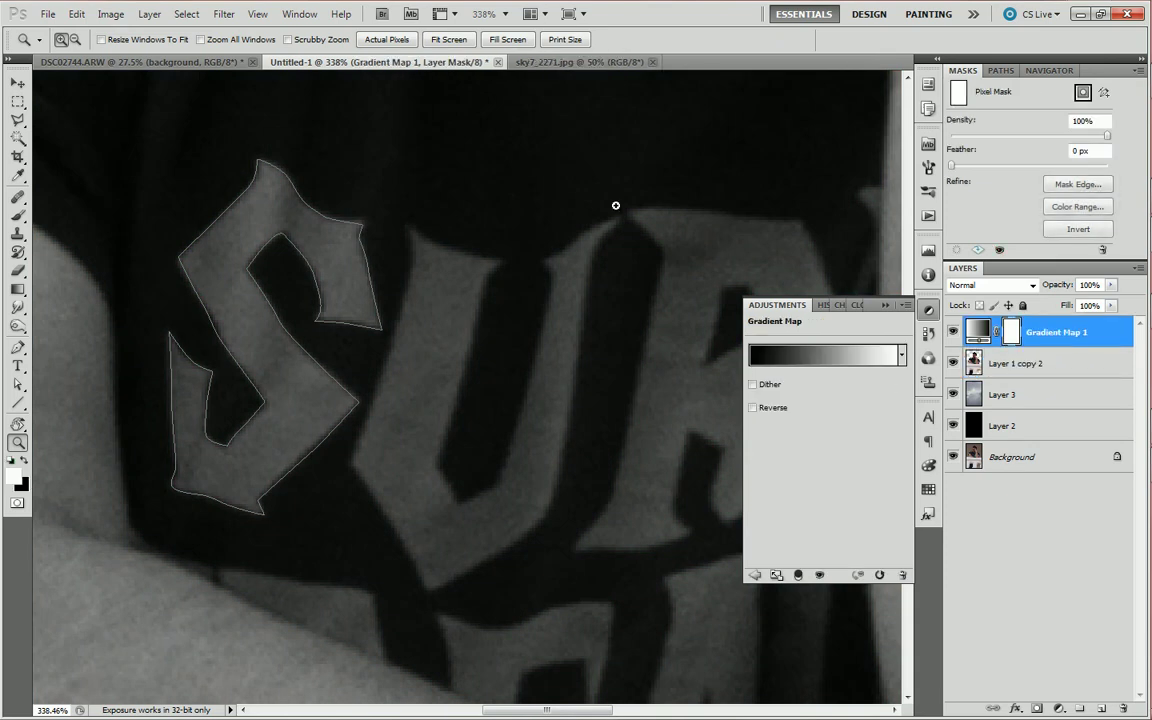
Fill the S path with black on the Gradient Map mask
{"action": "key", "text": "p"}
{"action": "right_click", "coordinate": [610, 207]}
{"action": "left_click", "coordinate": [588, 255]}
{"action": "right_click", "coordinate": [588, 255]}
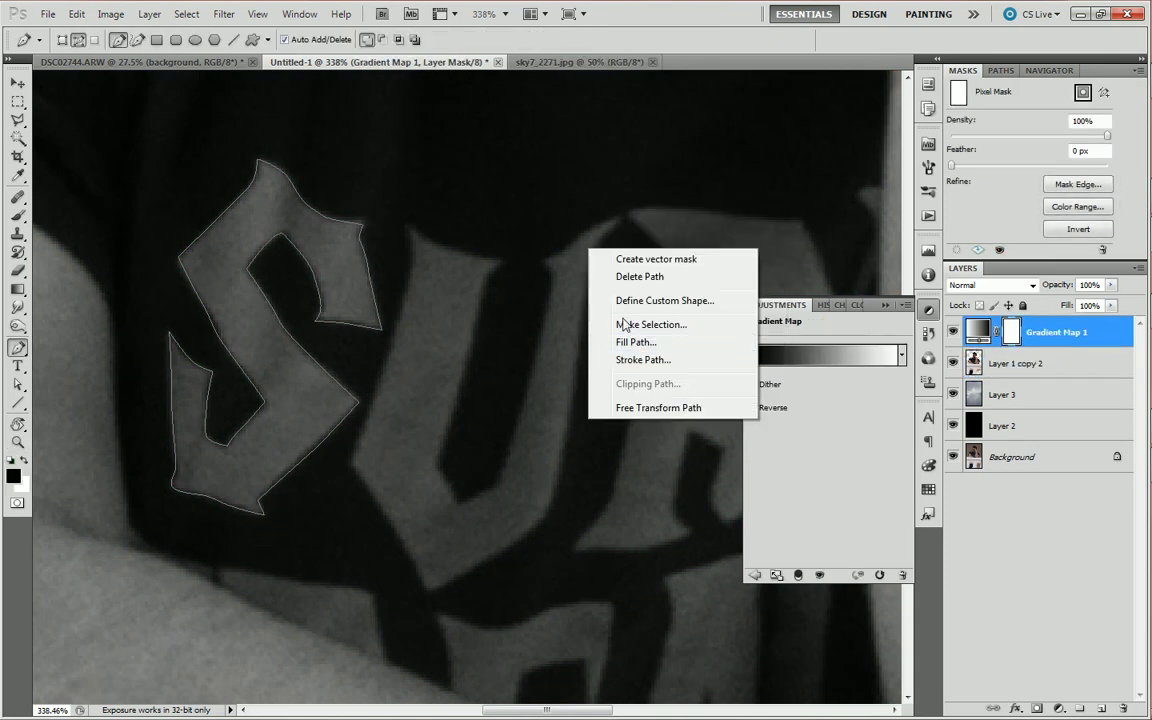
{"action": "left_click", "coordinate": [630, 342]}
{"action": "key", "text": "Return"}
{"action": "key", "text": "z"}
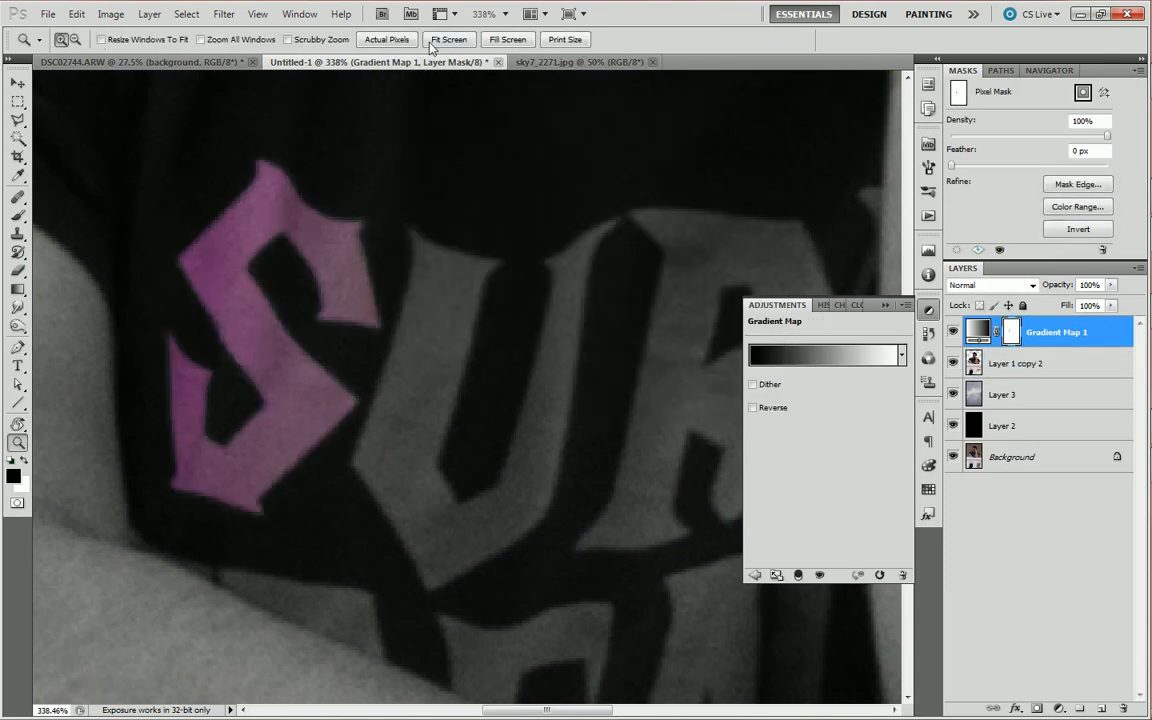
{"action": "left_click", "coordinate": [404, 38]}
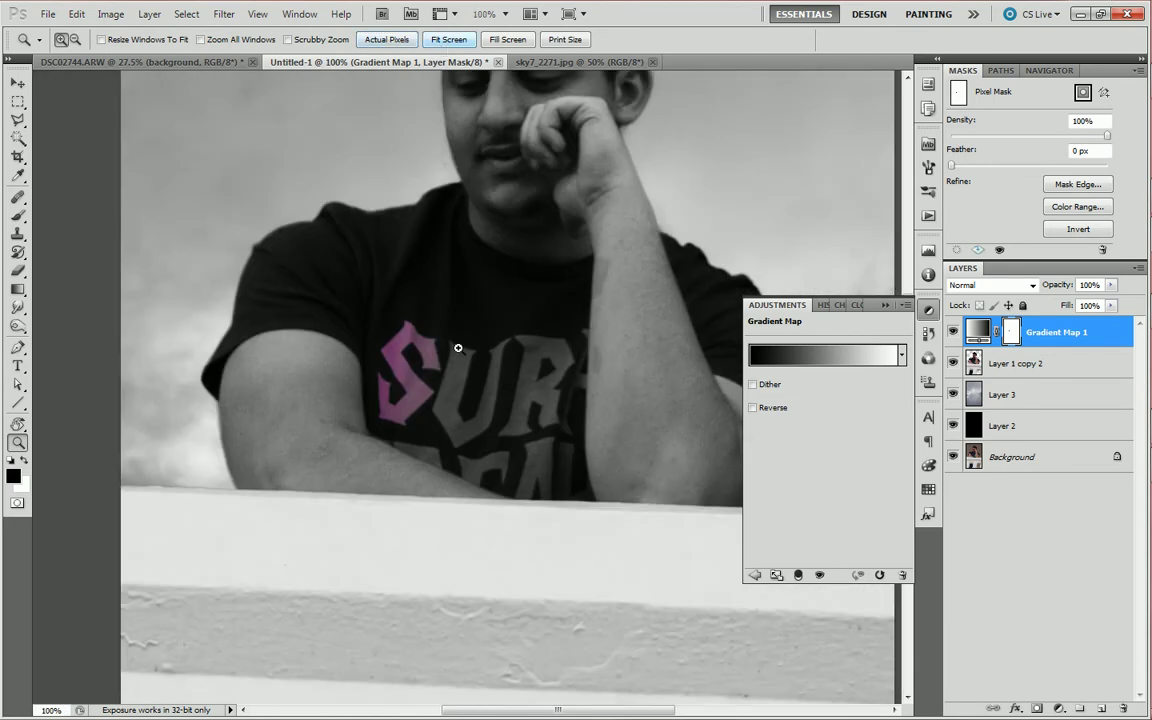
Select the outline of the green R with the Magnetic Lasso
{"action": "left_click_drag", "start_coordinate": [480, 298], "coordinate": [581, 457]}
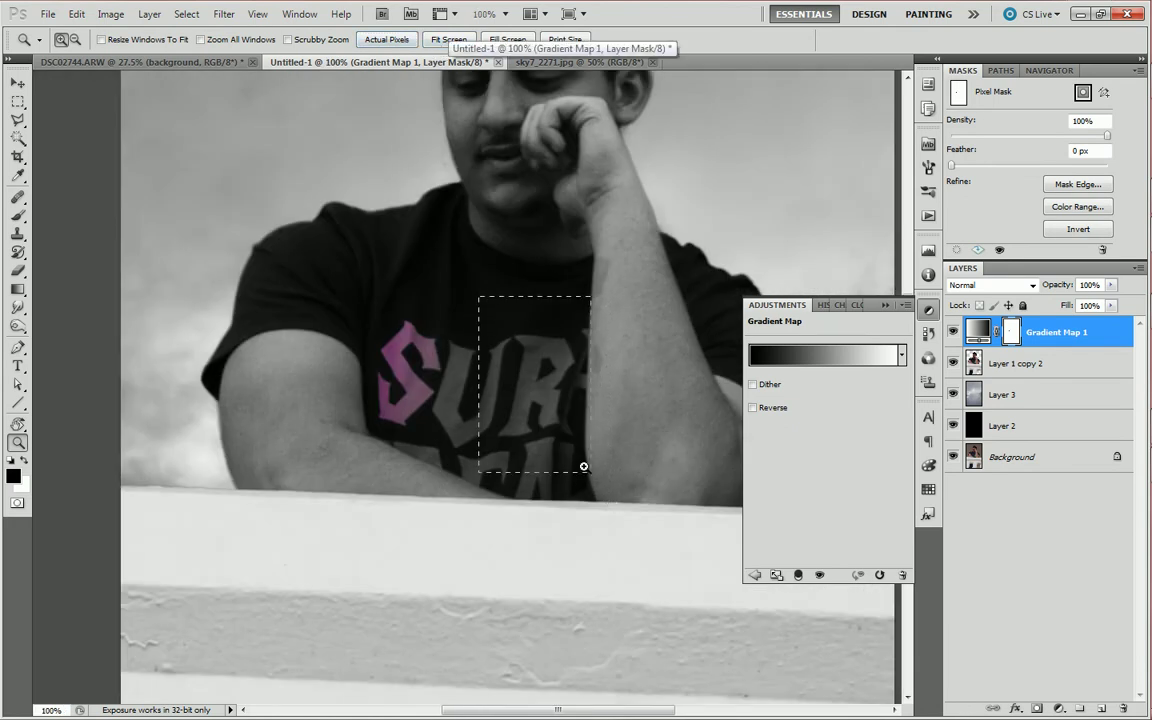
{"action": "key", "text": "l"}
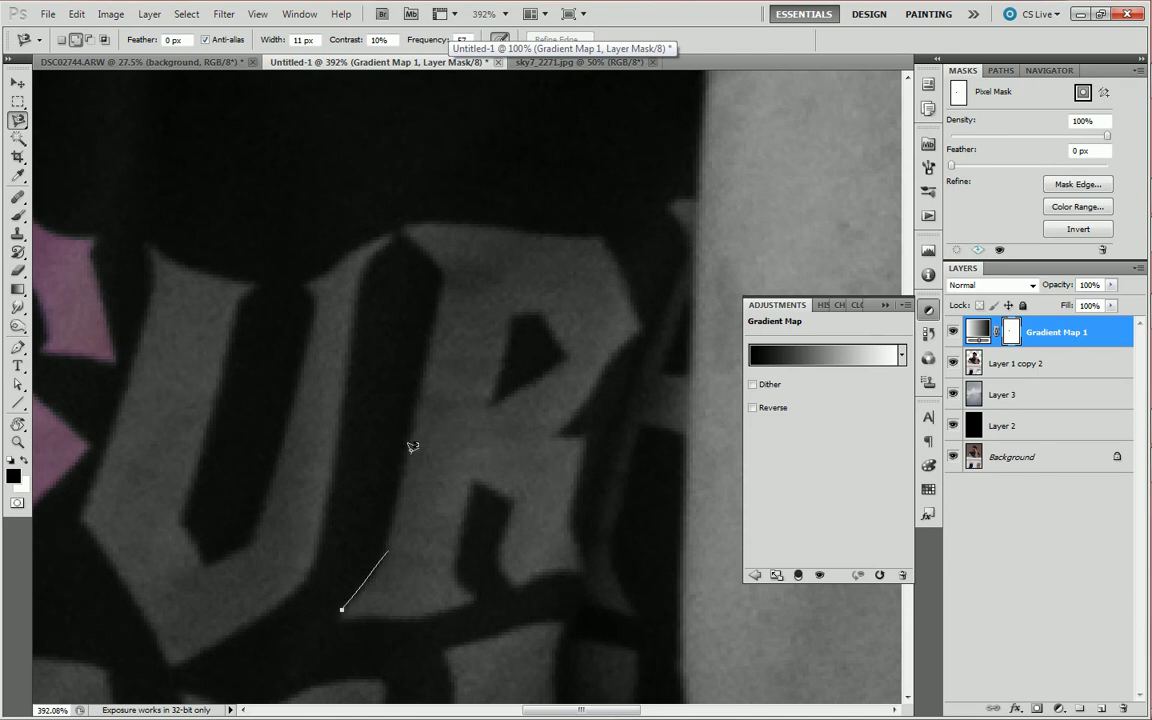
{"action": "left_click", "coordinate": [441, 268]}
{"action": "left_click", "coordinate": [404, 227]}
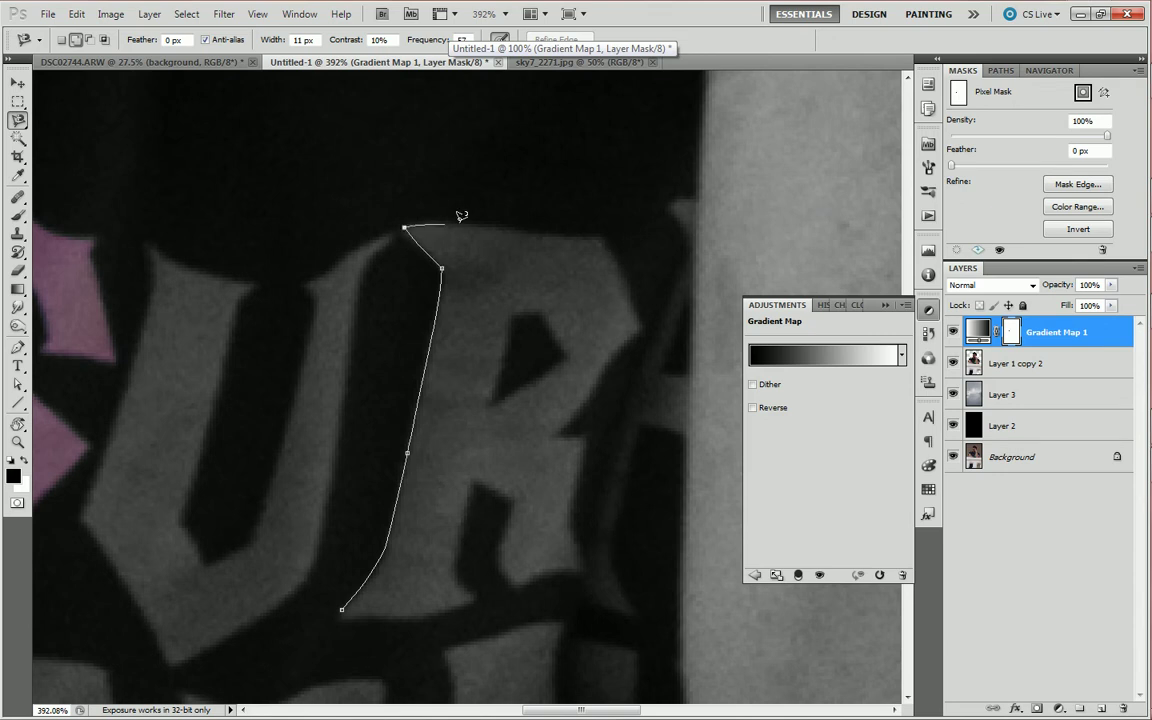
{"action": "left_click", "coordinate": [603, 236]}
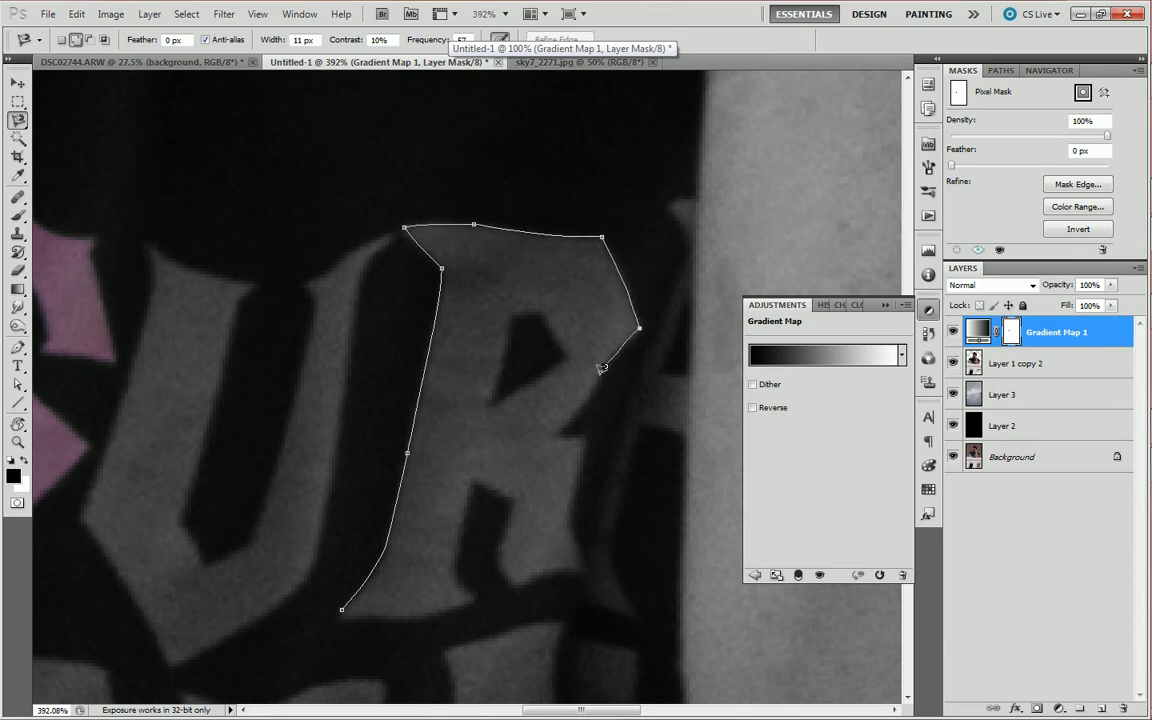
{"action": "left_click", "coordinate": [553, 433]}
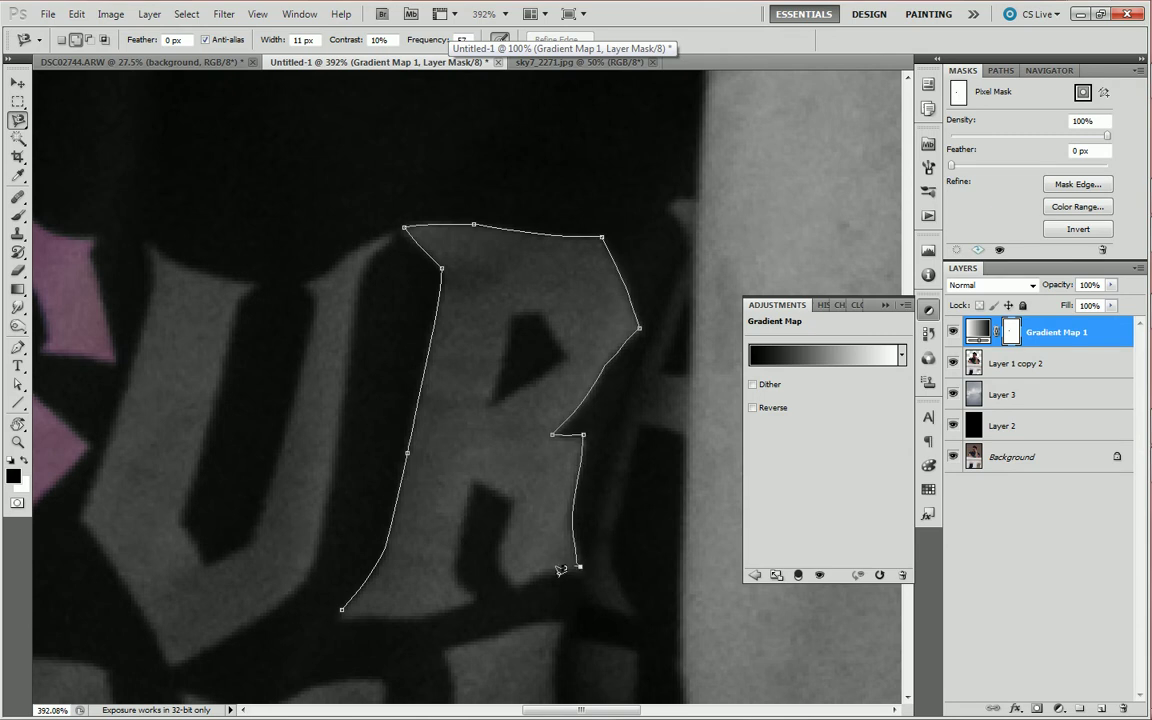
{"action": "left_click", "coordinate": [517, 585]}
{"action": "left_click", "coordinate": [474, 480]}
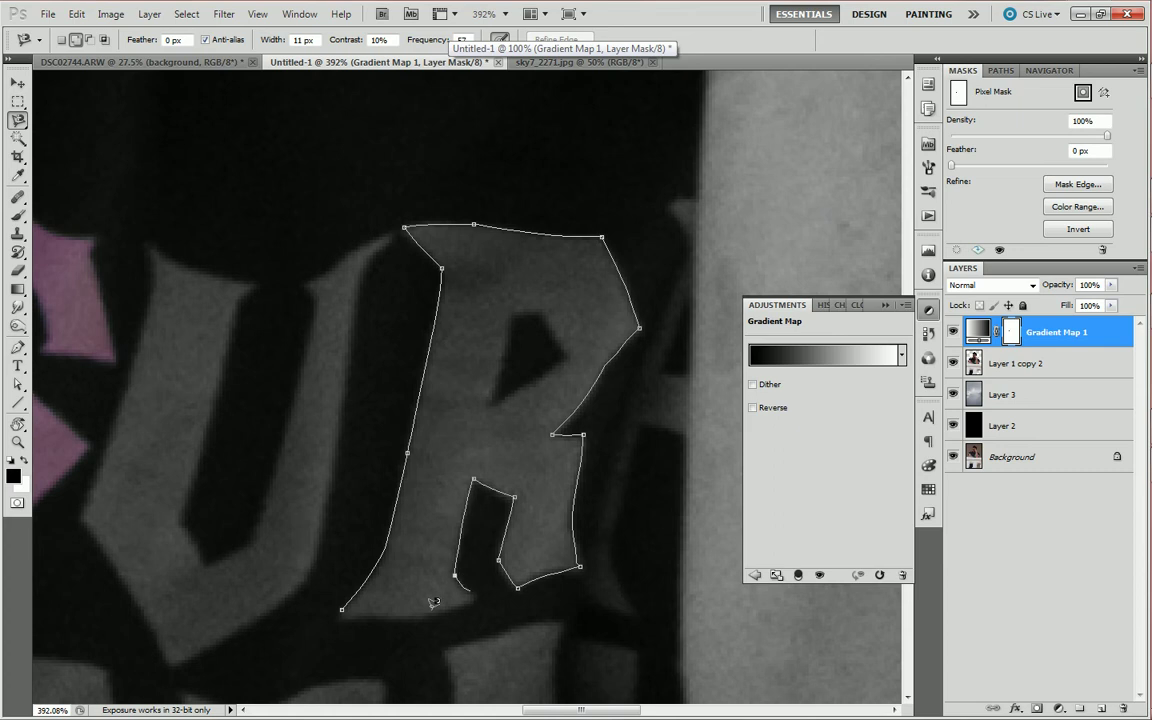
{"action": "left_click", "coordinate": [341, 606]}
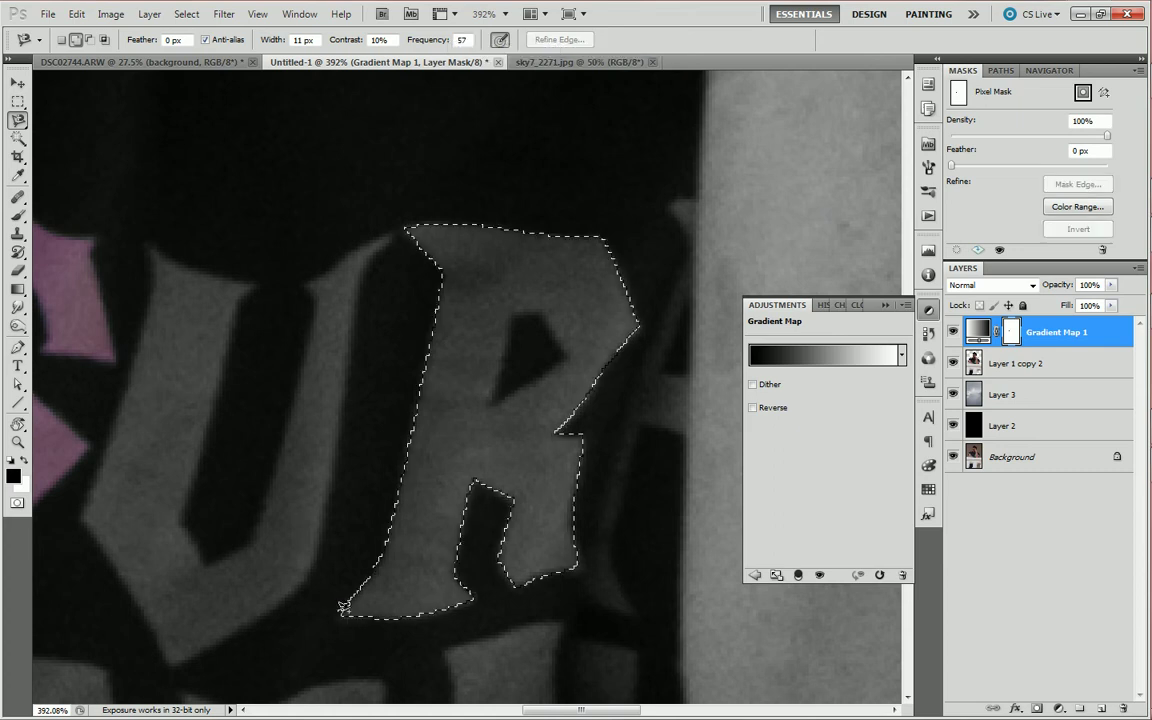
Subtract the R's inner hole and fill the selection with black on the mask
{"action": "left_click", "coordinate": [514, 316]}
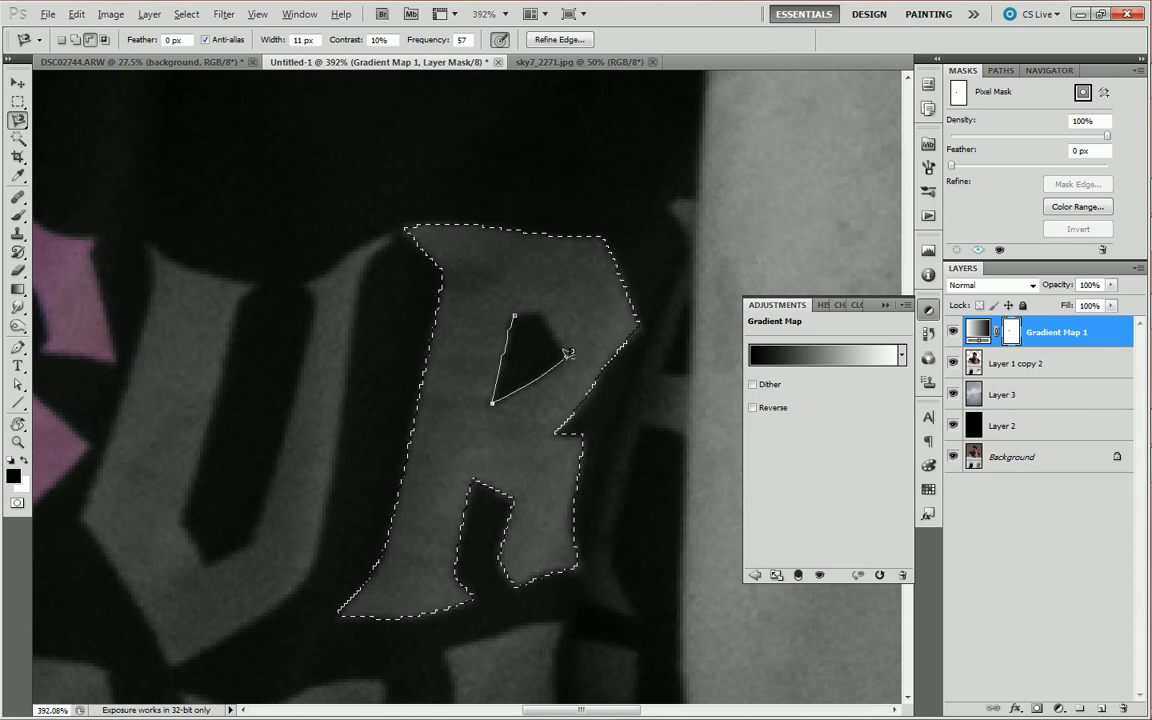
{"action": "left_click", "coordinate": [516, 316]}
{"action": "right_click", "coordinate": [513, 289]}
{"action": "key", "text": "Escape"}
{"action": "key", "text": "alt+BackSpace"}
Zoom out to check the coloured R and S against the whole photo
{"action": "key", "text": "ctrl+minus"}
{"action": "key", "text": "z"}
{"action": "left_click", "coordinate": [450, 40]}
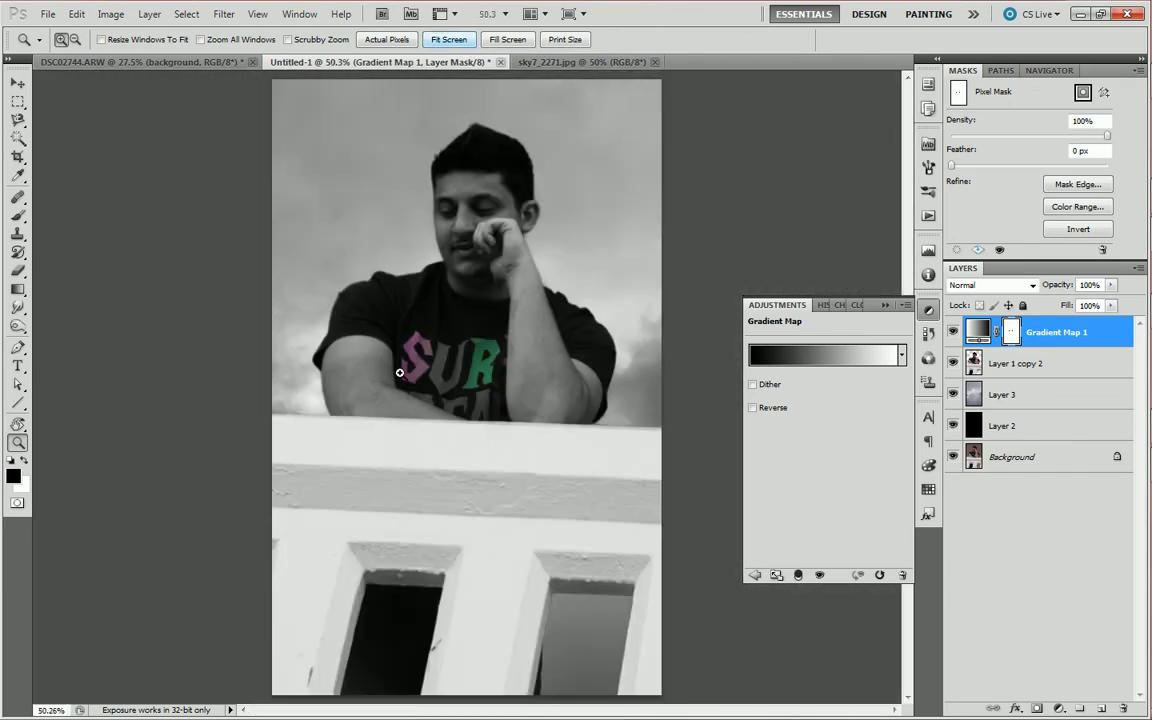
{"action": "left_click_drag", "start_coordinate": [378, 303], "coordinate": [524, 457]}
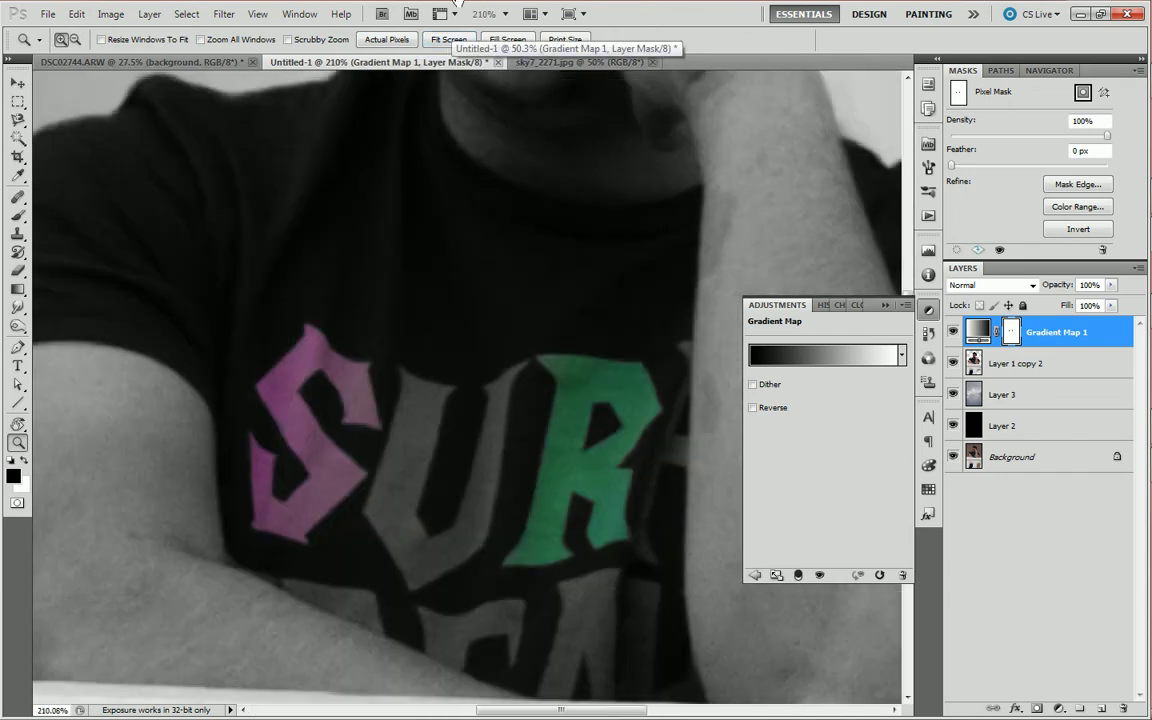
{"action": "left_click", "coordinate": [449, 39]}
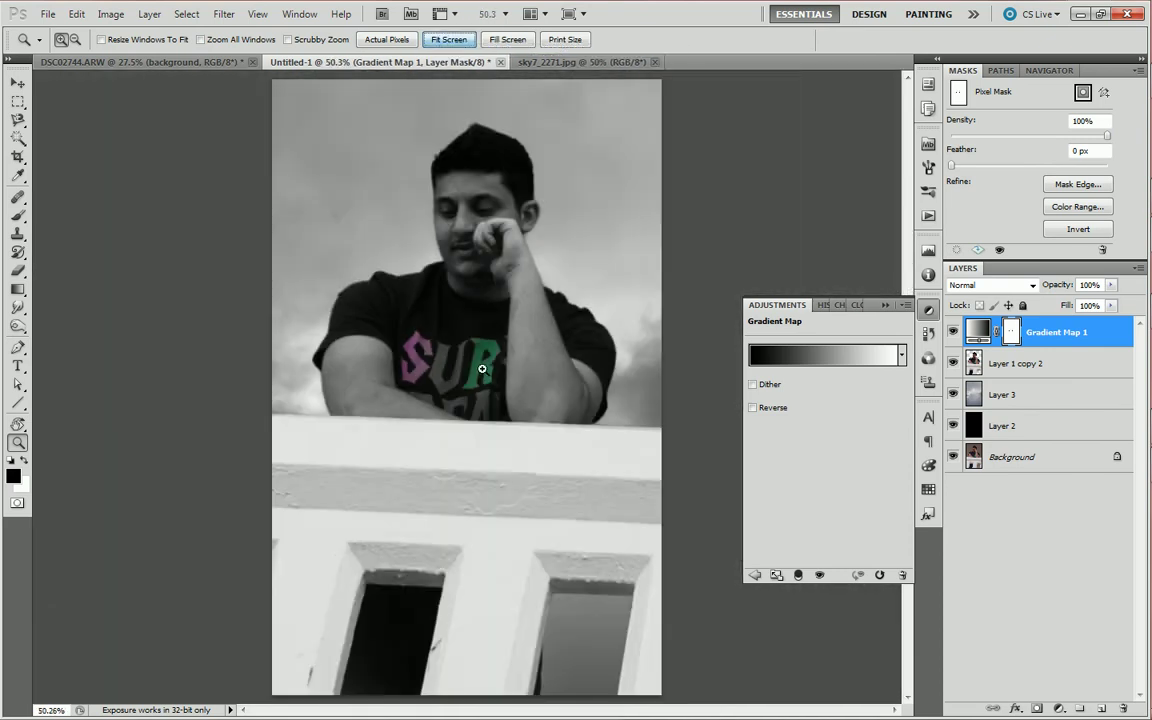
Add a new layer and load the FantasyLights-Dirt2.abr brush set
{"action": "key", "text": "ctrl+shift+n"}
{"action": "key", "text": "Return"}
{"action": "key", "text": "b"}
{"action": "right_click", "coordinate": [452, 187]}
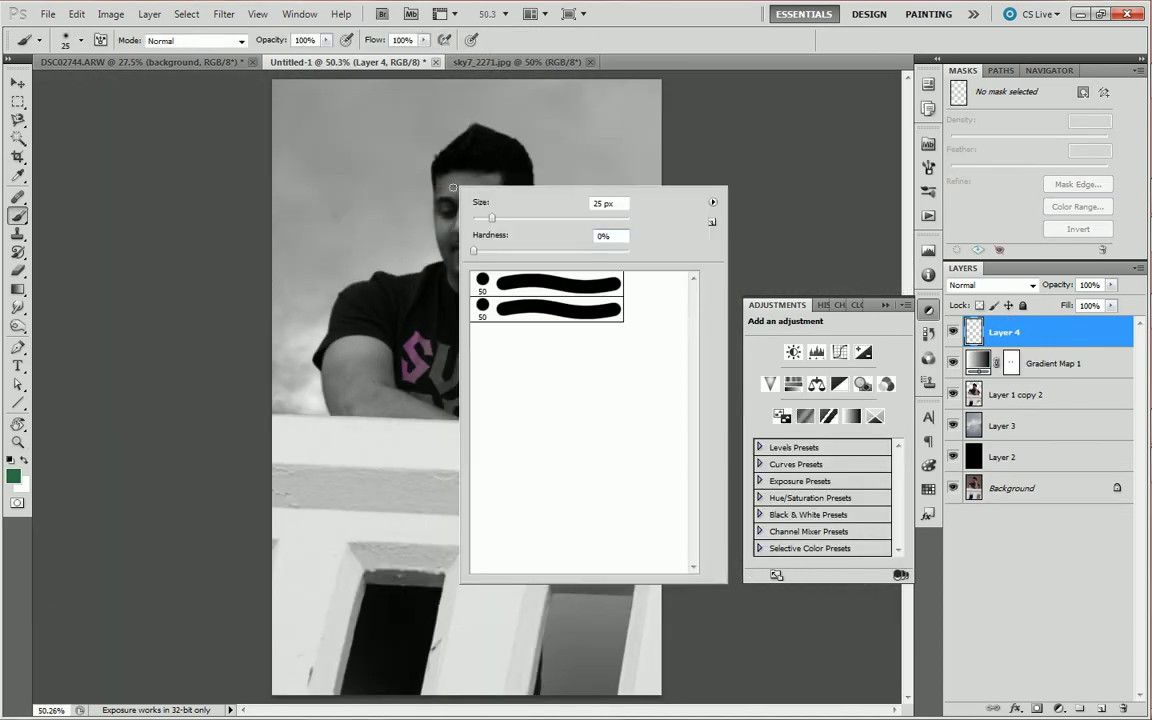
{"action": "left_click", "coordinate": [714, 204]}
{"action": "left_click", "coordinate": [766, 414]}
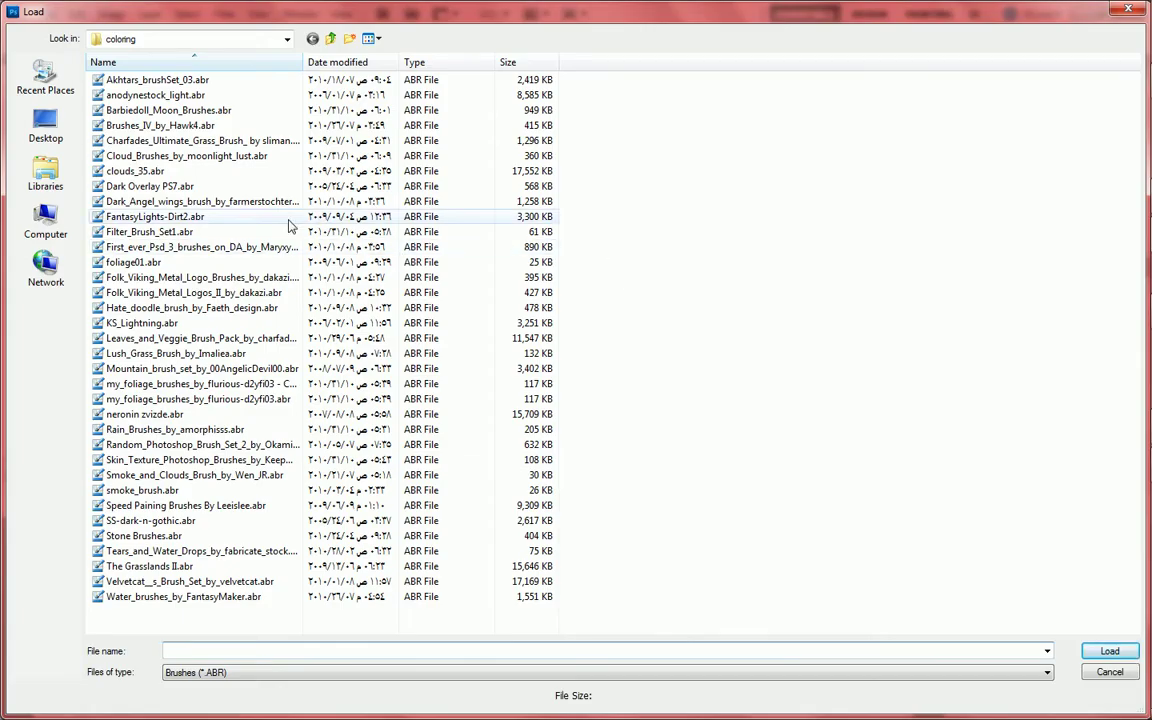
{"action": "left_click", "coordinate": [240, 222]}
{"action": "double_click", "coordinate": [240, 217]}
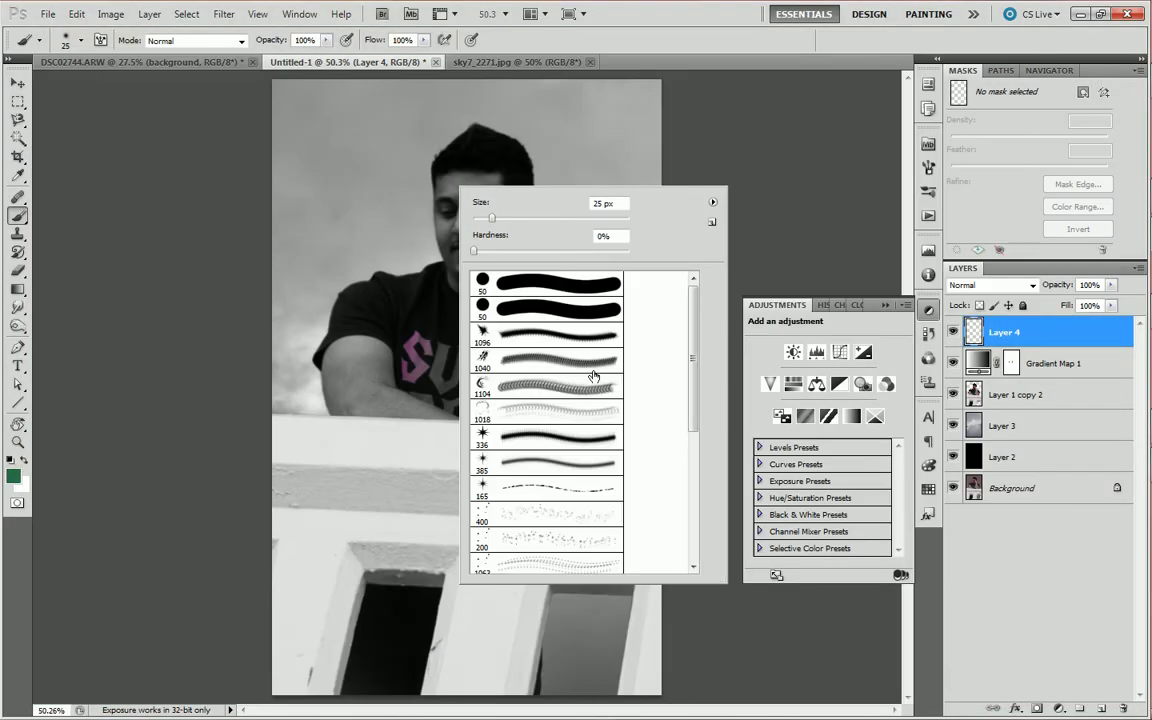
Paint white 400 px sparkles over the sky, the man and the balcony
{"action": "scroll", "coordinate": [594, 376], "scroll_direction": "down", "scroll_amount": 2}
{"action": "left_click", "coordinate": [545, 405]}
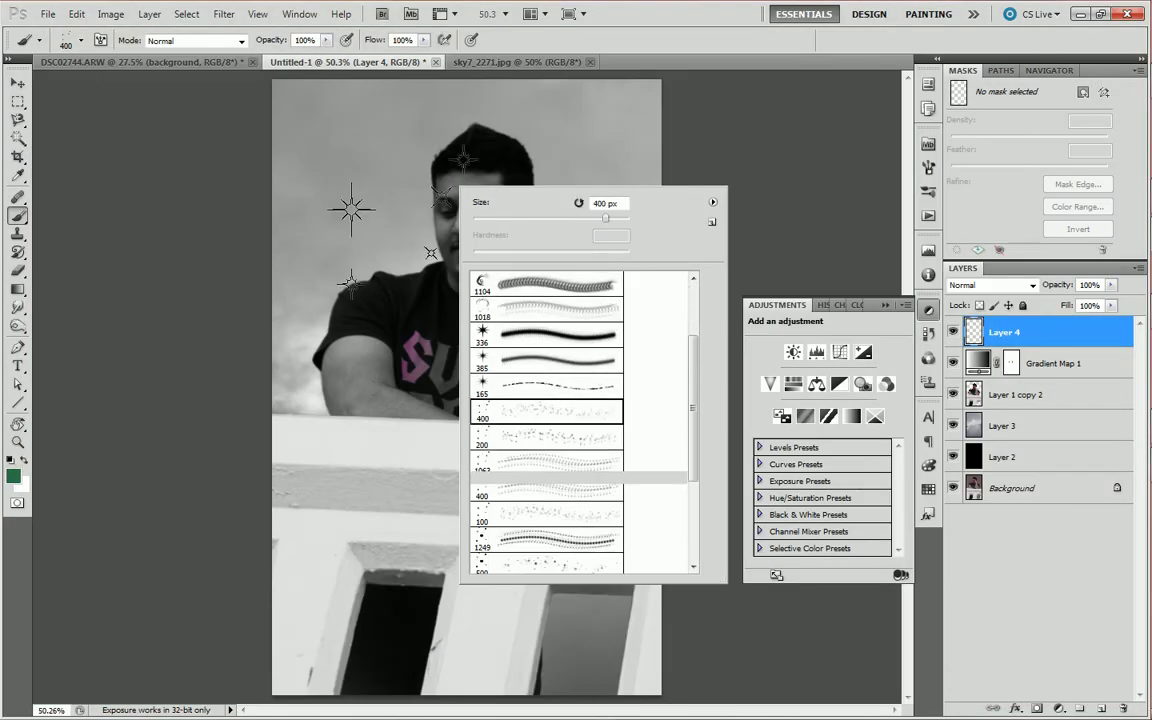
{"action": "key", "text": "Return"}
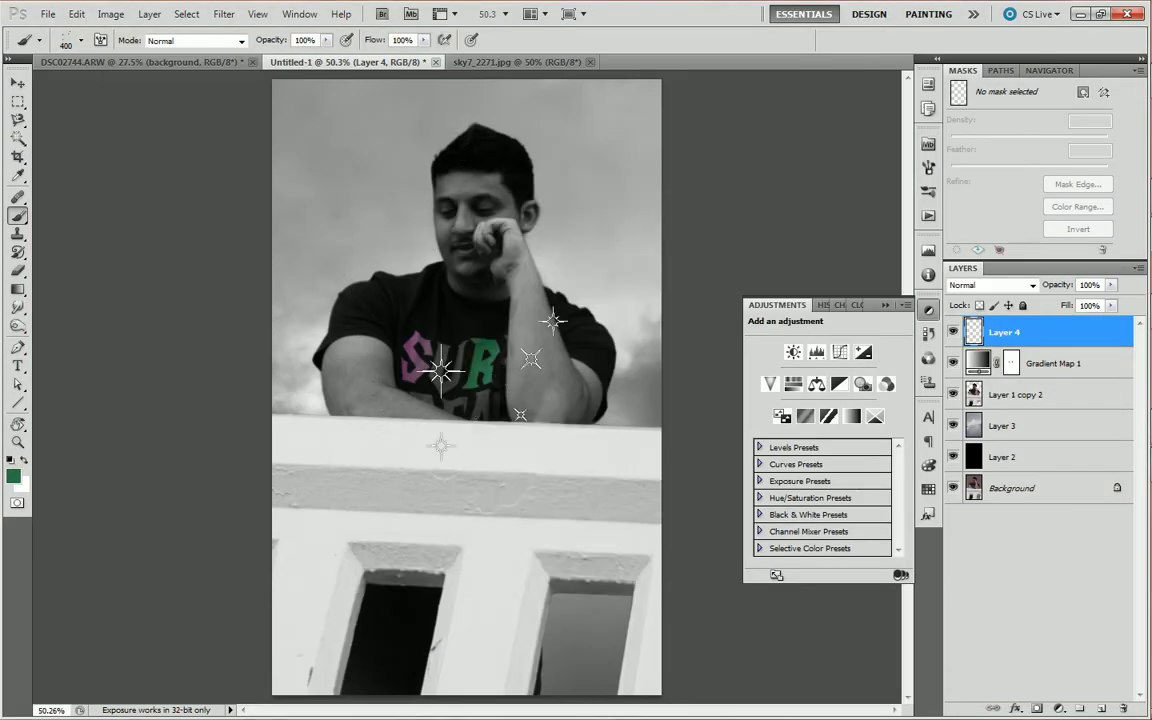
{"action": "key", "text": "x"}
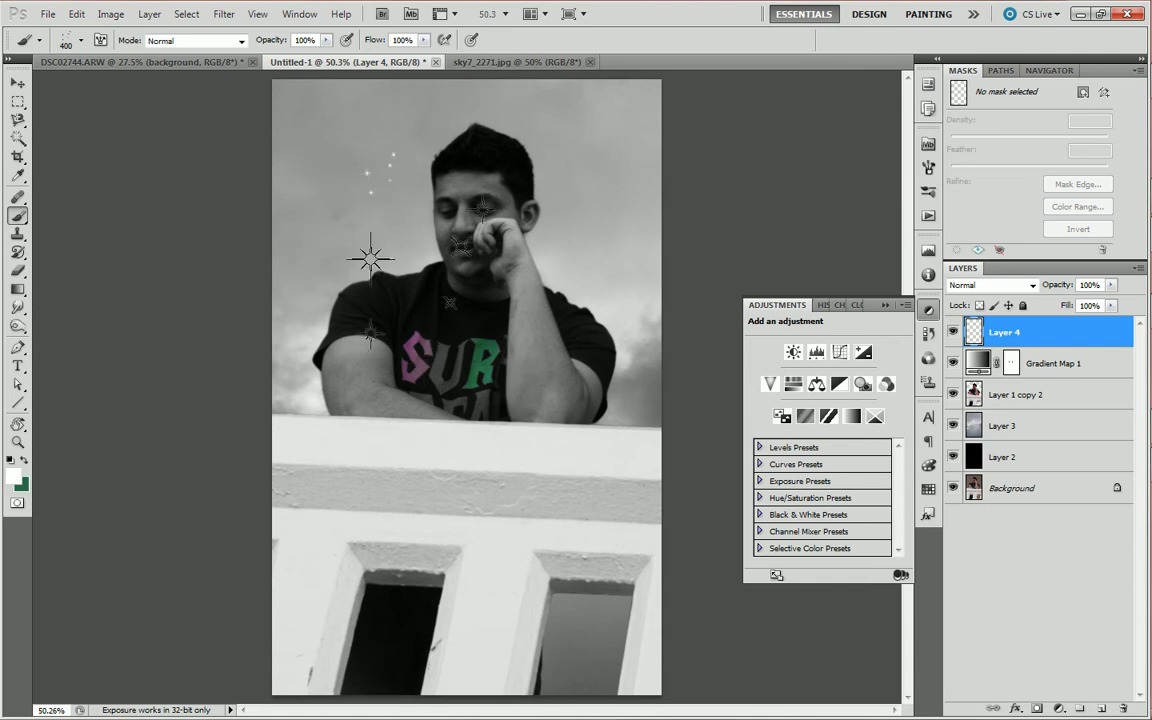
{"action": "left_click_drag", "start_coordinate": [400, 190], "coordinate": [371, 390]}
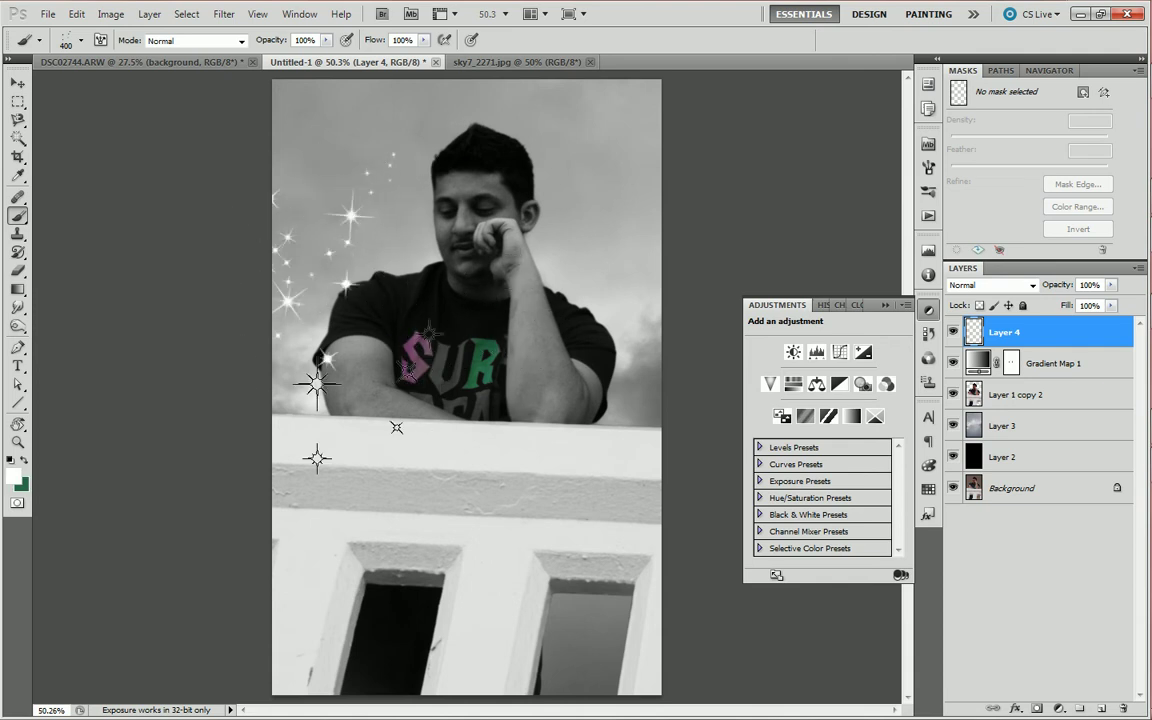
{"action": "mouse_move", "coordinate": [558, 128]}
{"action": "left_mouse_down"}
{"action": "mouse_move", "coordinate": [608, 378]}
{"action": "mouse_move", "coordinate": [584, 98]}
{"action": "mouse_move", "coordinate": [375, 116]}
{"action": "mouse_move", "coordinate": [410, 100]}
{"action": "left_mouse_up"}
{"action": "left_click_drag", "start_coordinate": [368, 534], "coordinate": [656, 473]}
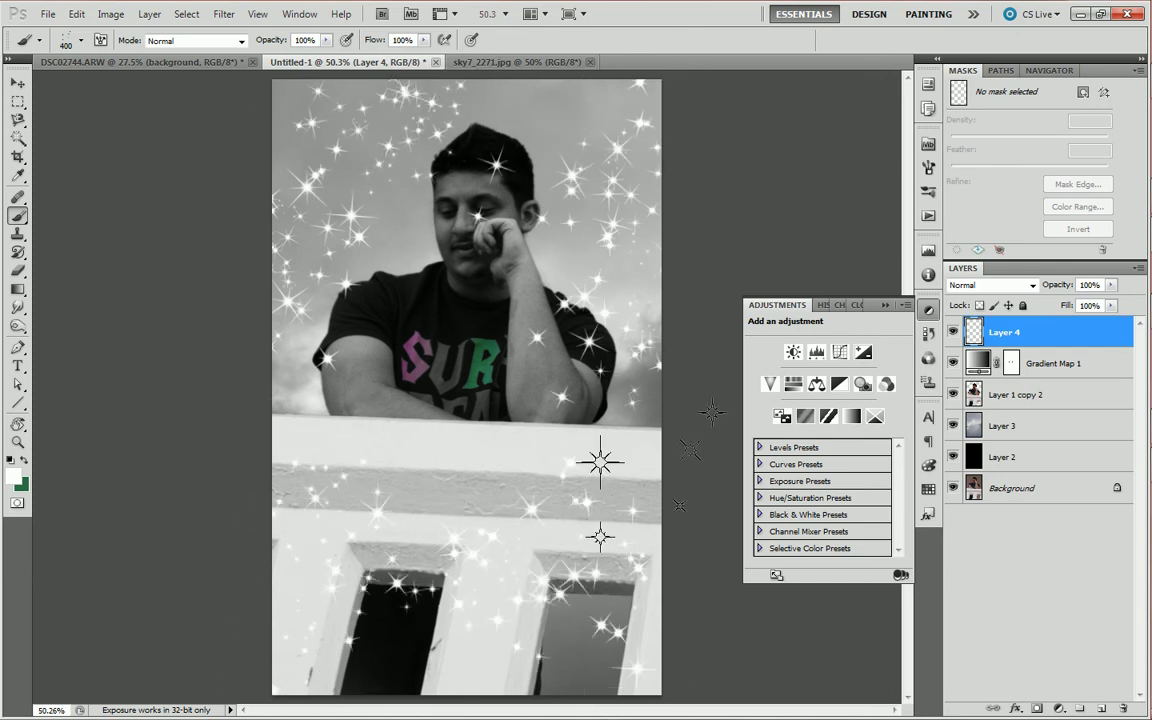
{"action": "left_click", "coordinate": [995, 285]}
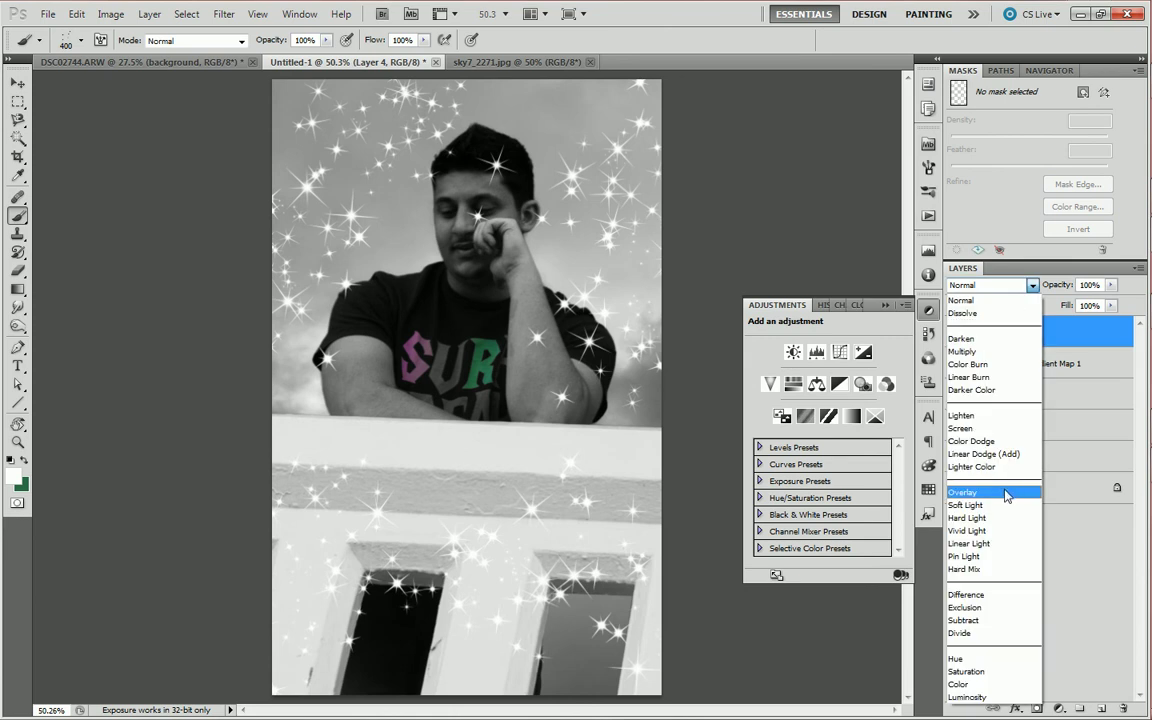
Set Layer 4 to Soft Light, move it below Layer 1 copy 2, and stamp 1249 bokeh circles
{"action": "left_click", "coordinate": [1003, 490]}
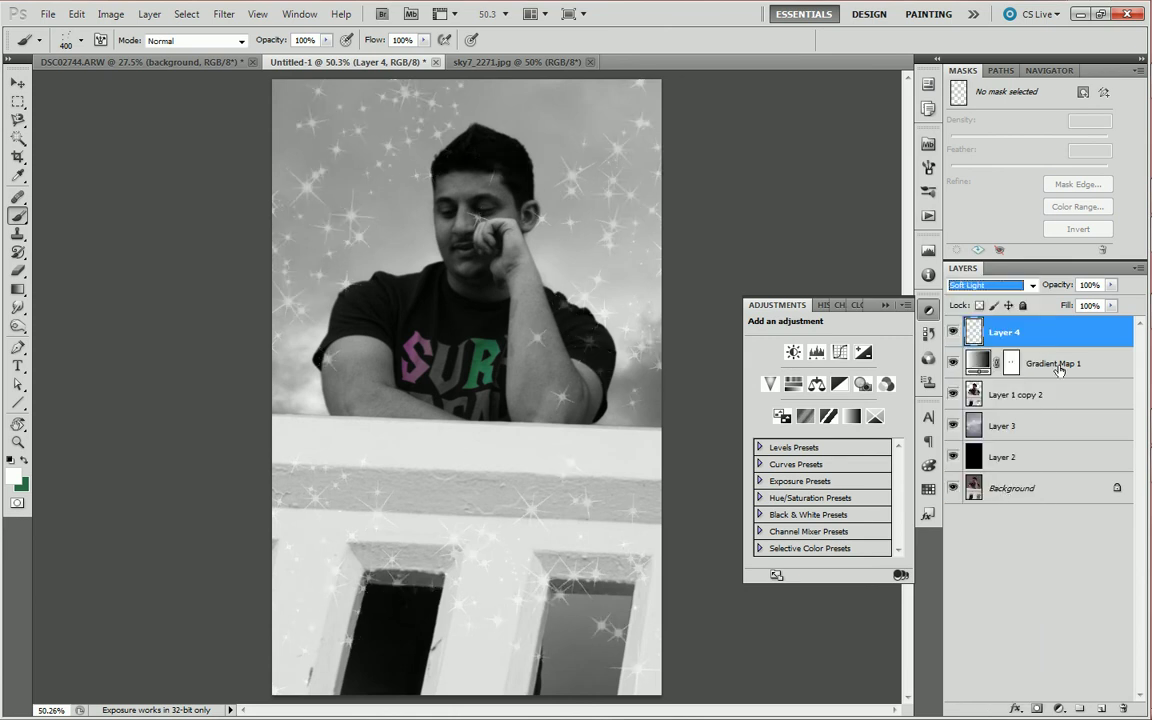
{"action": "left_click_drag", "start_coordinate": [1059, 370], "coordinate": [1056, 410]}
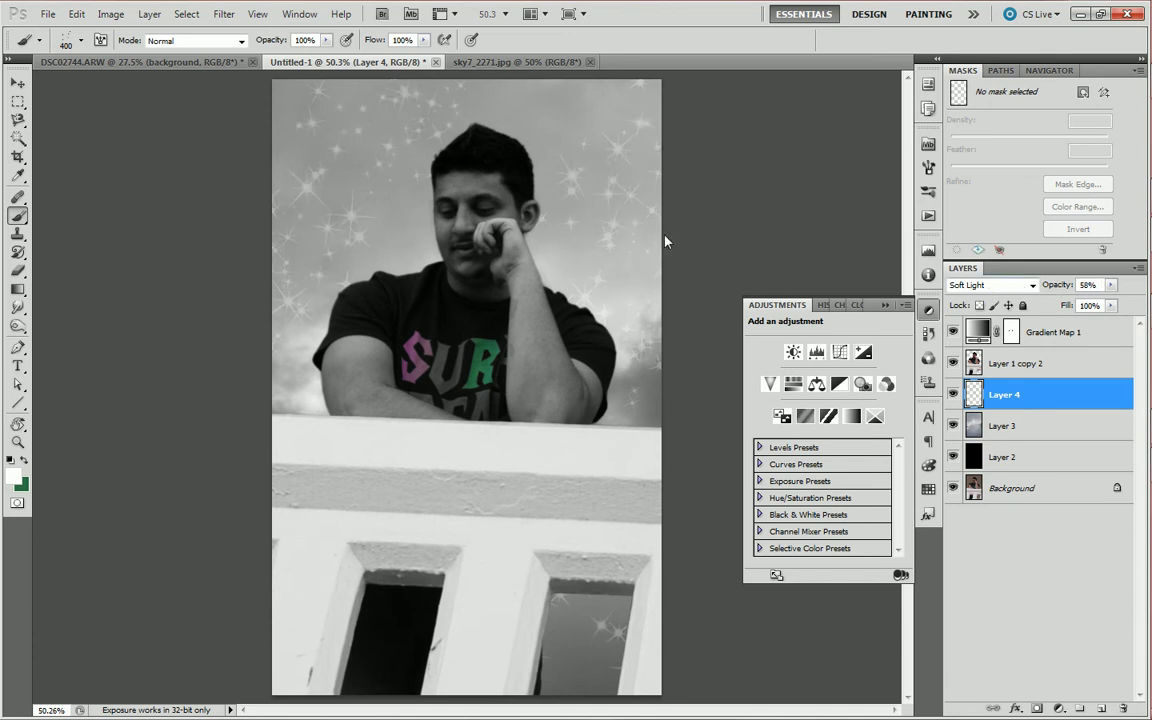
{"action": "right_click", "coordinate": [487, 275]}
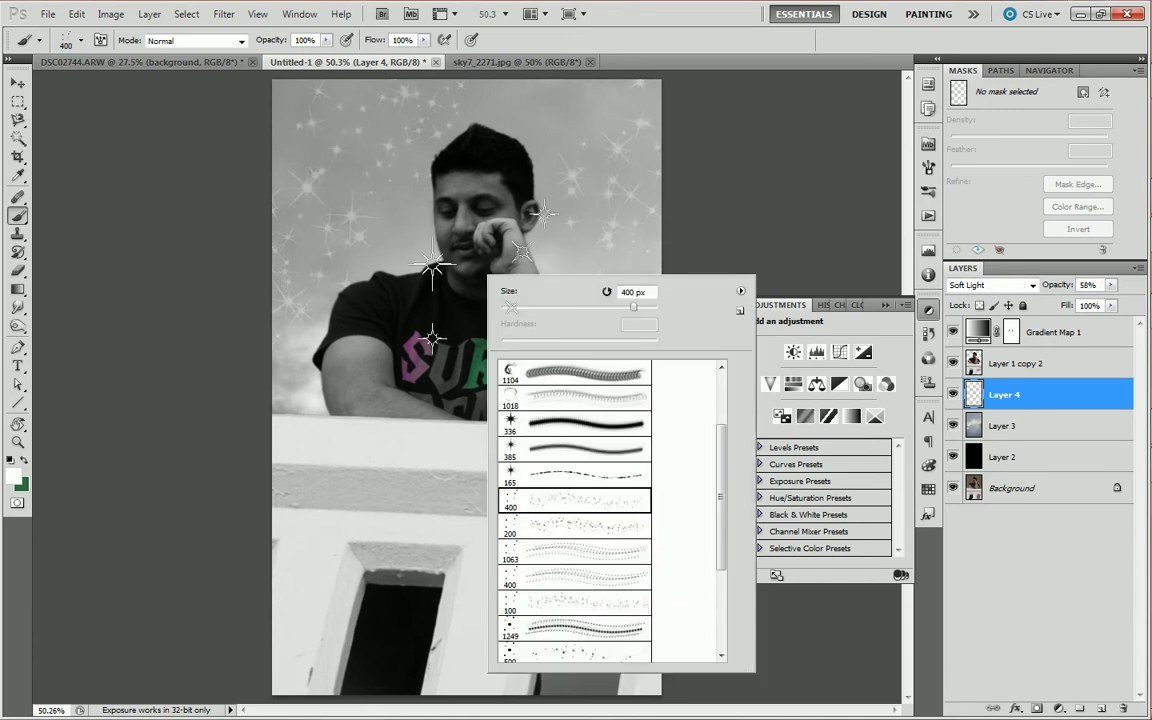
{"action": "double_click", "coordinate": [585, 627]}
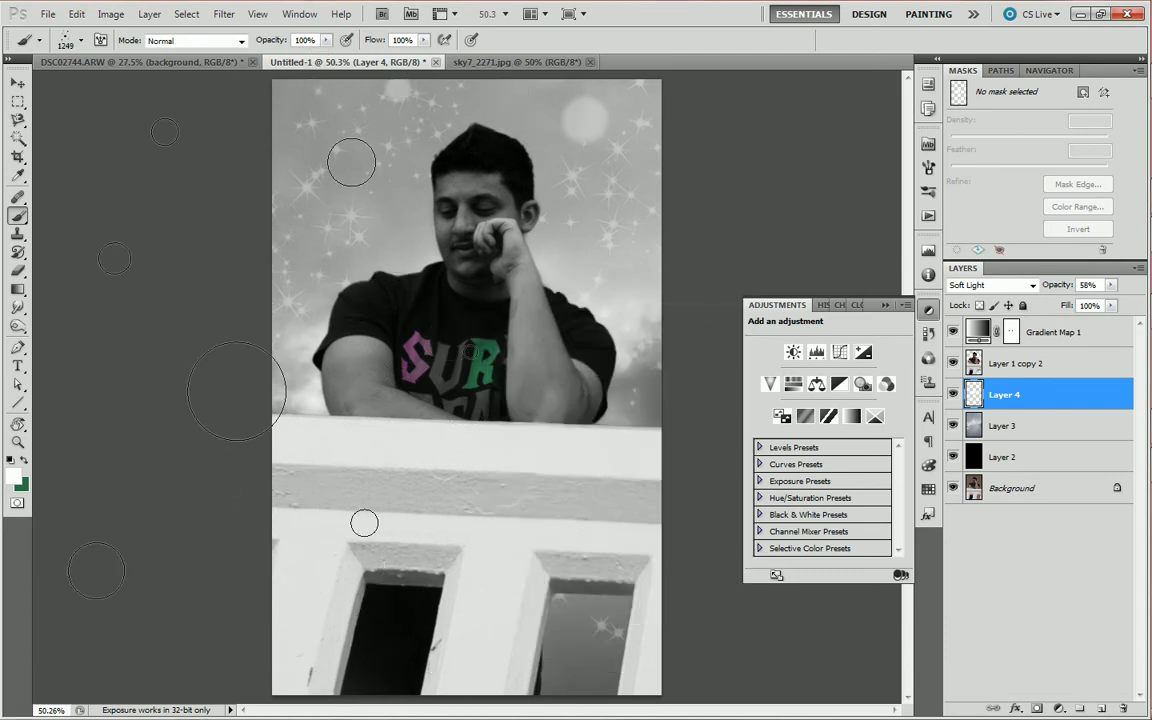
{"action": "left_click", "coordinate": [473, 375]}
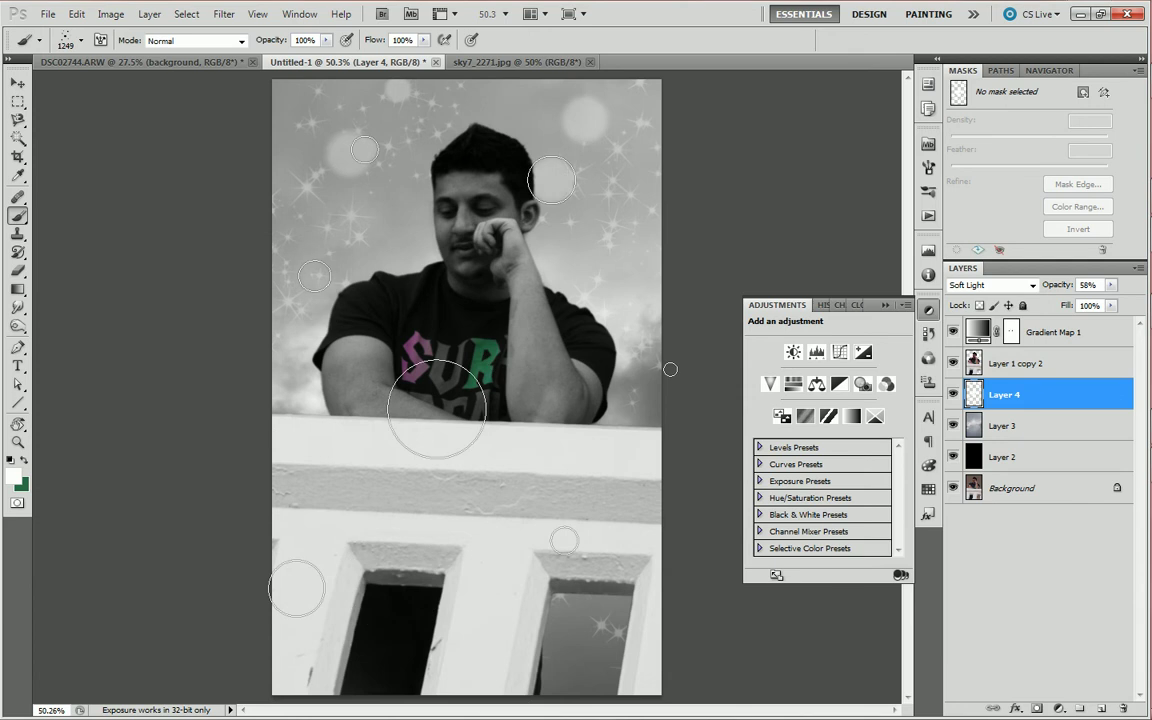
{"action": "right_click", "coordinate": [478, 318]}
Create Layer 5 above Layer 1 copy 2 and stamp the 1104 swirl beside the man
{"action": "left_click", "coordinate": [592, 414]}
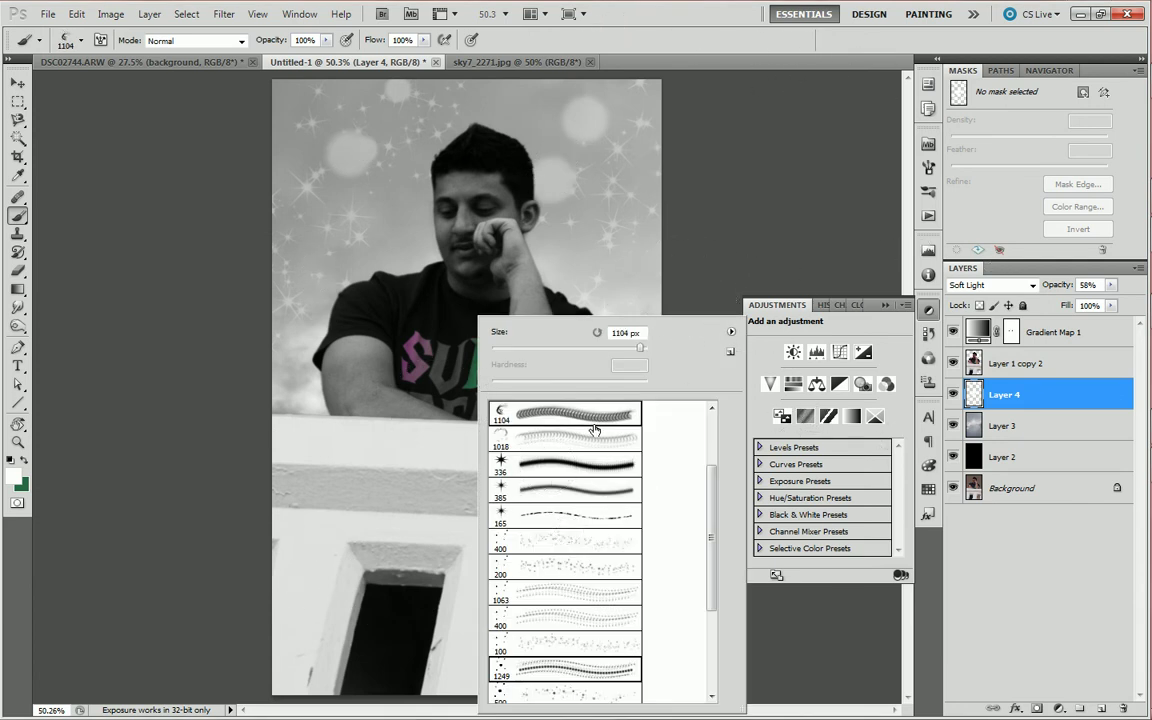
{"action": "key", "text": "Return"}
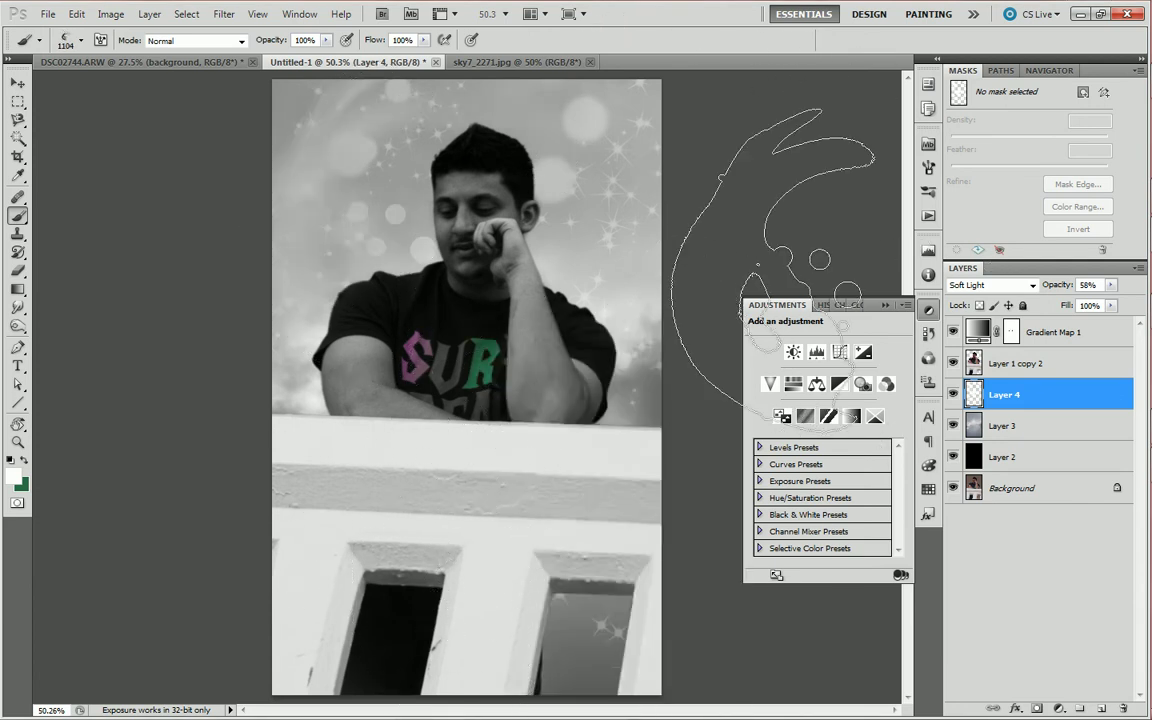
{"action": "left_click", "coordinate": [1030, 332]}
{"action": "left_click", "coordinate": [1068, 366]}
{"action": "key", "text": "ctrl+shift+n"}
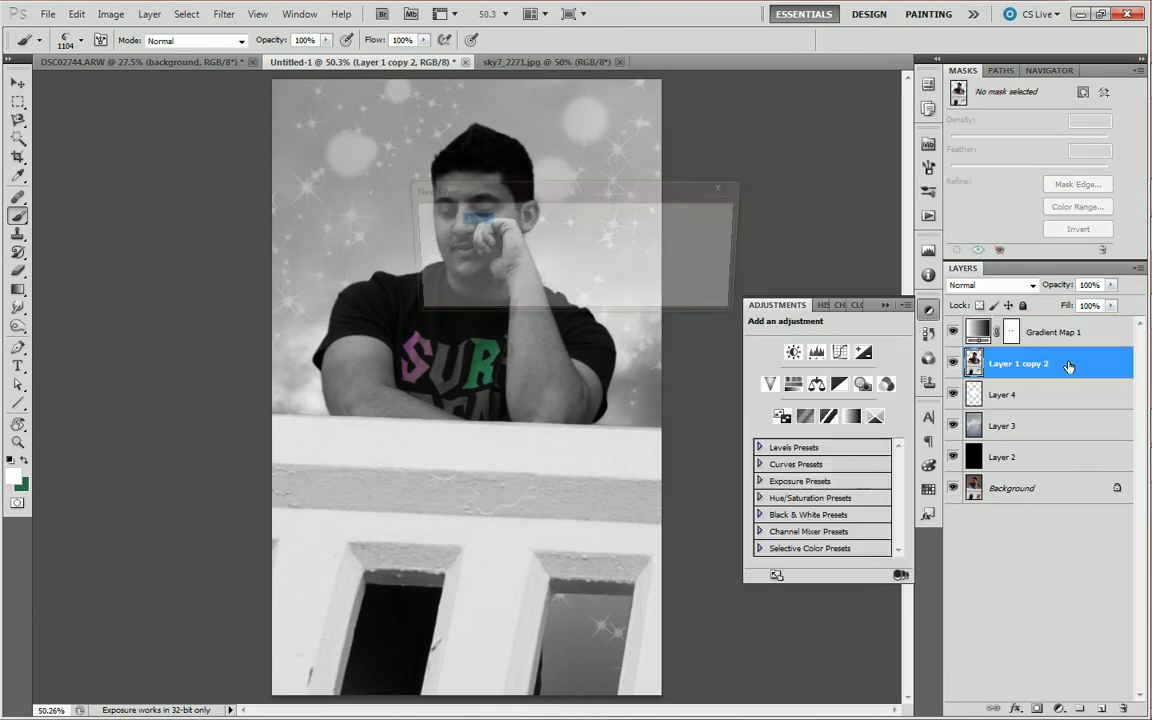
{"action": "key", "text": "Return"}
{"action": "left_click", "coordinate": [445, 265]}
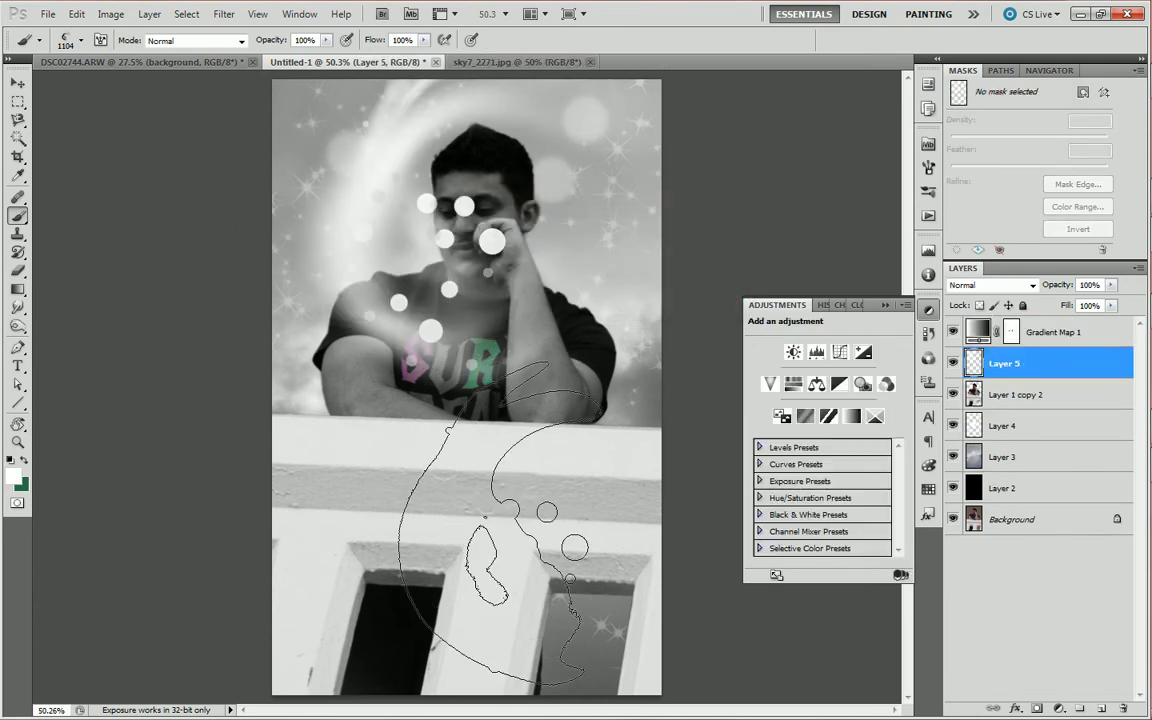
{"action": "key", "text": "ctrl+z"}
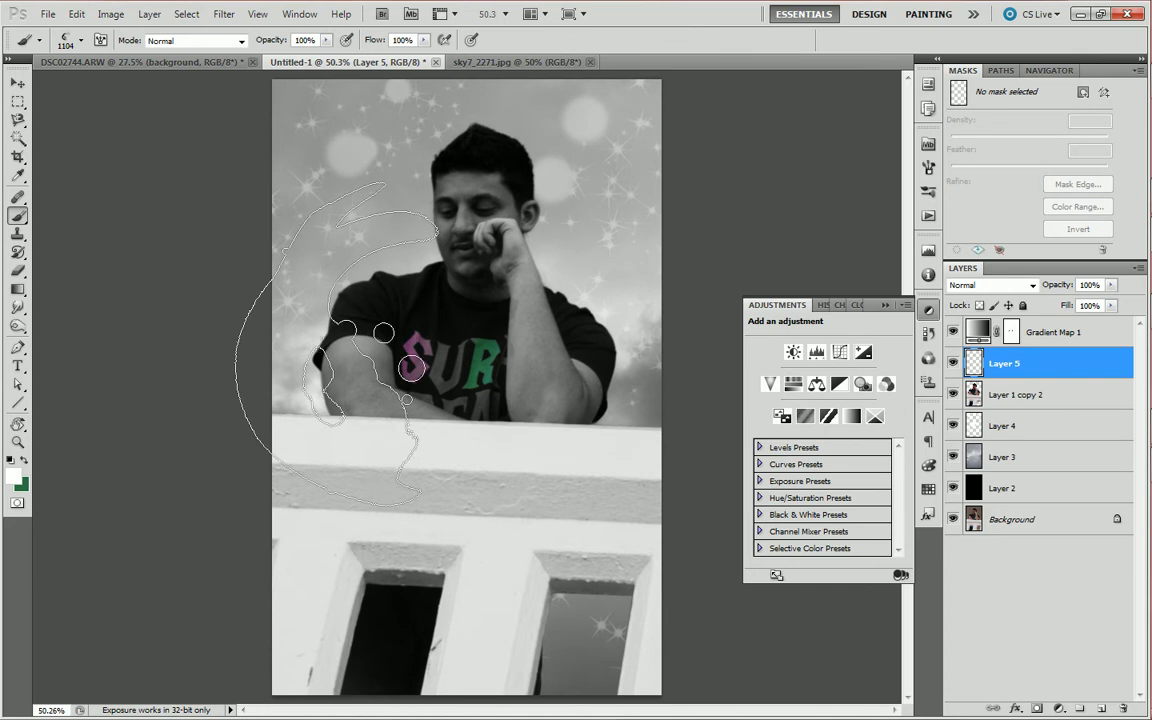
{"action": "left_click", "coordinate": [337, 343]}
Set Layer 5 to Overlay, reset default colours, and zoom the view to 50%
{"action": "left_click", "coordinate": [1015, 286]}
{"action": "left_click", "coordinate": [975, 474]}
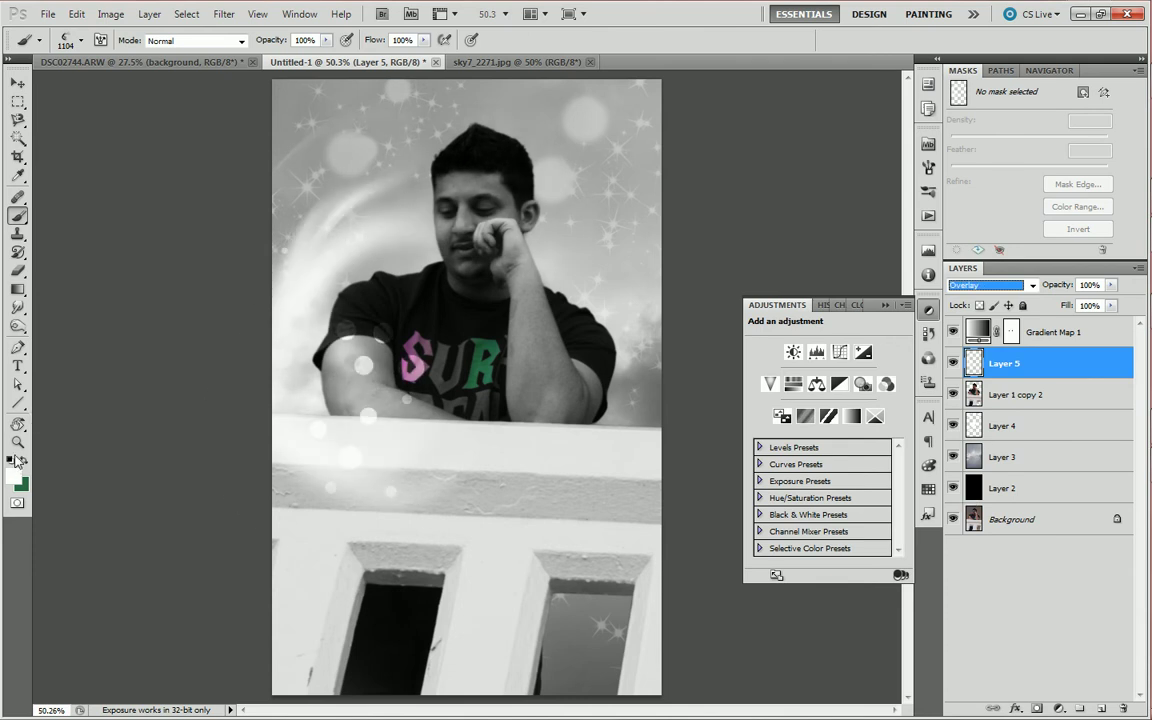
{"action": "left_click", "coordinate": [12, 459]}
{"action": "left_click", "coordinate": [17, 441]}
{"action": "left_click", "coordinate": [350, 413]}
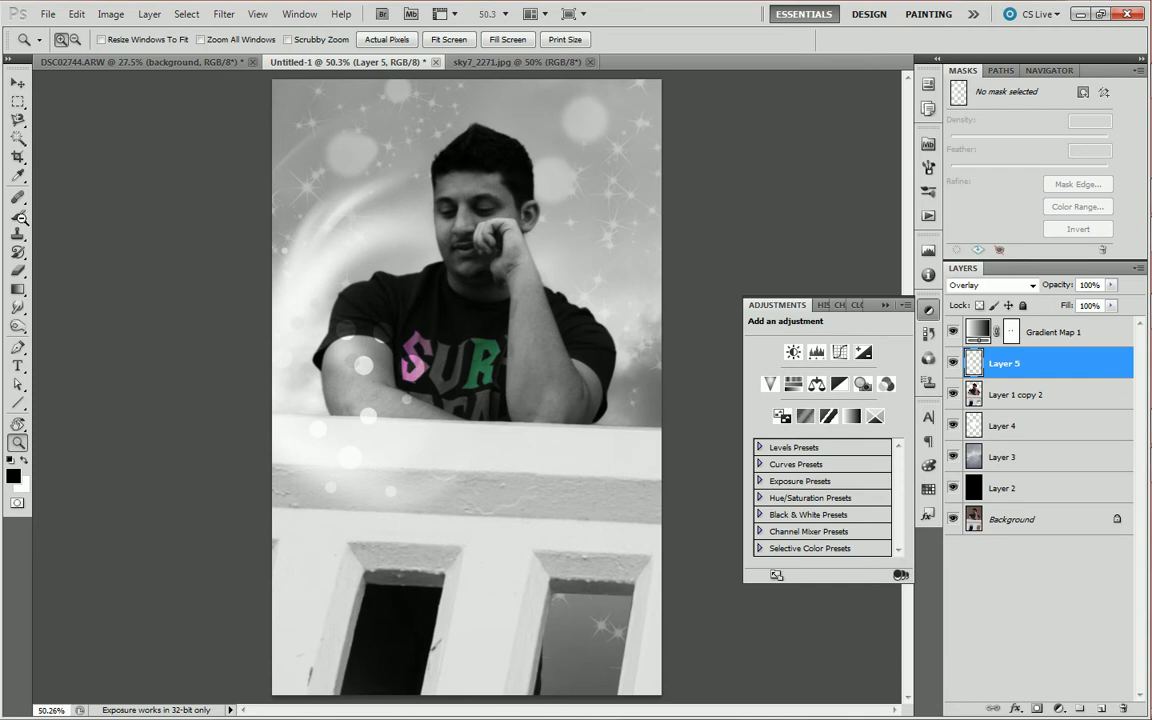
{"action": "type", "text": "50"}
{"action": "key", "text": "Return"}
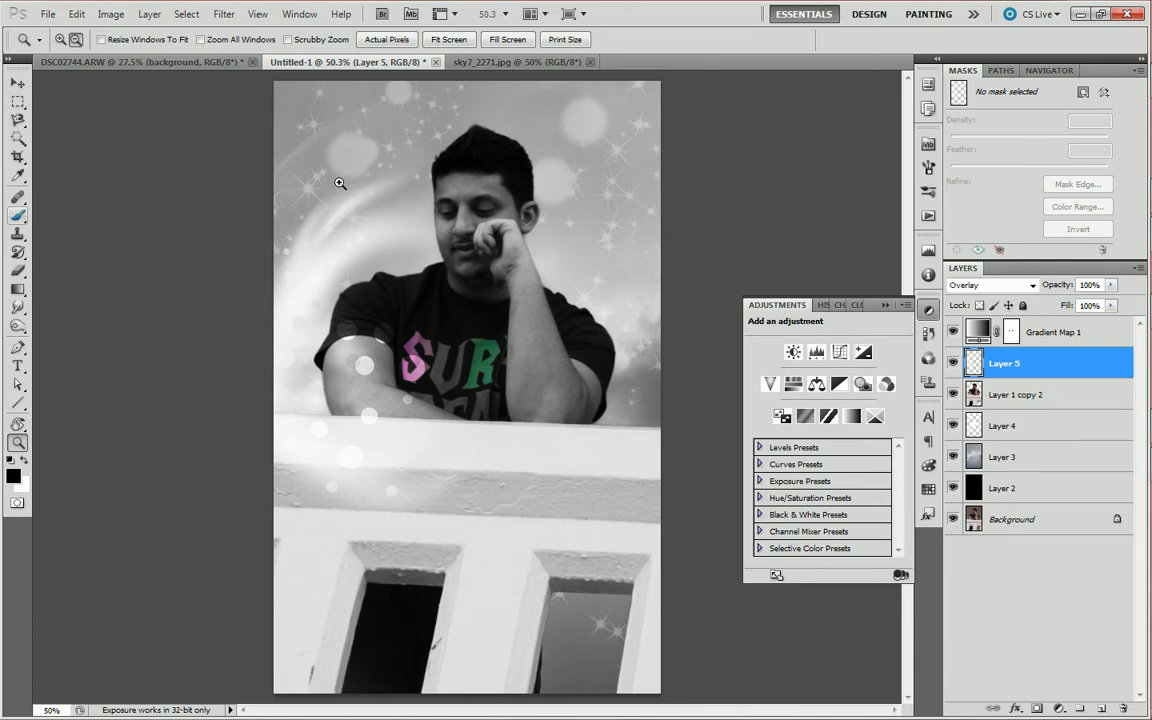
Reset the brush presets to the default set
{"action": "left_click", "coordinate": [18, 216]}
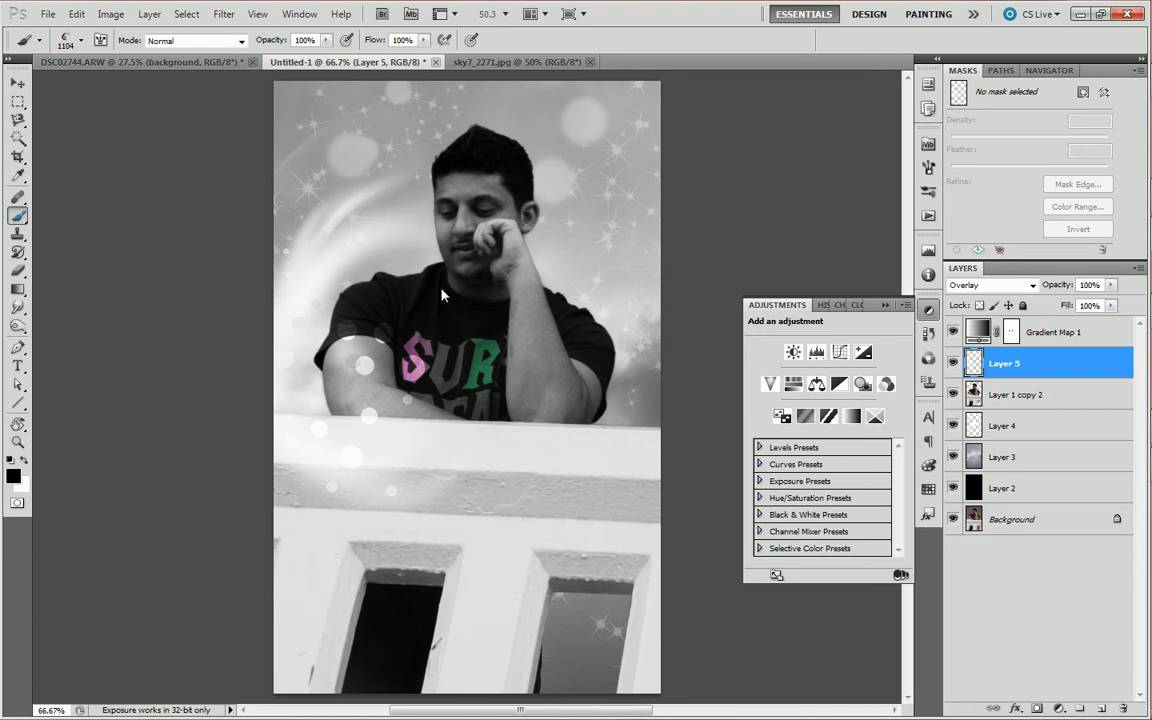
{"action": "left_click_drag", "start_coordinate": [443, 294], "coordinate": [525, 280]}
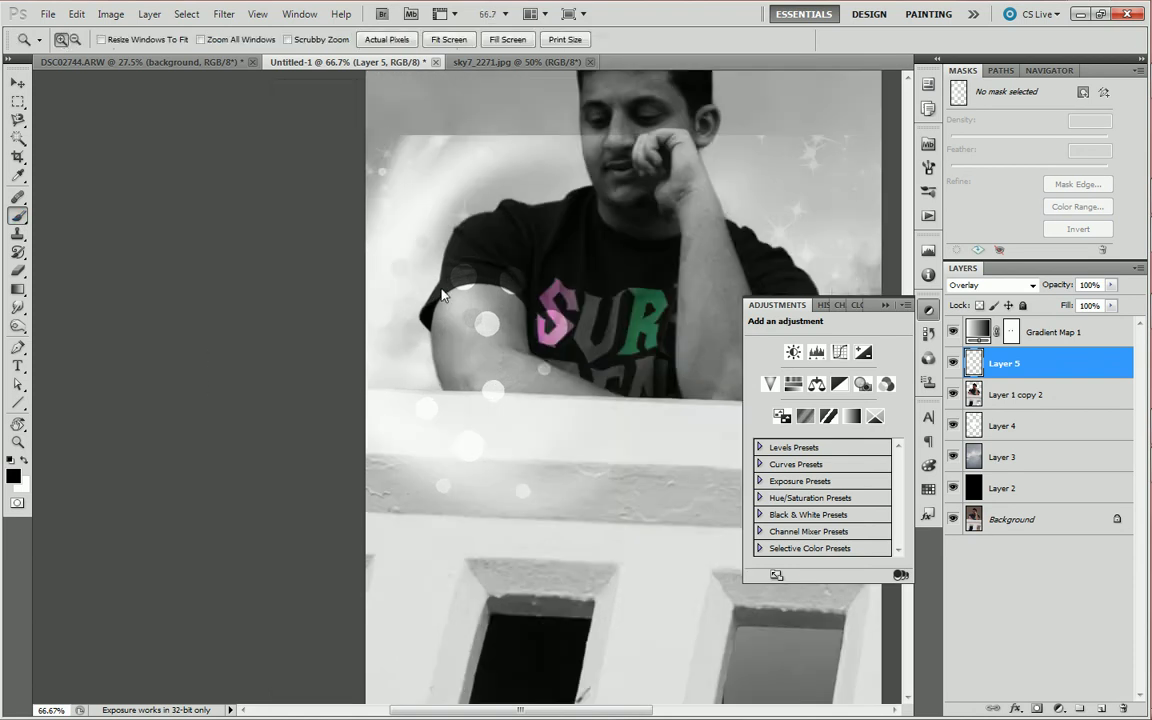
{"action": "right_click", "coordinate": [449, 292]}
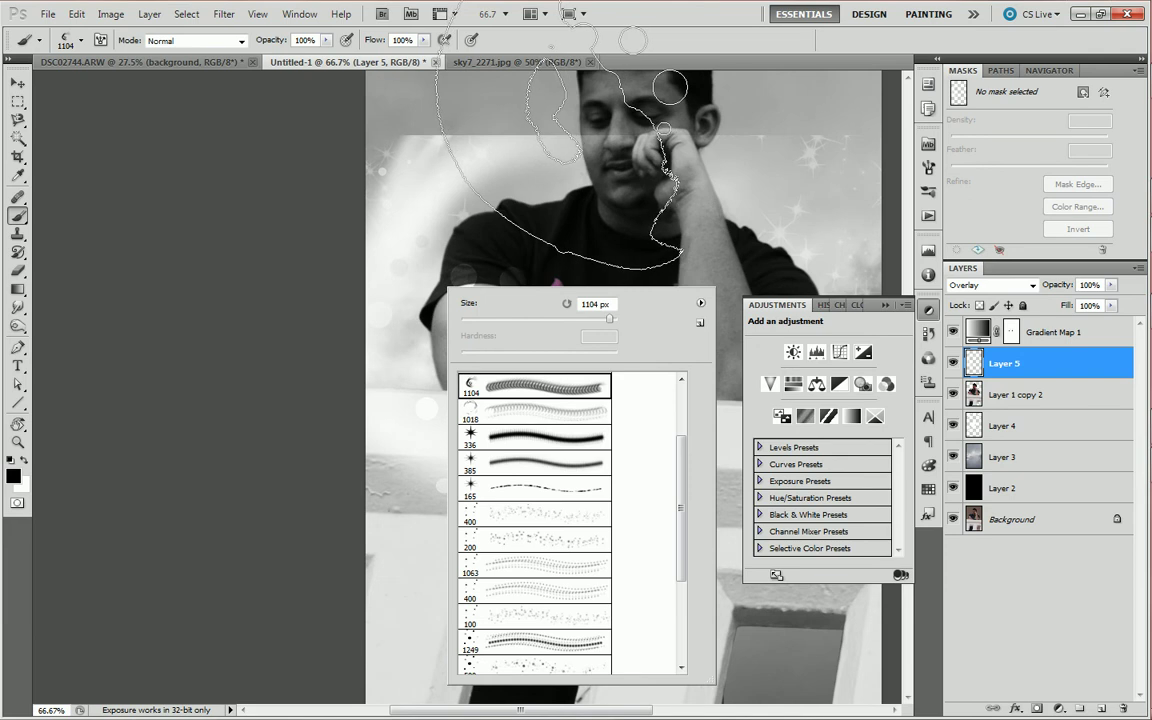
{"action": "left_click", "coordinate": [700, 301]}
{"action": "left_click", "coordinate": [697, 375]}
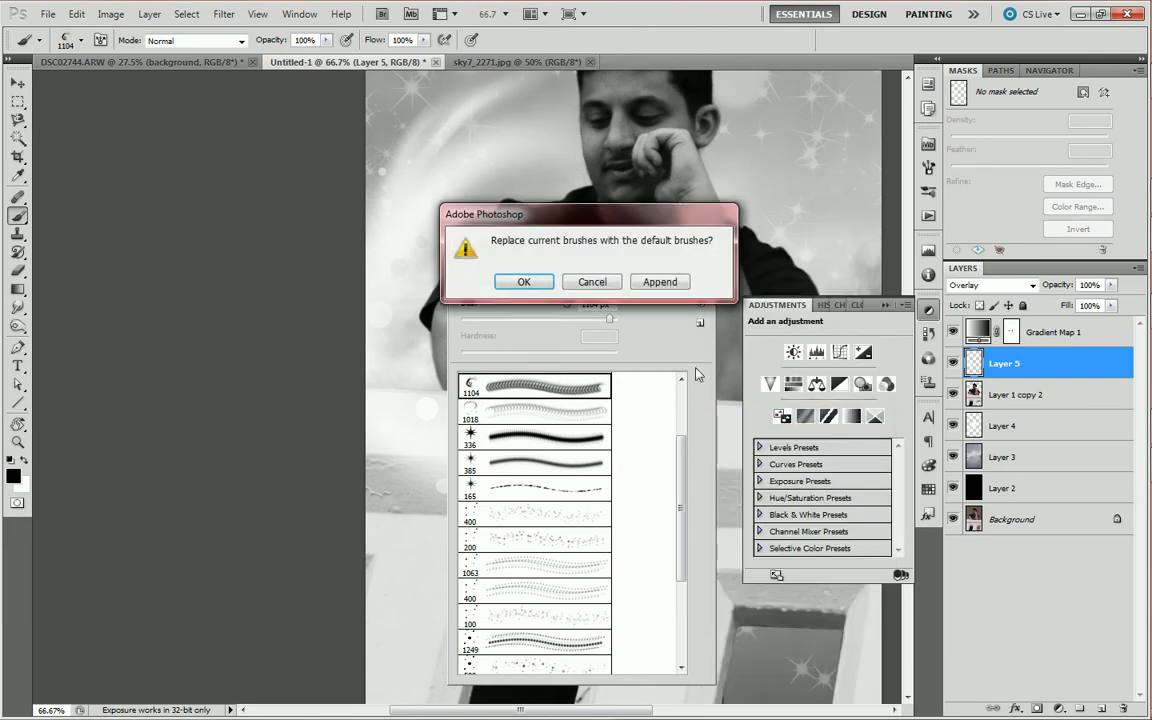
{"action": "left_click", "coordinate": [544, 287]}
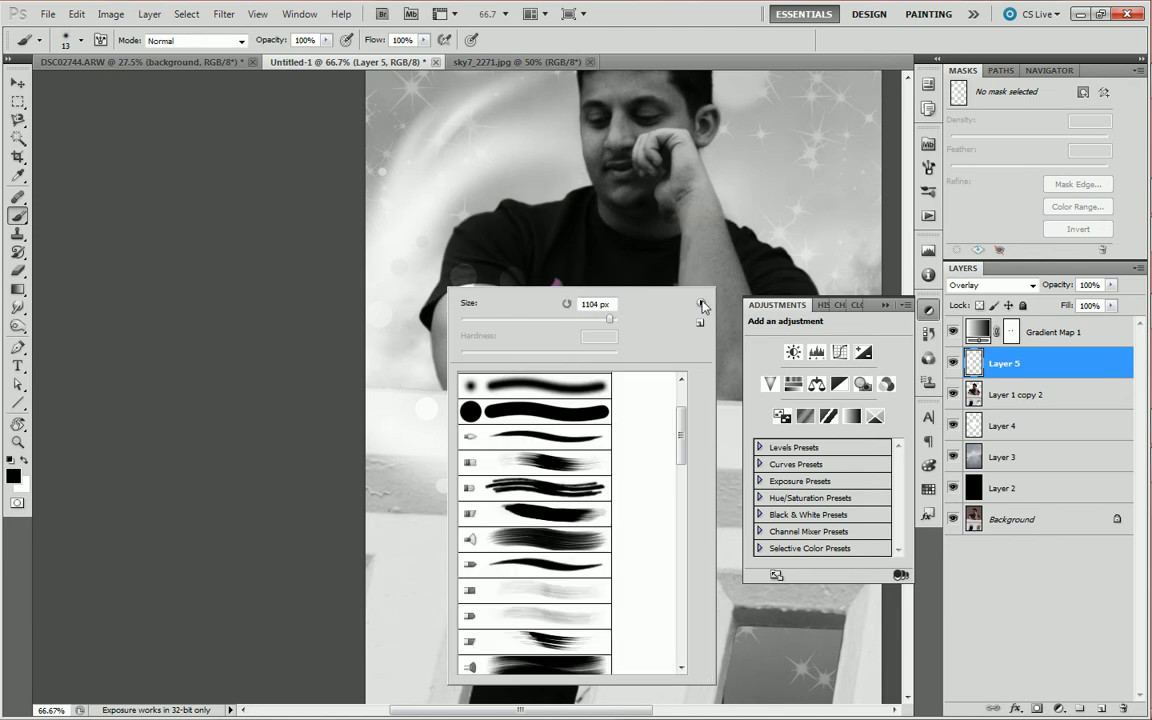
Load New_Splatters_Brushes_by_corelila.abr from the Brushes folder
{"action": "left_click", "coordinate": [700, 301]}
{"action": "left_click", "coordinate": [757, 430]}
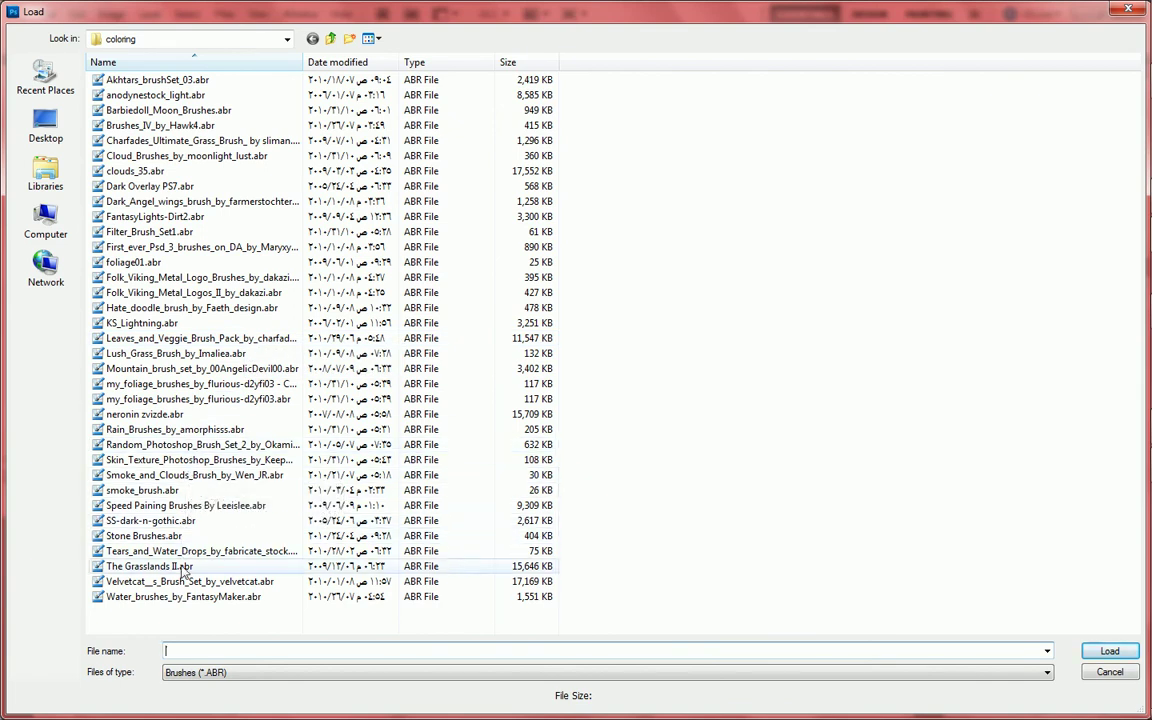
{"action": "left_click", "coordinate": [332, 38]}
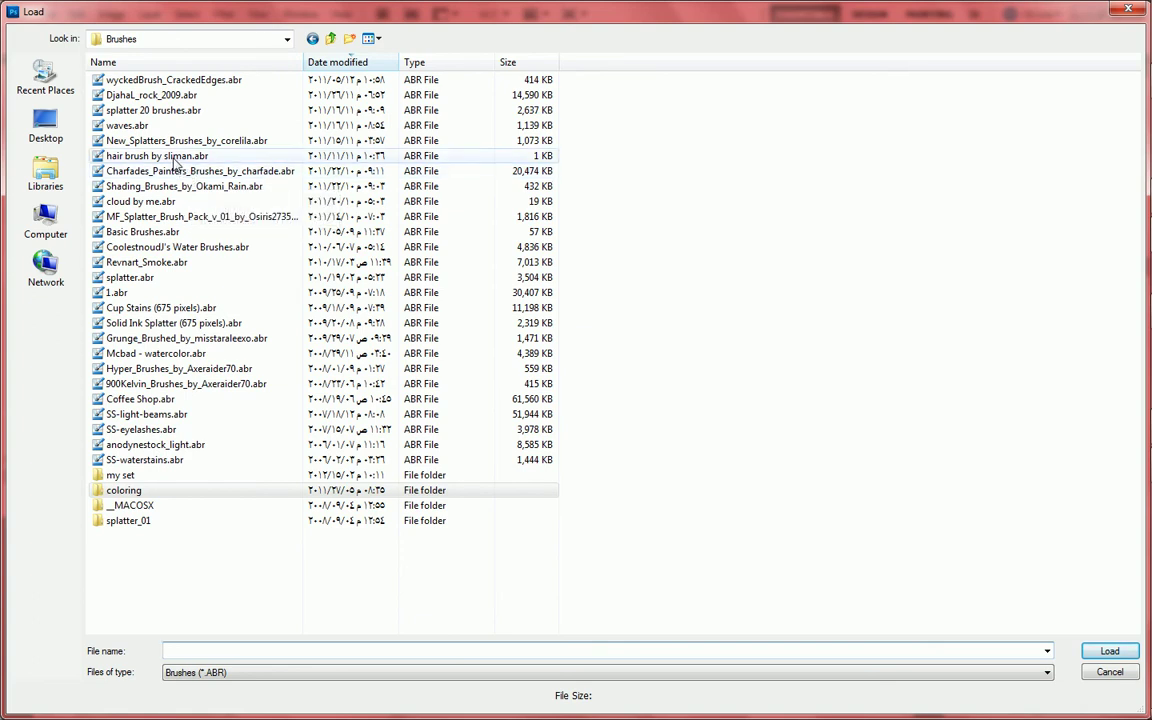
{"action": "left_click", "coordinate": [171, 143]}
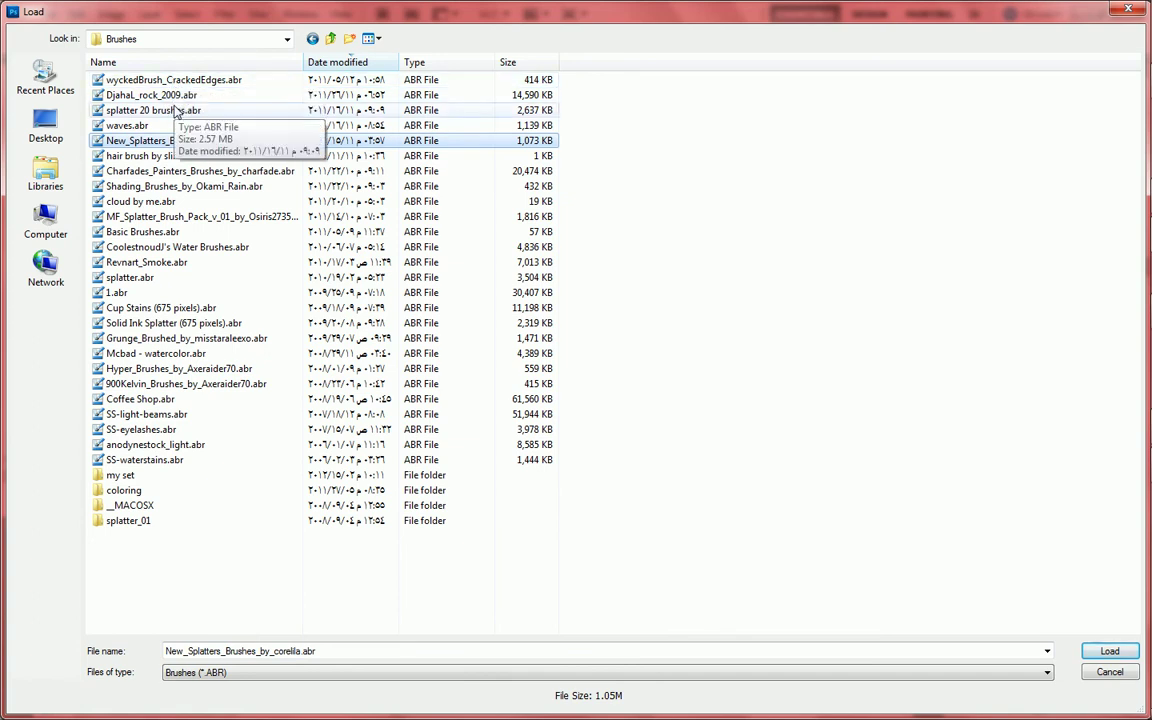
{"action": "key", "text": "Return"}
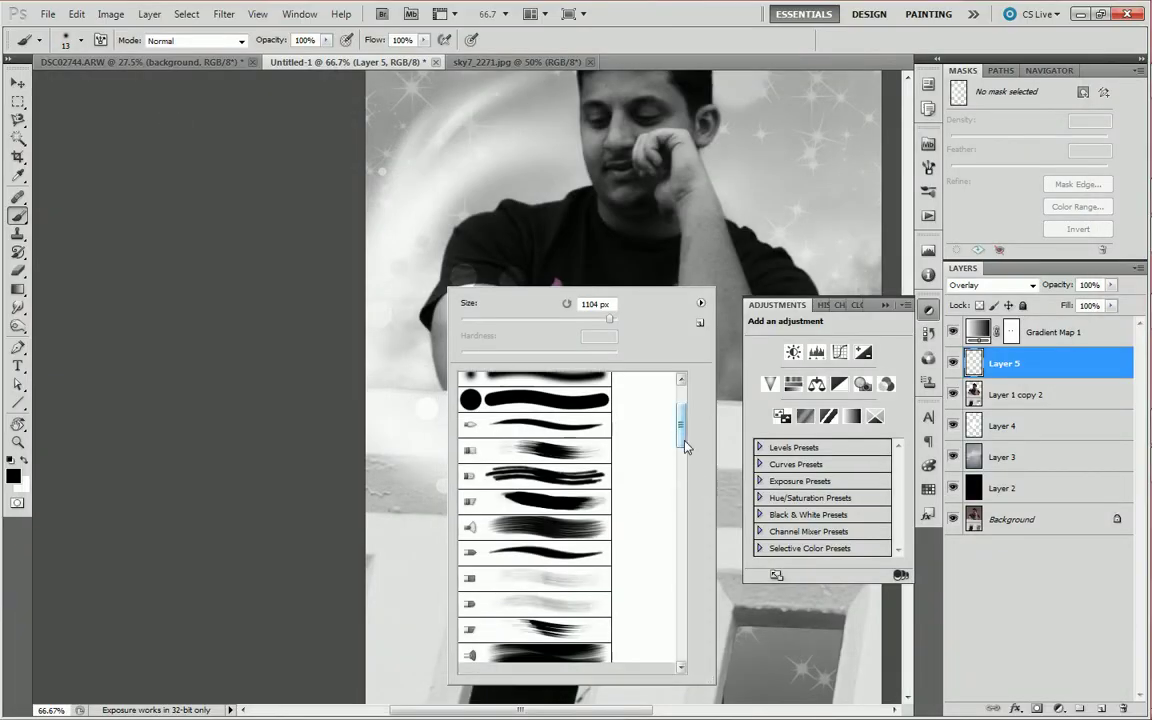
Pick the 988 splatter brush, undo a test stamp, and fit the image
{"action": "left_click_drag", "start_coordinate": [680, 430], "coordinate": [681, 645]}
{"action": "left_click", "coordinate": [540, 432]}
{"action": "left_click", "coordinate": [470, 290]}
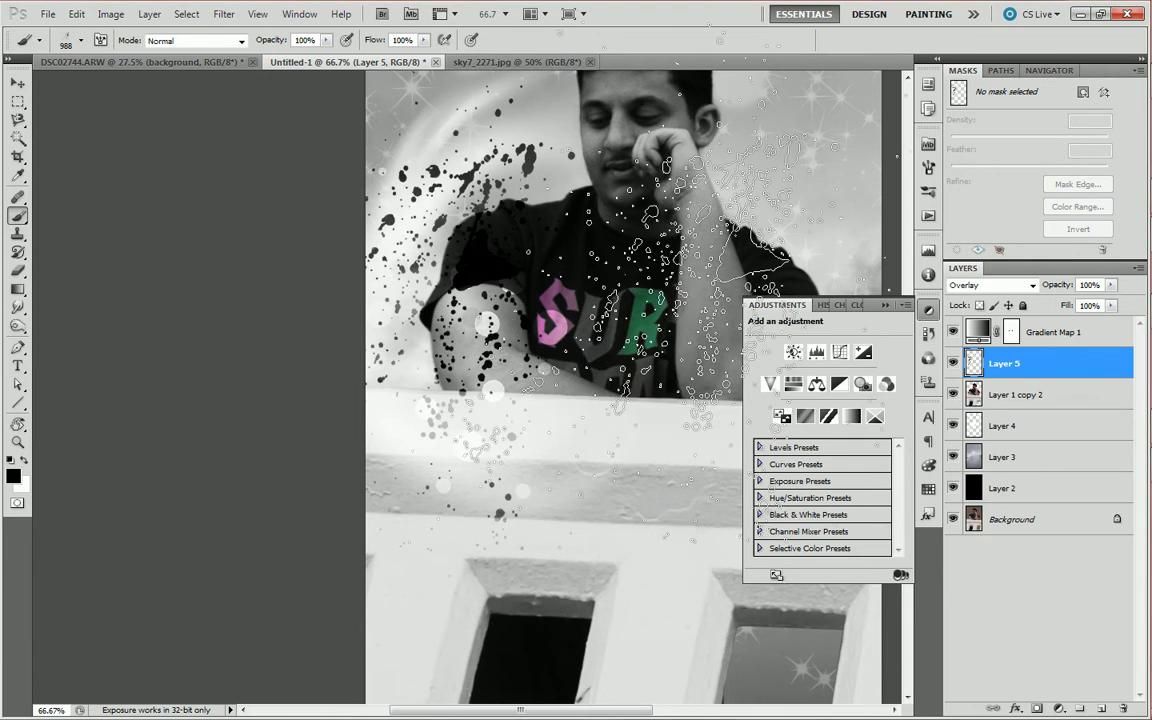
{"action": "key", "text": "ctrl+z"}
{"action": "key", "text": "z"}
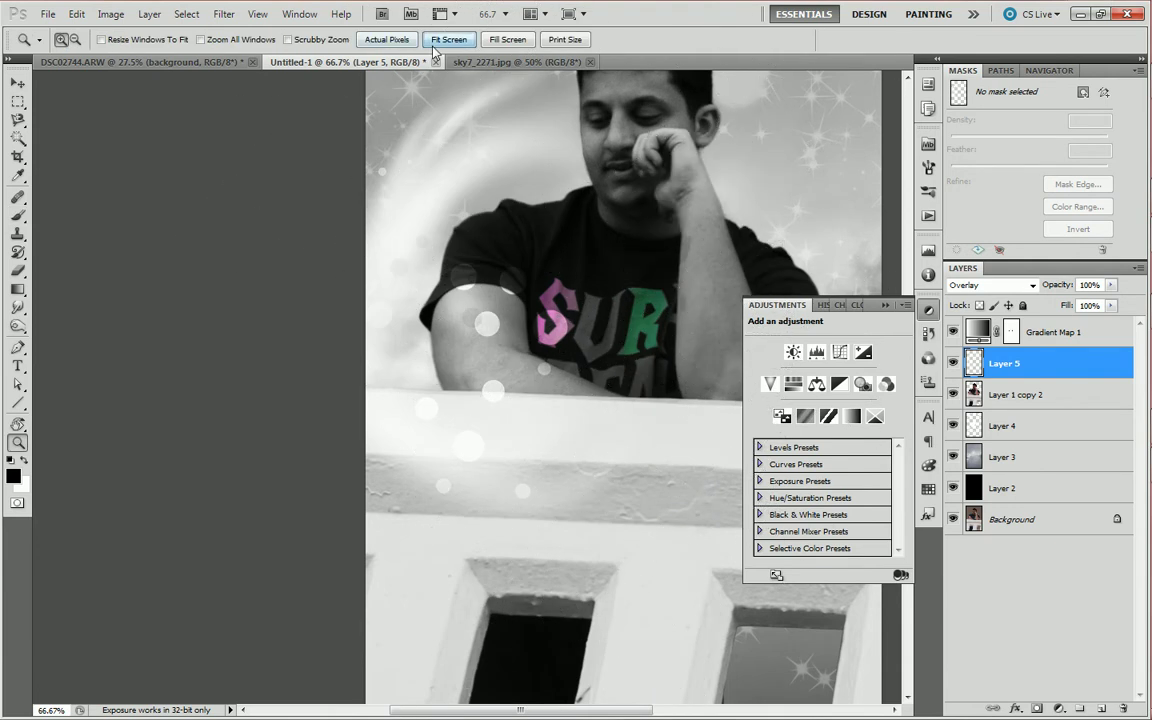
{"action": "left_click", "coordinate": [433, 47]}
Duplicate Layer 1 copy 2 and scale the copy up and wider
{"action": "left_click", "coordinate": [995, 398]}
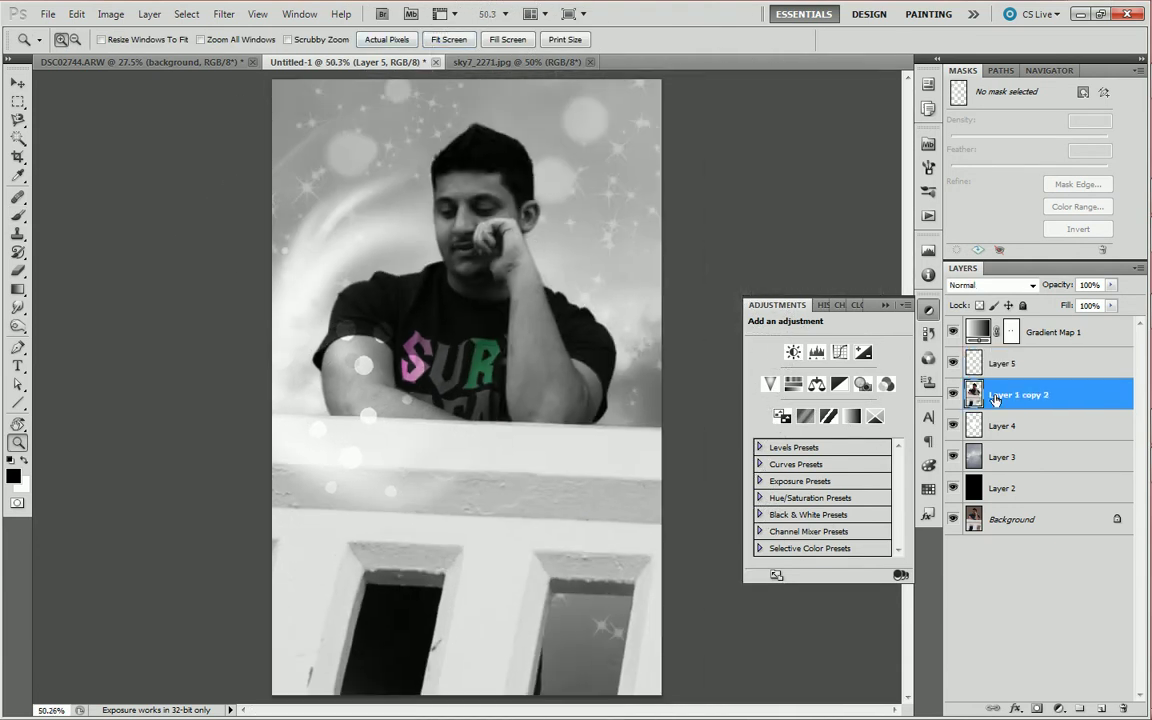
{"action": "key", "text": "ctrl+j"}
{"action": "key", "text": "ctrl+t"}
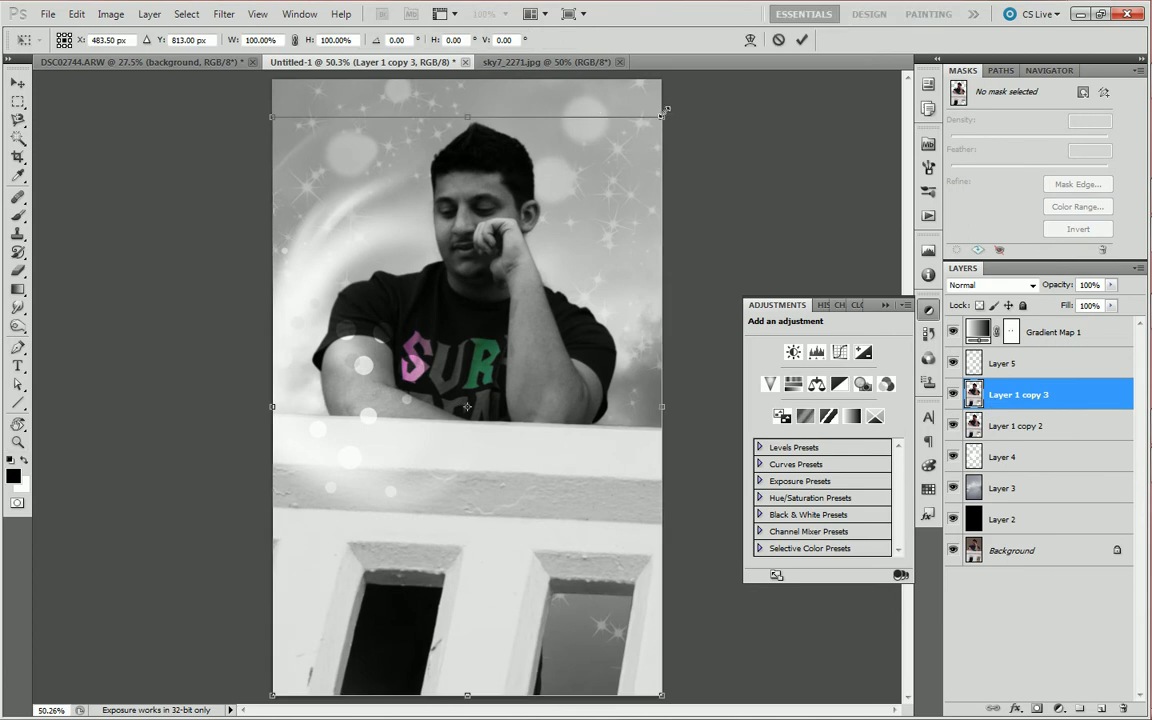
{"action": "left_click_drag", "start_coordinate": [680, 107], "coordinate": [723, 88]}
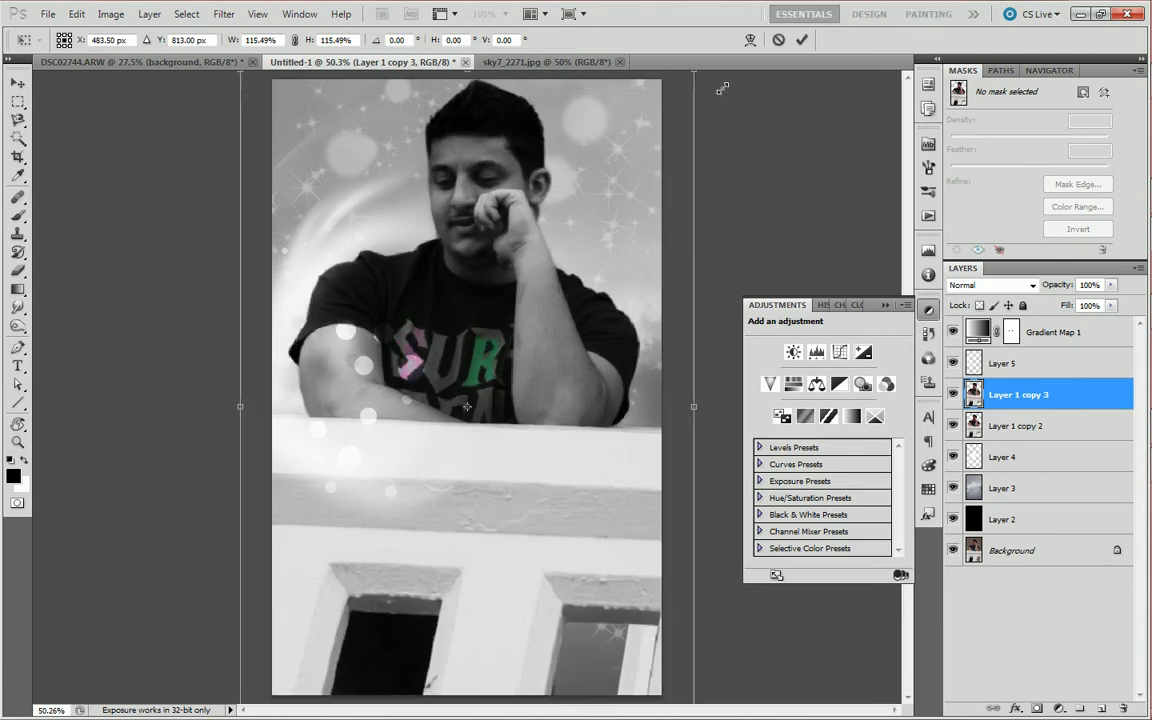
{"action": "mouse_move", "coordinate": [723, 88]}
{"action": "left_mouse_down"}
{"action": "mouse_move", "coordinate": [759, 114]}
{"action": "mouse_move", "coordinate": [770, 105]}
{"action": "left_mouse_up"}
{"action": "key", "text": "Return"}
{"action": "key", "text": "z"}
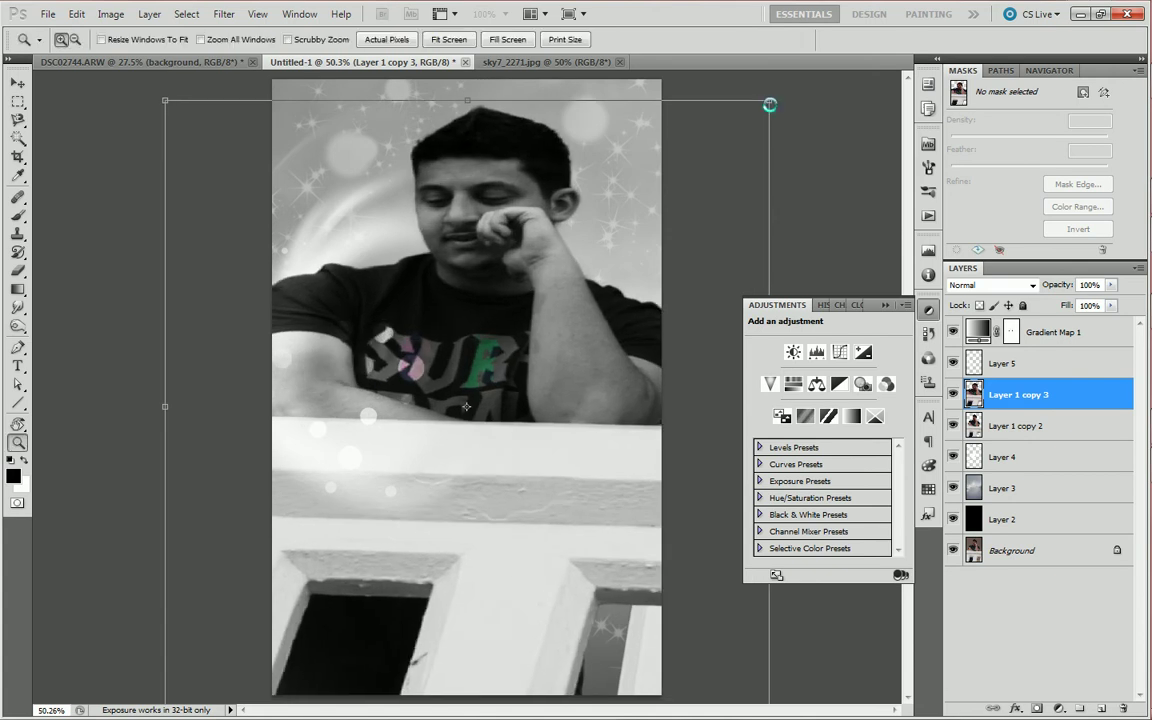
Move Layer 1 copy 3 below the original and add a black-filled layer mask
{"action": "left_click_drag", "start_coordinate": [1010, 395], "coordinate": [988, 443]}
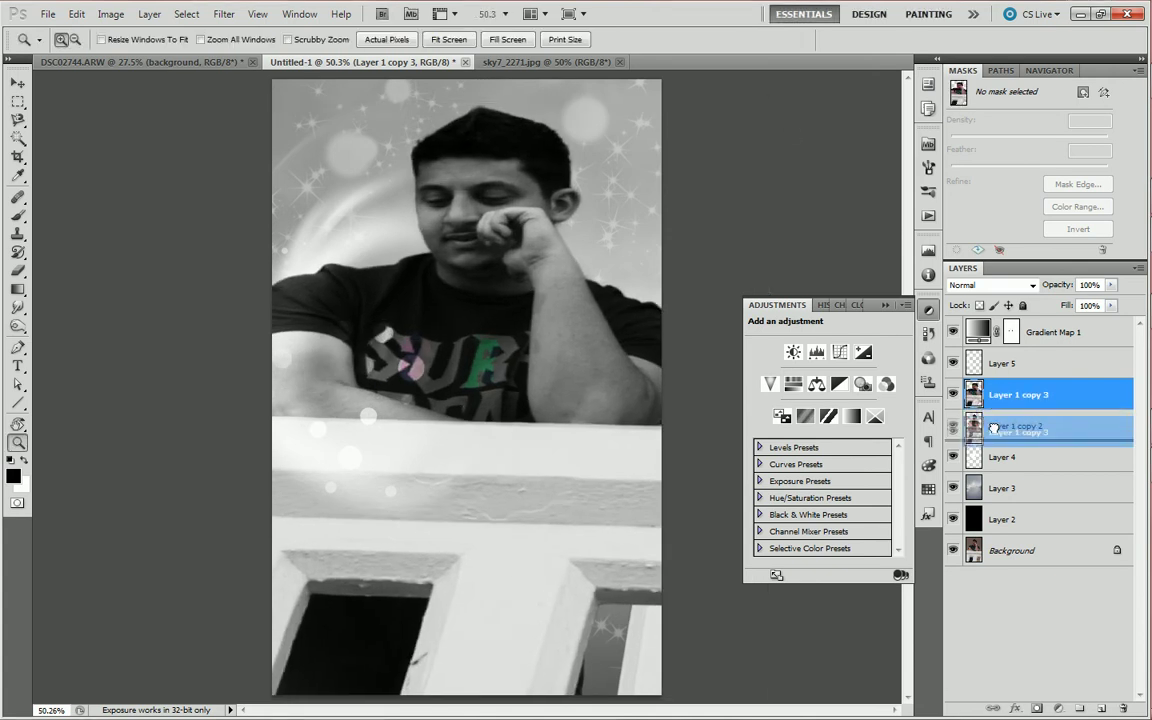
{"action": "left_click", "coordinate": [1036, 708]}
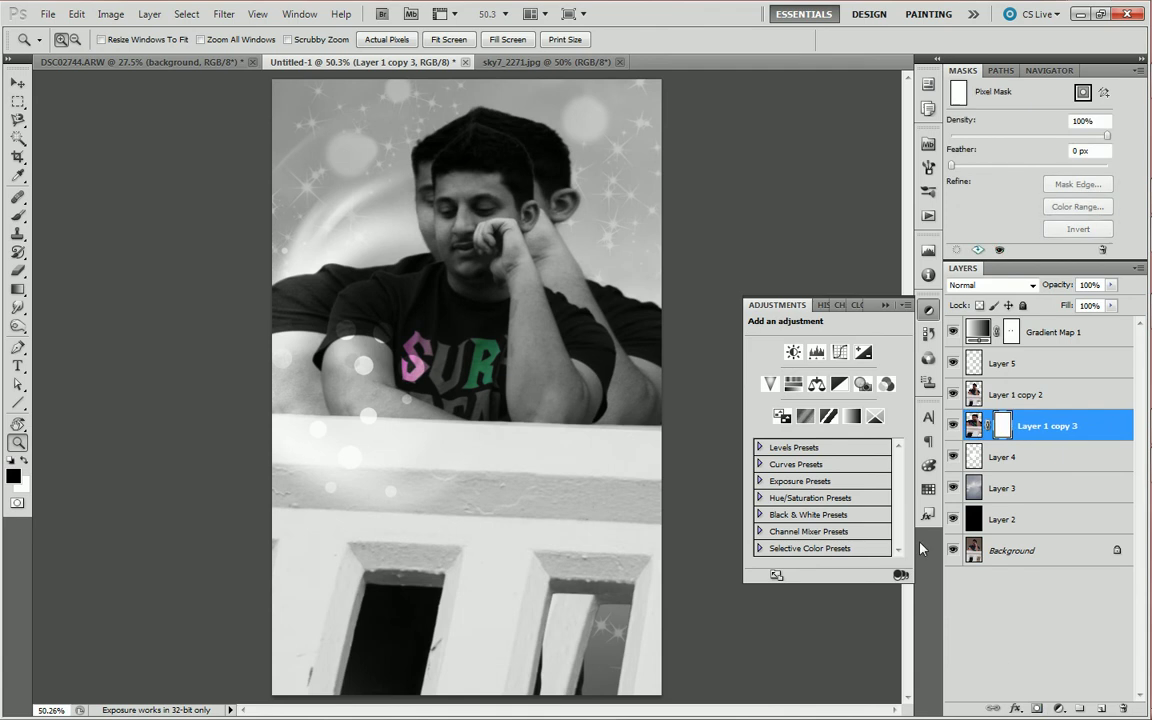
{"action": "key", "text": "x"}
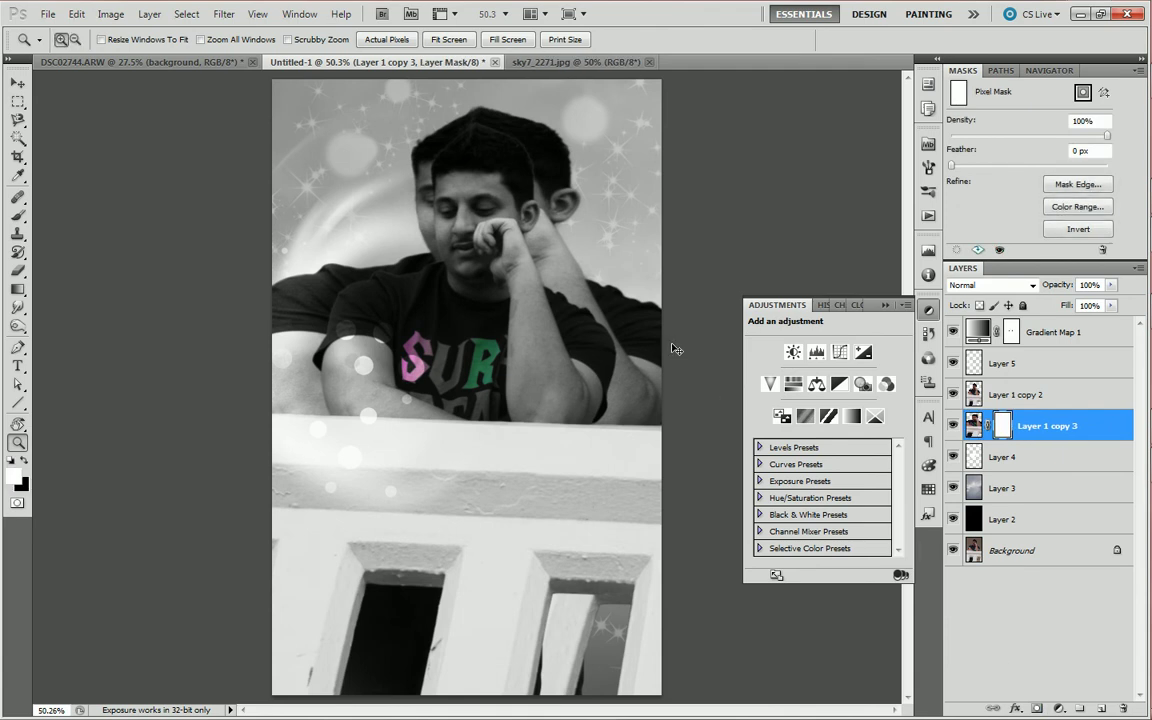
{"action": "key", "text": "ctrl+i"}
Paint white splatters on the mask around the man's head and left shoulder
{"action": "key", "text": "b"}
{"action": "key", "text": "x"}
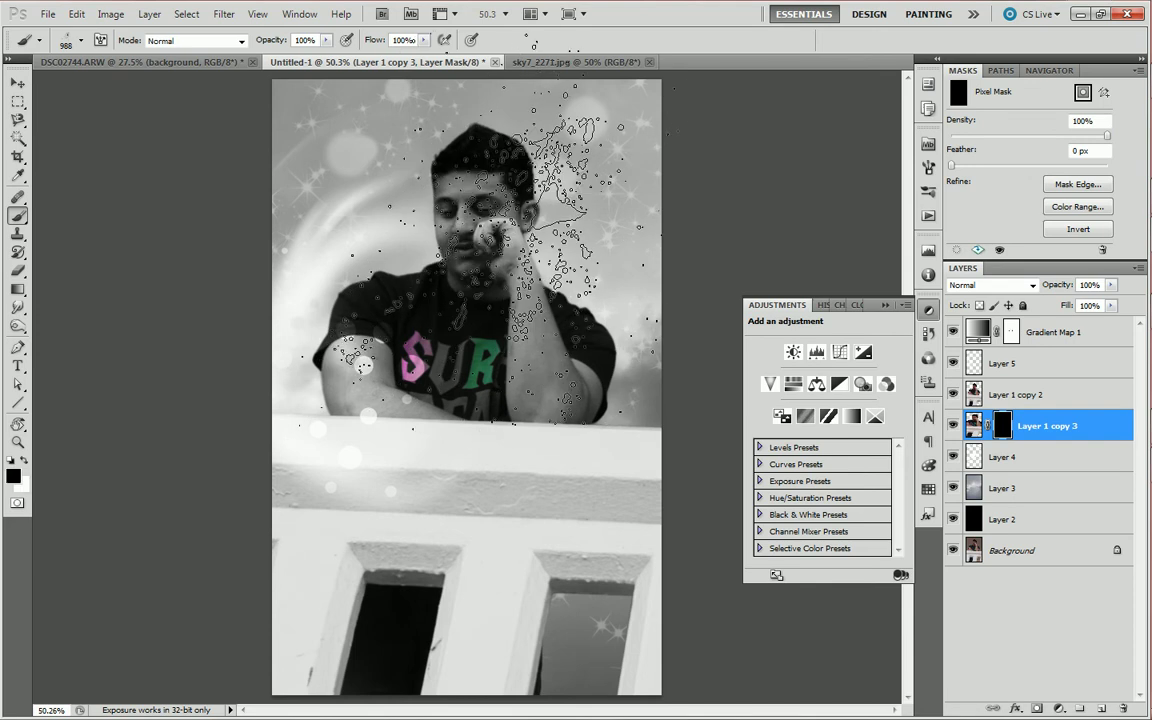
{"action": "key", "text": "x"}
{"action": "left_click", "coordinate": [535, 230]}
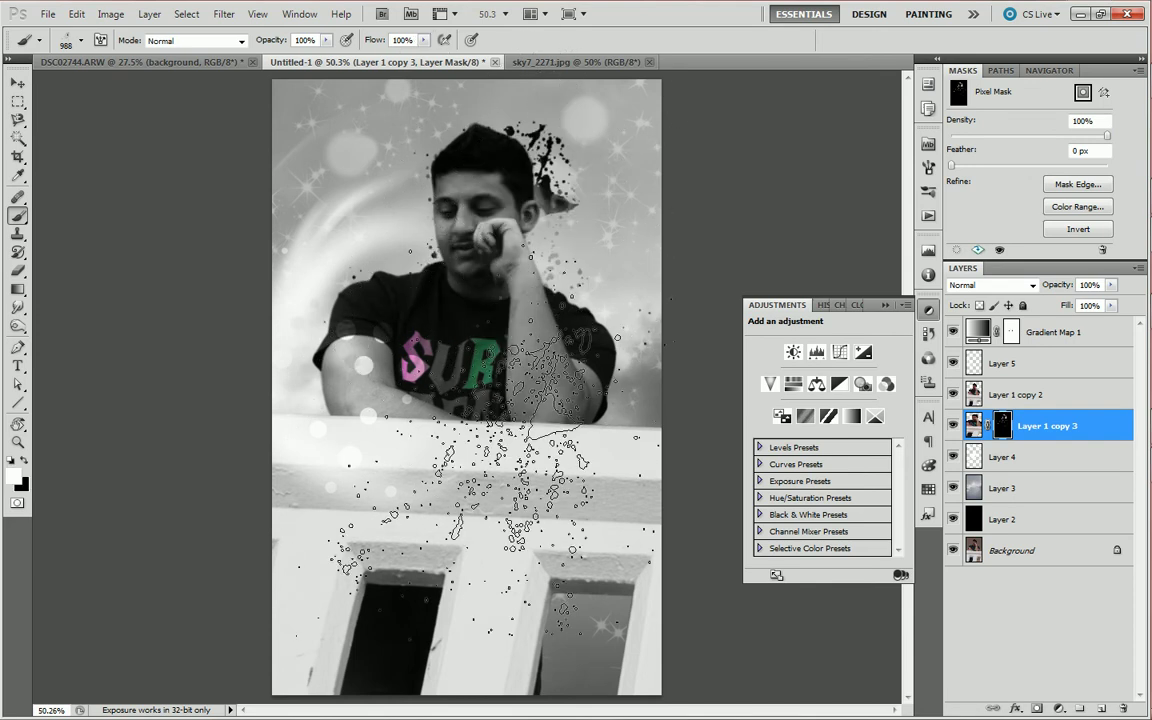
{"action": "left_click_drag", "start_coordinate": [465, 228], "coordinate": [530, 272]}
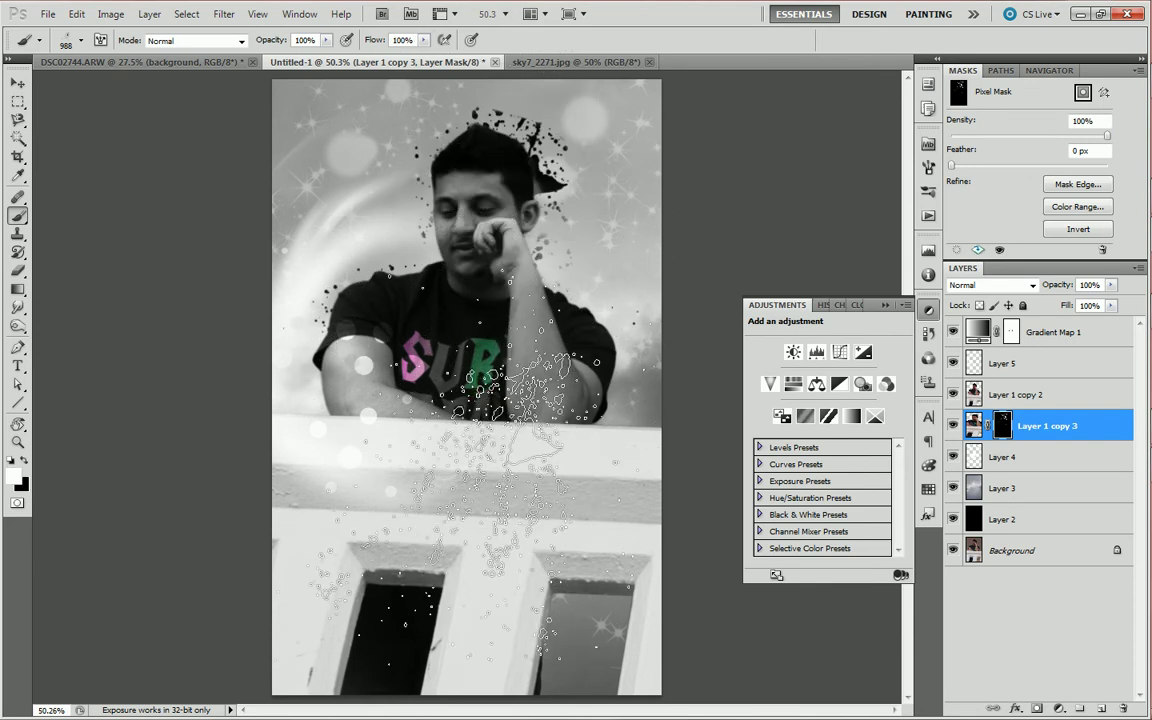
{"action": "key", "text": "ctrl+z"}
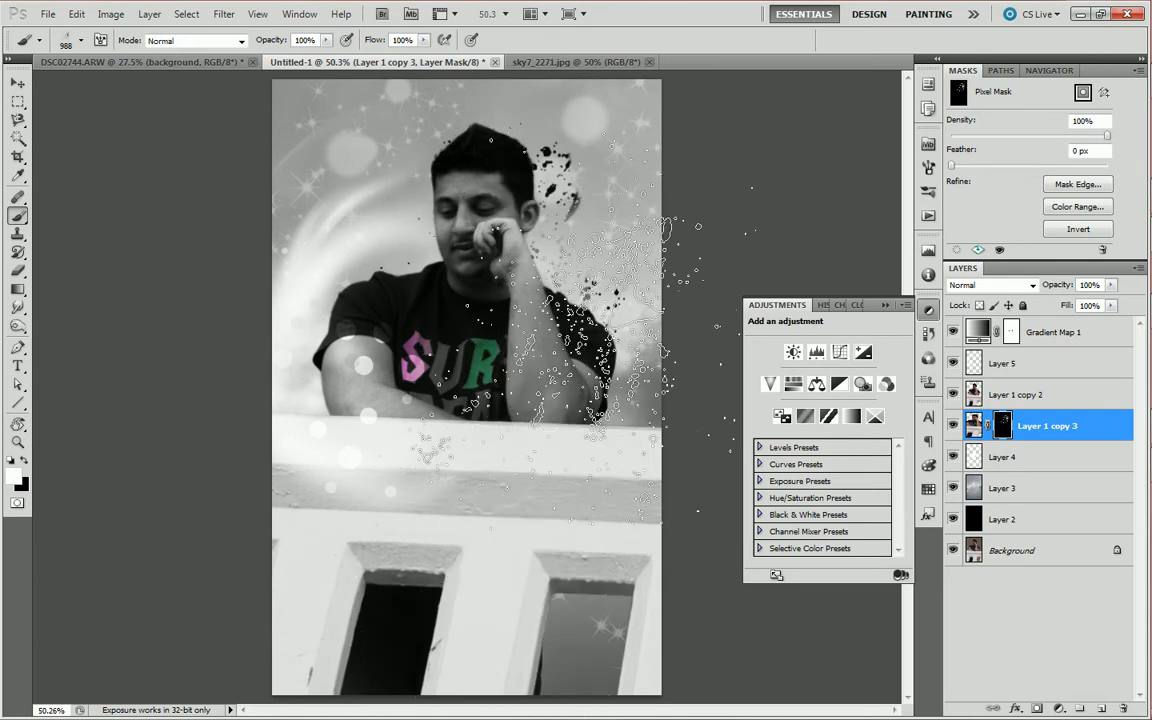
{"action": "left_click_drag", "start_coordinate": [390, 390], "coordinate": [330, 590]}
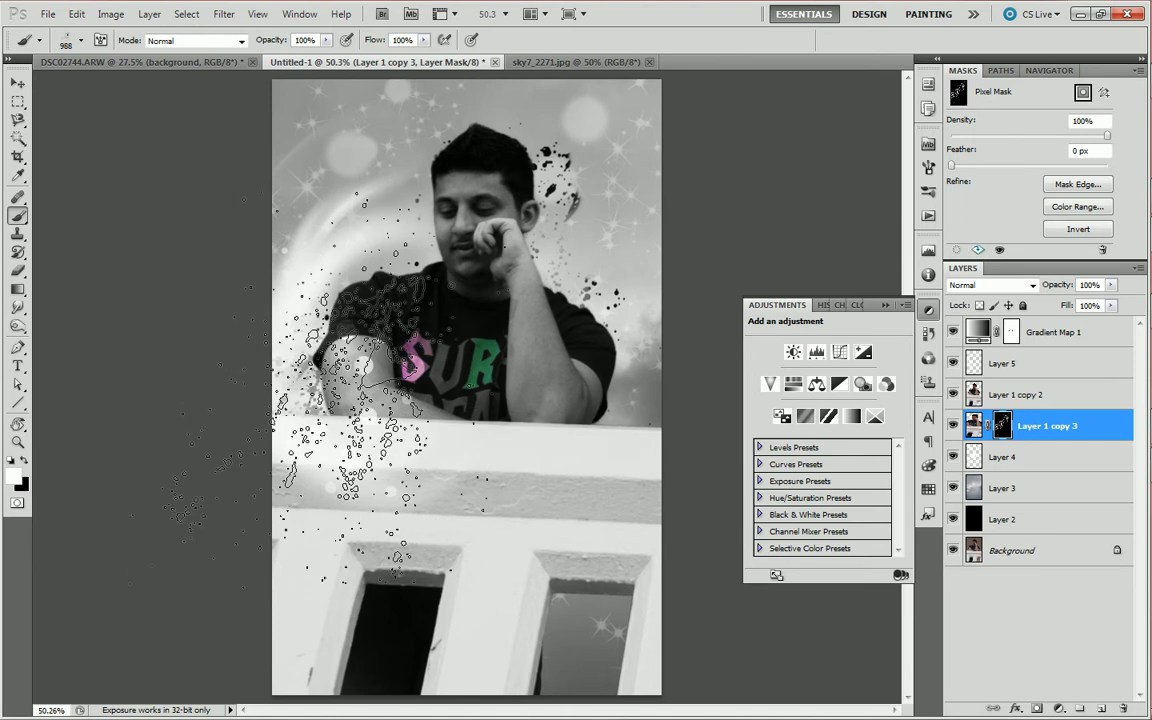
{"action": "left_click", "coordinate": [350, 400]}
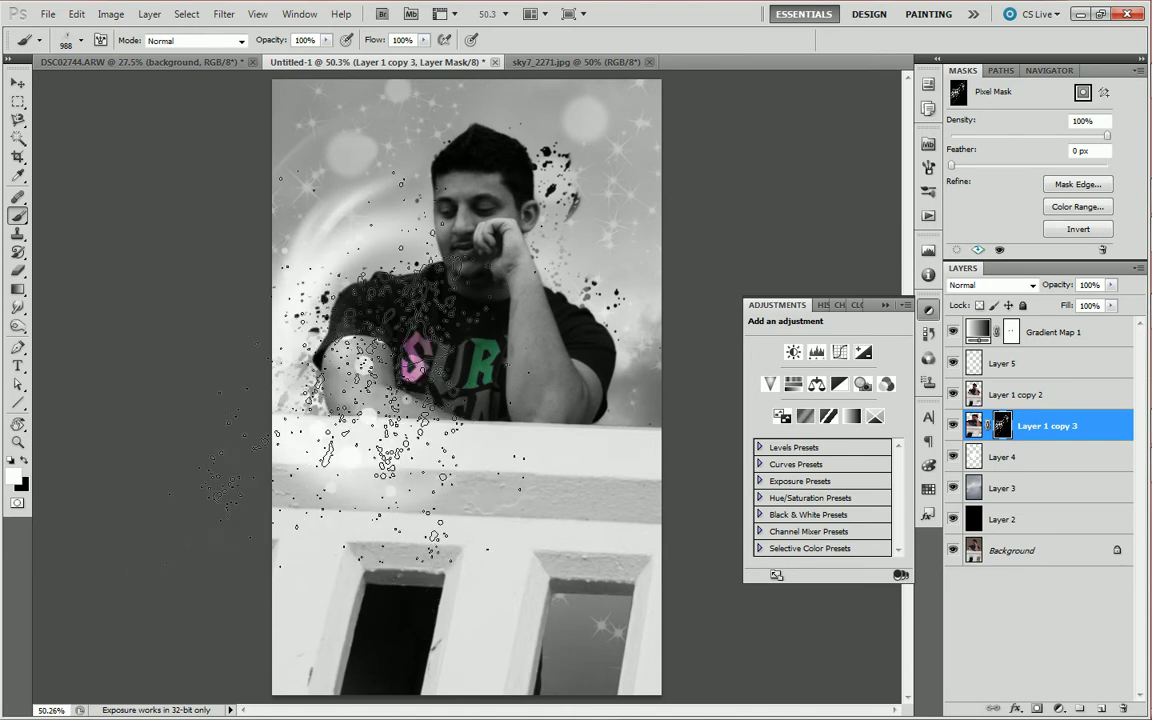
{"action": "left_click", "coordinate": [470, 560]}
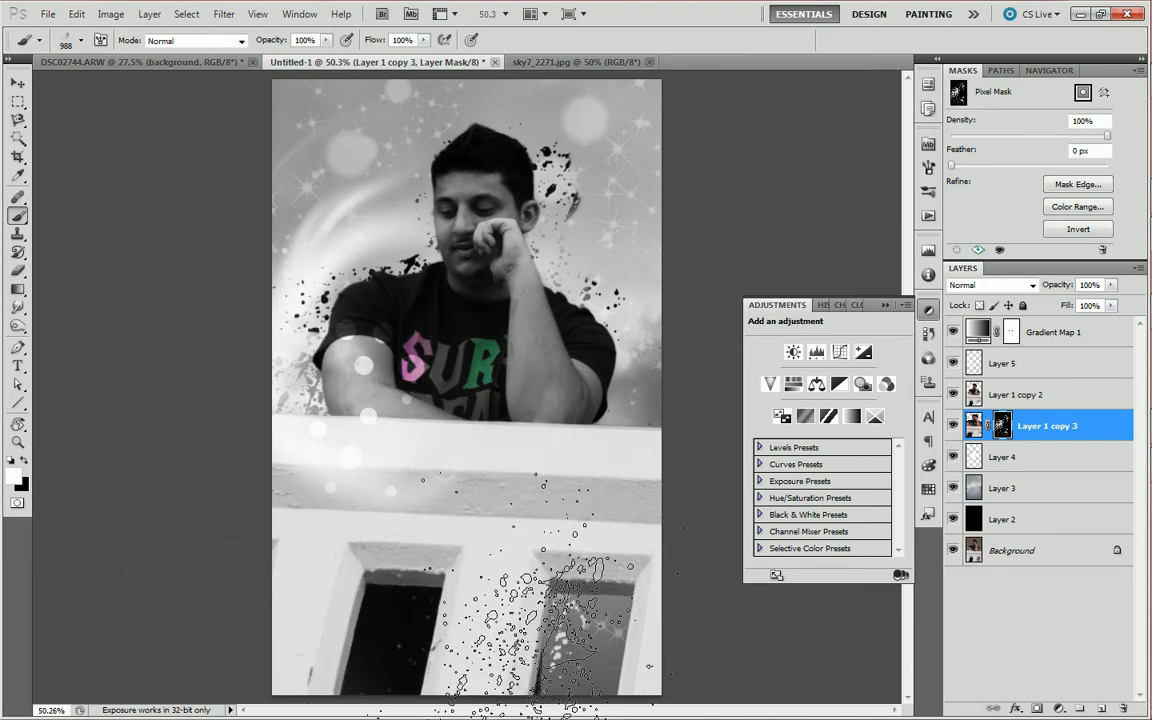
Stamp a 999 splatter left of the face, then give the Eraser the 999 tip
{"action": "right_click", "coordinate": [447, 320]}
{"action": "left_click", "coordinate": [533, 537]}
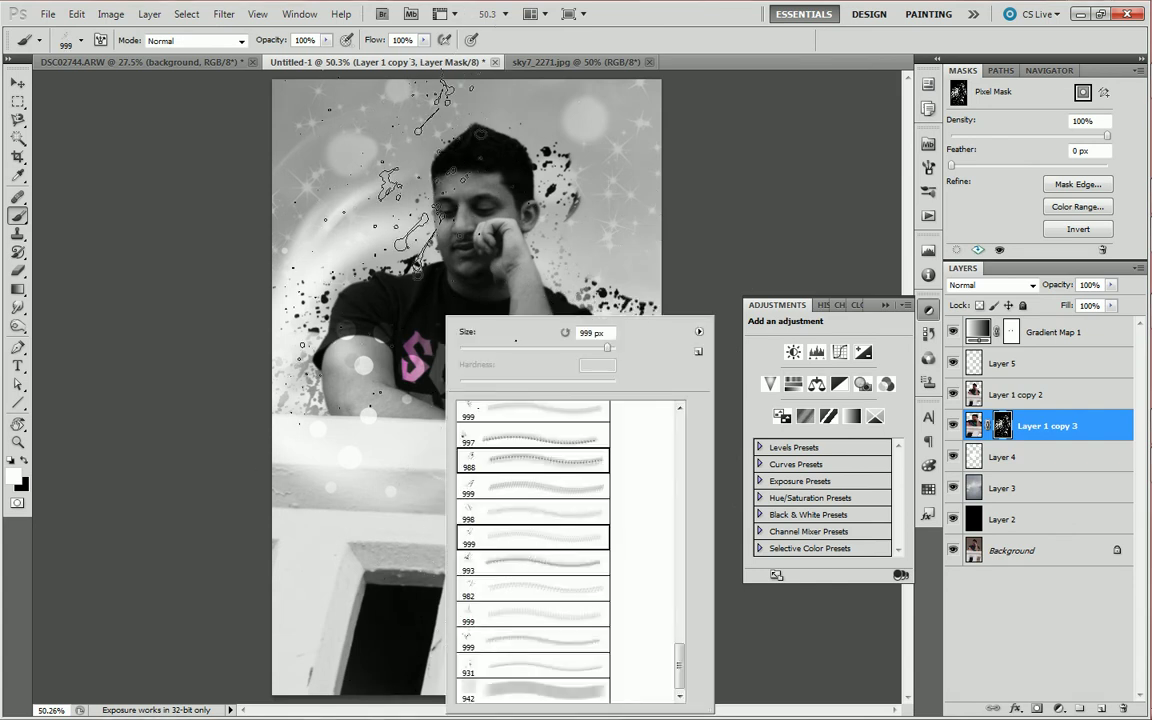
{"action": "key", "text": "Return"}
{"action": "left_click", "coordinate": [485, 190]}
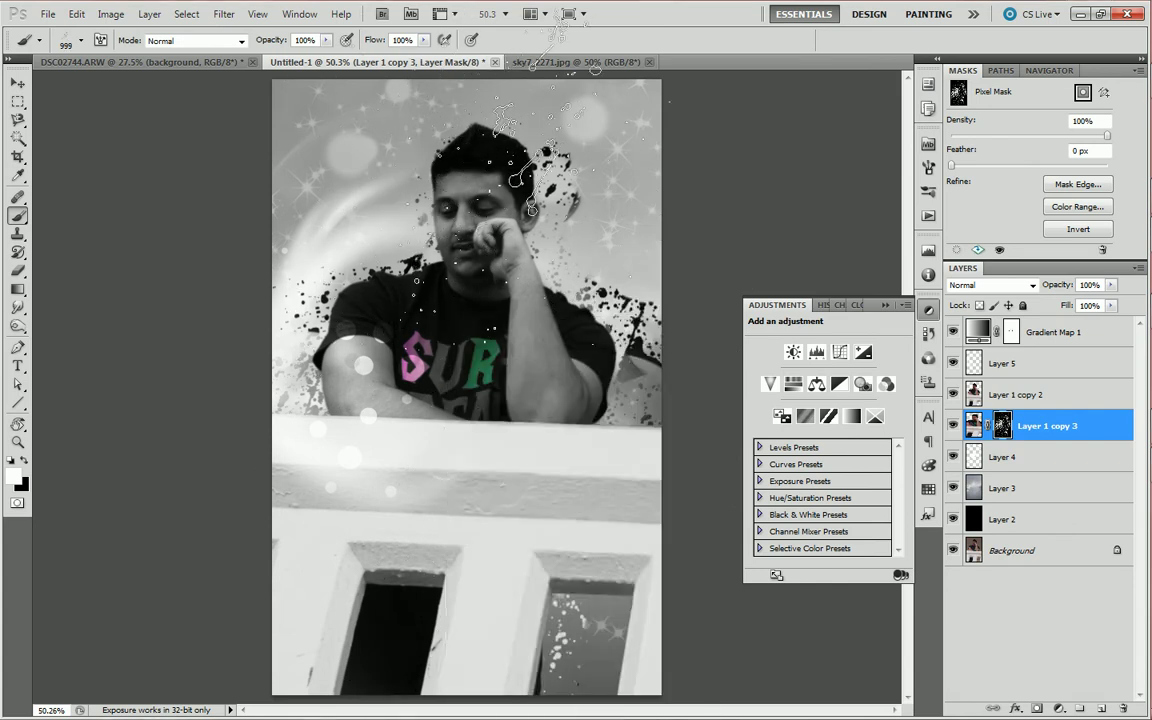
{"action": "key", "text": "ctrl+z"}
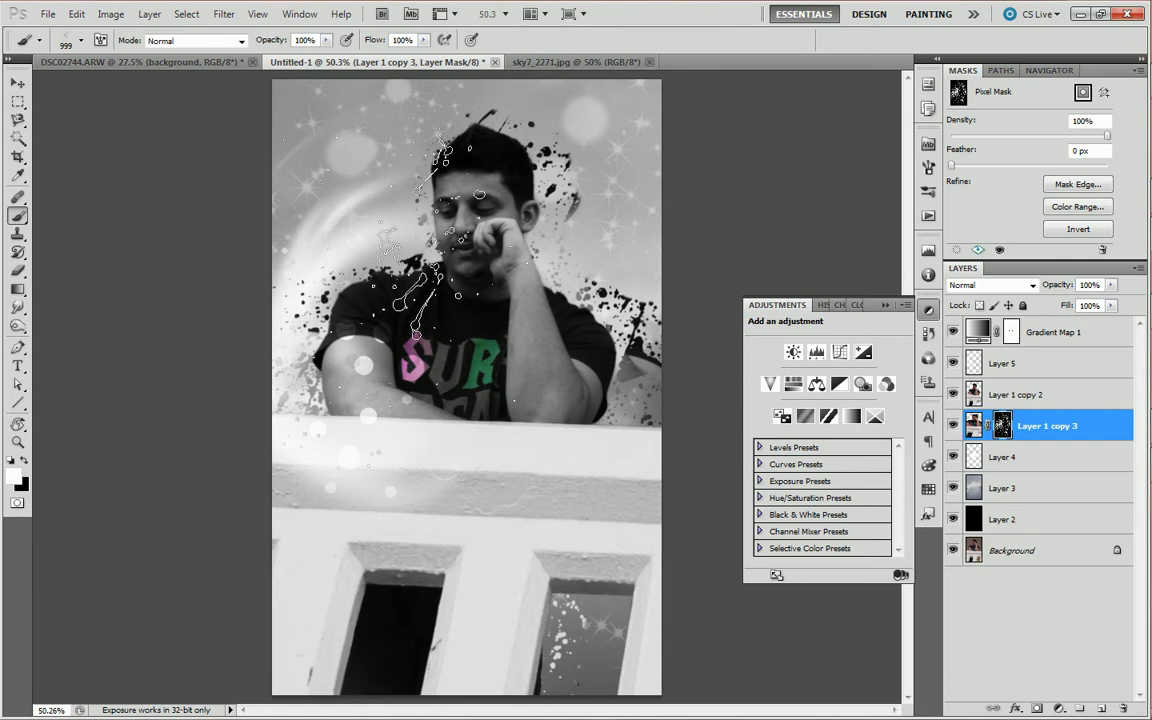
{"action": "left_click", "coordinate": [510, 325]}
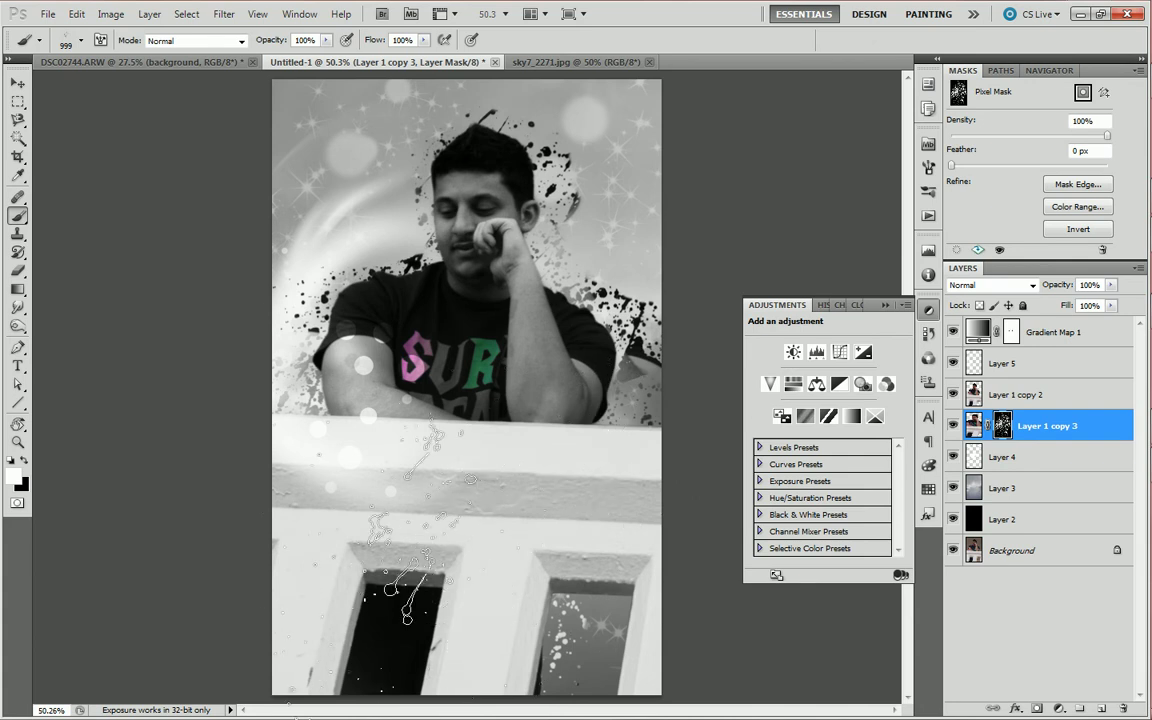
{"action": "key", "text": "e"}
{"action": "right_click", "coordinate": [538, 254]}
{"action": "left_click", "coordinate": [622, 536]}
{"action": "key", "text": "Return"}
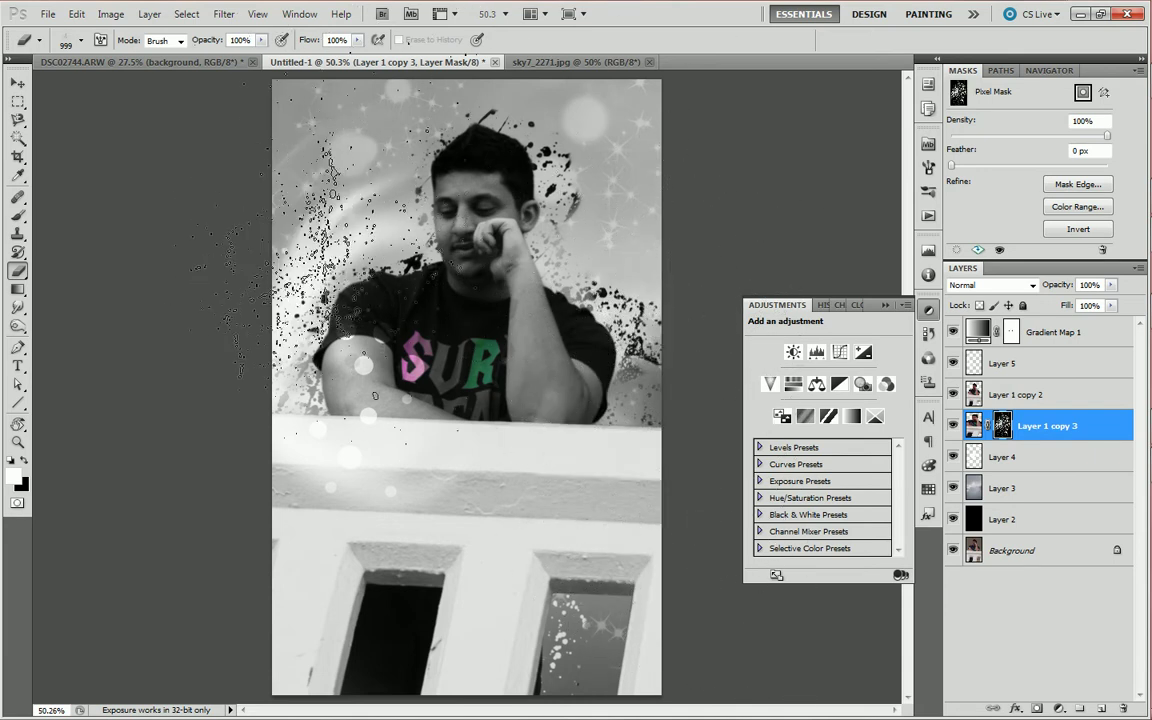
Apply a light Gaussian Blur to Layer 1 copy 3's pixels rather than its mask
{"action": "left_click", "coordinate": [974, 426]}
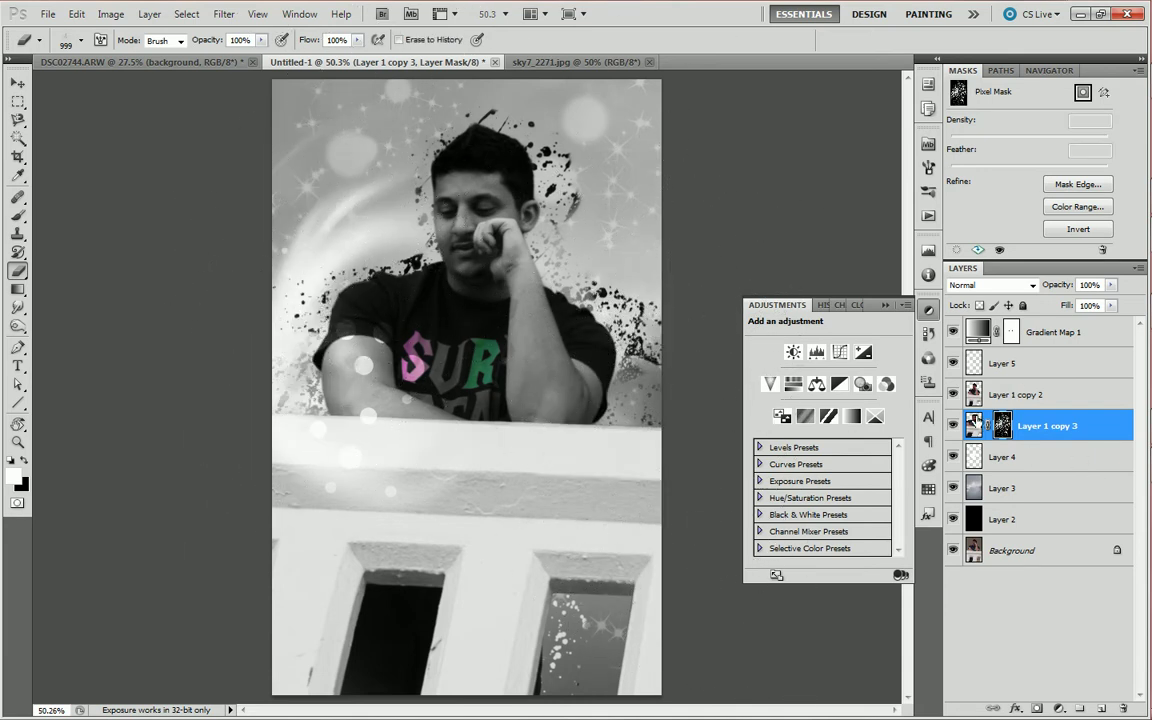
{"action": "left_click", "coordinate": [230, 16]}
{"action": "mouse_move", "coordinate": [233, 159]}
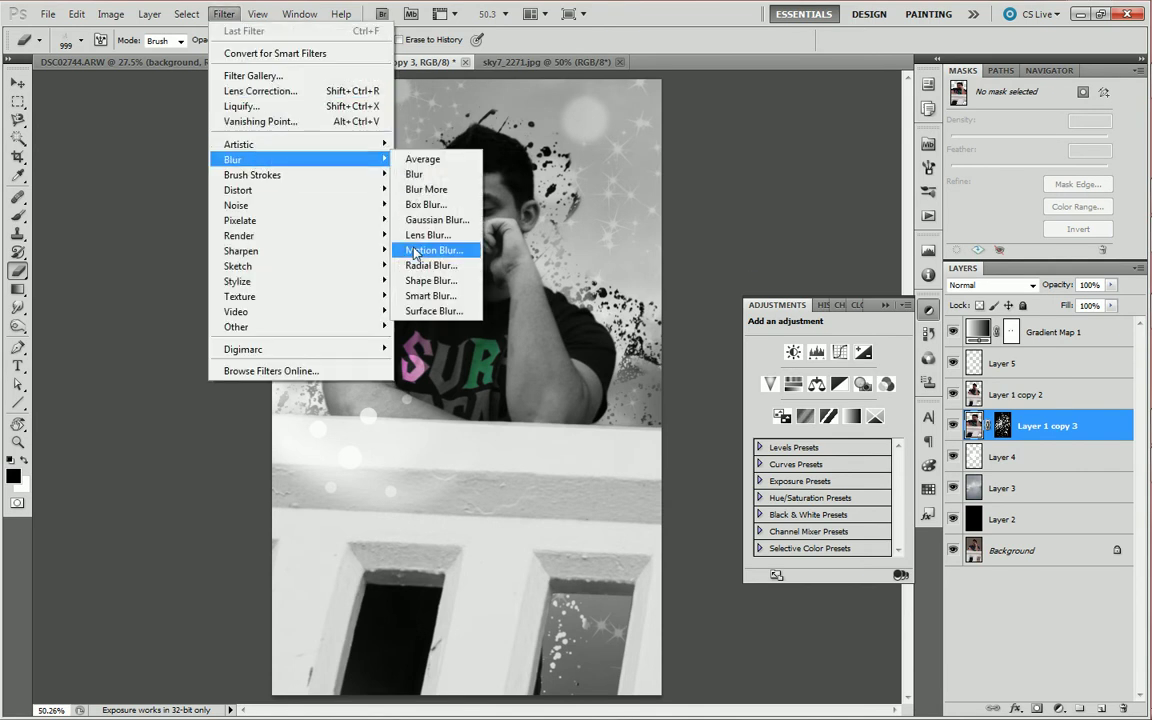
{"action": "left_click", "coordinate": [432, 220]}
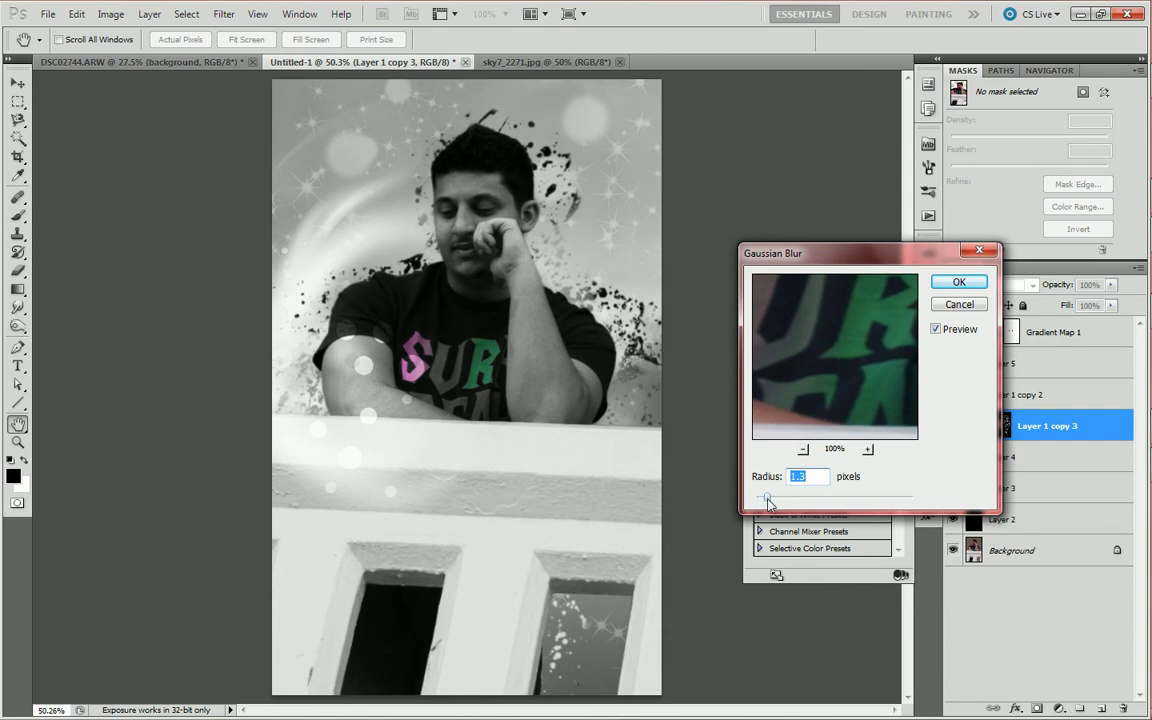
{"action": "key", "text": "Return"}
Streak the splatters diagonally with a Motion Blur at 55° and 16 pixels
{"action": "left_click", "coordinate": [229, 18]}
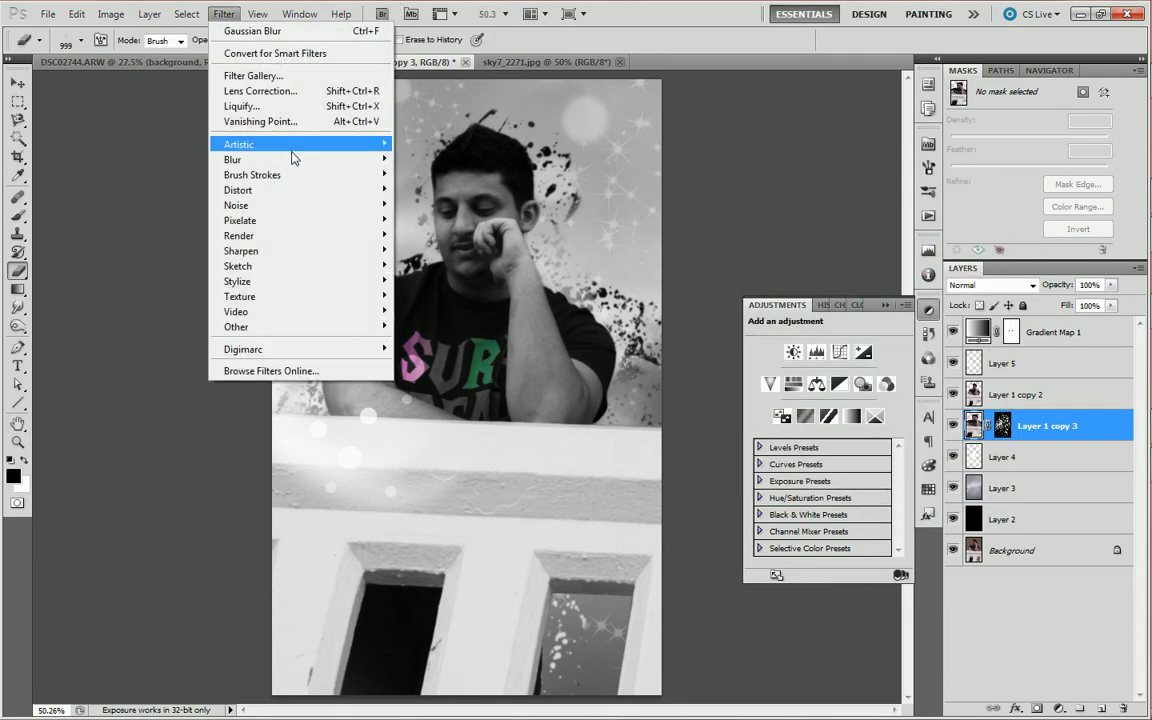
{"action": "left_click", "coordinate": [502, 284]}
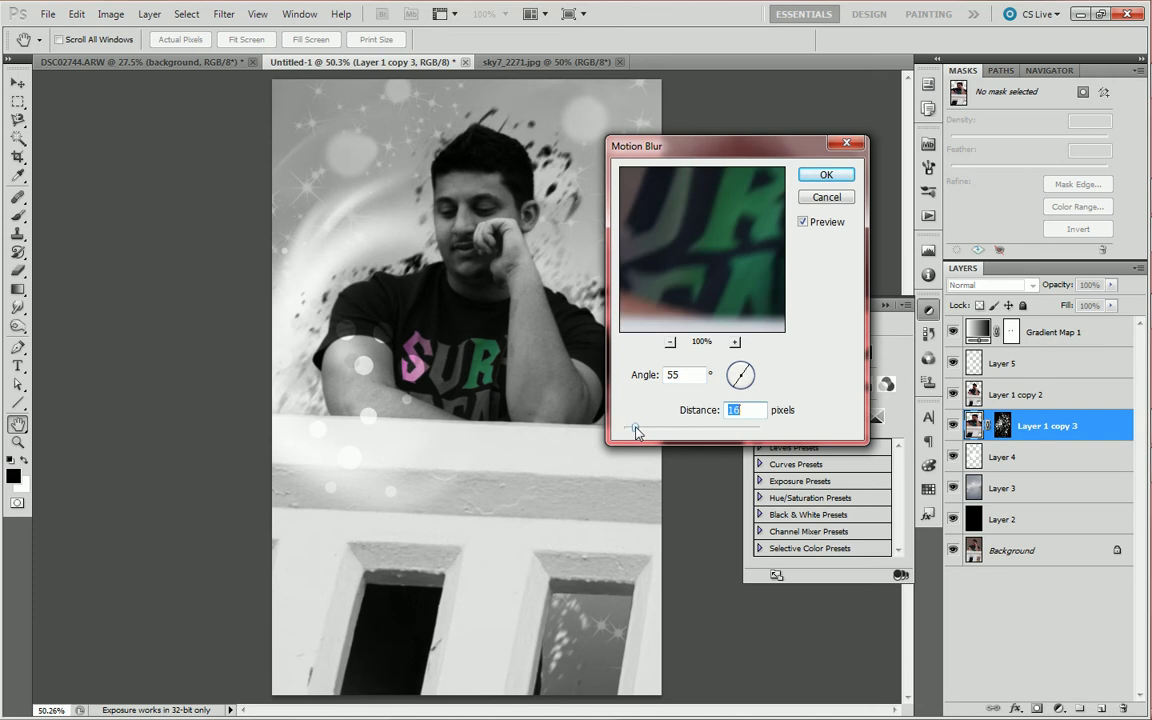
{"action": "key", "text": "Return"}
{"action": "key", "text": "e"}
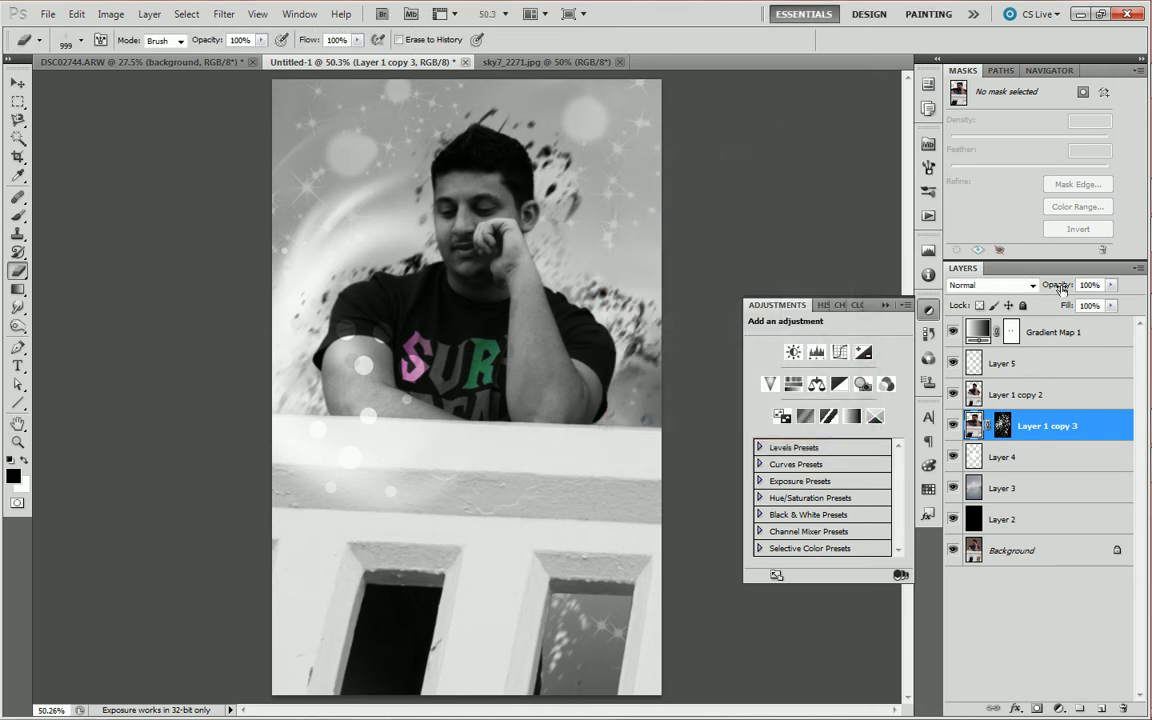
Duplicate the splattered man layer and set the copy to Soft Light blending
{"action": "key", "text": "ctrl+j"}
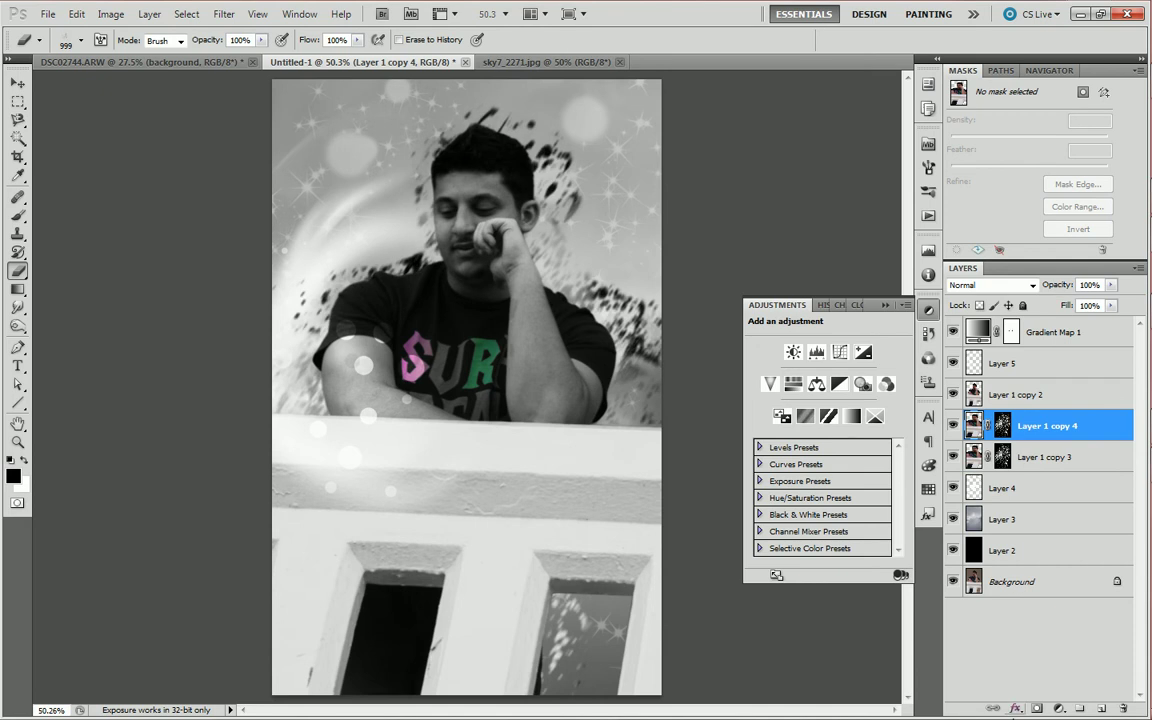
{"action": "left_click", "coordinate": [1000, 285]}
{"action": "left_click", "coordinate": [970, 505]}
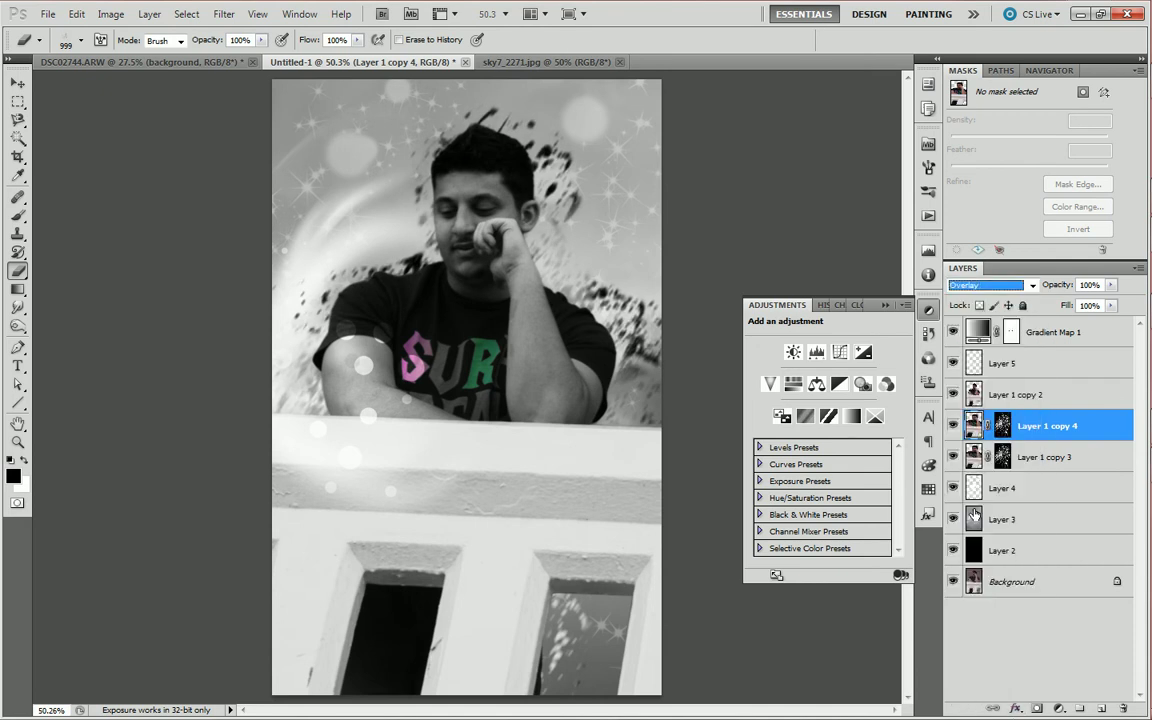
Give the duplicate a blue (52a7ff) Outer Glow, then select Gradient Map 1
{"action": "left_click", "coordinate": [1016, 708]}
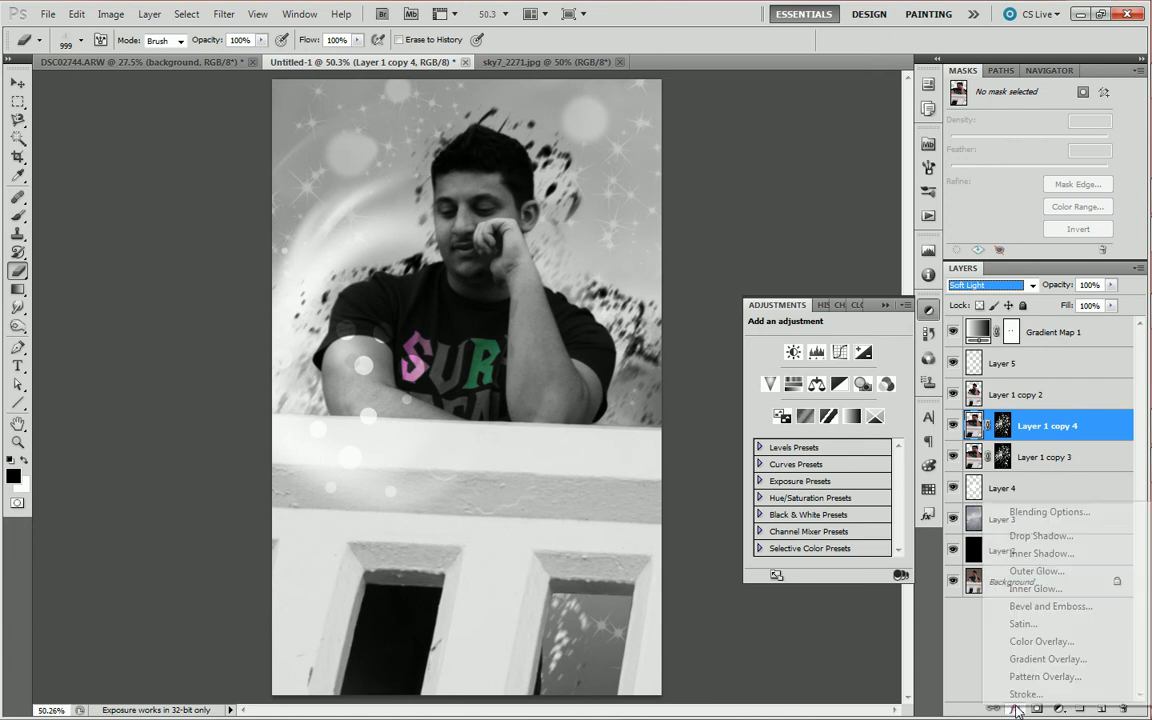
{"action": "left_click", "coordinate": [1035, 571]}
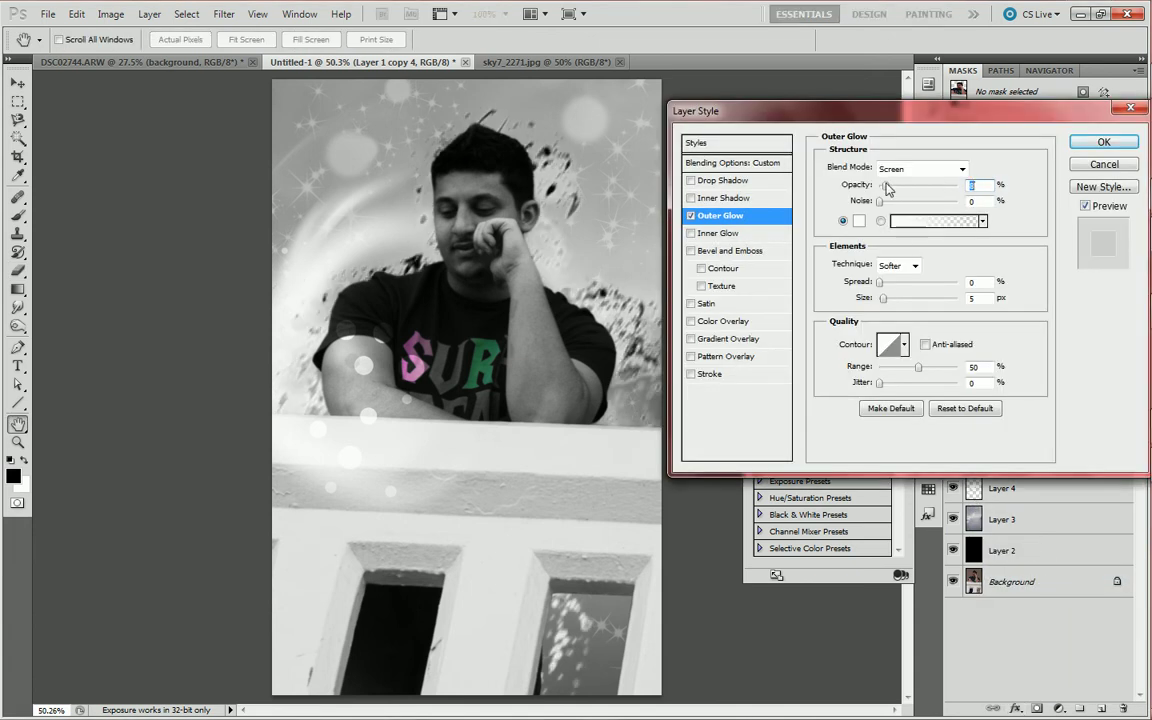
{"action": "left_click", "coordinate": [858, 221]}
{"action": "left_click", "coordinate": [867, 194]}
{"action": "left_click", "coordinate": [950, 280]}
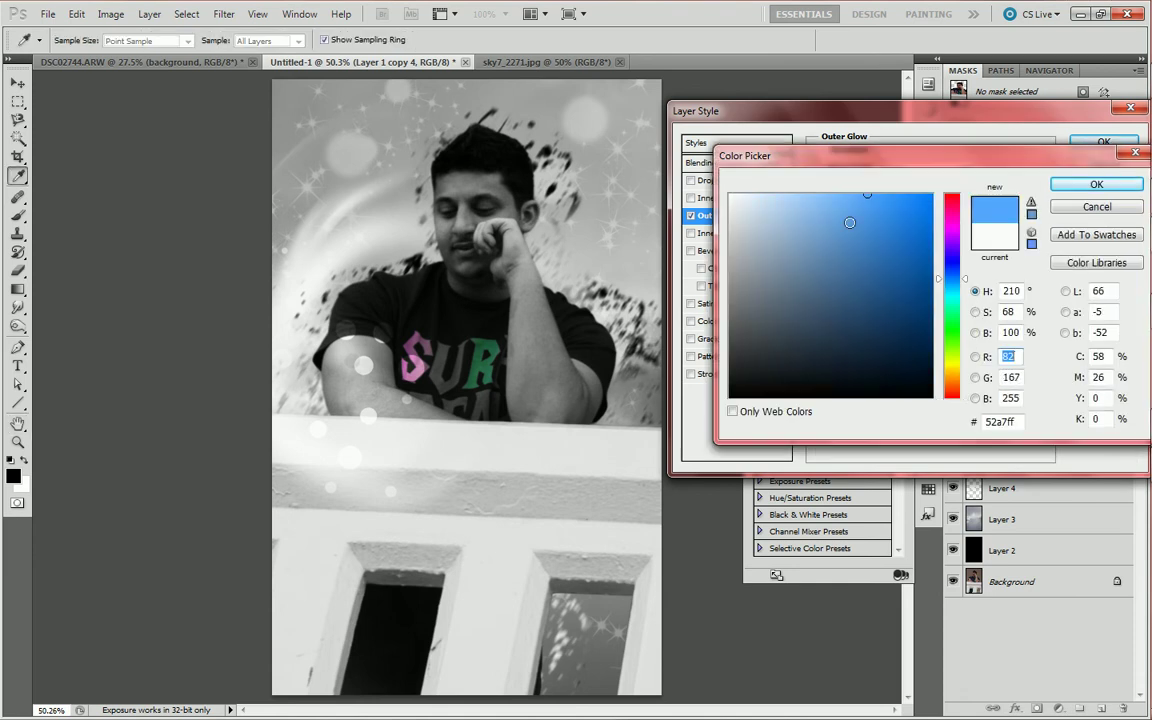
{"action": "key", "text": "Return"}
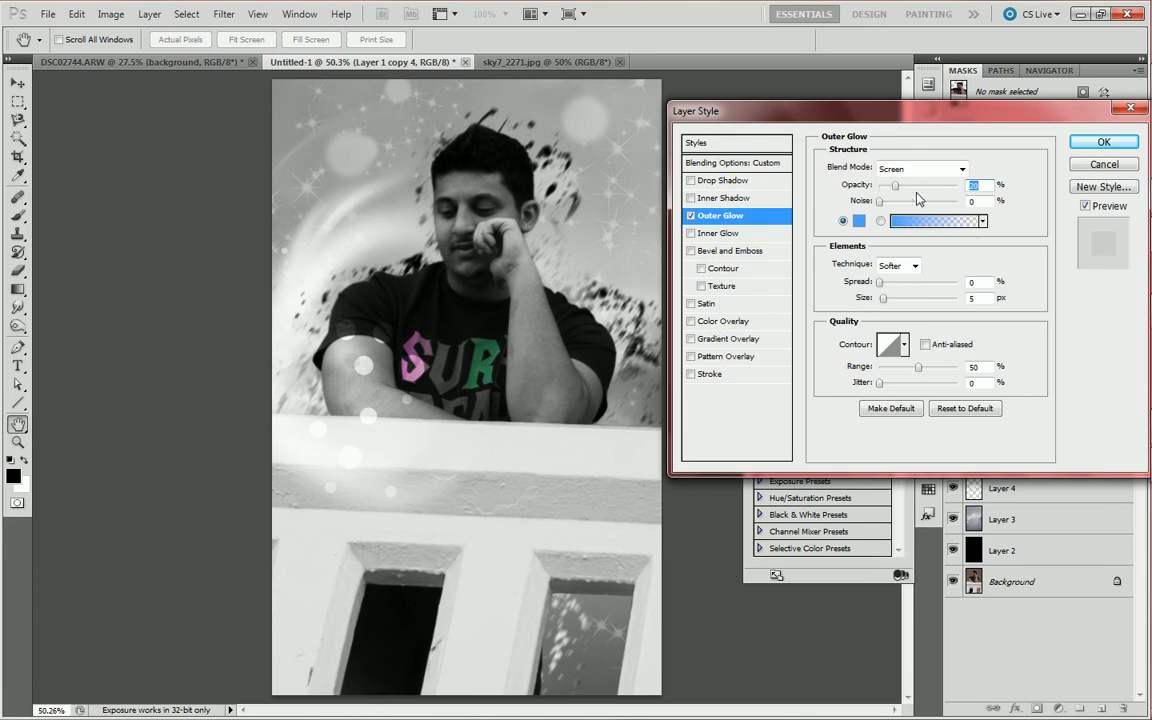
{"action": "key", "text": "Return"}
{"action": "key", "text": "b"}
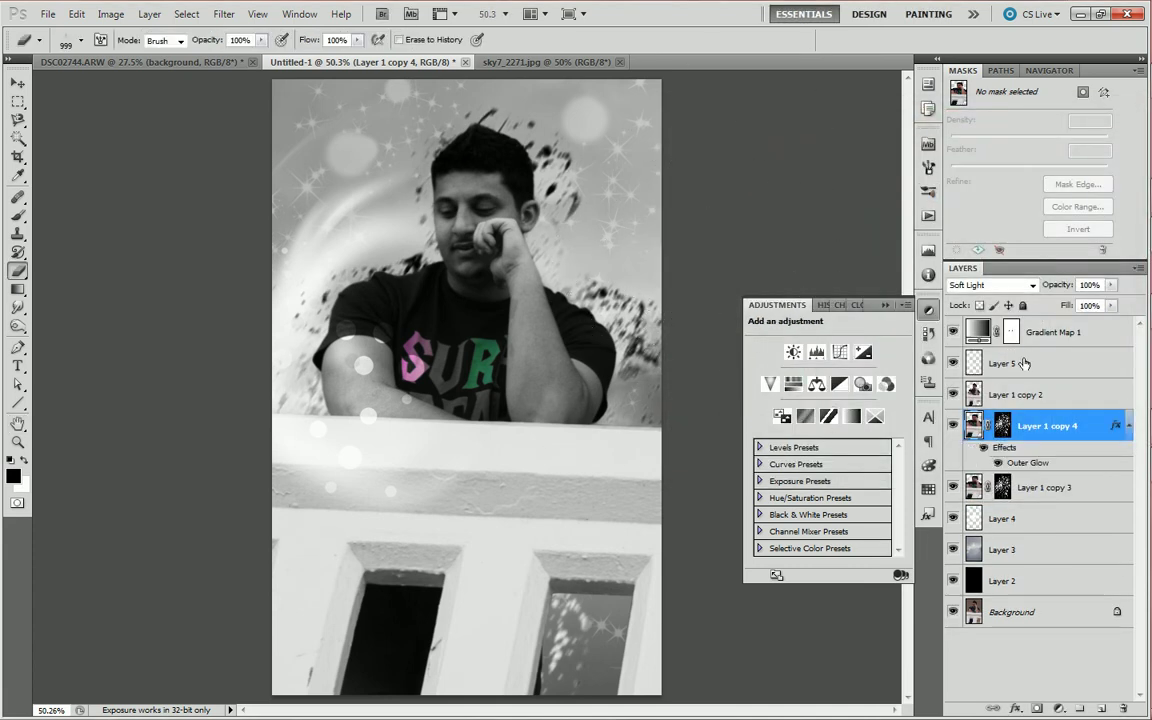
{"action": "left_click", "coordinate": [1054, 333]}
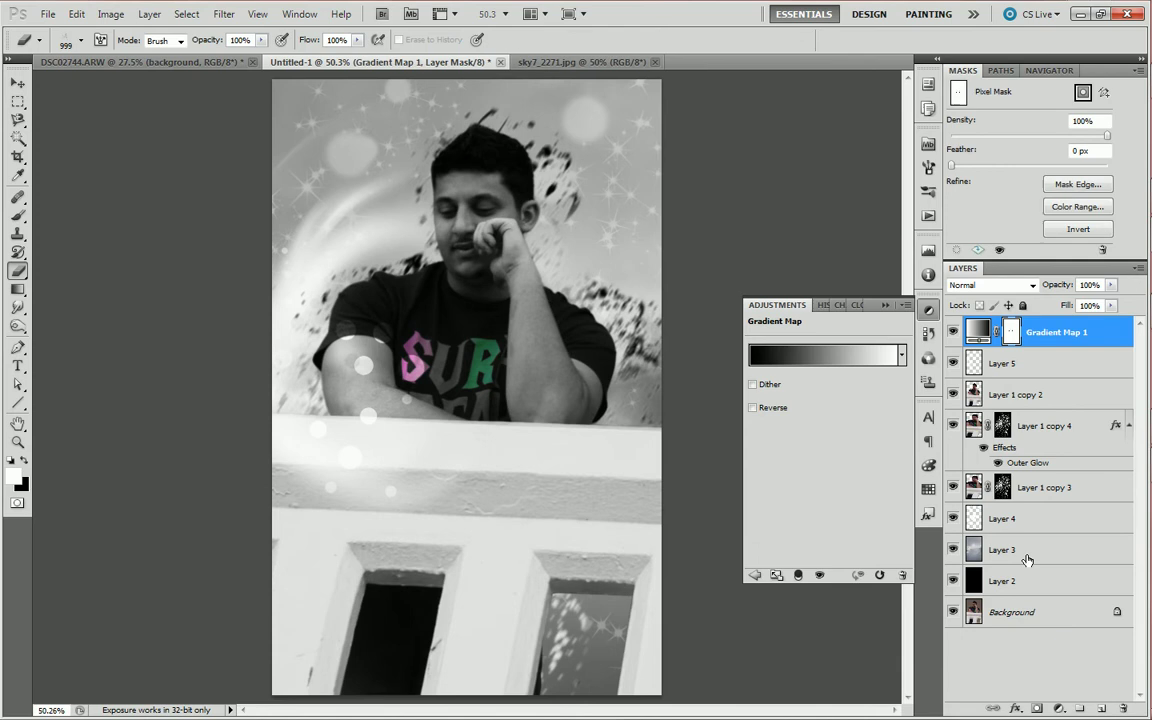
{"action": "left_click", "coordinate": [1059, 708]}
Add a colorized Hue/Saturation layer with Hue 251, Saturation 7 and Lightness -5
{"action": "left_click", "coordinate": [1000, 477]}
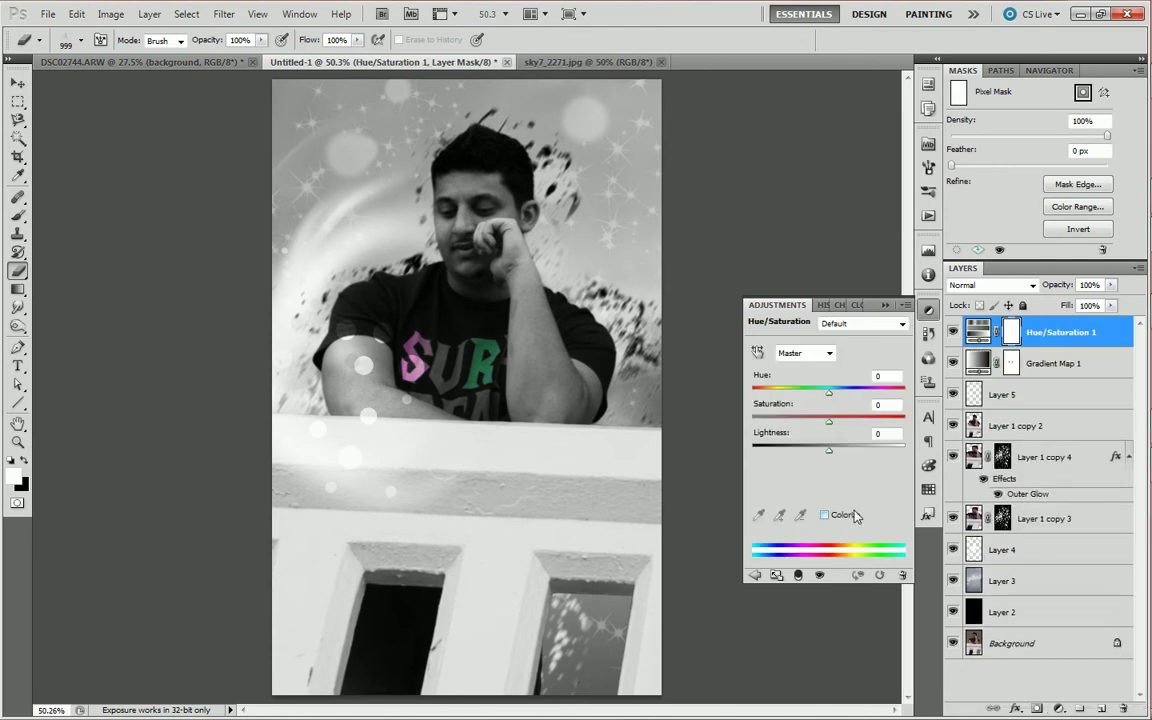
{"action": "left_click", "coordinate": [828, 514]}
{"action": "left_click_drag", "start_coordinate": [755, 394], "coordinate": [868, 395]}
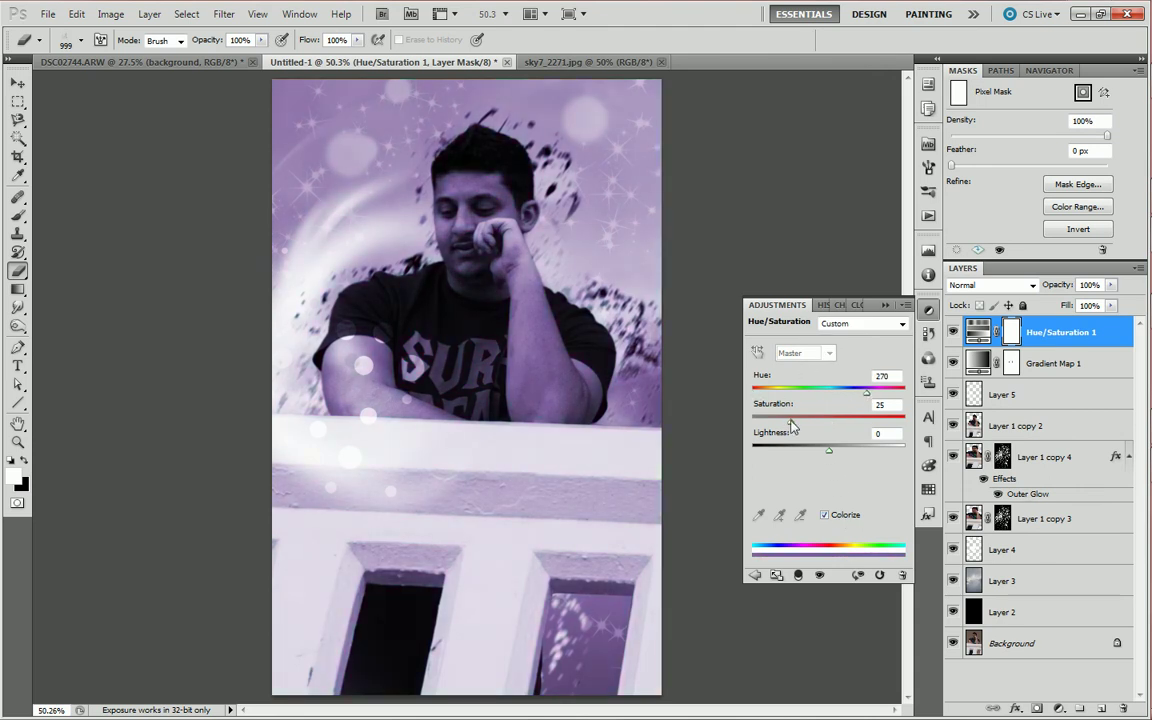
{"action": "left_click_drag", "start_coordinate": [766, 424], "coordinate": [764, 424]}
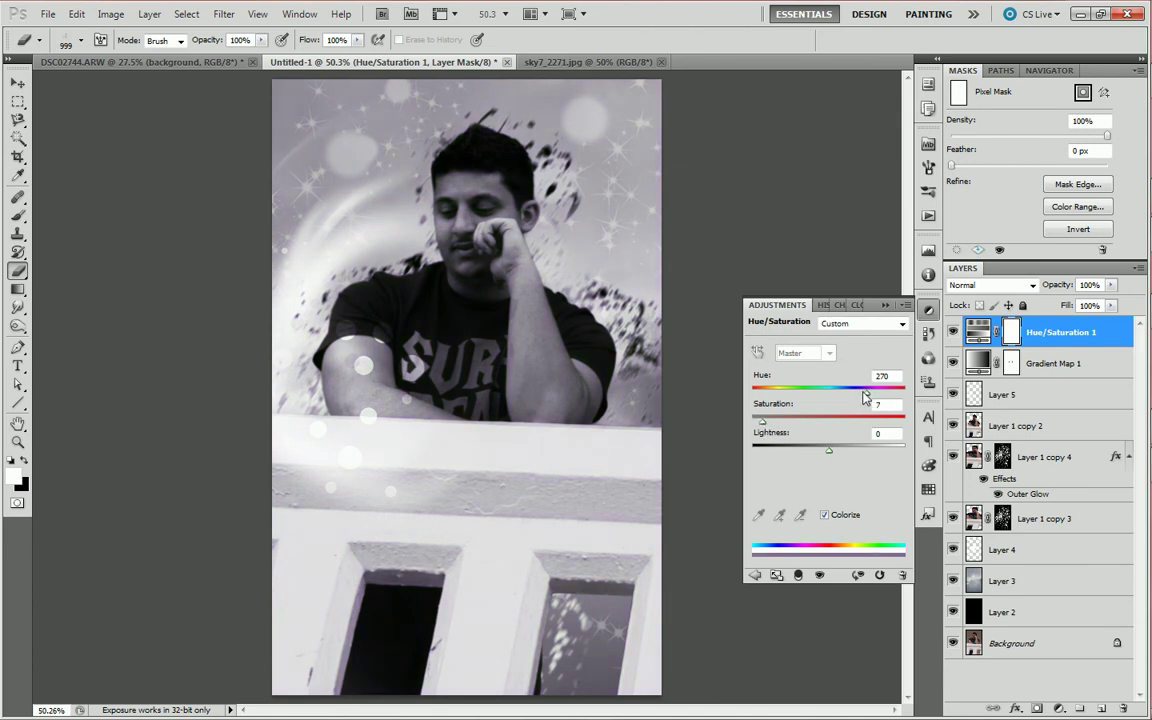
{"action": "left_click_drag", "start_coordinate": [867, 399], "coordinate": [866, 399]}
{"action": "left_click_drag", "start_coordinate": [828, 450], "coordinate": [825, 450]}
{"action": "left_click_drag", "start_coordinate": [865, 392], "coordinate": [858, 392]}
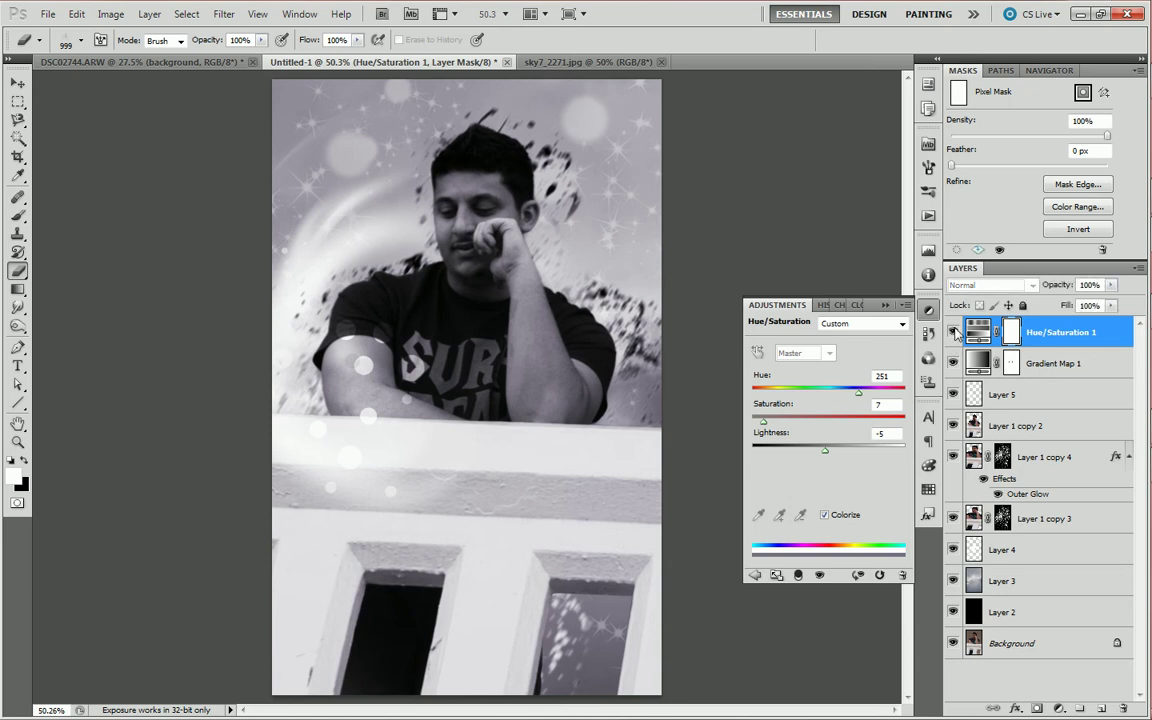
{"action": "left_click", "coordinate": [884, 307]}
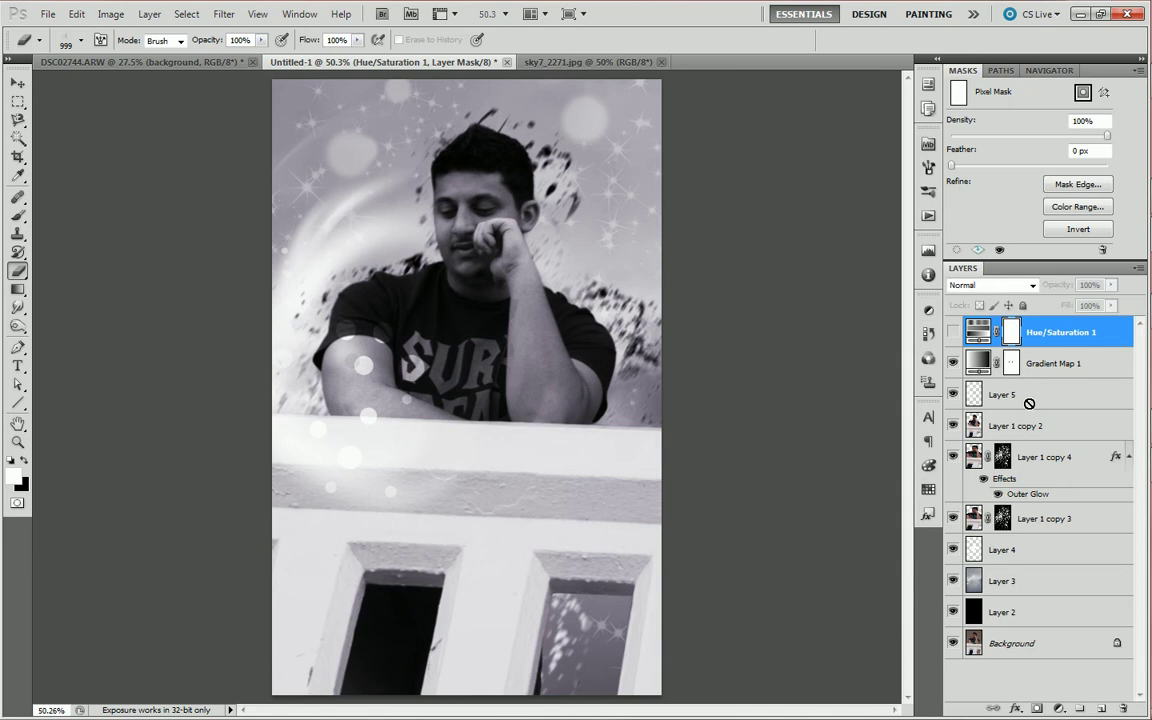
Show the purple tint, select Layer 1 copy 2, and reset brushes to the defaults
{"action": "left_click", "coordinate": [953, 332]}
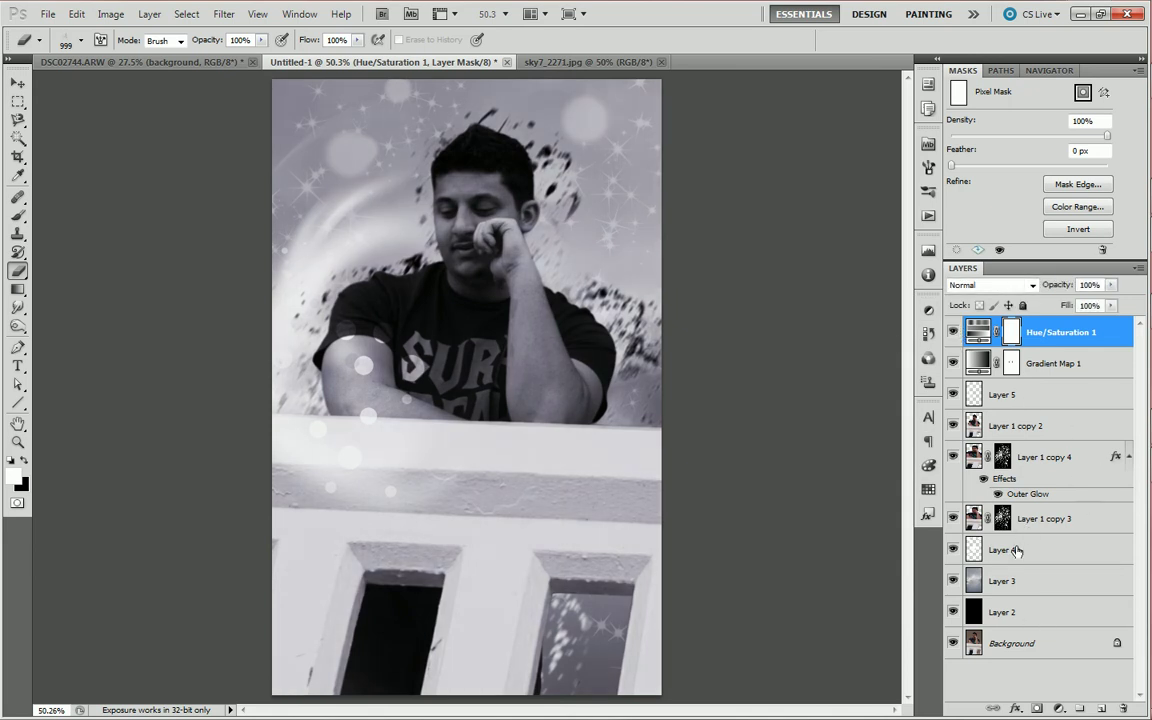
{"action": "left_click", "coordinate": [945, 425]}
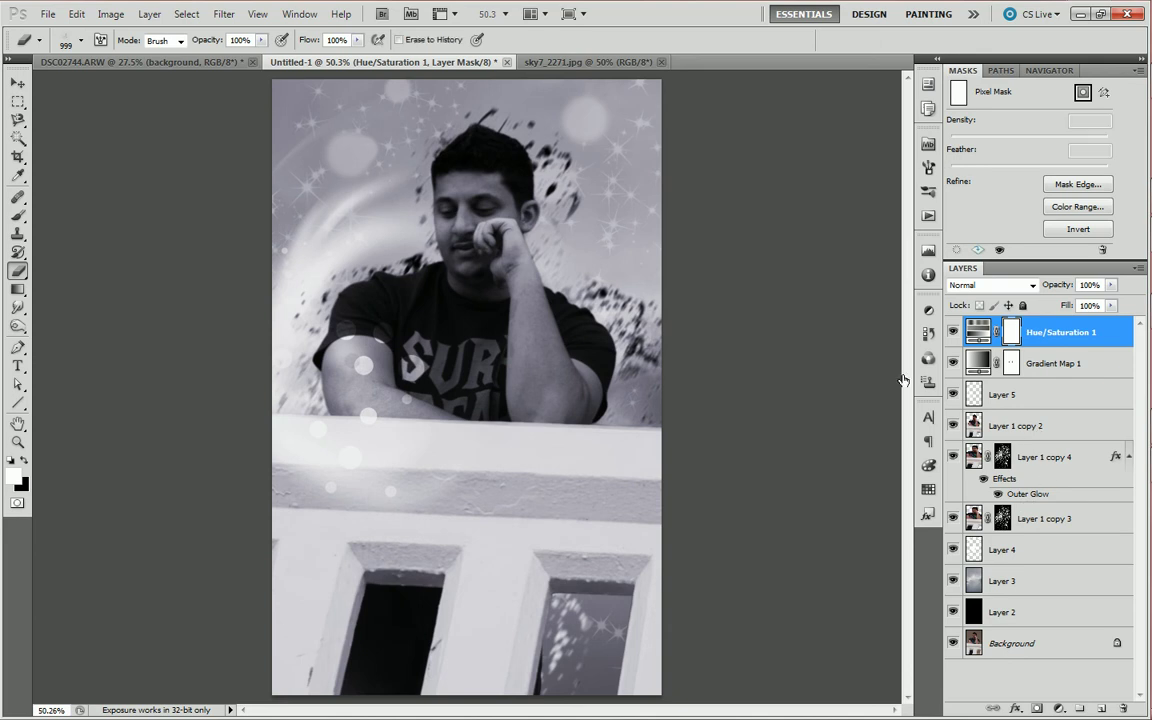
{"action": "right_click", "coordinate": [515, 480]}
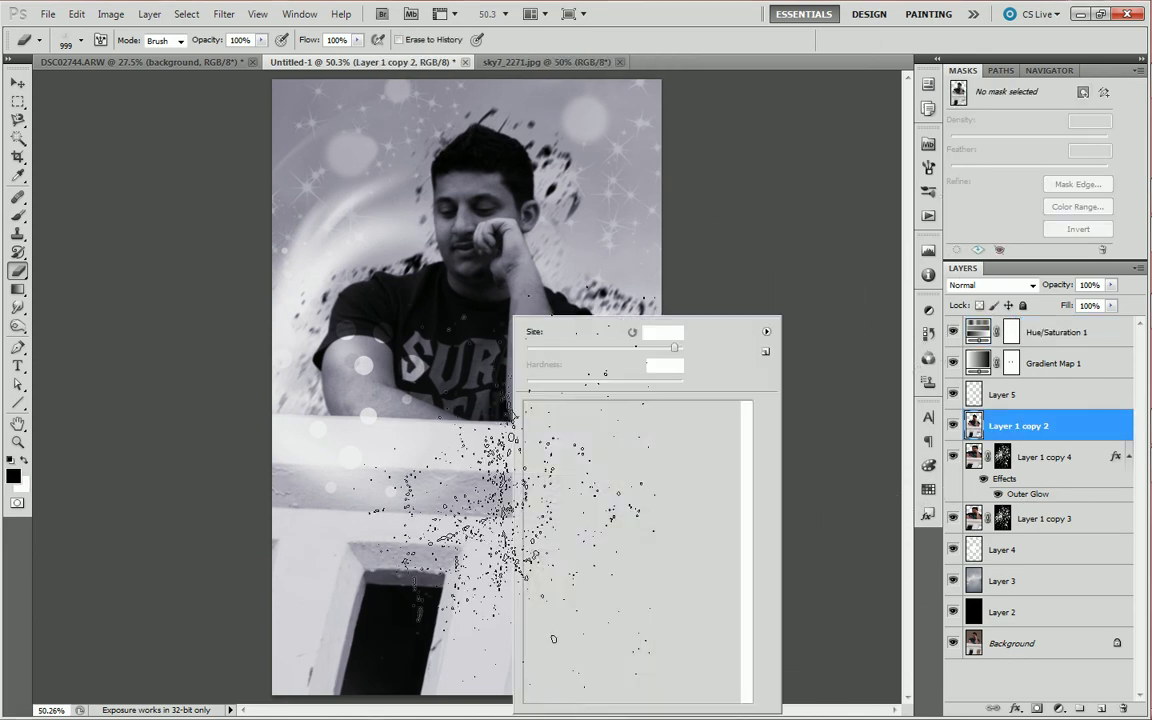
{"action": "left_click", "coordinate": [765, 333]}
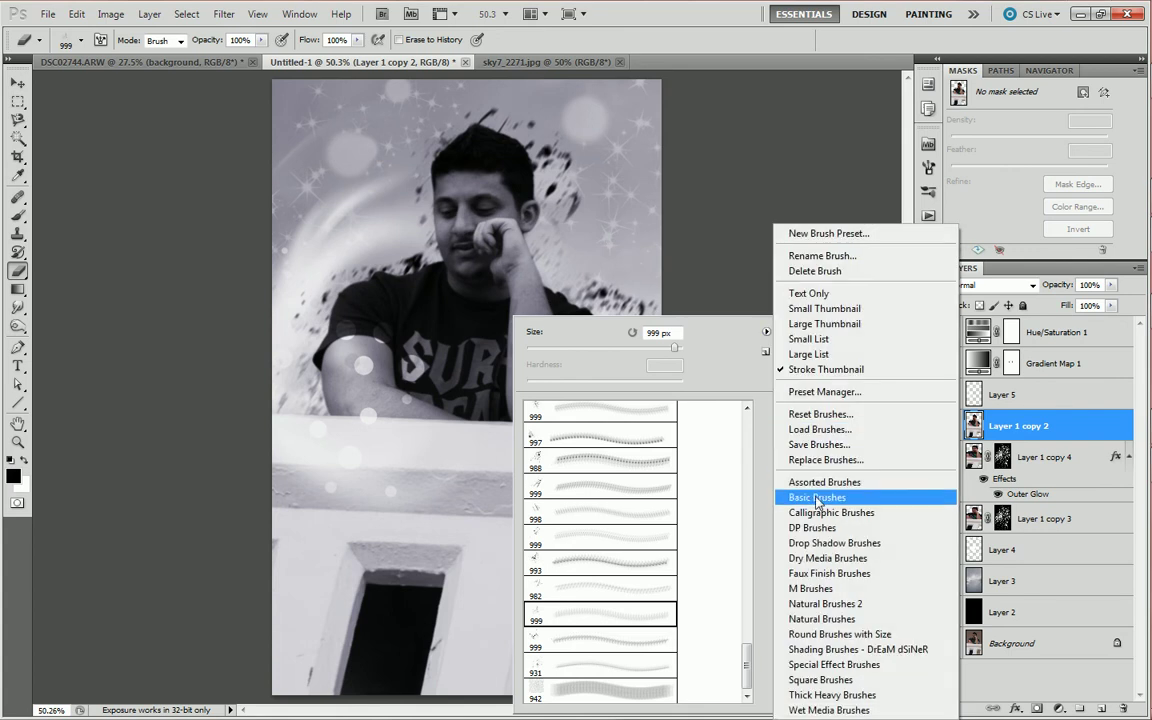
{"action": "left_click", "coordinate": [815, 414]}
{"action": "left_click", "coordinate": [527, 281]}
Close the brush picker and the sky7_2271.jpg document
{"action": "key", "text": "Return"}
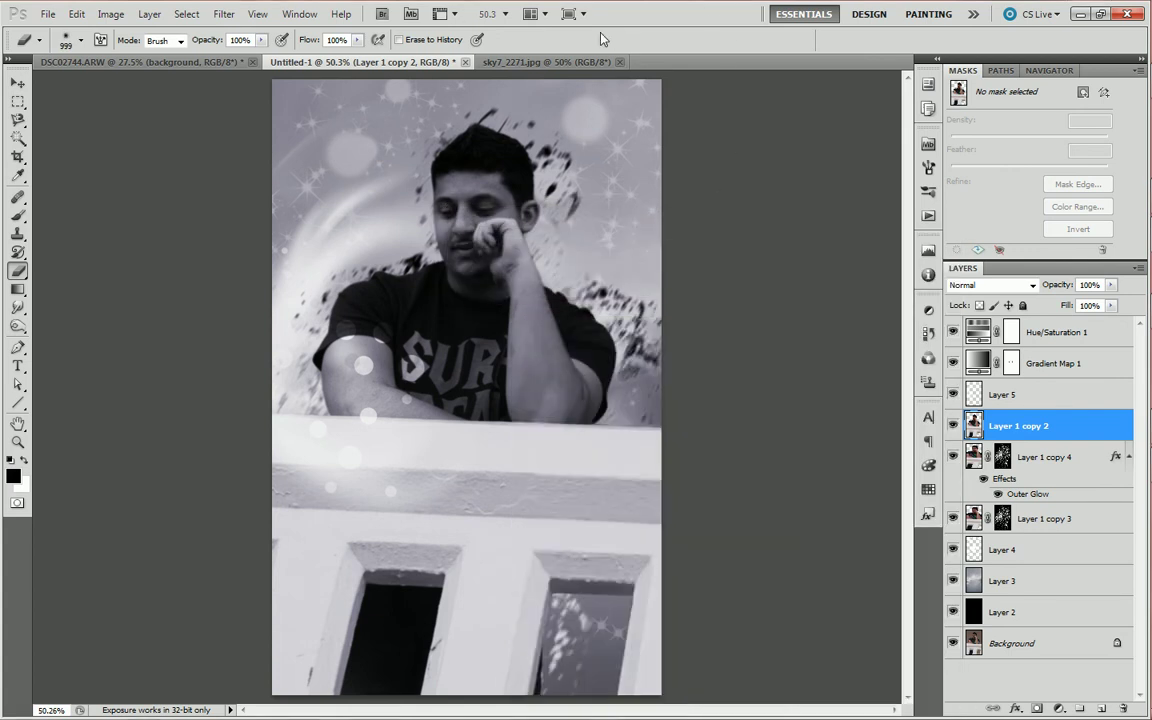
{"action": "left_click", "coordinate": [526, 61]}
{"action": "left_click", "coordinate": [620, 63]}
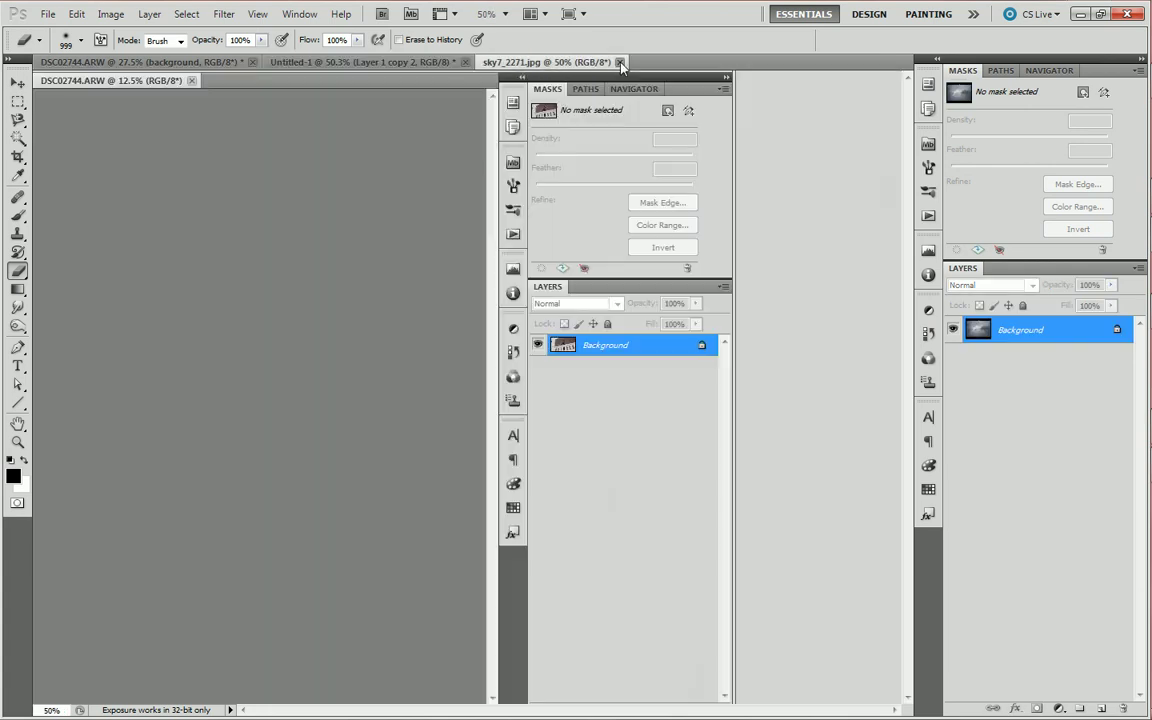
In the Open dialog, go from the Friends folder back to the Pictures folder
{"action": "key", "text": "ctrl+o"}
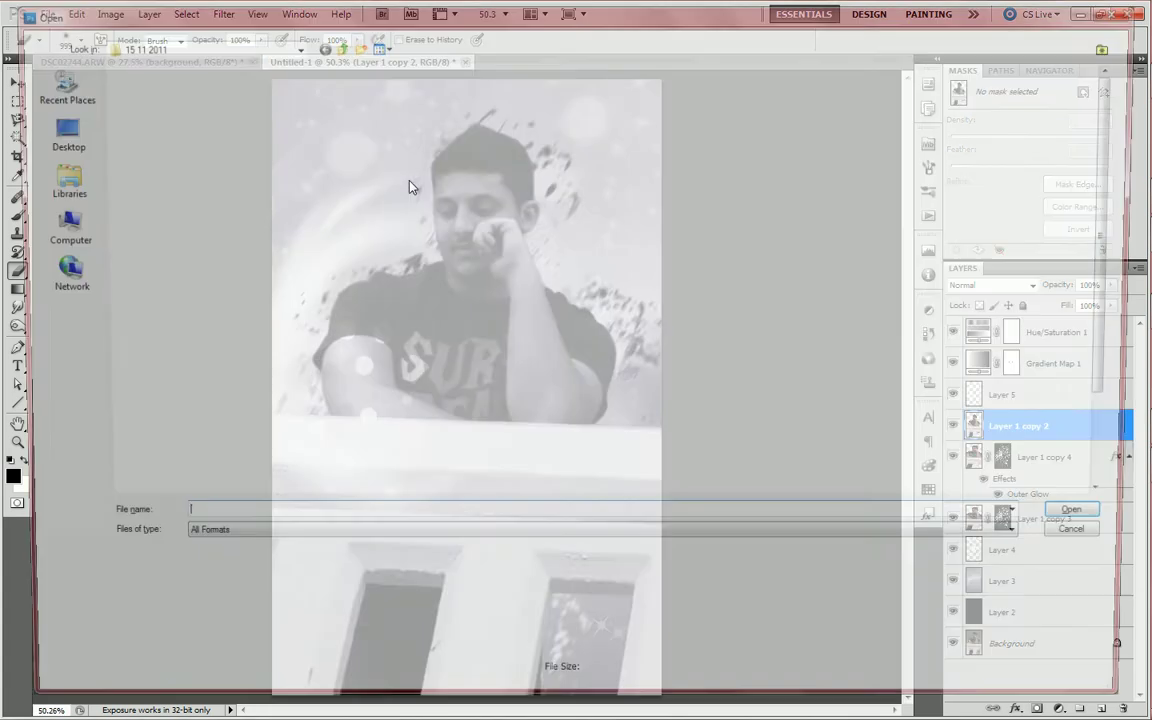
{"action": "scroll", "coordinate": [480, 268], "scroll_direction": "down", "scroll_amount": 1}
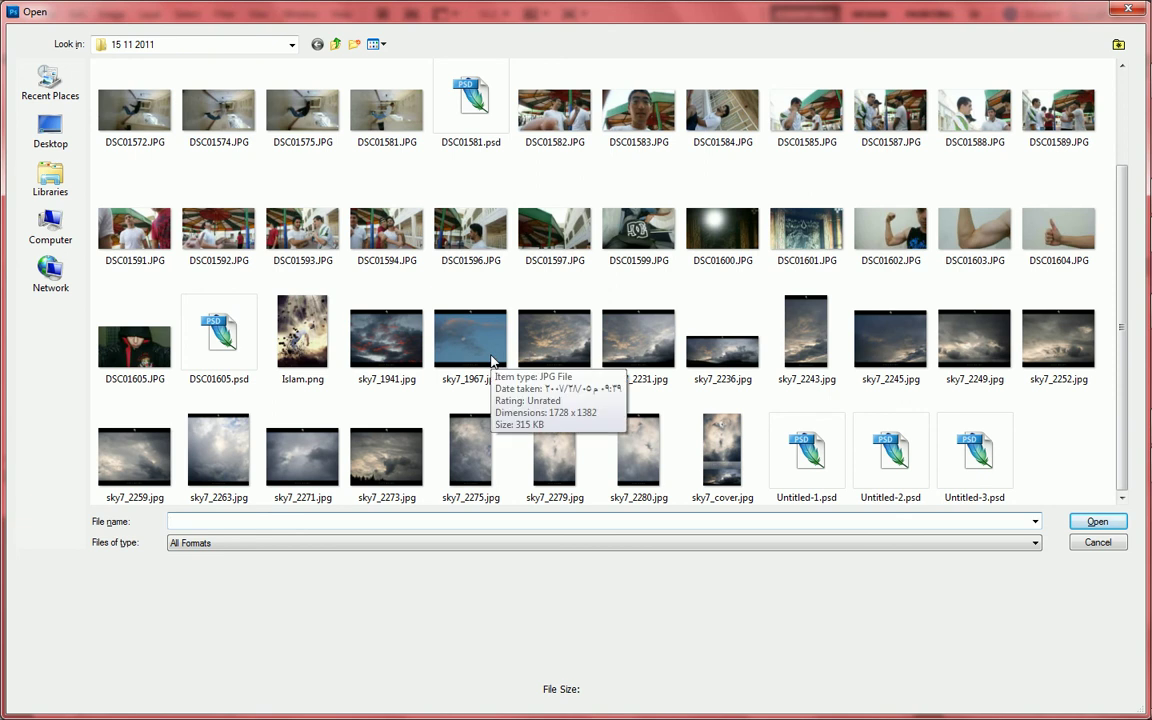
{"action": "scroll", "coordinate": [491, 362], "scroll_direction": "up", "scroll_amount": 2}
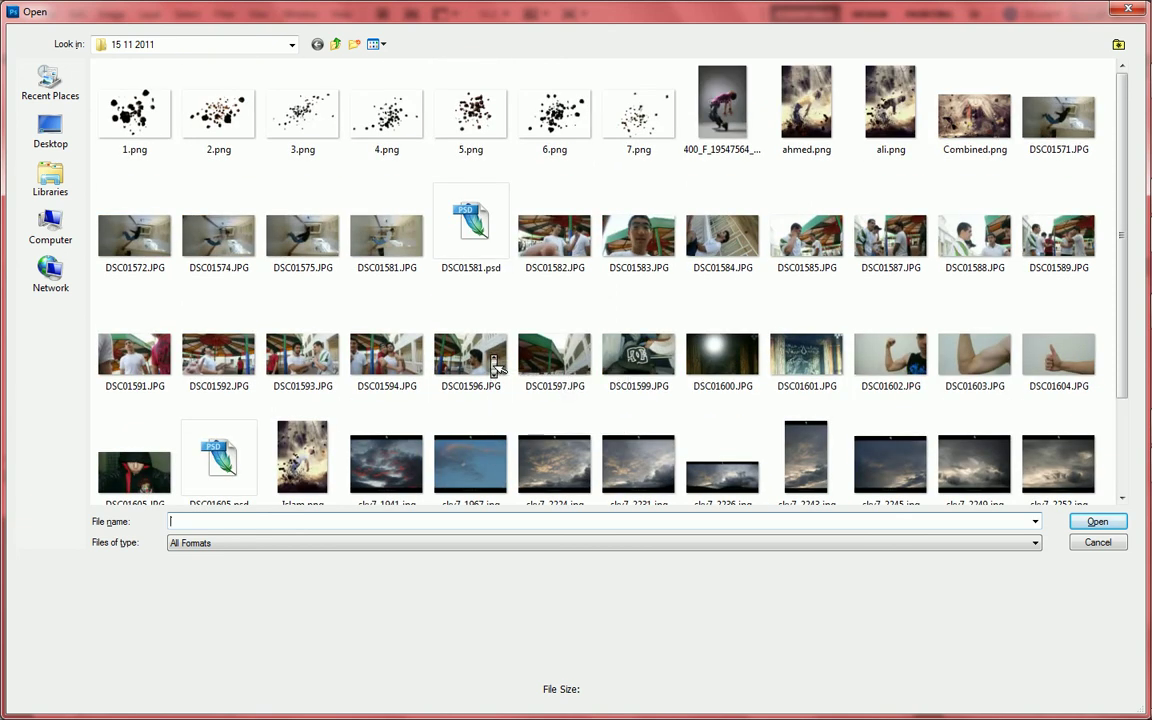
{"action": "left_click", "coordinate": [337, 47]}
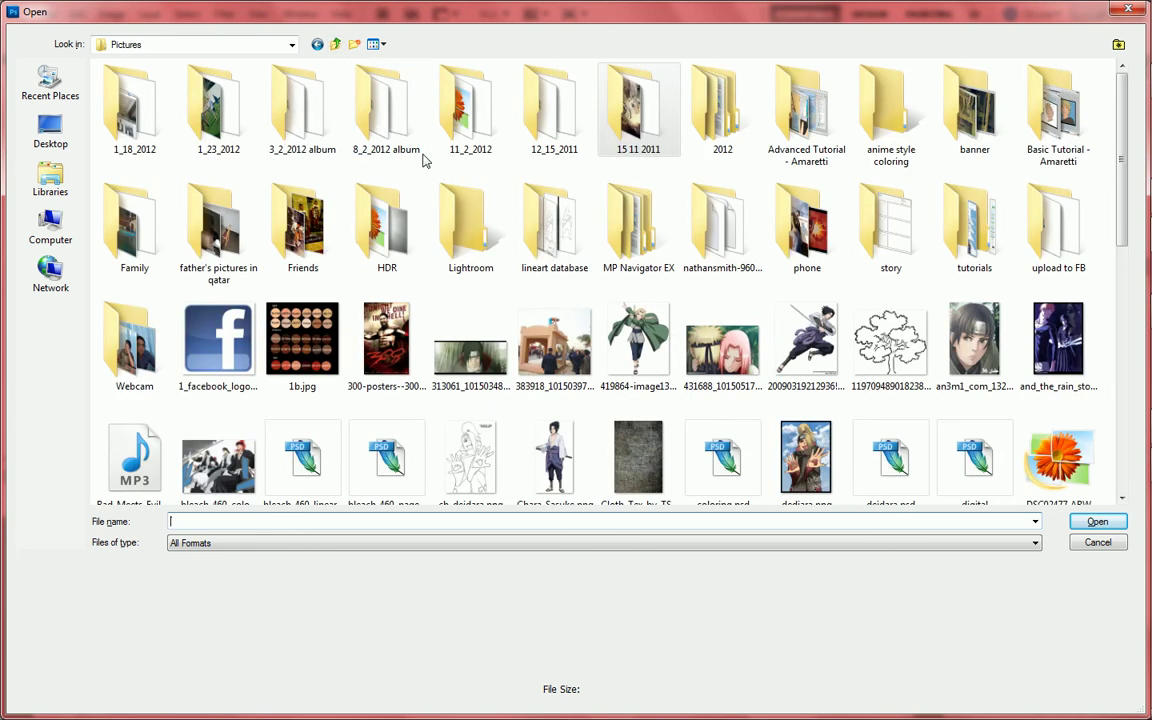
{"action": "double_click", "coordinate": [302, 225]}
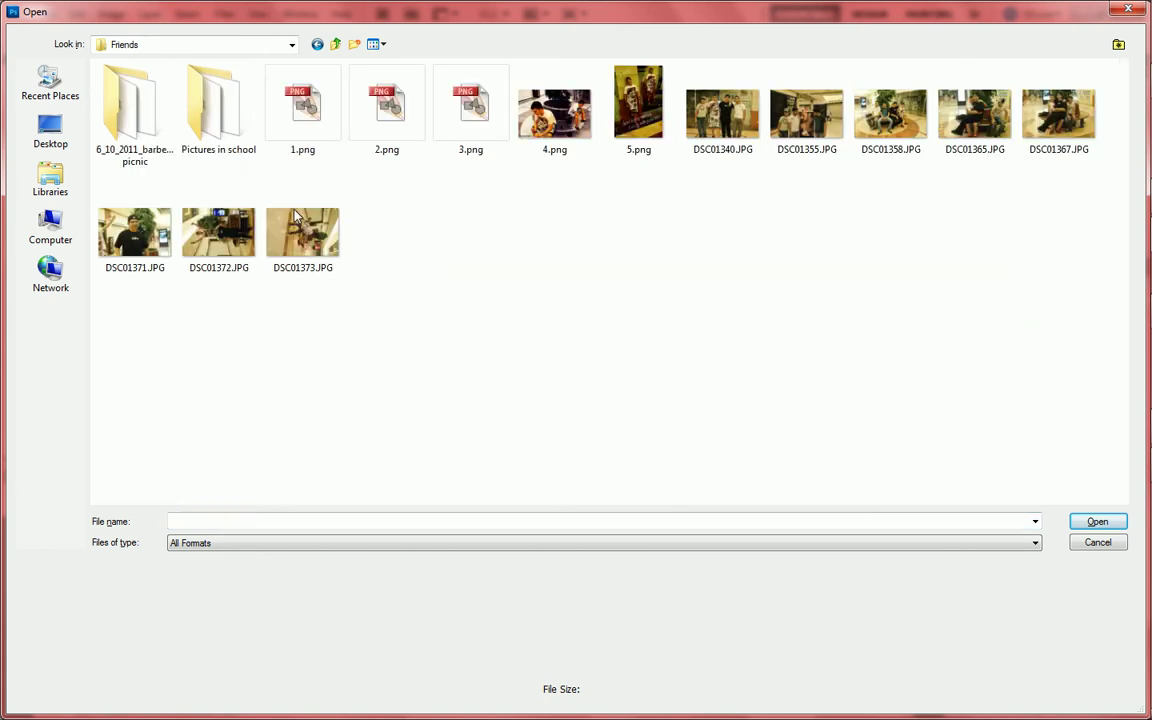
{"action": "left_click", "coordinate": [333, 45]}
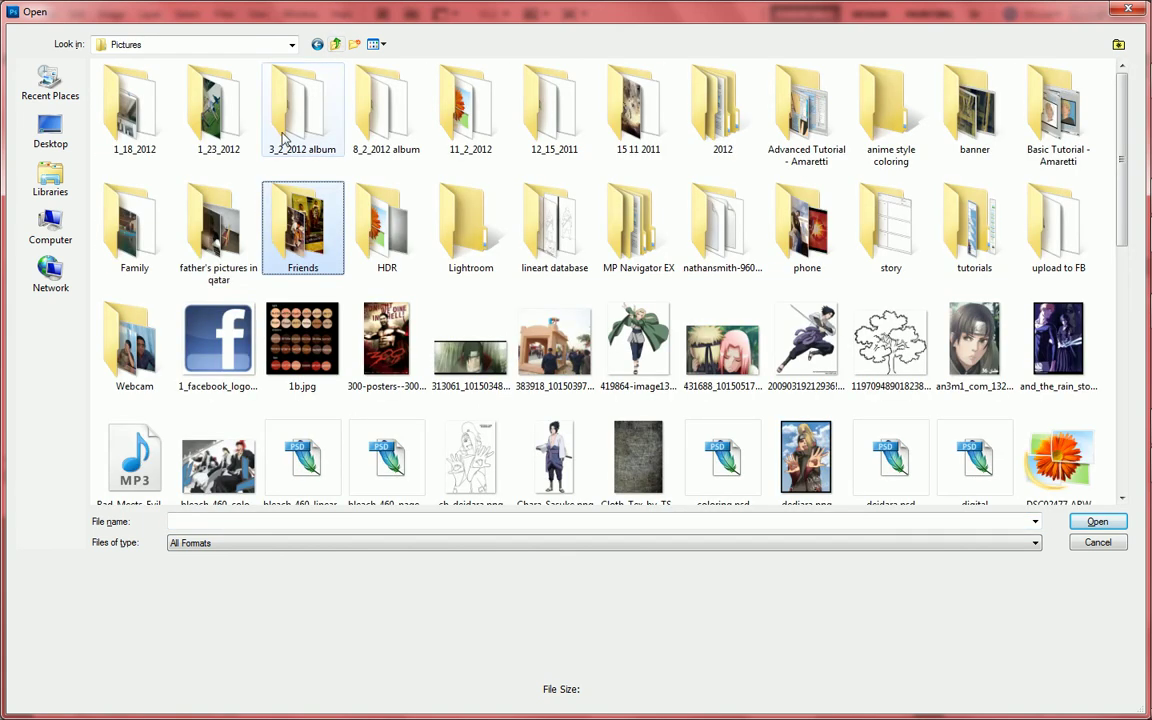
{"action": "scroll", "coordinate": [368, 172], "scroll_direction": "down", "scroll_amount": 3}
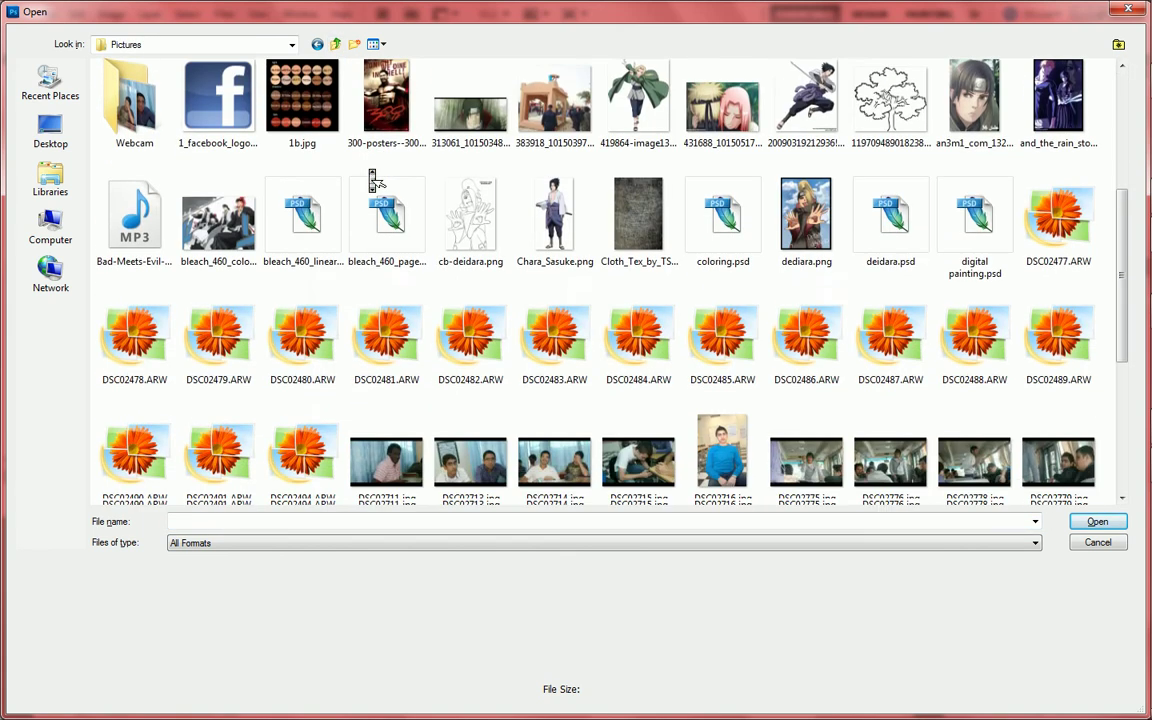
{"action": "scroll", "coordinate": [375, 180], "scroll_direction": "down", "scroll_amount": 1}
{"action": "scroll", "coordinate": [375, 180], "scroll_direction": "down", "scroll_amount": 3}
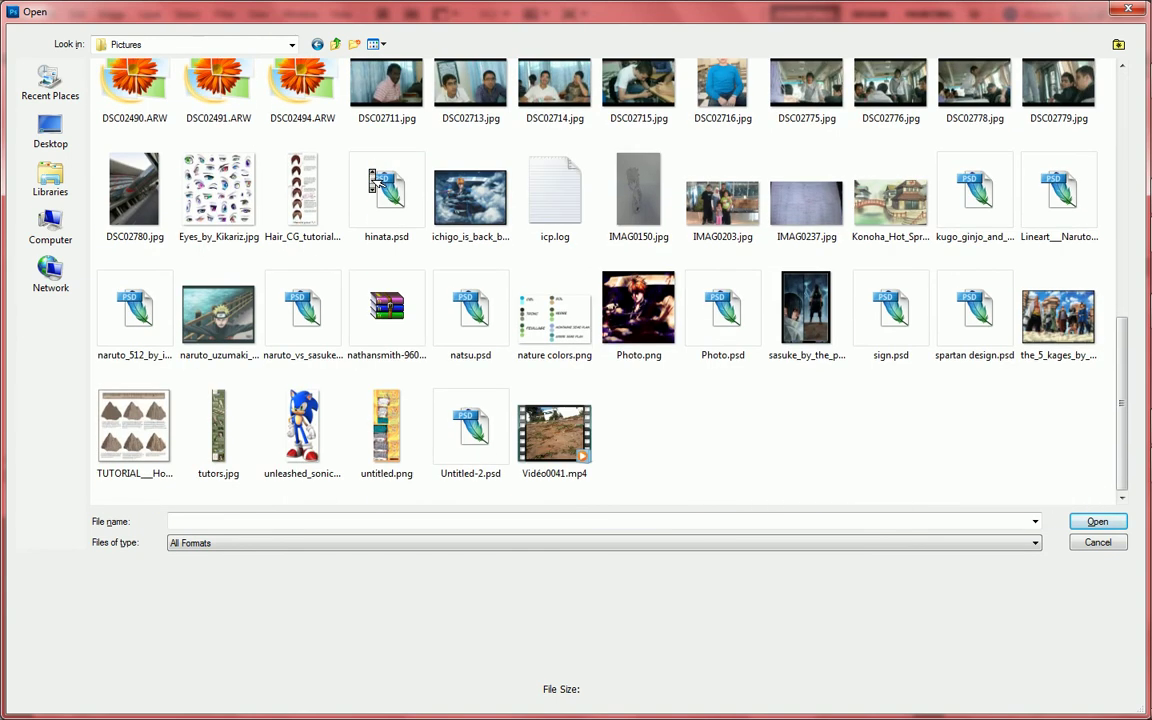
Preview the psd files there and open spartan design.psd
{"action": "left_click", "coordinate": [716, 313]}
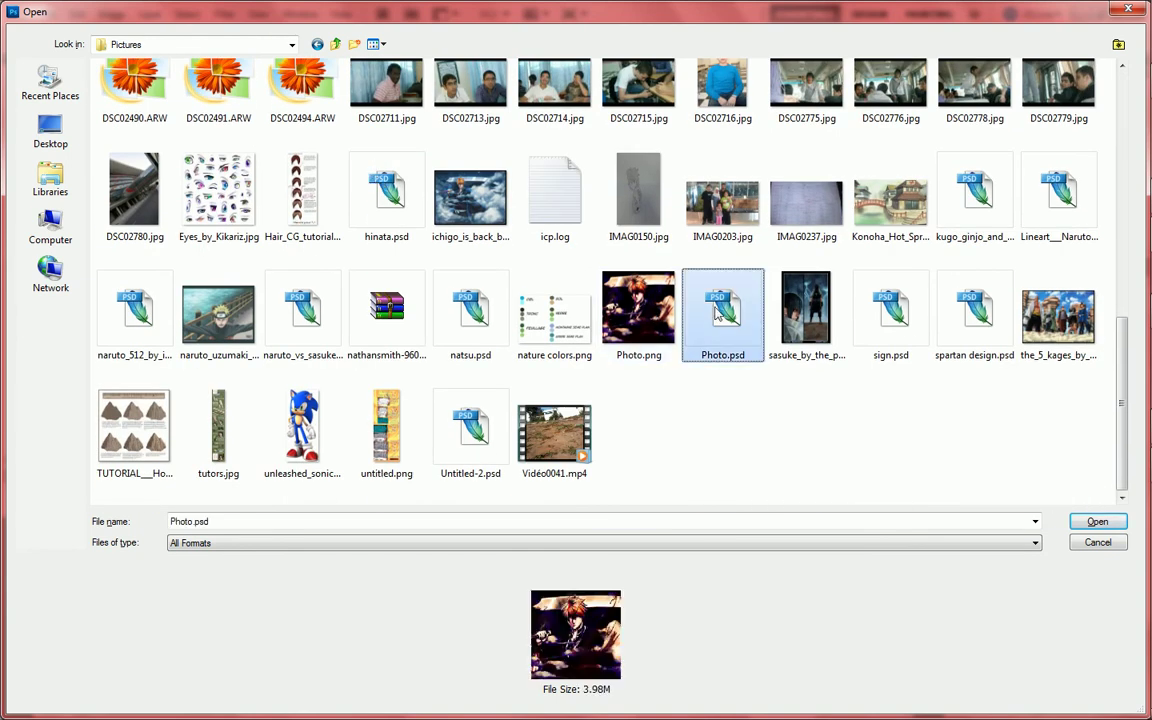
{"action": "left_click", "coordinate": [907, 323]}
{"action": "left_click", "coordinate": [950, 320]}
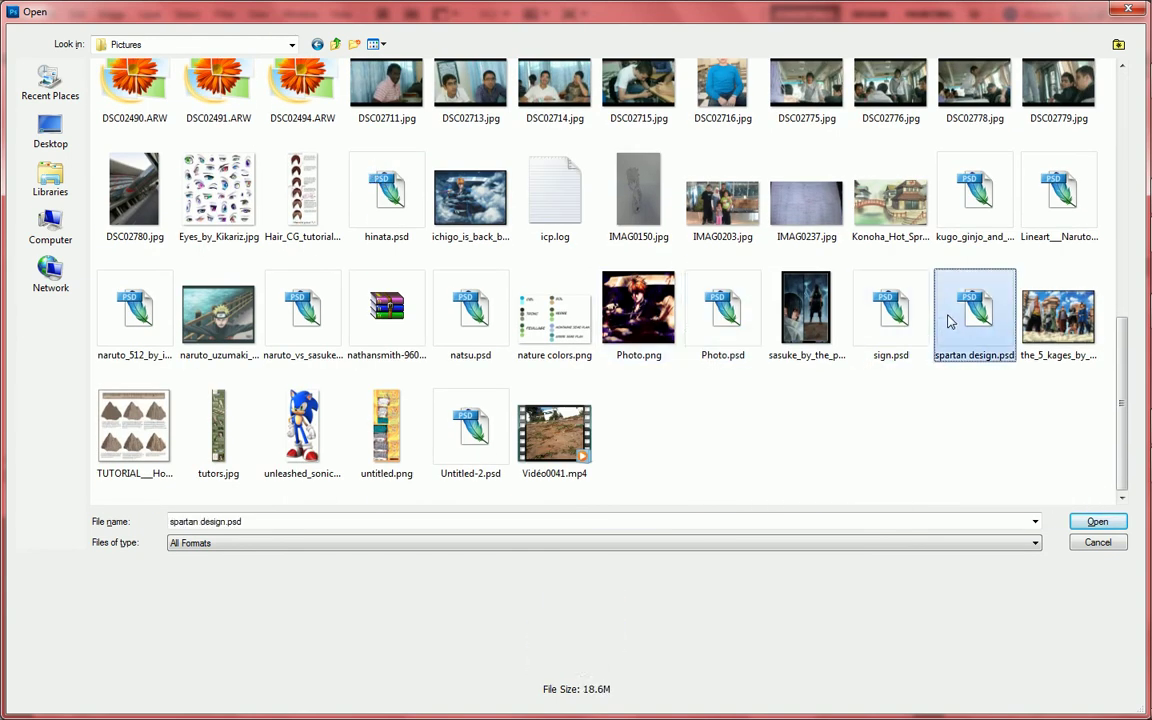
{"action": "left_click", "coordinate": [978, 225]}
{"action": "left_click", "coordinate": [1060, 205]}
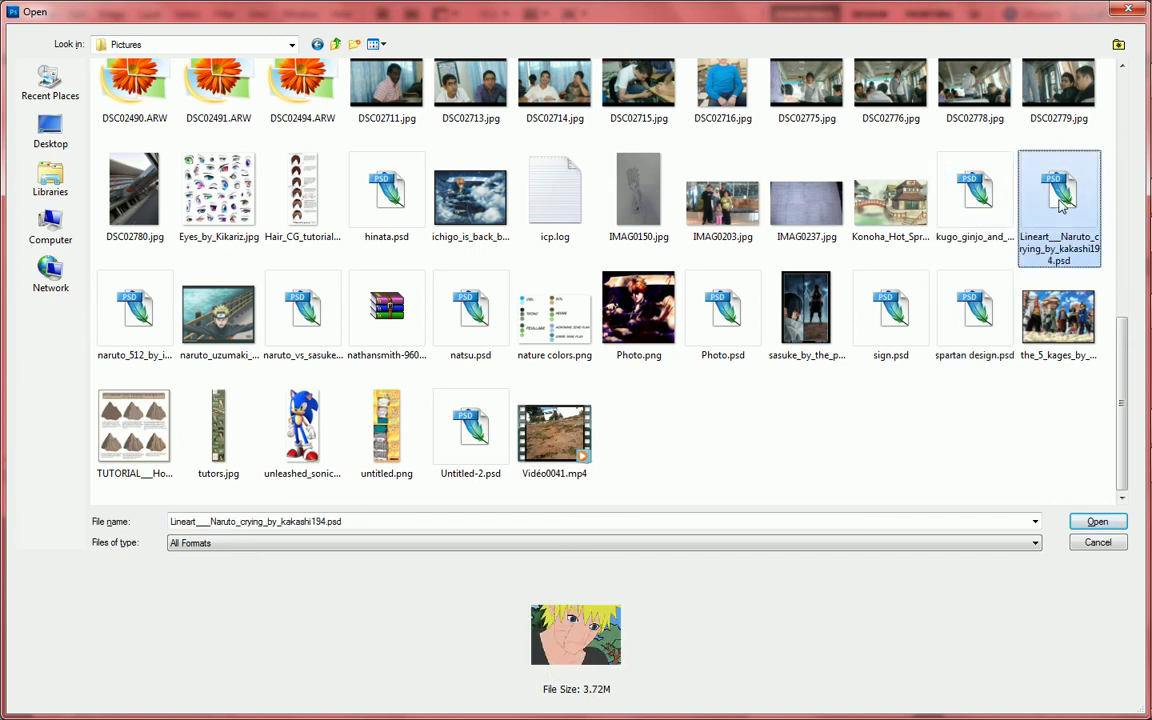
{"action": "left_click", "coordinate": [981, 300]}
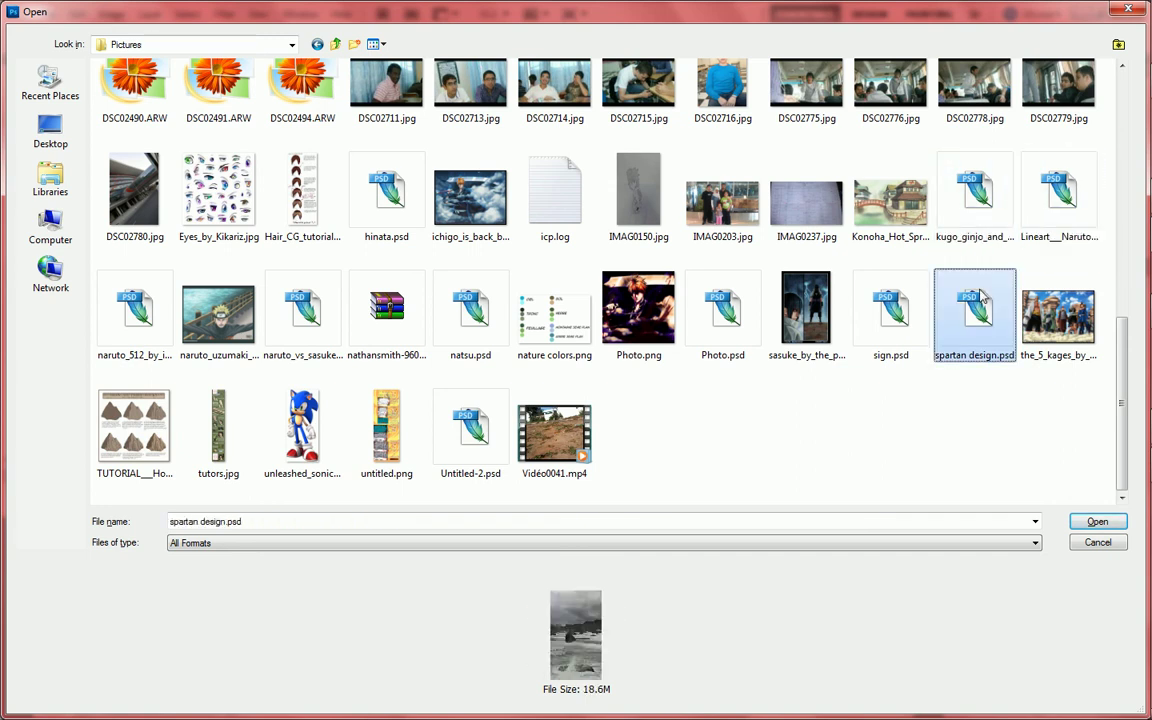
{"action": "double_click", "coordinate": [981, 298]}
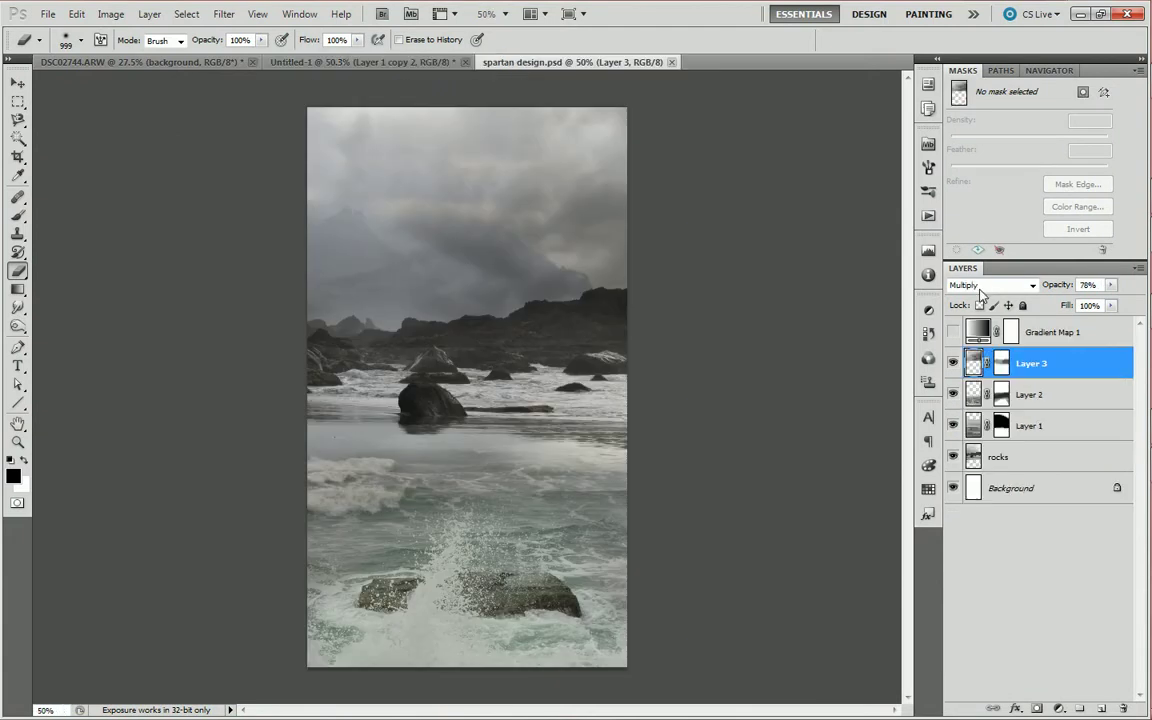
Toggle the spartan design layers' visibility to inspect them, leaving Layer 3 hidden
{"action": "left_click", "coordinate": [952, 363]}
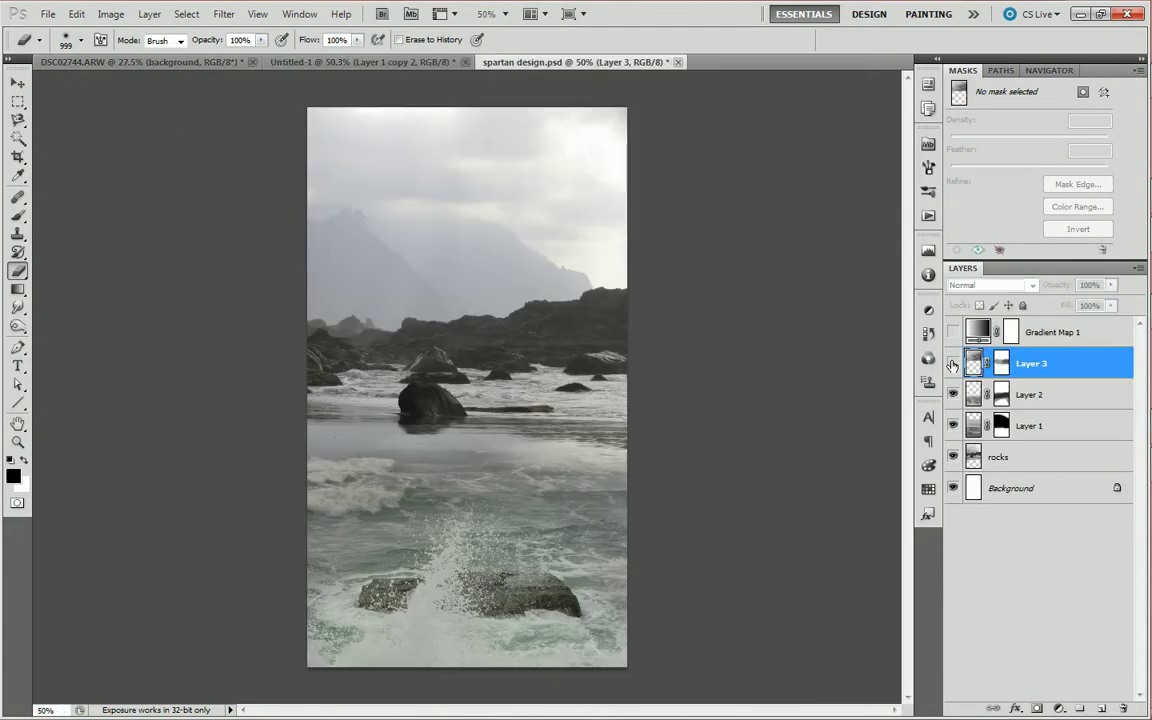
{"action": "left_click", "coordinate": [952, 363]}
{"action": "left_click", "coordinate": [952, 394]}
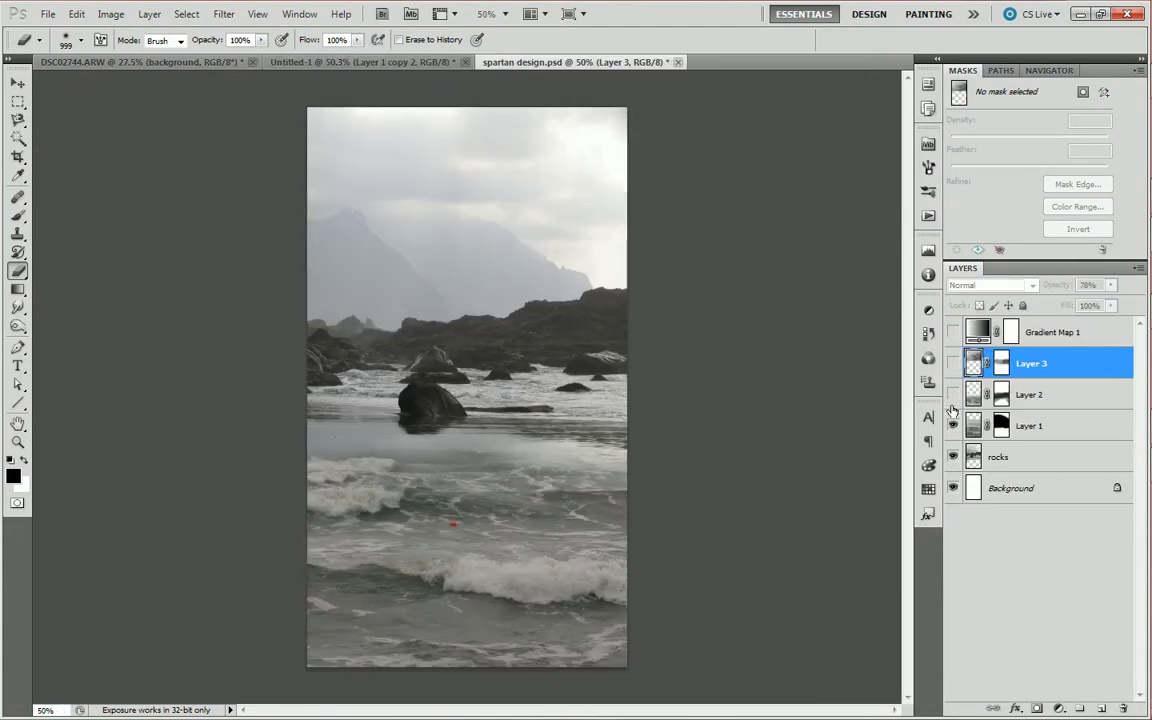
{"action": "left_click", "coordinate": [952, 425]}
{"action": "left_click", "coordinate": [952, 425]}
{"action": "left_click", "coordinate": [952, 394]}
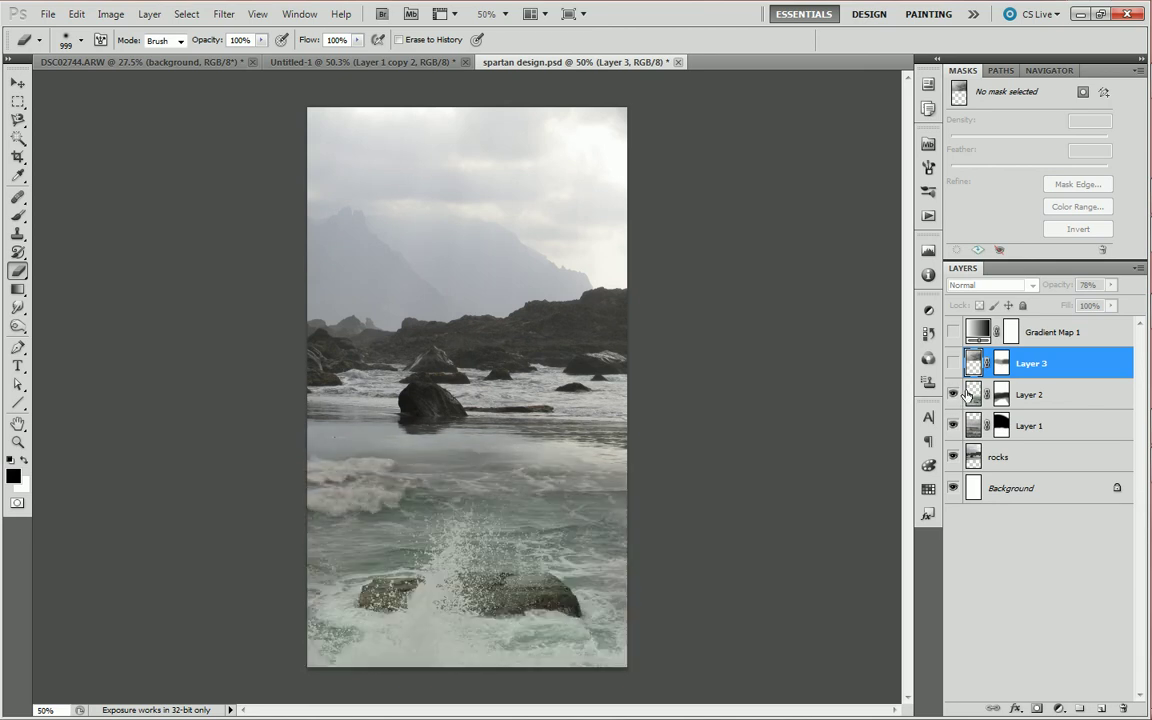
Copy Layer 2's sea-splash pixels and switch back to the Untitled-1 composite
{"action": "left_click", "coordinate": [971, 395], "text": "ctrl"}
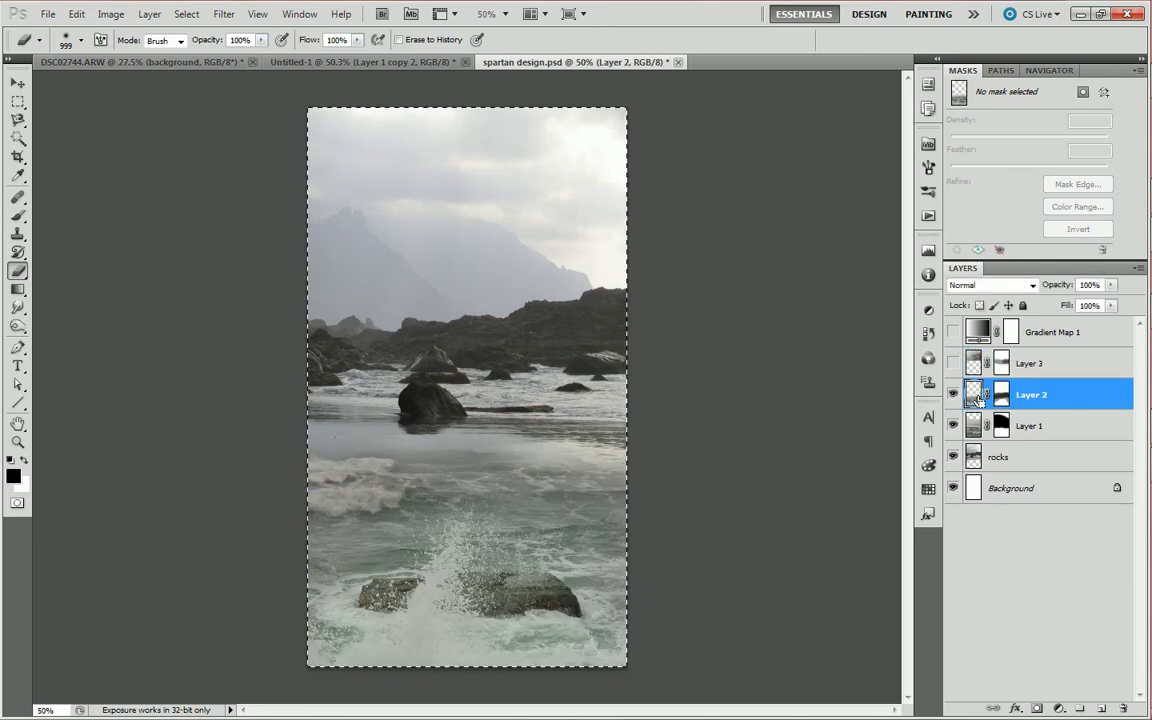
{"action": "key", "text": "ctrl+c"}
{"action": "key", "text": "ctrl+Tab"}
{"action": "key", "text": "ctrl+Tab"}
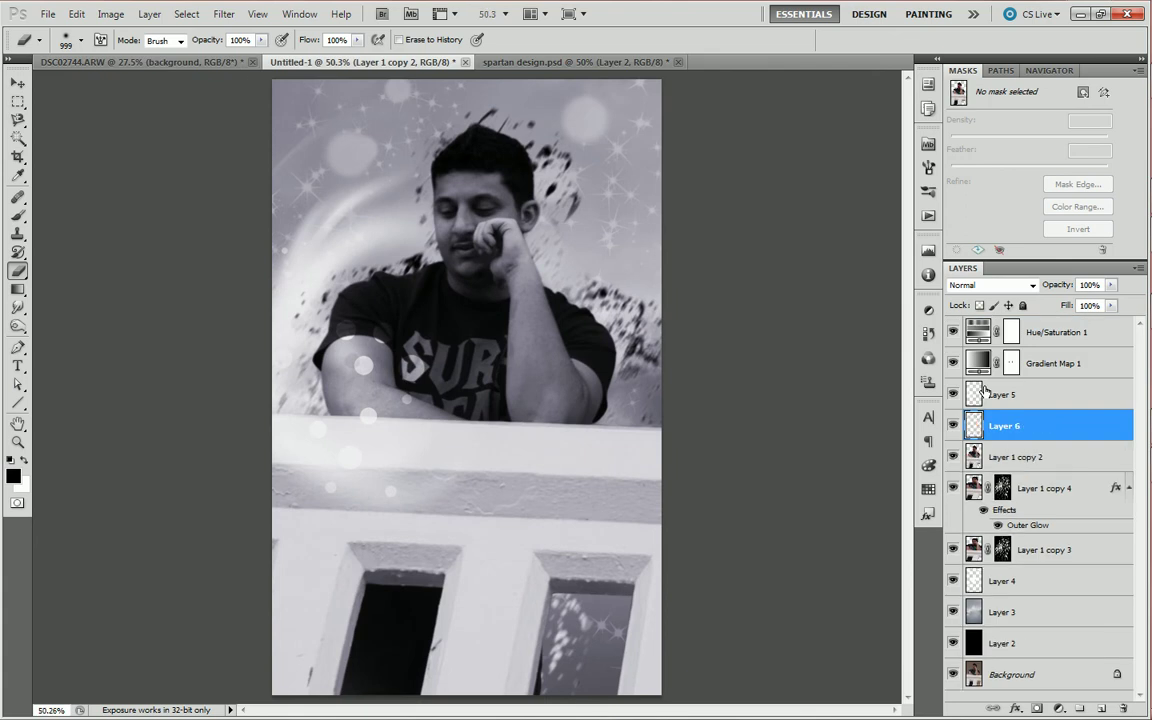
Paste the sea splash as Layer 6, move it to the top, and zoom out to 25%
{"action": "key", "text": "ctrl+v"}
{"action": "key", "text": "z"}
{"action": "left_click", "coordinate": [596, 363], "text": "alt"}
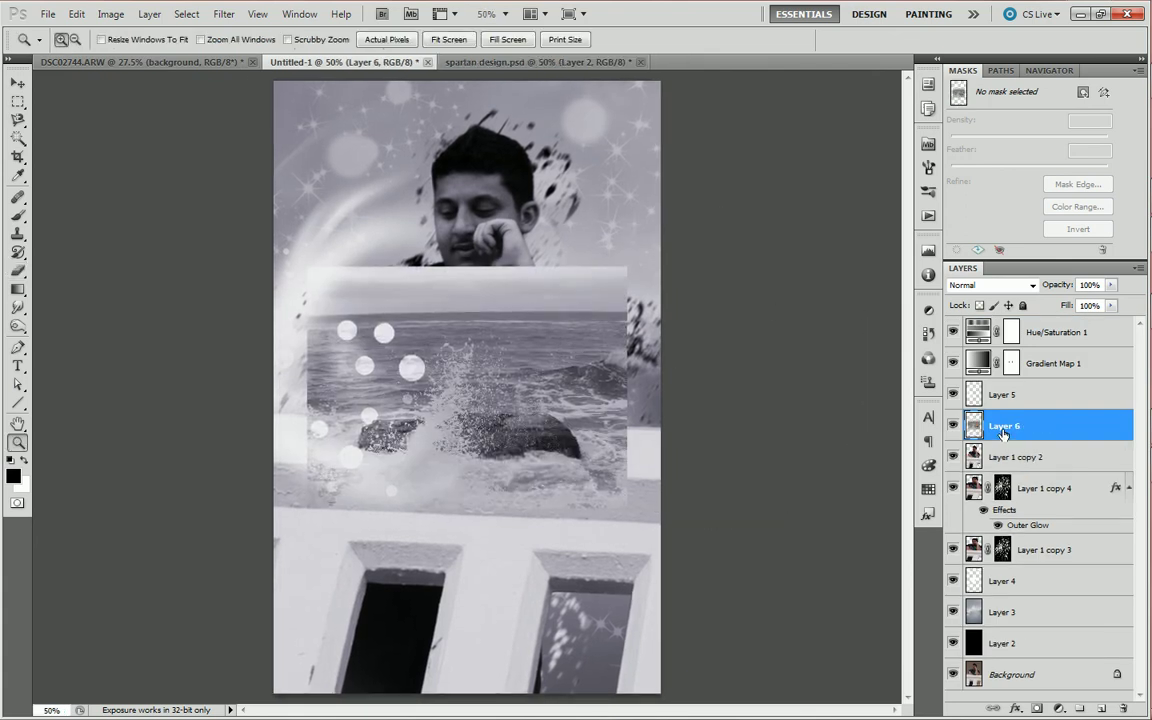
{"action": "left_click_drag", "start_coordinate": [1015, 325], "coordinate": [1015, 322]}
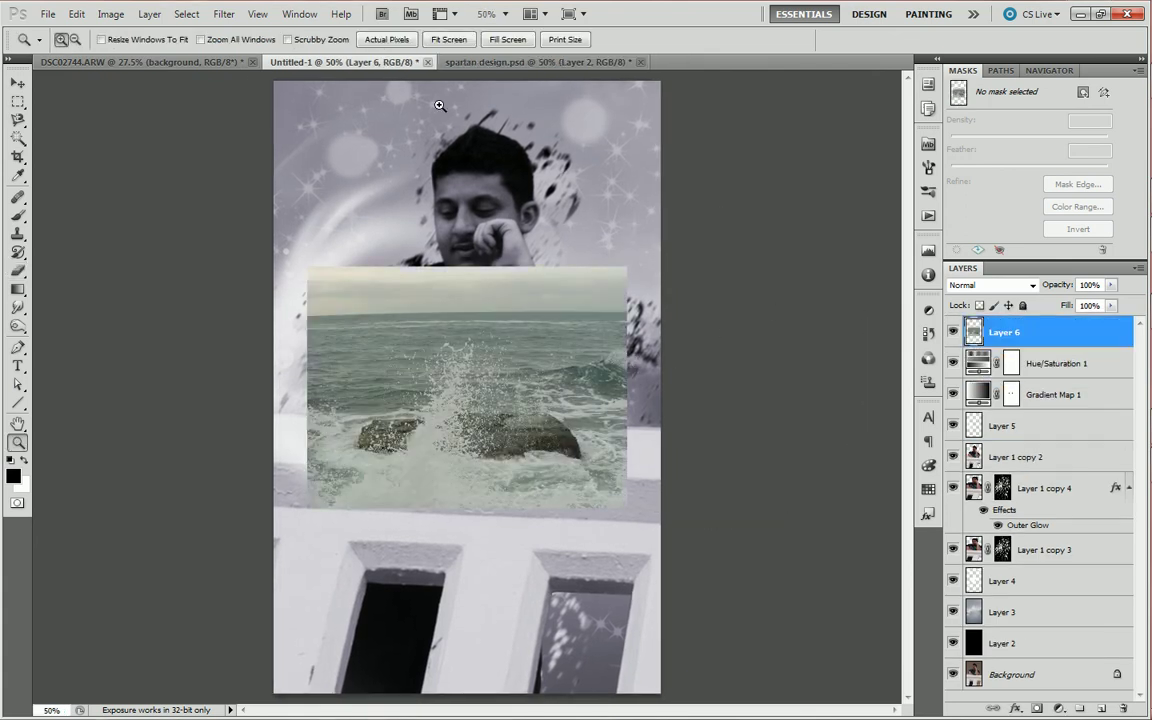
{"action": "left_click", "coordinate": [430, 325], "text": "alt"}
{"action": "left_click", "coordinate": [432, 325], "text": "alt"}
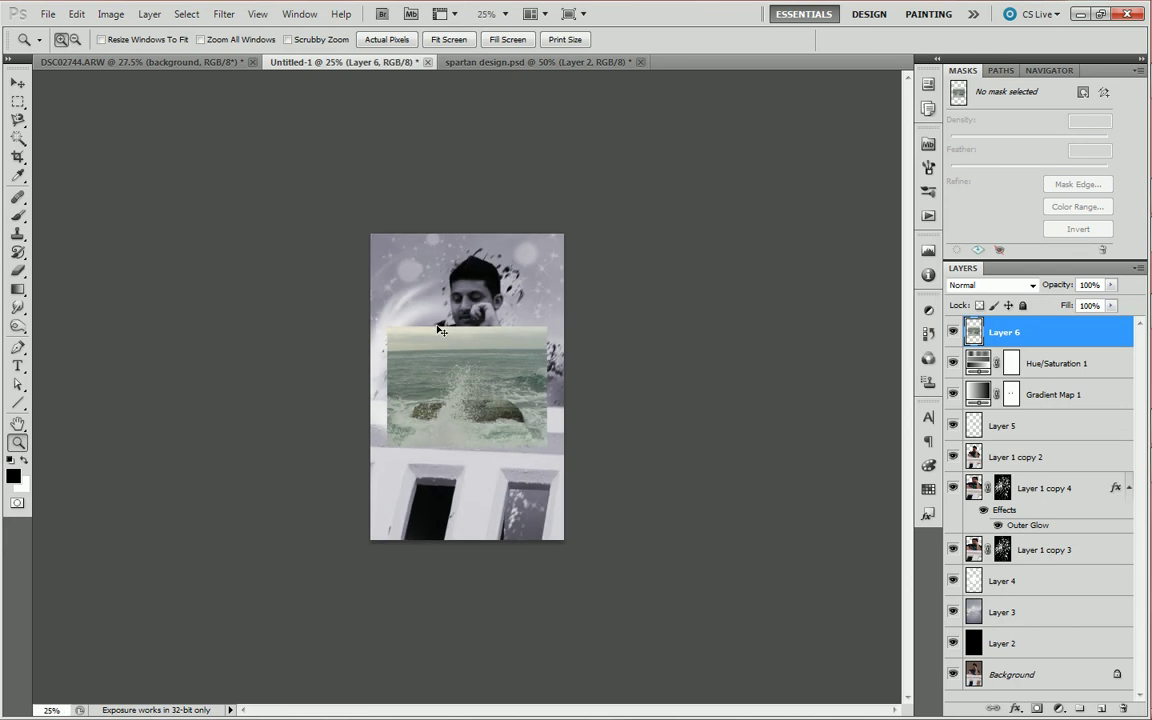
Scale the splash to about 158% and distort its corners to fill the lower half
{"action": "key", "text": "ctrl+t"}
{"action": "left_click_drag", "start_coordinate": [548, 328], "coordinate": [592, 292]}
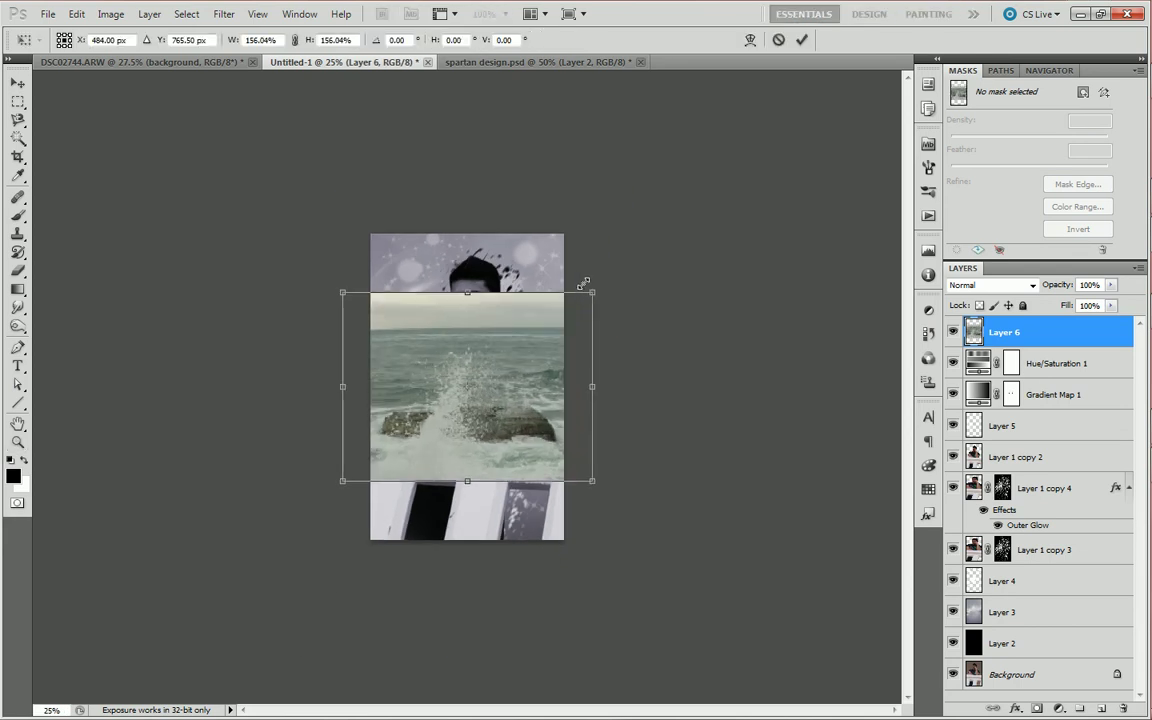
{"action": "left_click_drag", "start_coordinate": [533, 400], "coordinate": [523, 478]}
{"action": "left_click_drag", "start_coordinate": [668, 283], "coordinate": [681, 301]}
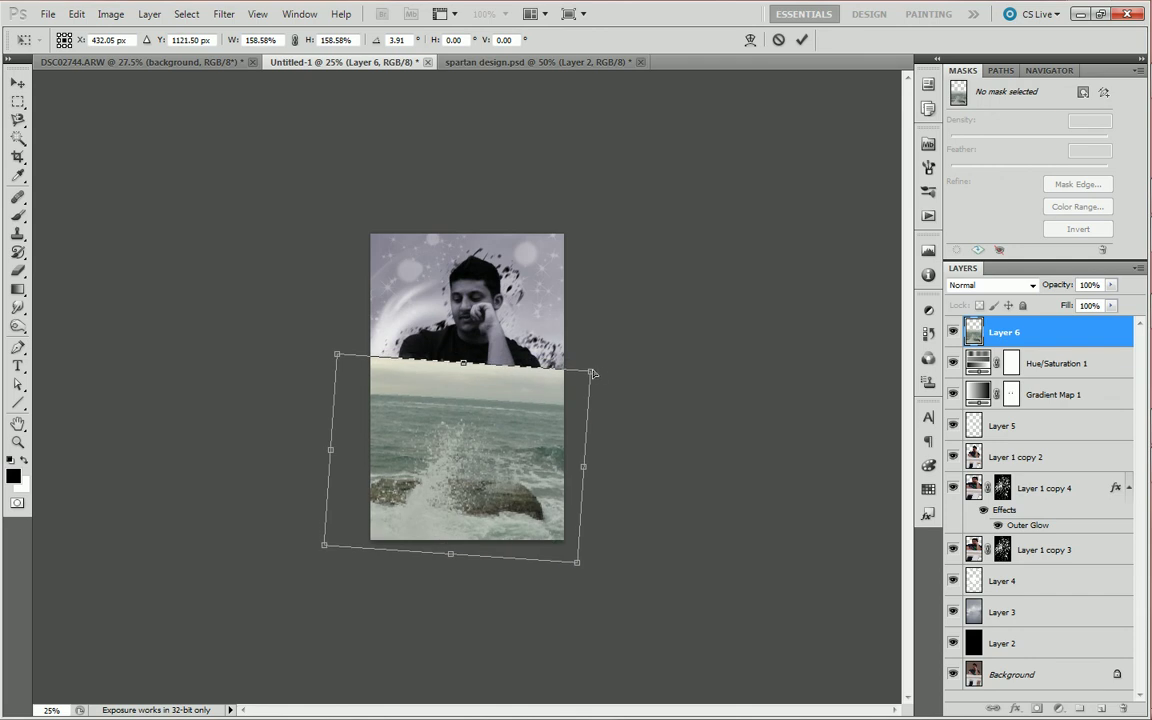
{"action": "left_click_drag", "start_coordinate": [592, 373], "coordinate": [612, 376]}
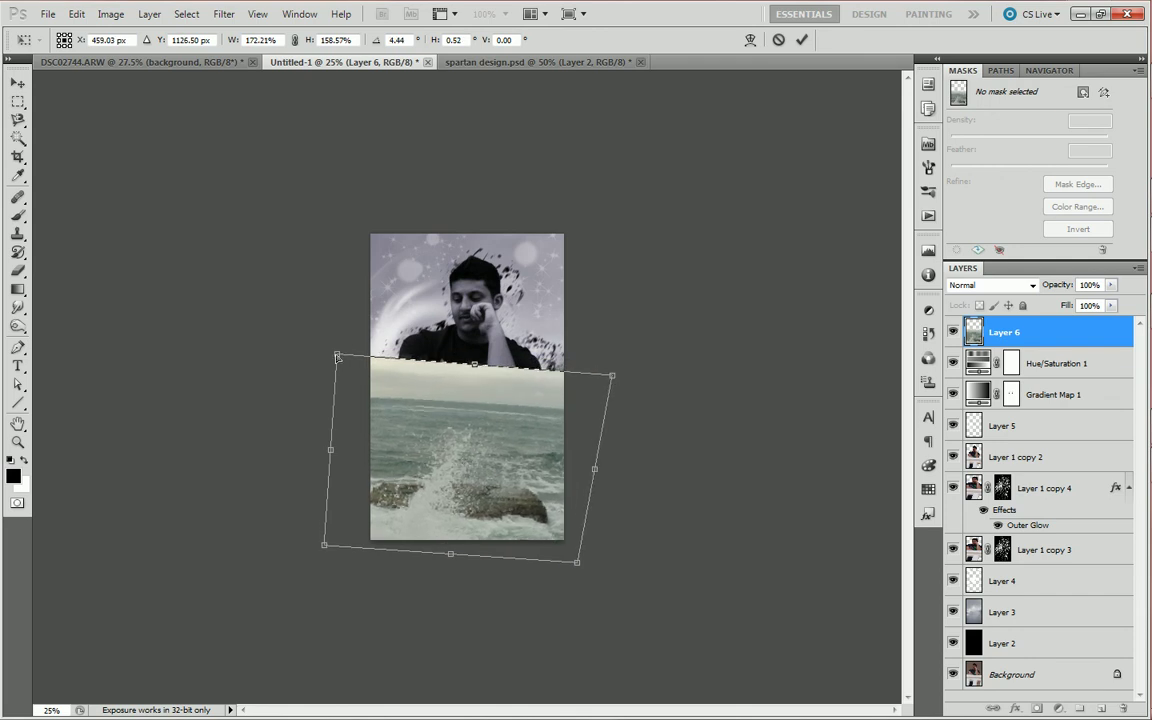
{"action": "left_click_drag", "start_coordinate": [337, 356], "coordinate": [319, 370]}
{"action": "left_click_drag", "start_coordinate": [325, 546], "coordinate": [342, 557]}
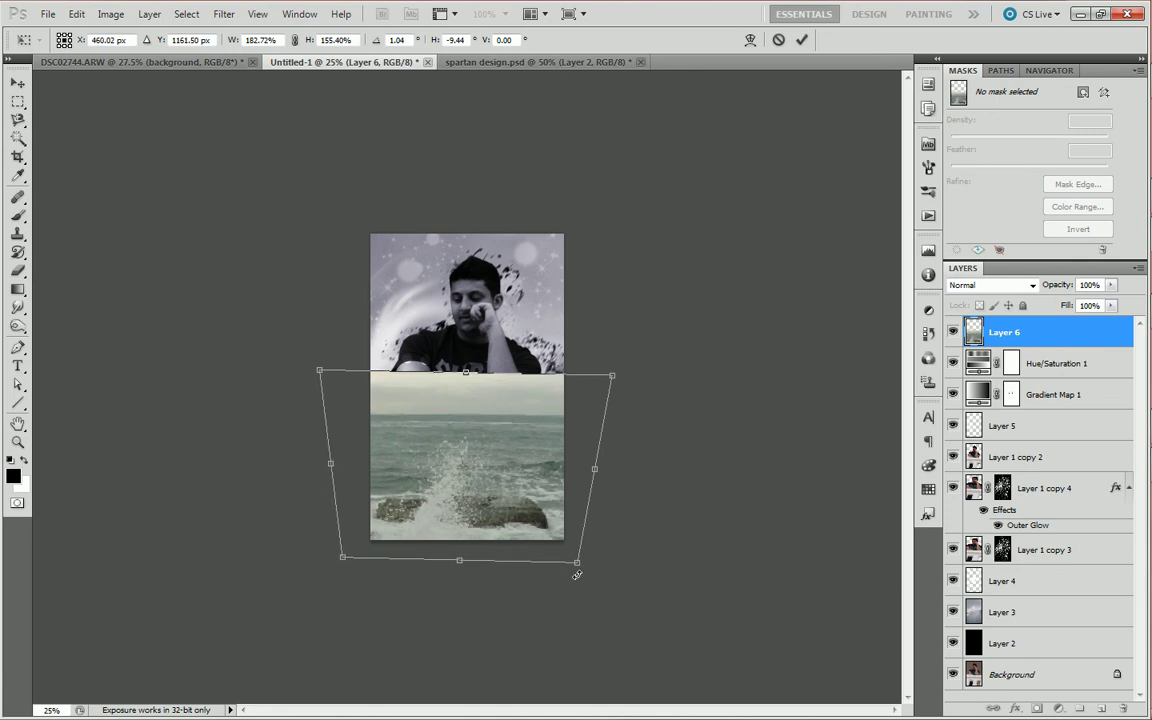
{"action": "left_click_drag", "start_coordinate": [576, 565], "coordinate": [572, 562]}
{"action": "left_click_drag", "start_coordinate": [613, 376], "coordinate": [633, 381]}
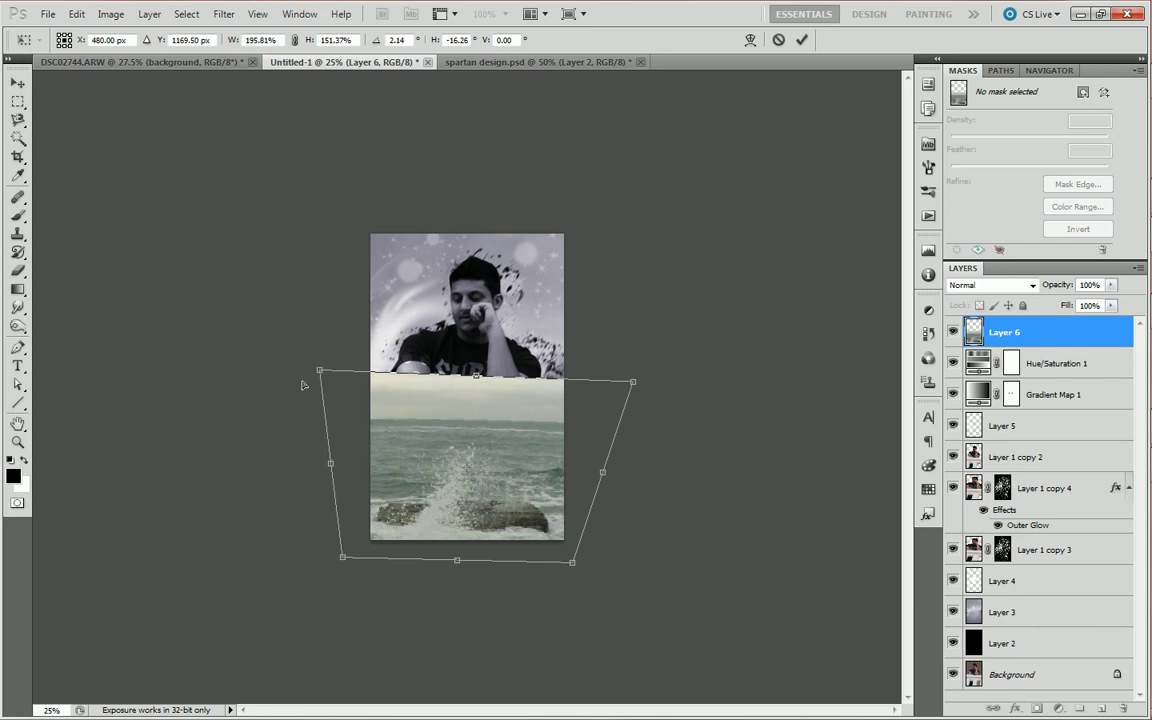
{"action": "key", "text": "Return"}
Add a white layer mask to Layer 6 and set black as foreground for the Gradient tool
{"action": "key", "text": "z"}
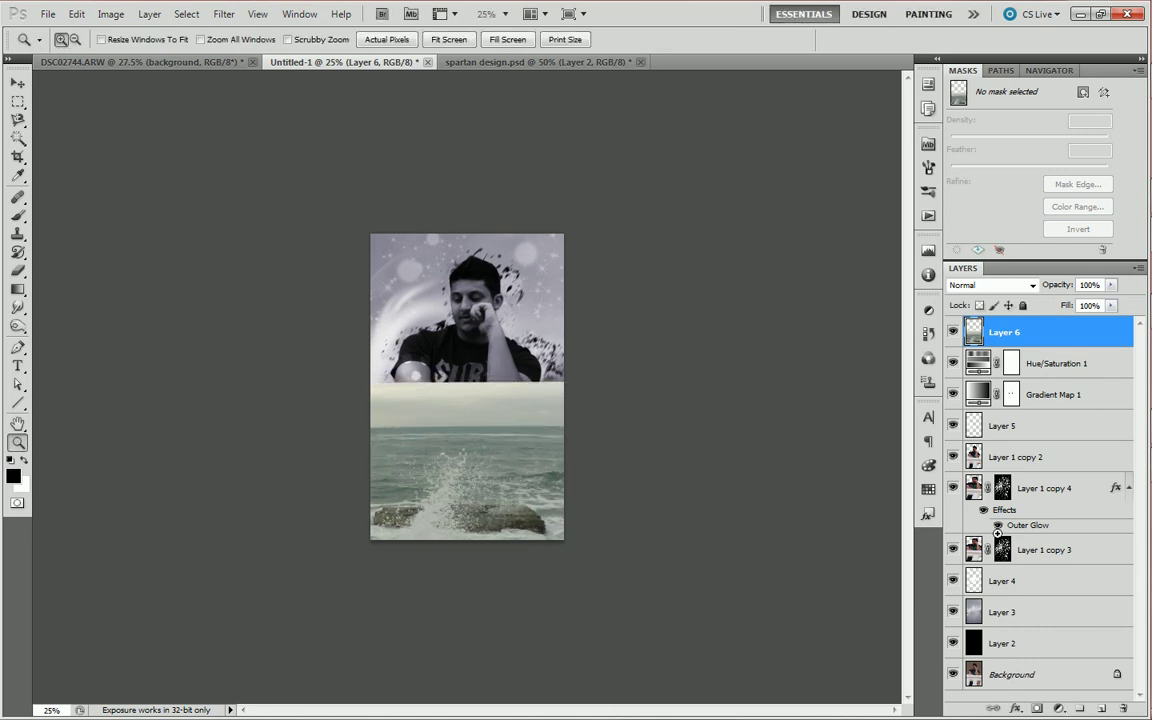
{"action": "left_click", "coordinate": [1037, 708]}
{"action": "key", "text": "b"}
{"action": "key", "text": "g"}
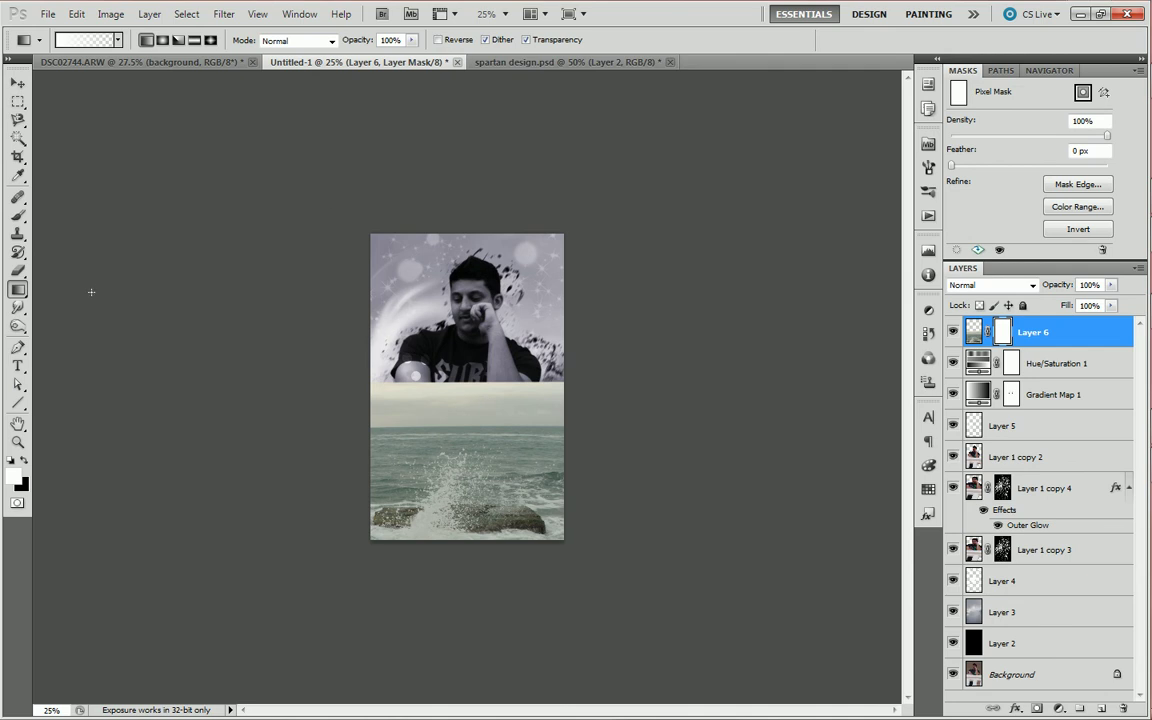
{"action": "left_click", "coordinate": [20, 461]}
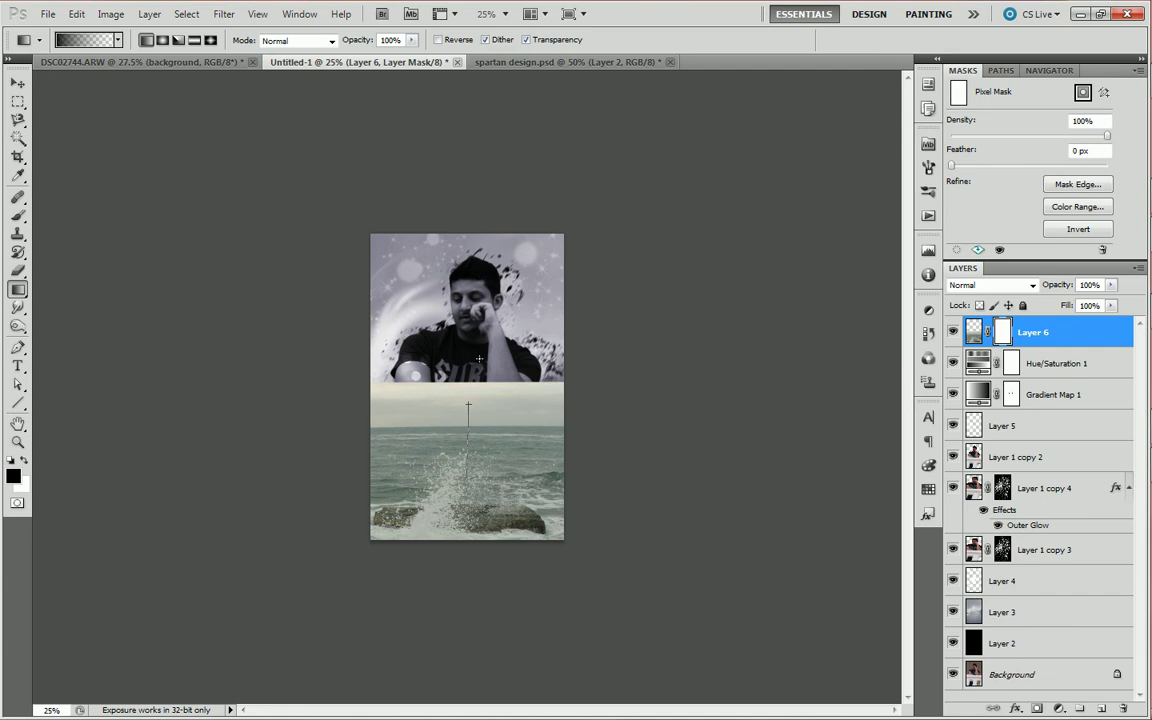
Paint black around the arm on Layer 6's mask with a 500 px brush, and move Layer 6 below Gradient Map 1
{"action": "left_click", "coordinate": [18, 216]}
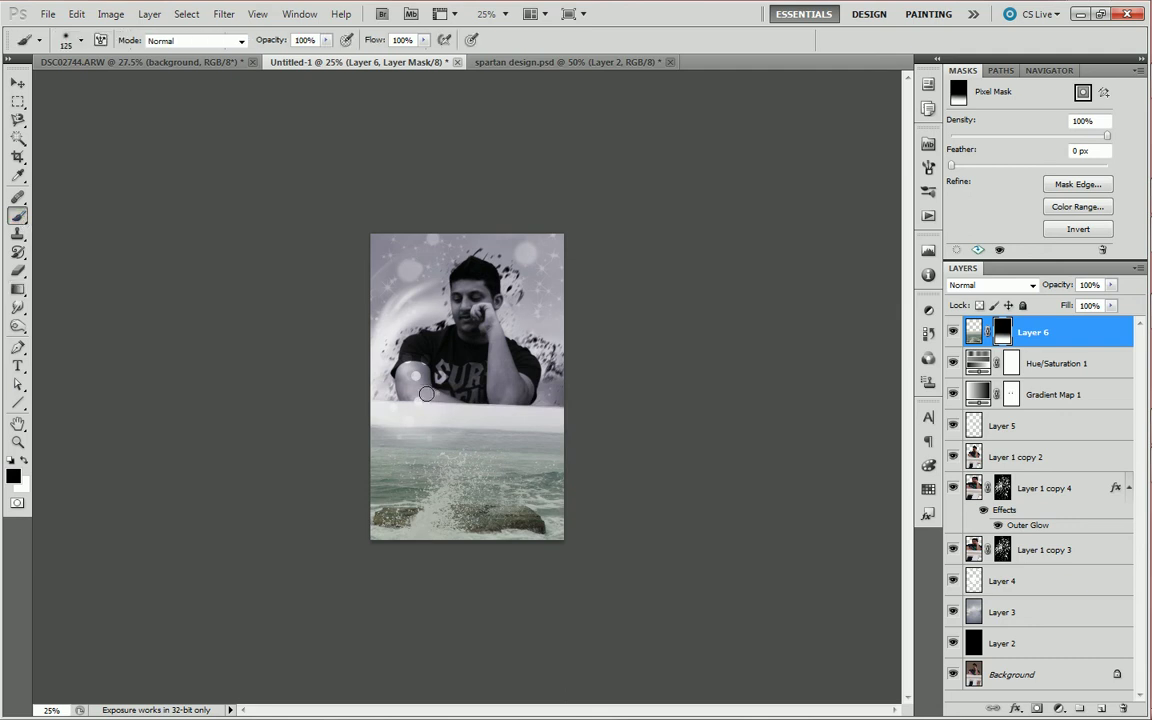
{"action": "key", "text": "bracketright"}
{"action": "key", "text": "bracketright"}
{"action": "key", "text": "bracketright"}
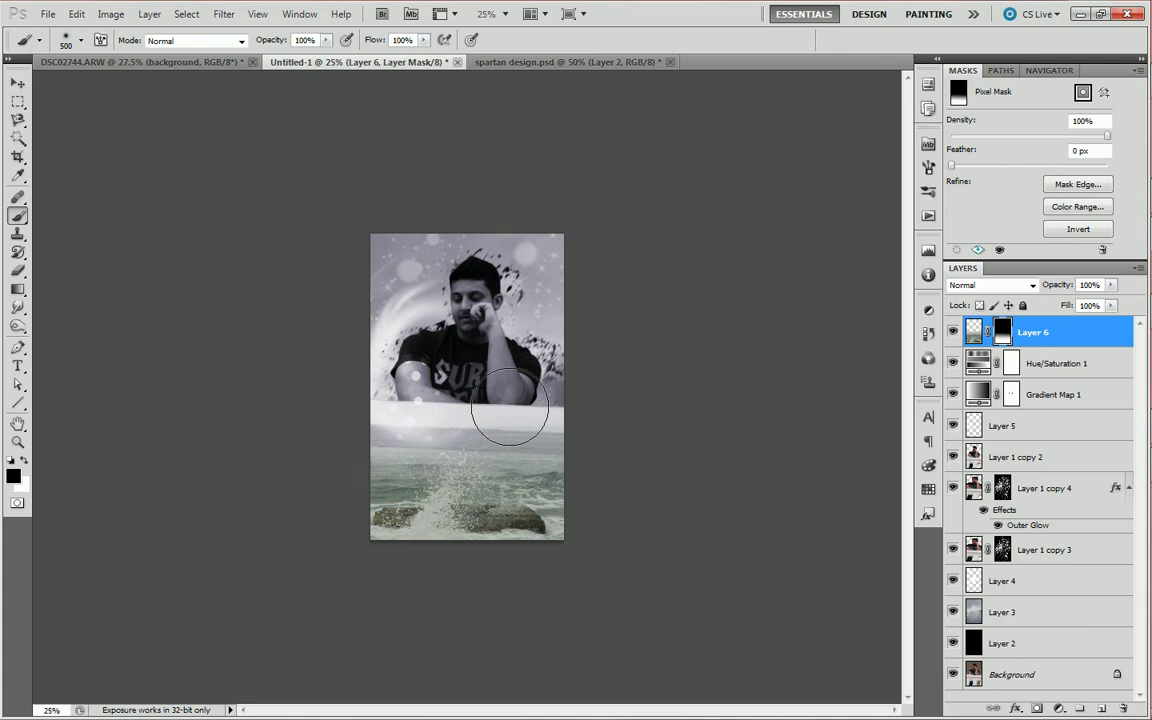
{"action": "left_click_drag", "start_coordinate": [460, 395], "coordinate": [514, 411]}
{"action": "left_click_drag", "start_coordinate": [1040, 332], "coordinate": [1070, 400]}
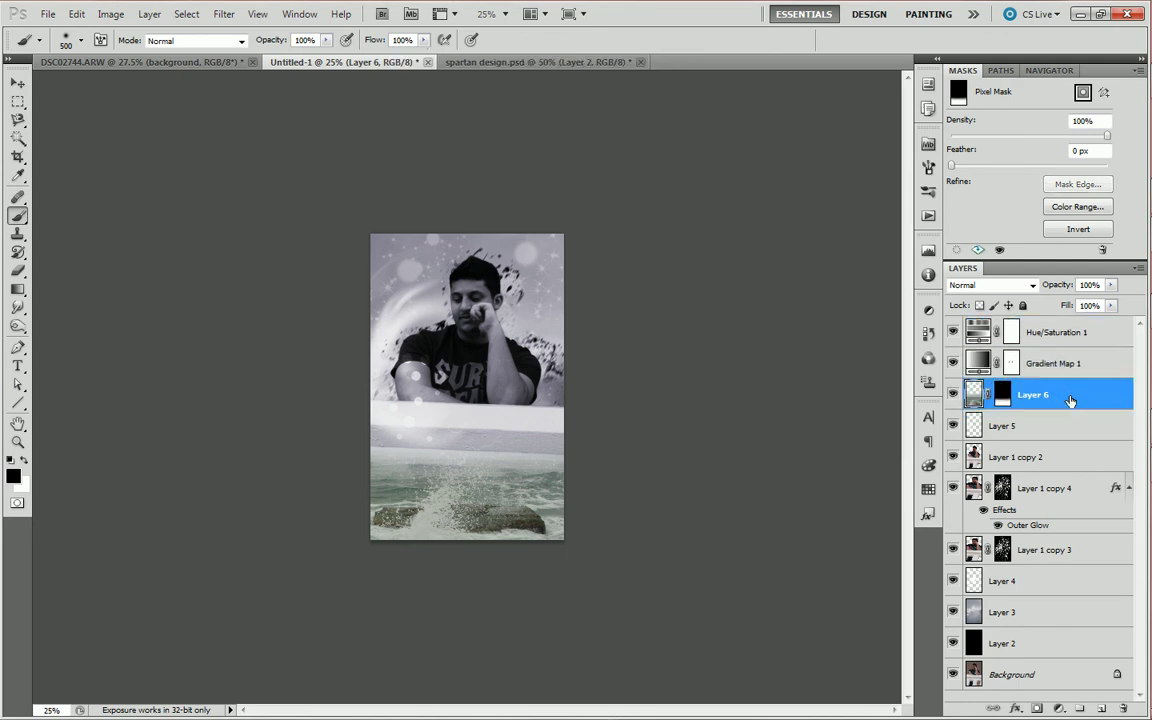
Mask away the strip below the table on Layer 6, undo a stray dark patch, and zoom in
{"action": "left_click_drag", "start_coordinate": [372, 437], "coordinate": [576, 451]}
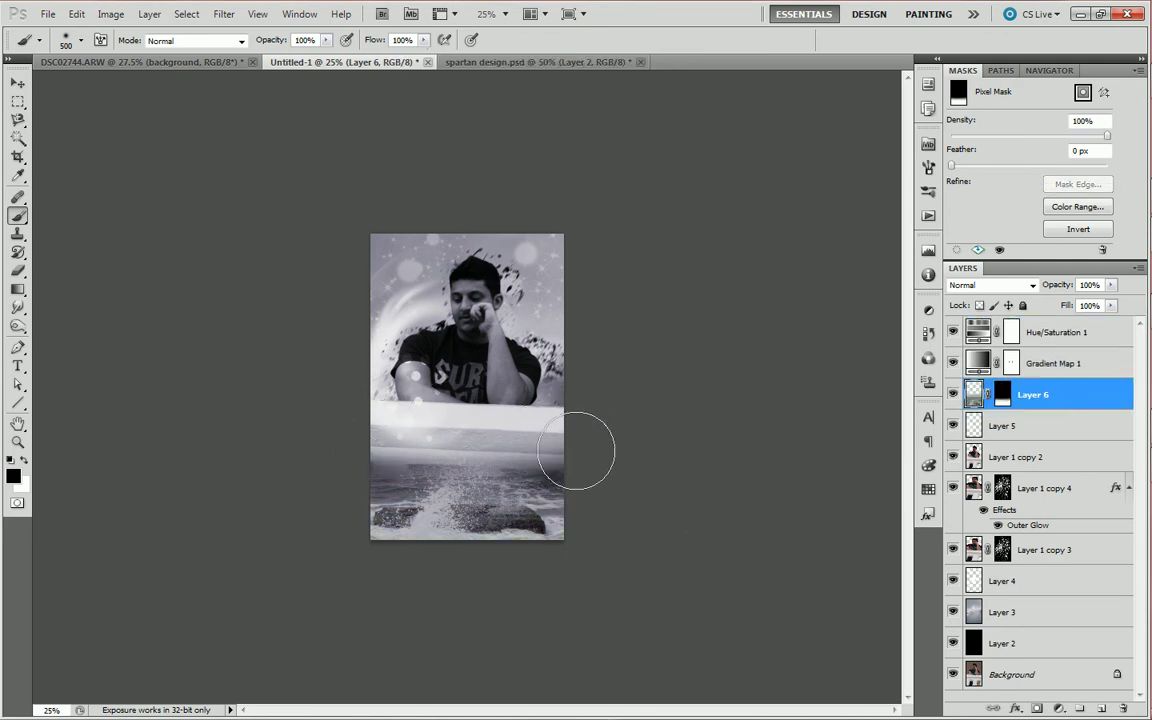
{"action": "key", "text": "x"}
{"action": "left_click", "coordinate": [395, 505]}
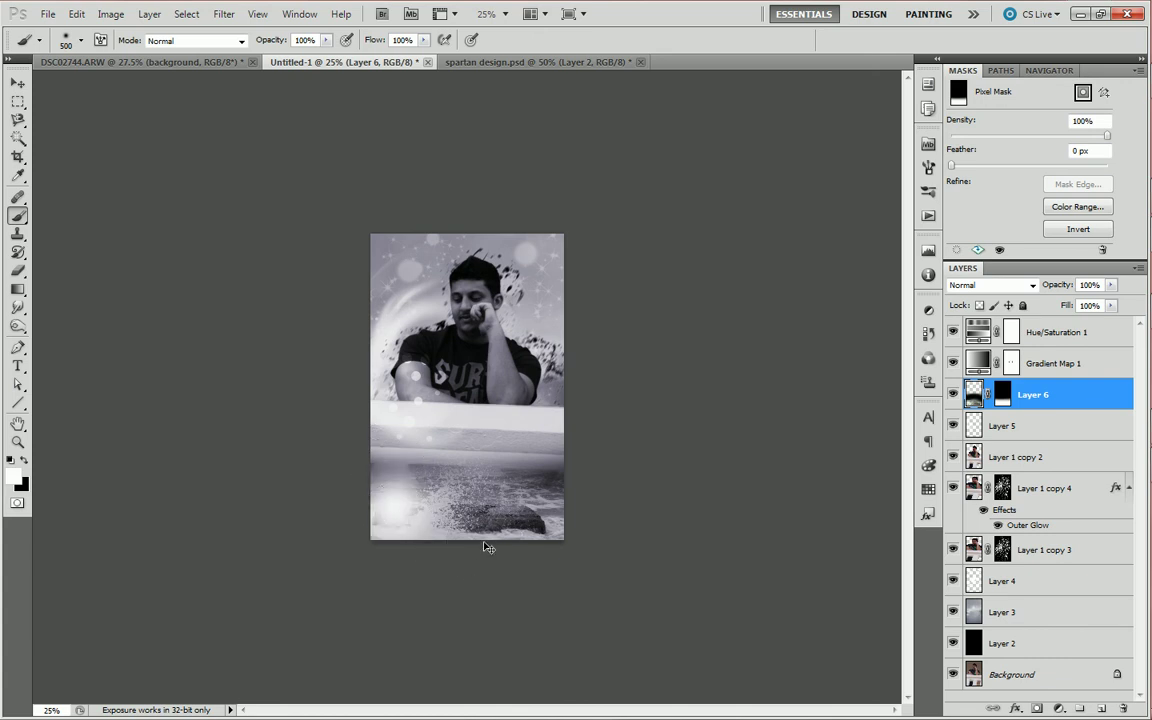
{"action": "left_click", "coordinate": [1002, 394]}
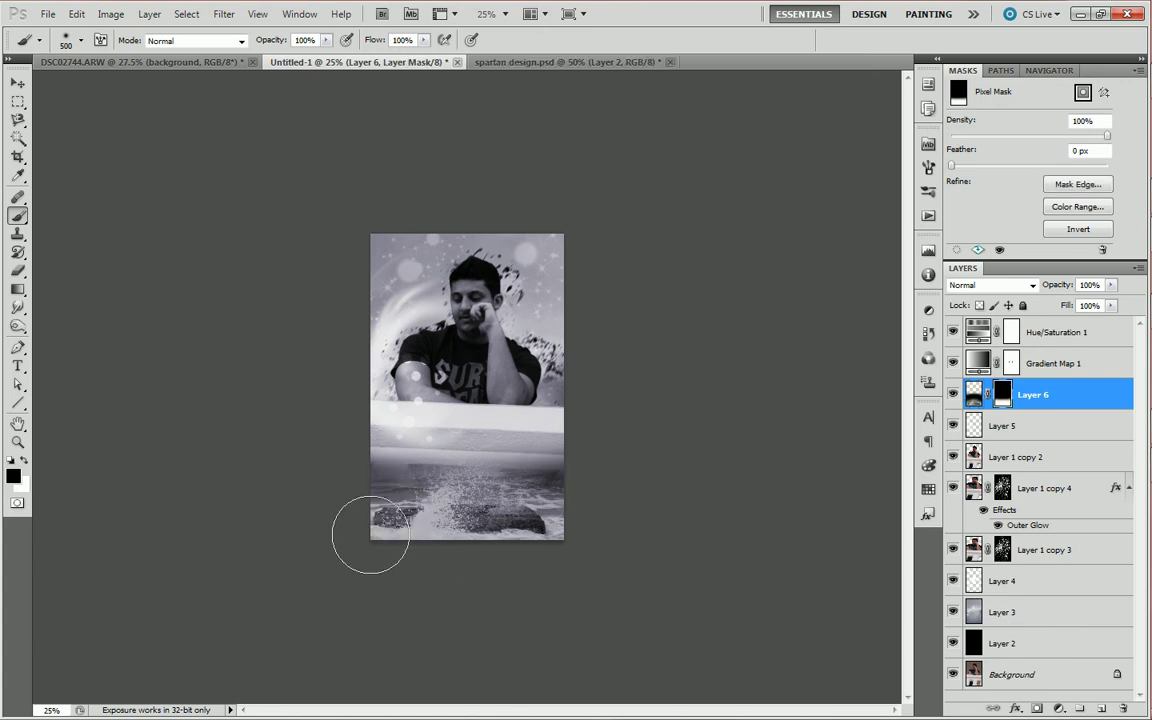
{"action": "left_click", "coordinate": [425, 425]}
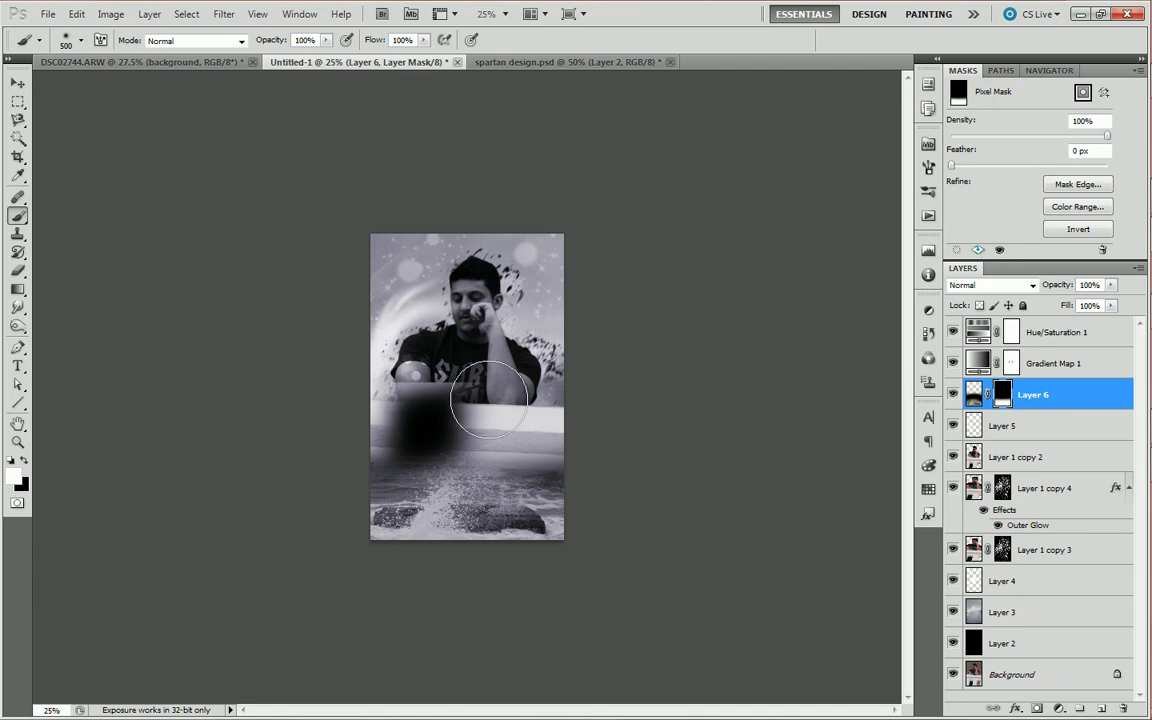
{"action": "key", "text": "ctrl+z"}
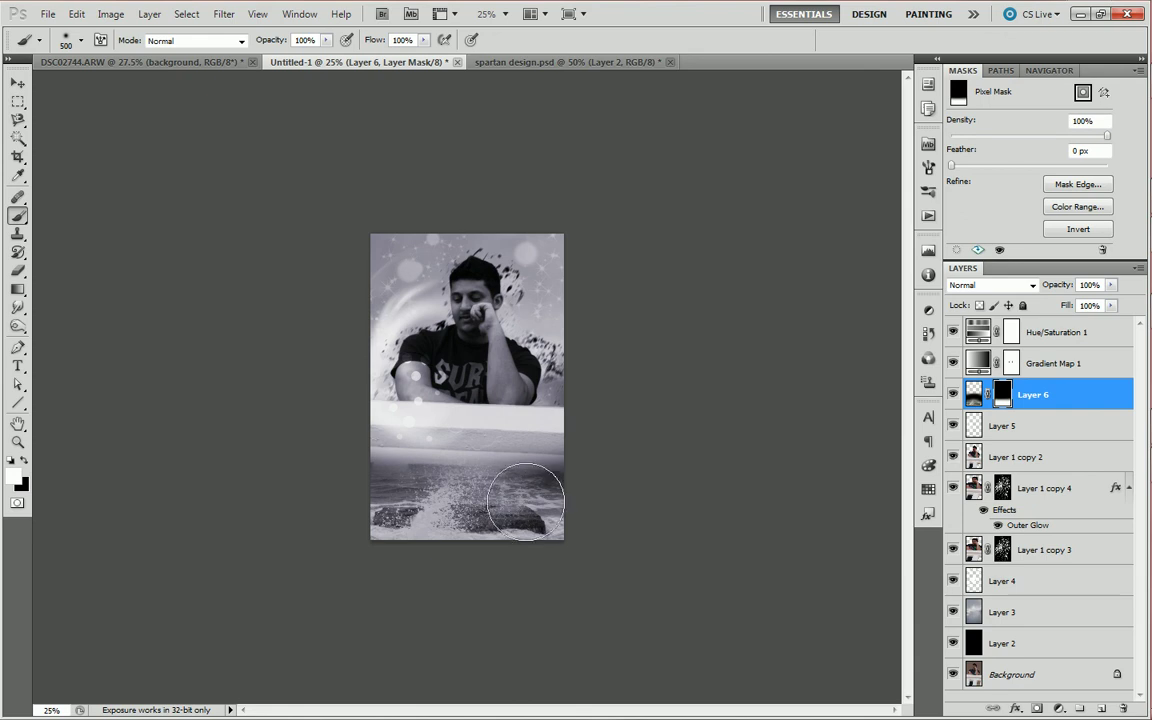
{"action": "key", "text": "z"}
{"action": "left_click", "coordinate": [500, 450]}
Fit the whole image in the window and add a new empty Layer 7
{"action": "left_click", "coordinate": [408, 43]}
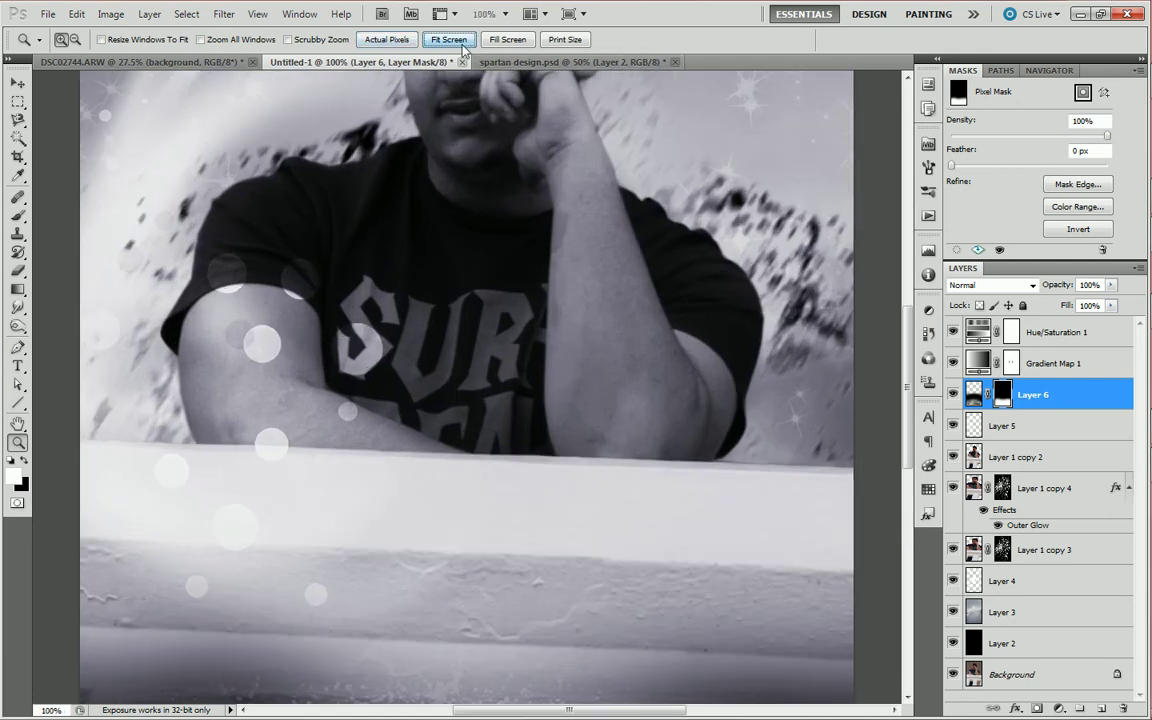
{"action": "left_click", "coordinate": [455, 41]}
{"action": "key", "text": "ctrl+shift+n"}
{"action": "key", "text": "Return"}
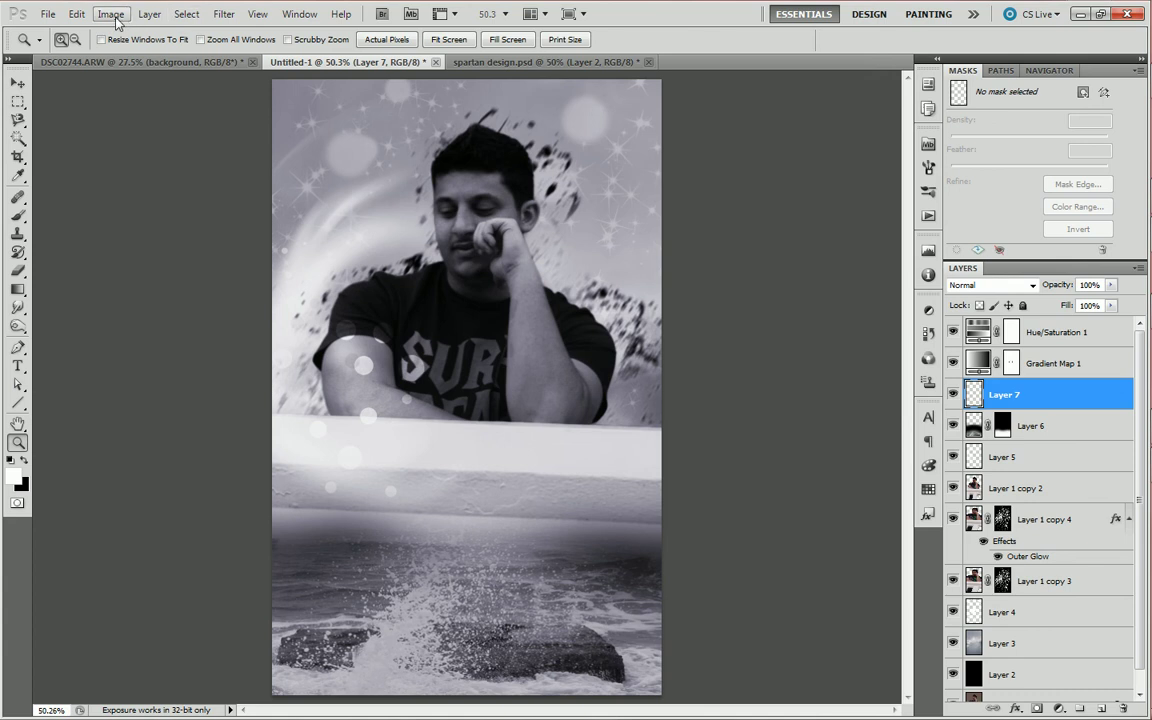
Hide both adjustment layers, Apply Image into Layer 7, then show Hue/Saturation 1 again
{"action": "left_click_drag", "start_coordinate": [952, 332], "coordinate": [955, 365]}
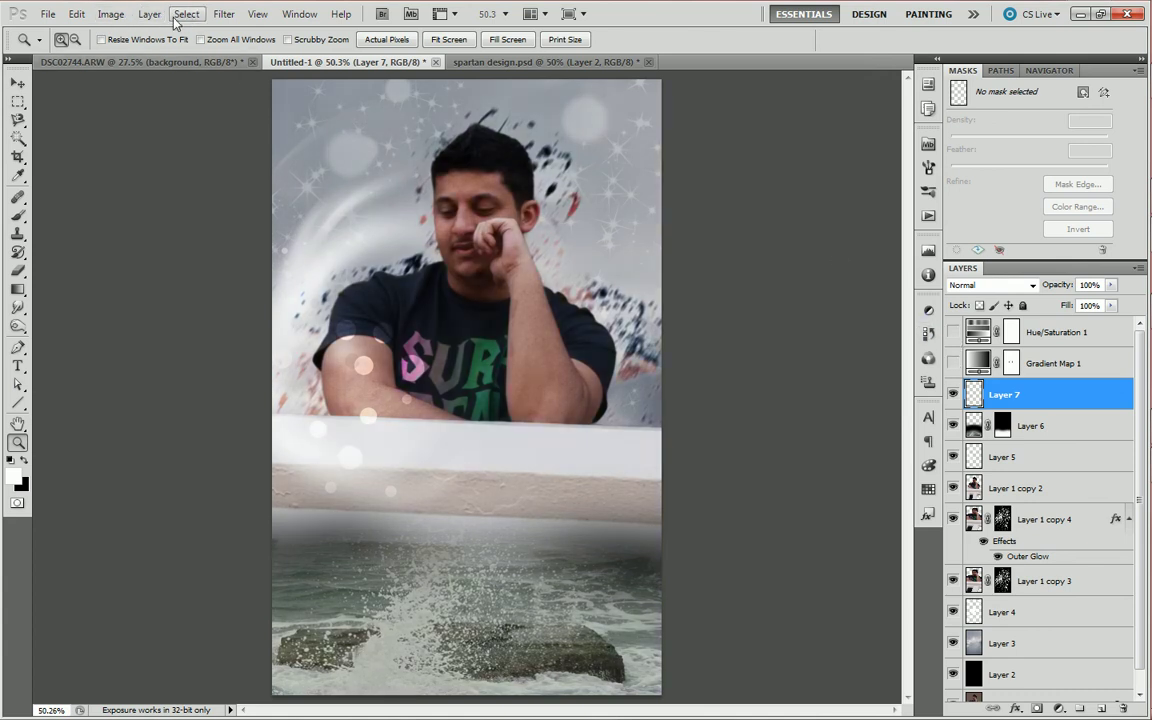
{"action": "left_click", "coordinate": [111, 14]}
{"action": "left_click", "coordinate": [140, 242]}
{"action": "key", "text": "Return"}
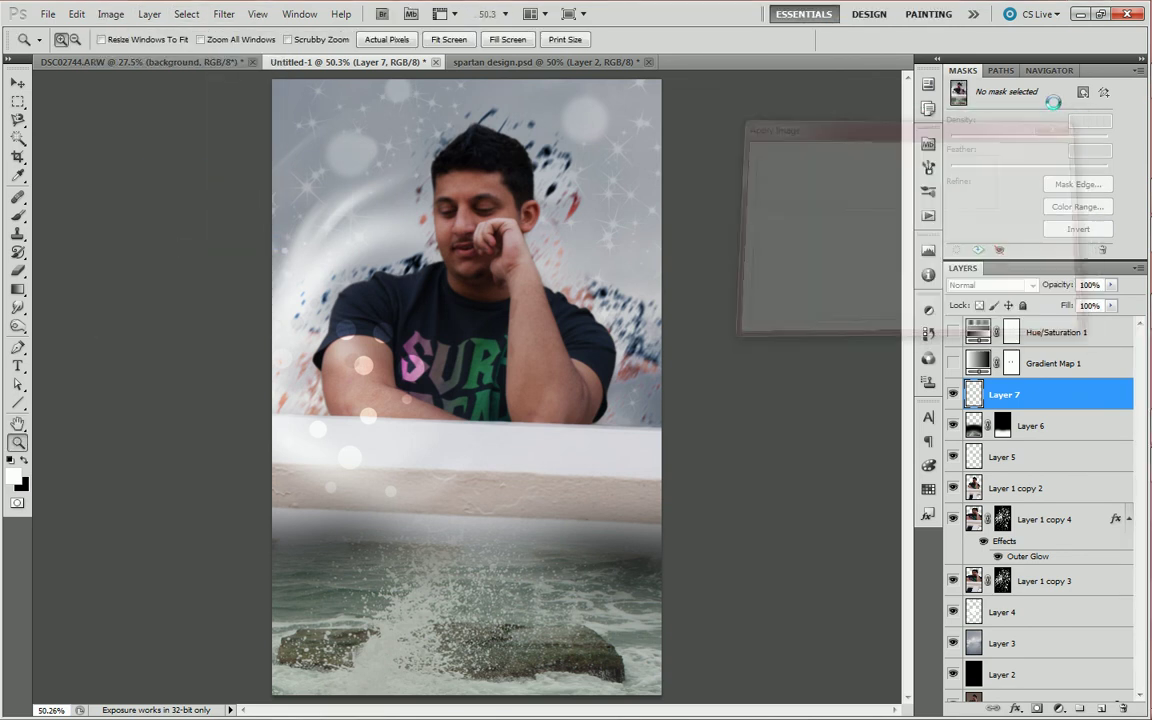
{"action": "left_click", "coordinate": [953, 333]}
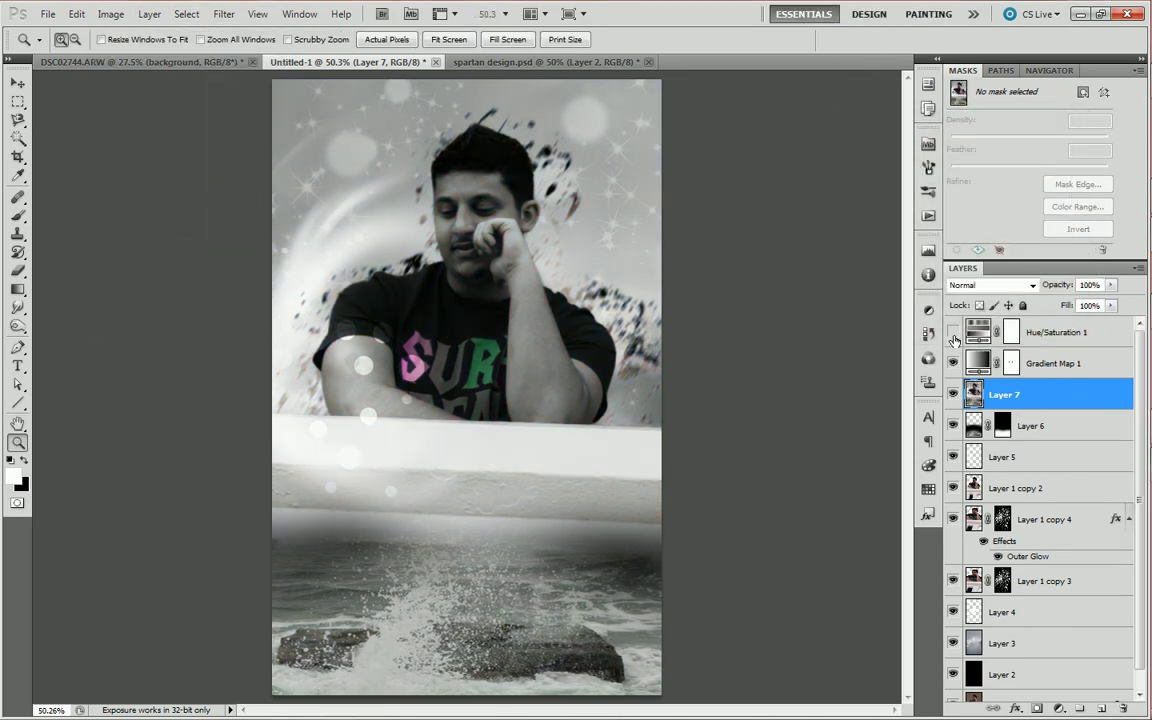
Apply a Lens Flare with brightness 139 to Layer 7
{"action": "left_click", "coordinate": [223, 14]}
{"action": "mouse_move", "coordinate": [239, 236]}
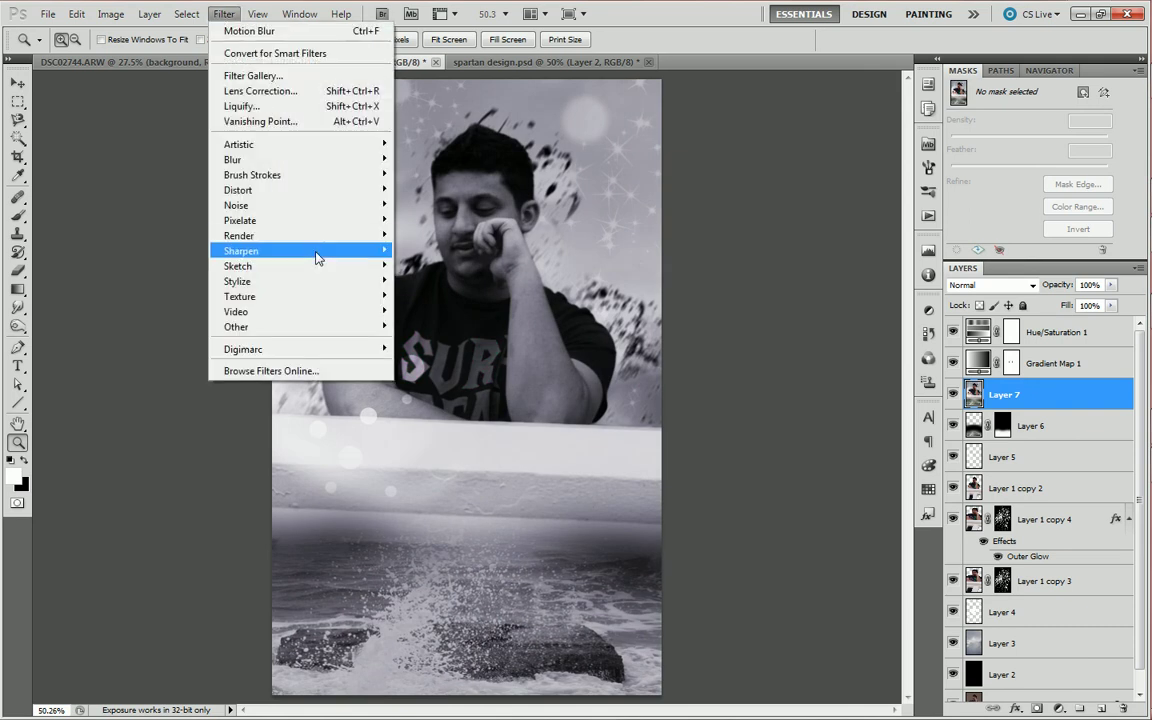
{"action": "left_click", "coordinate": [443, 281]}
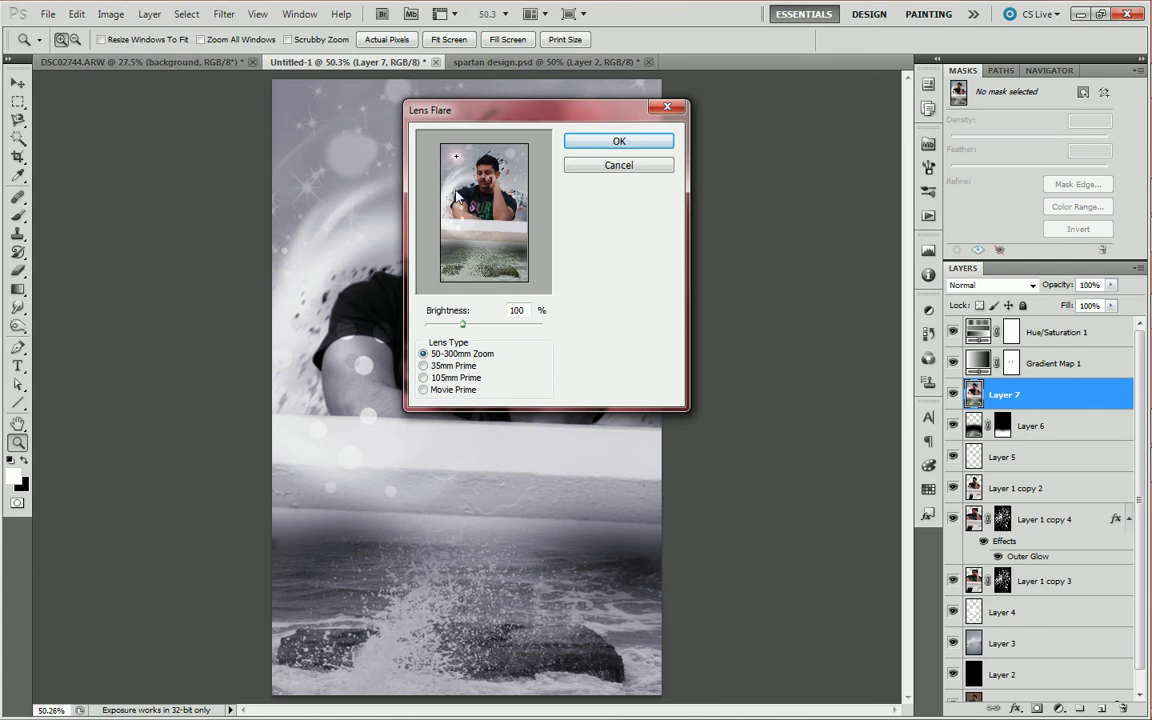
{"action": "left_click_drag", "start_coordinate": [462, 324], "coordinate": [478, 325]}
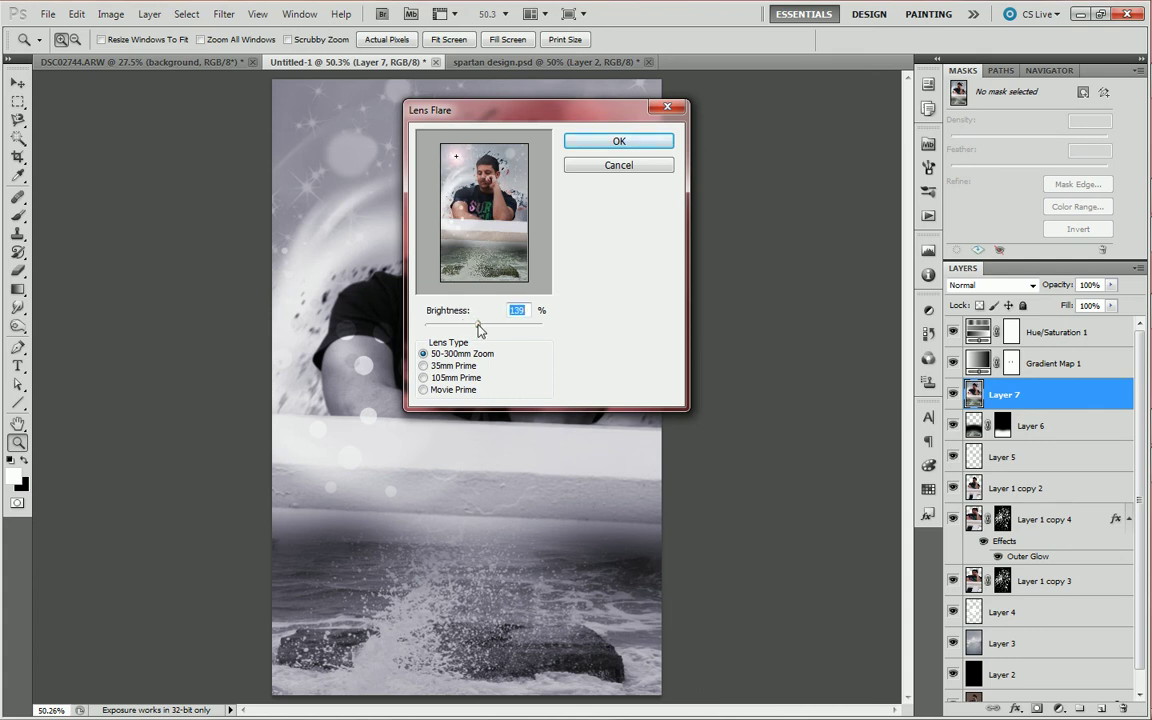
{"action": "left_click", "coordinate": [618, 141]}
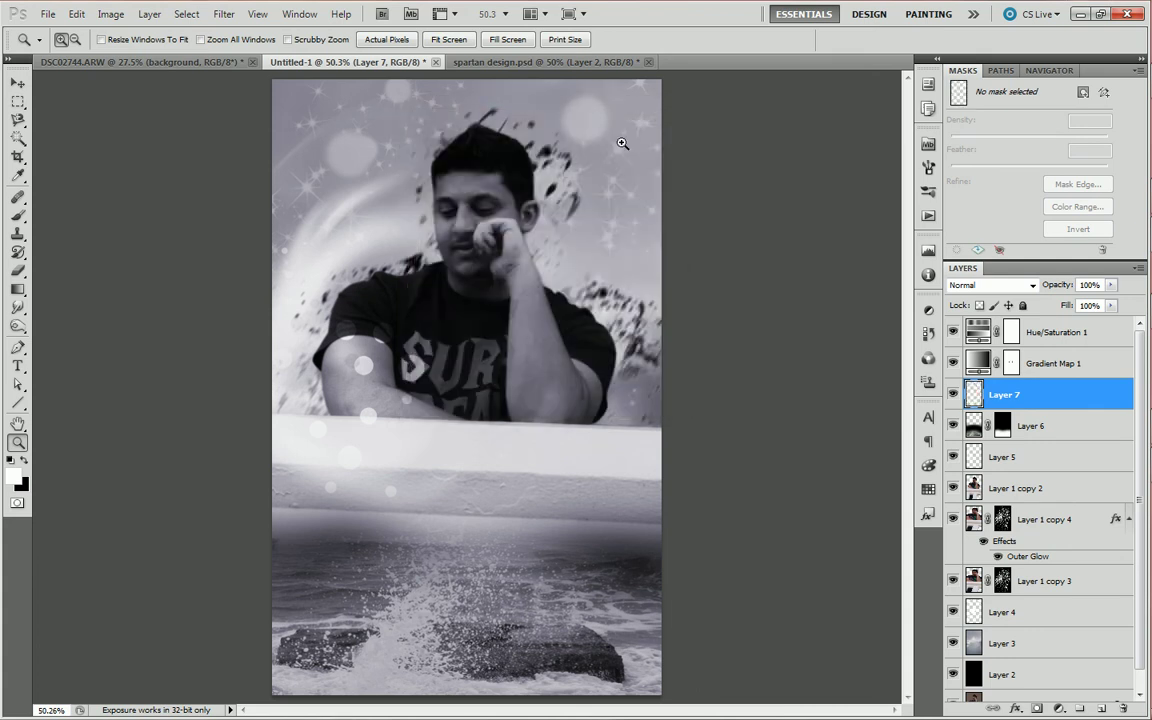
{"action": "left_click", "coordinate": [224, 14]}
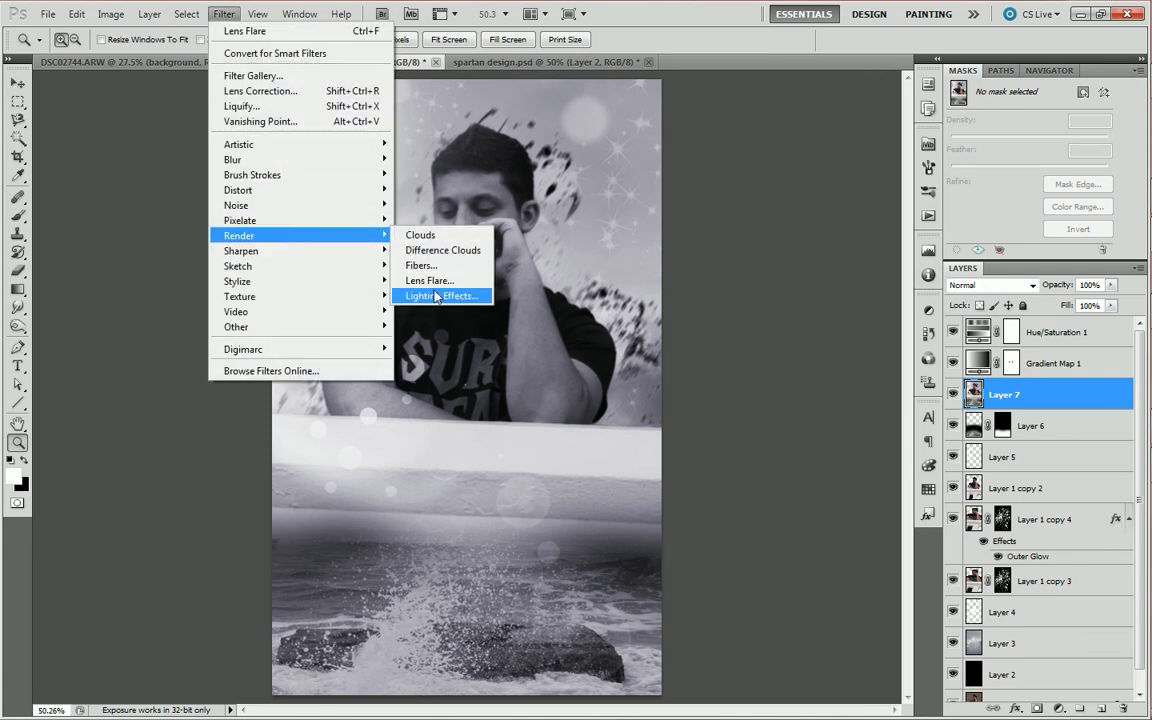
In Lighting Effects, shape the spotlight into a tilted oval on the man, with intensity 27 and focus 79
{"action": "left_click", "coordinate": [442, 297]}
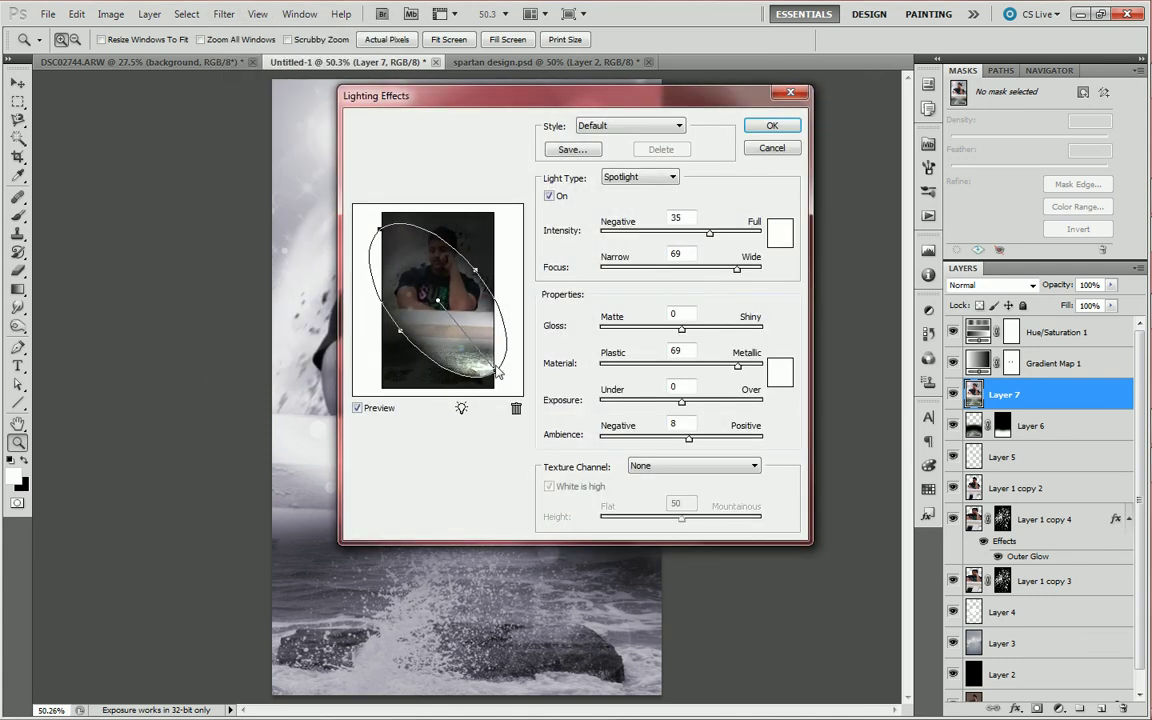
{"action": "mouse_move", "coordinate": [497, 378]}
{"action": "left_mouse_down"}
{"action": "mouse_move", "coordinate": [397, 230]}
{"action": "mouse_move", "coordinate": [497, 290]}
{"action": "left_mouse_up"}
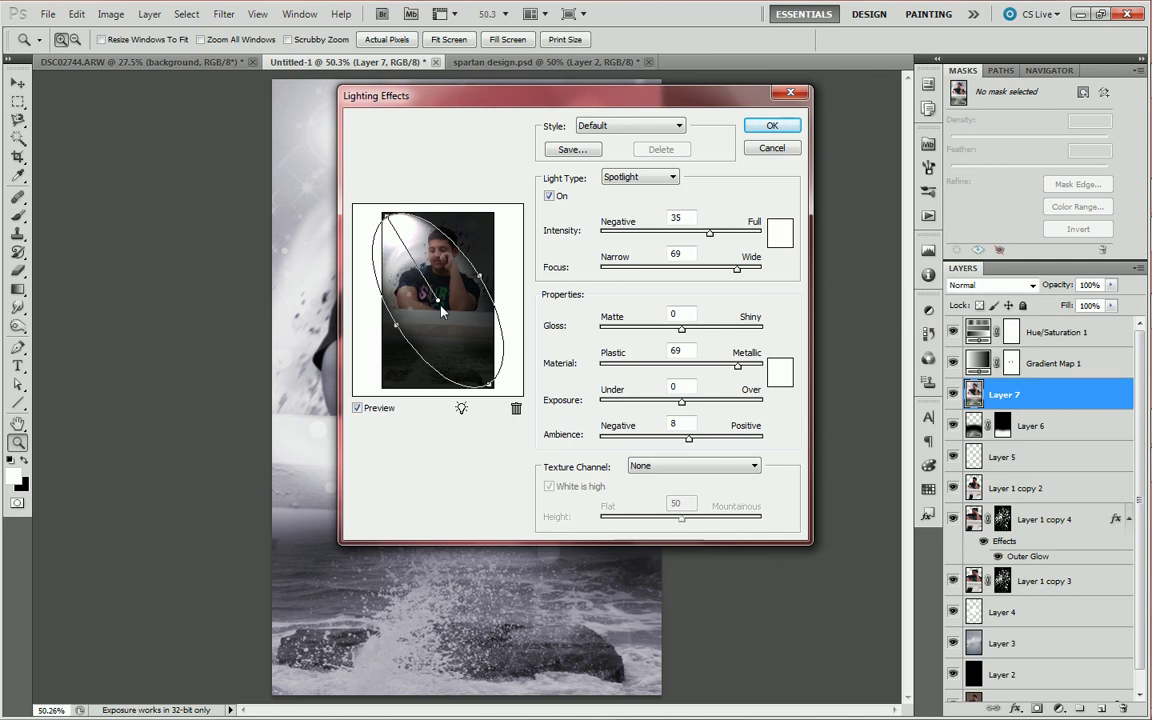
{"action": "left_click_drag", "start_coordinate": [397, 330], "coordinate": [380, 356]}
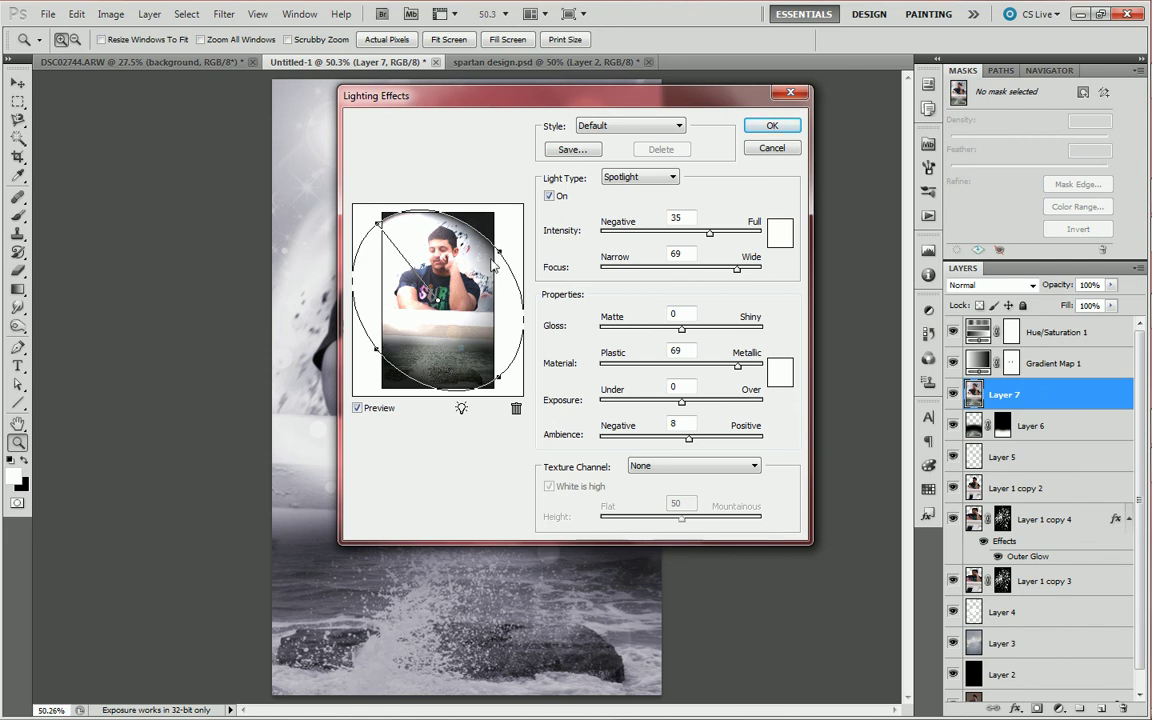
{"action": "left_click_drag", "start_coordinate": [455, 232], "coordinate": [492, 282]}
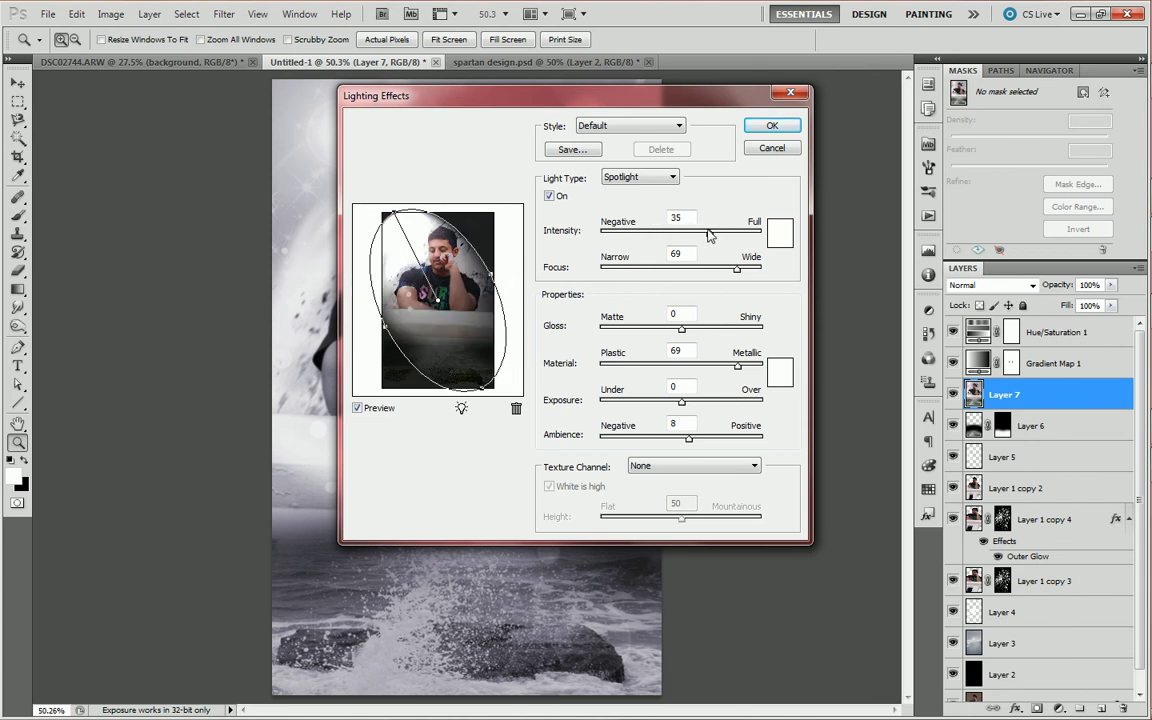
{"action": "left_click_drag", "start_coordinate": [707, 235], "coordinate": [704, 238]}
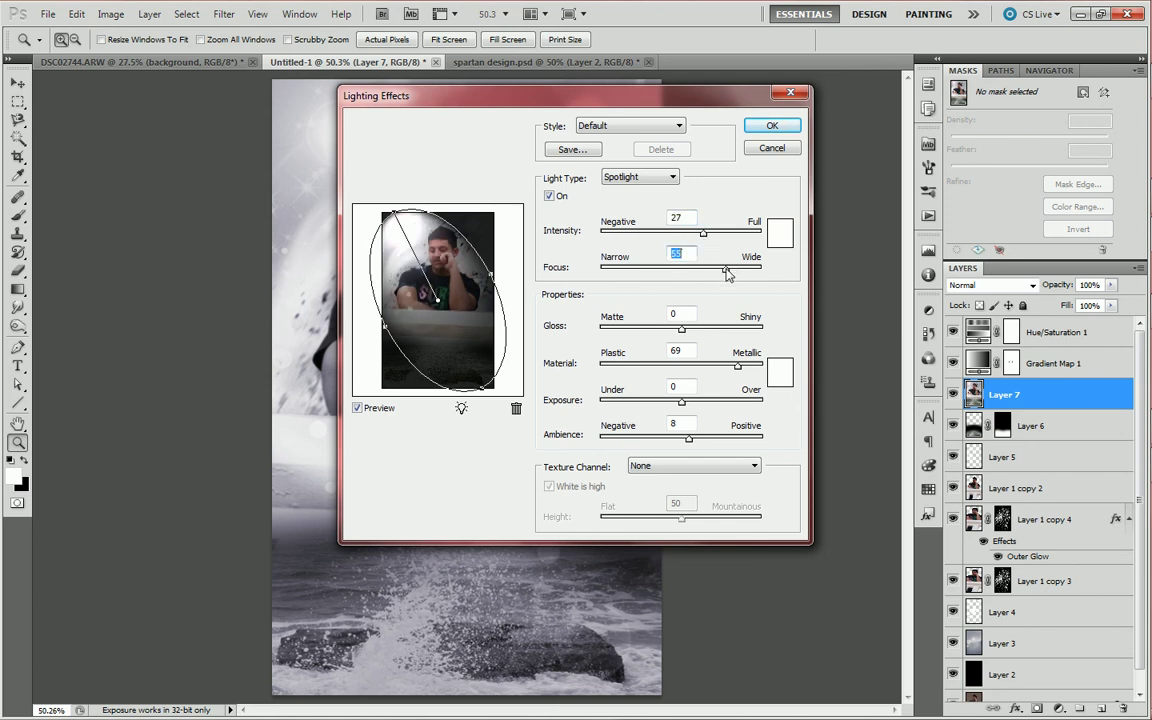
{"action": "left_click_drag", "start_coordinate": [728, 275], "coordinate": [732, 278]}
{"action": "type", "text": "79"}
{"action": "left_click", "coordinate": [663, 177]}
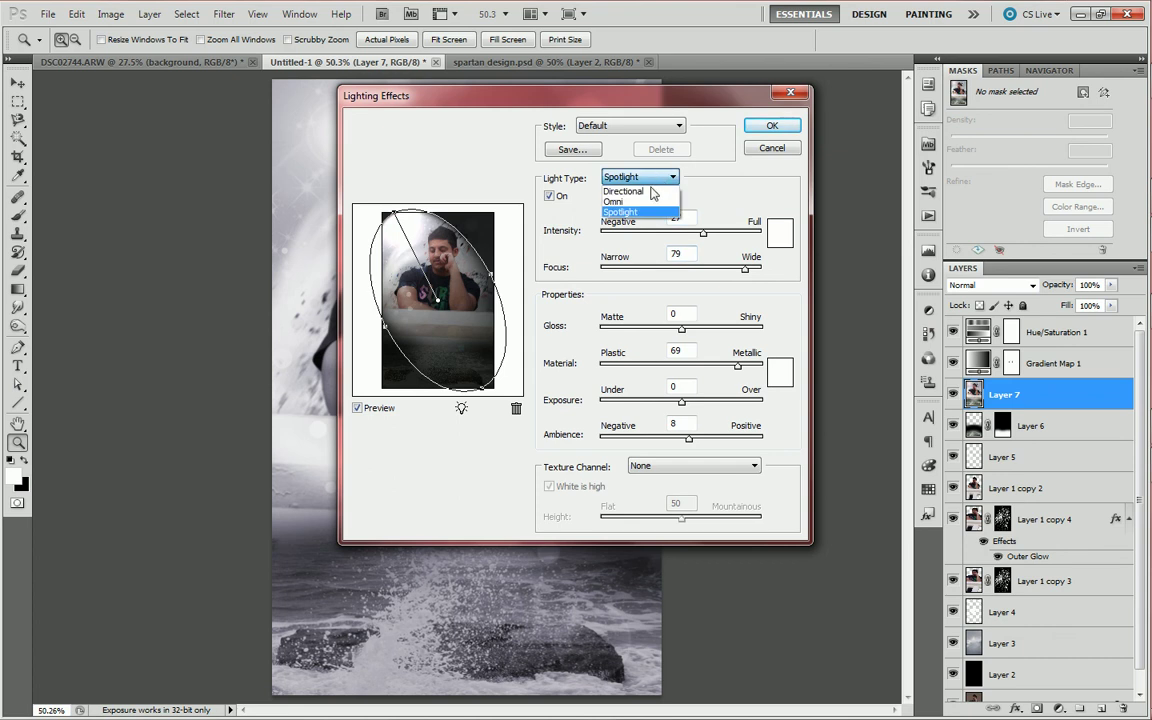
Change the light to Omni, enlarge it, move it to the upper left, and set intensity 25
{"action": "left_click", "coordinate": [652, 191]}
{"action": "left_click", "coordinate": [650, 178]}
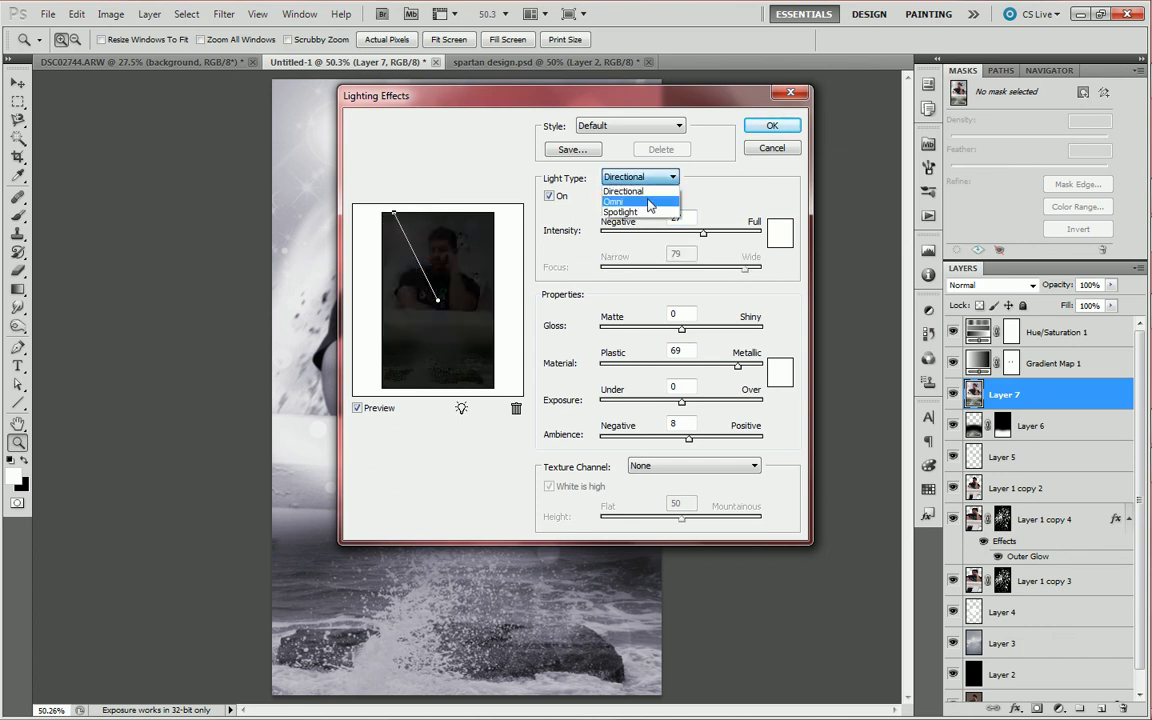
{"action": "left_click", "coordinate": [650, 202]}
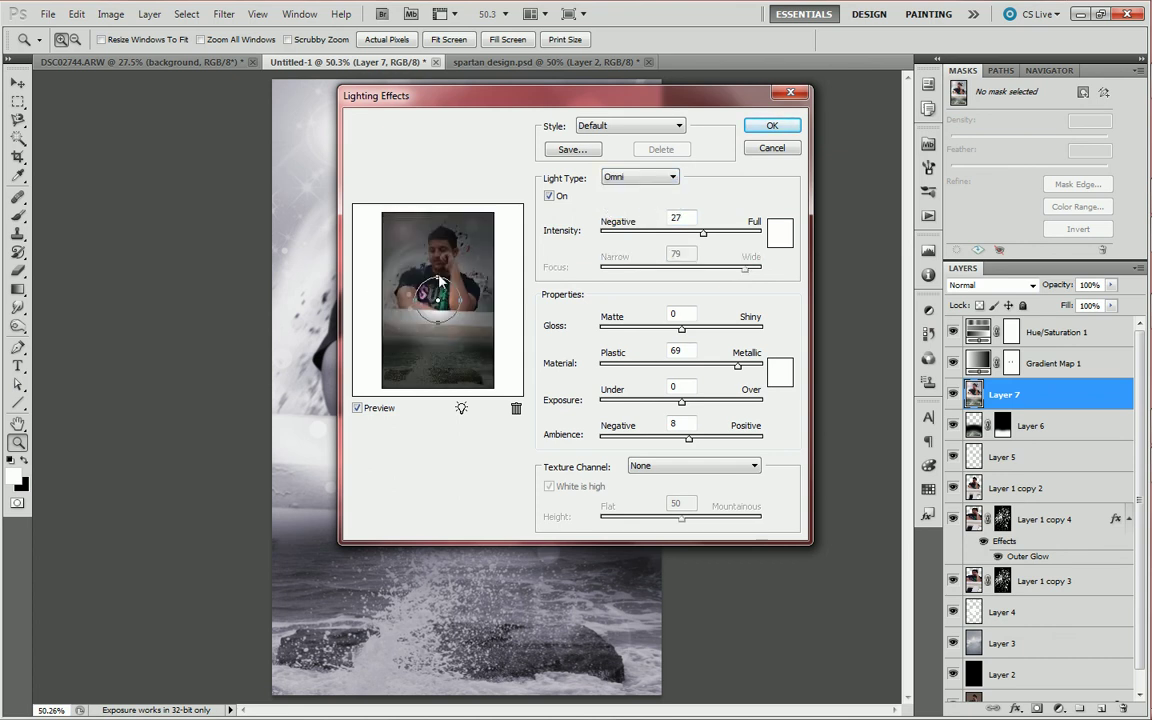
{"action": "left_click_drag", "start_coordinate": [462, 308], "coordinate": [486, 316]}
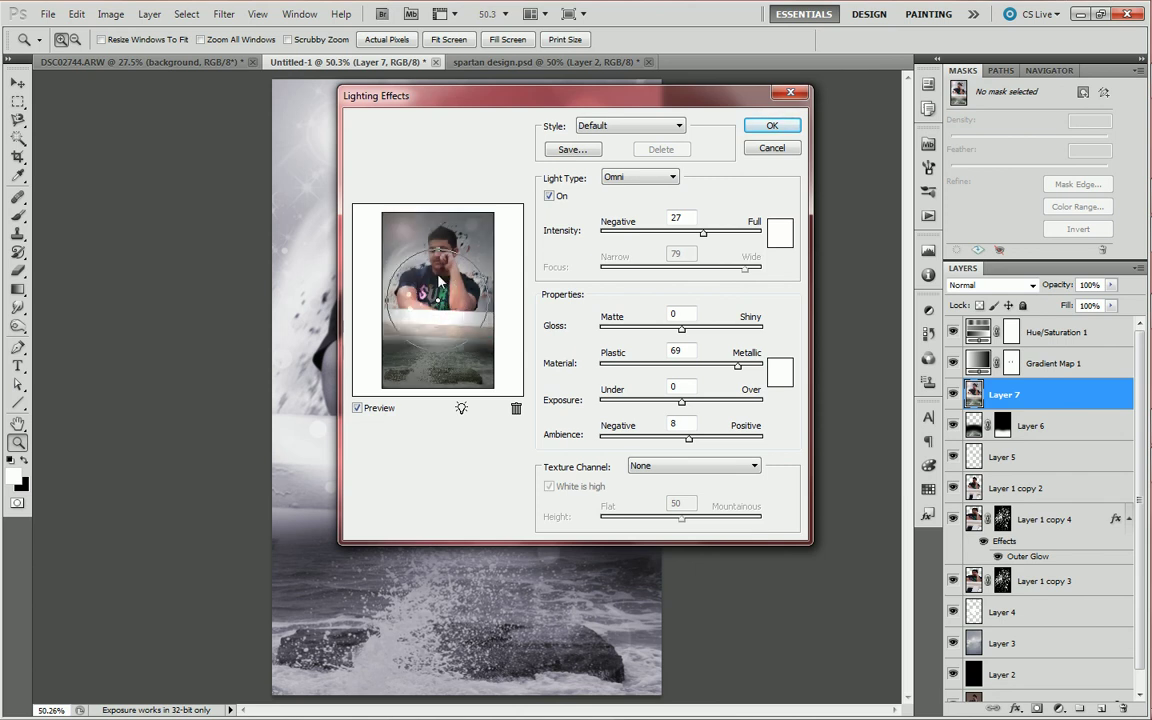
{"action": "left_click_drag", "start_coordinate": [439, 282], "coordinate": [409, 243]}
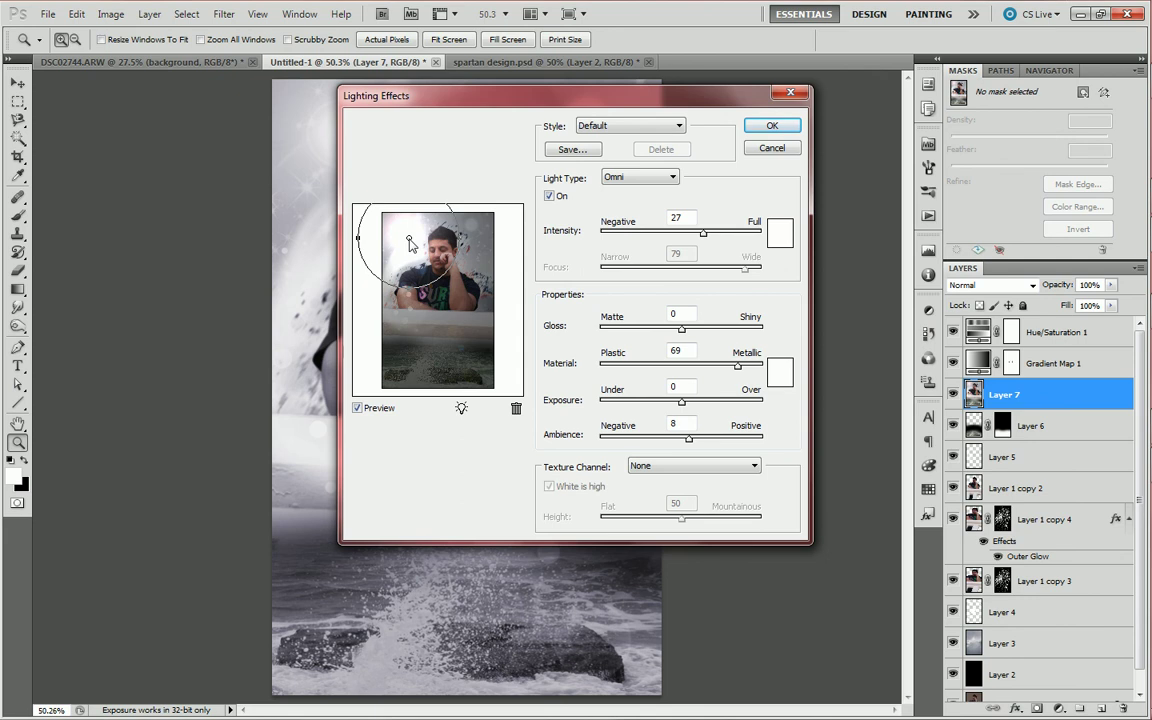
{"action": "left_click_drag", "start_coordinate": [698, 234], "coordinate": [696, 234]}
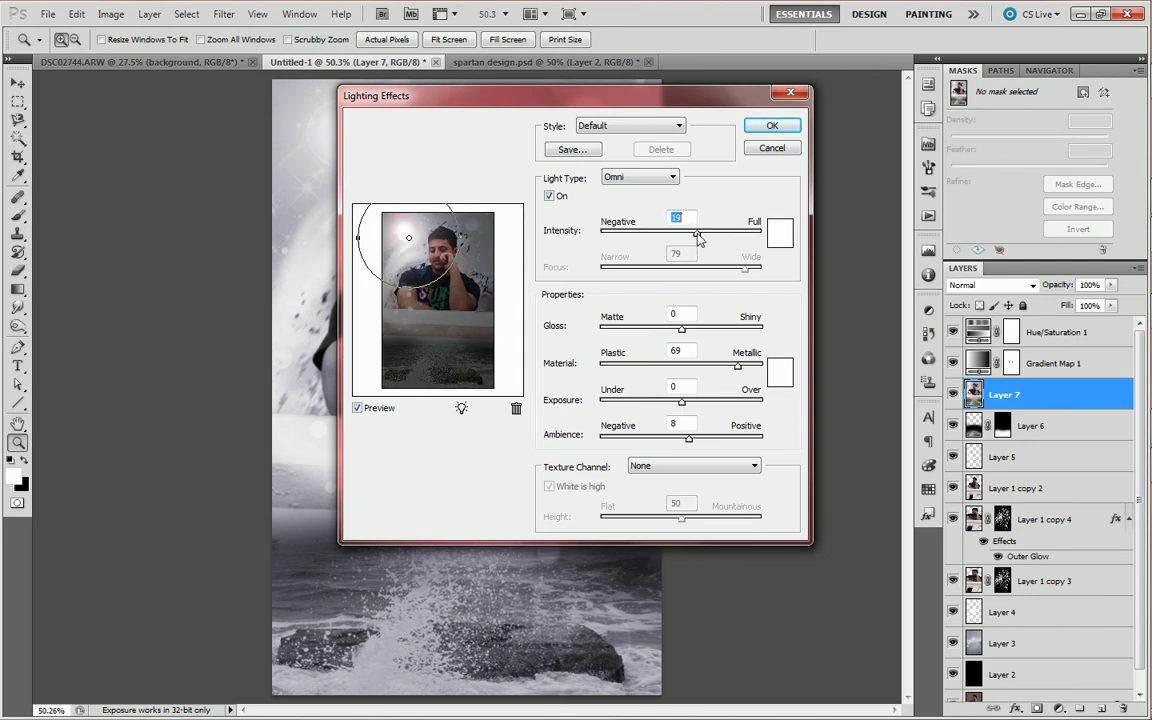
Tint the light pale blue (9bd7fd) and apply the Lighting Effects
{"action": "left_click", "coordinate": [778, 243]}
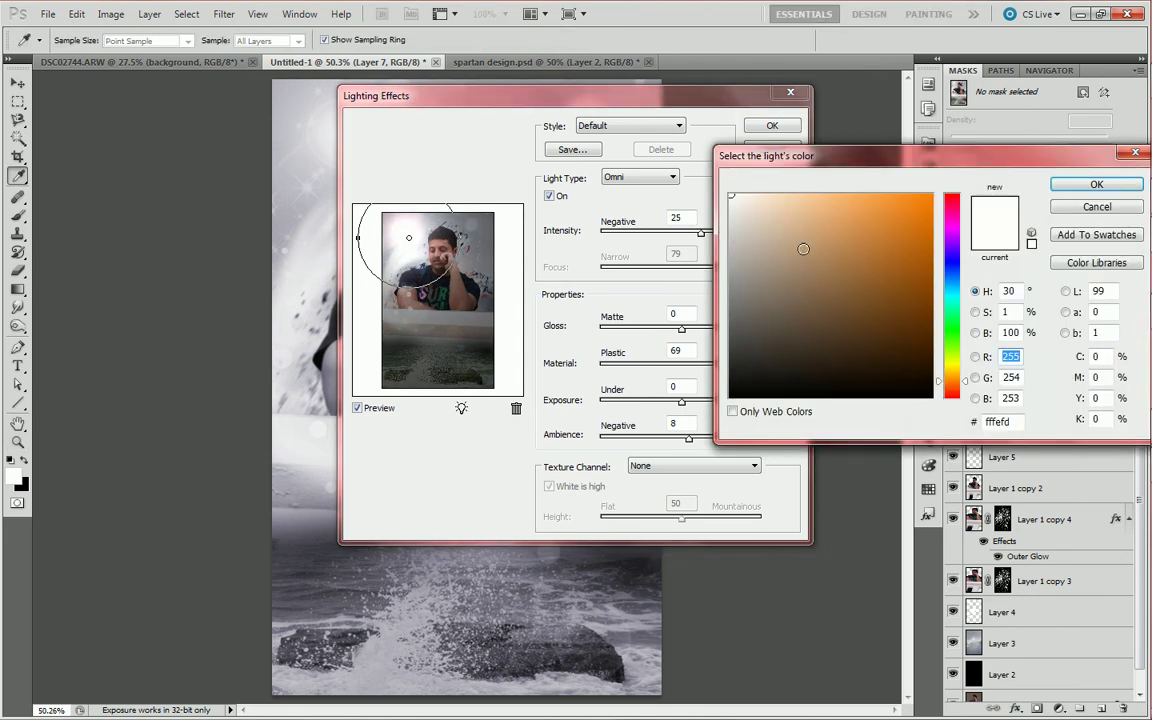
{"action": "left_click_drag", "start_coordinate": [951, 286], "coordinate": [957, 288]}
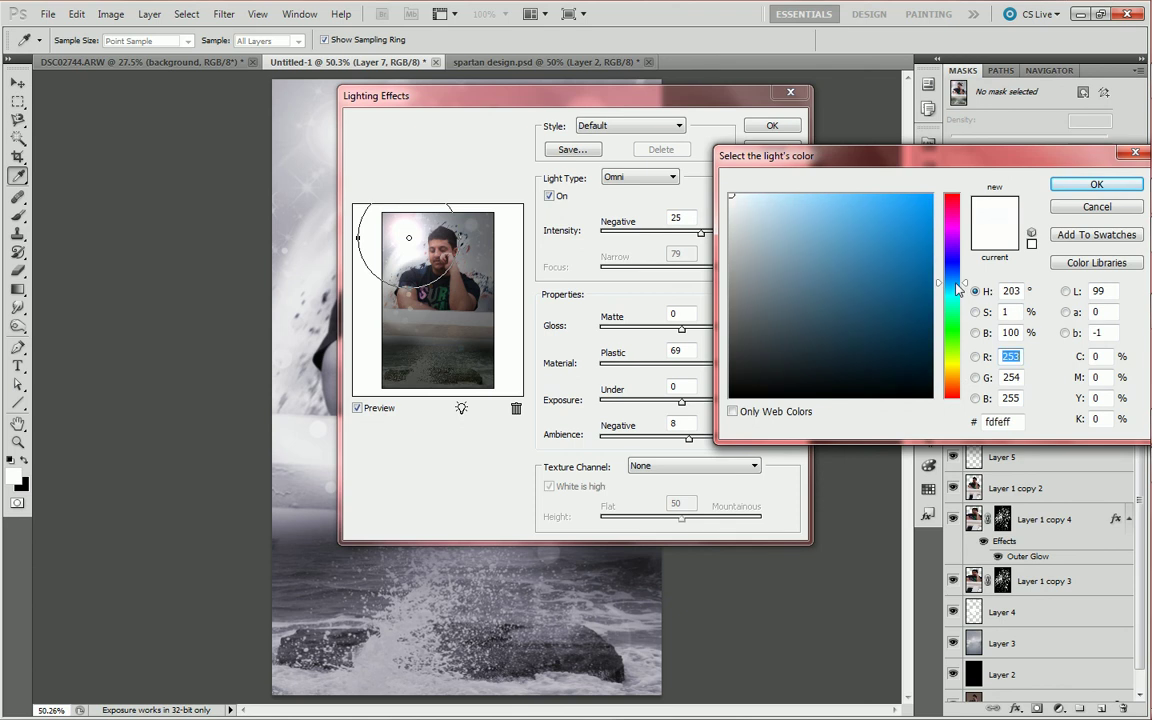
{"action": "left_click_drag", "start_coordinate": [767, 194], "coordinate": [815, 198]}
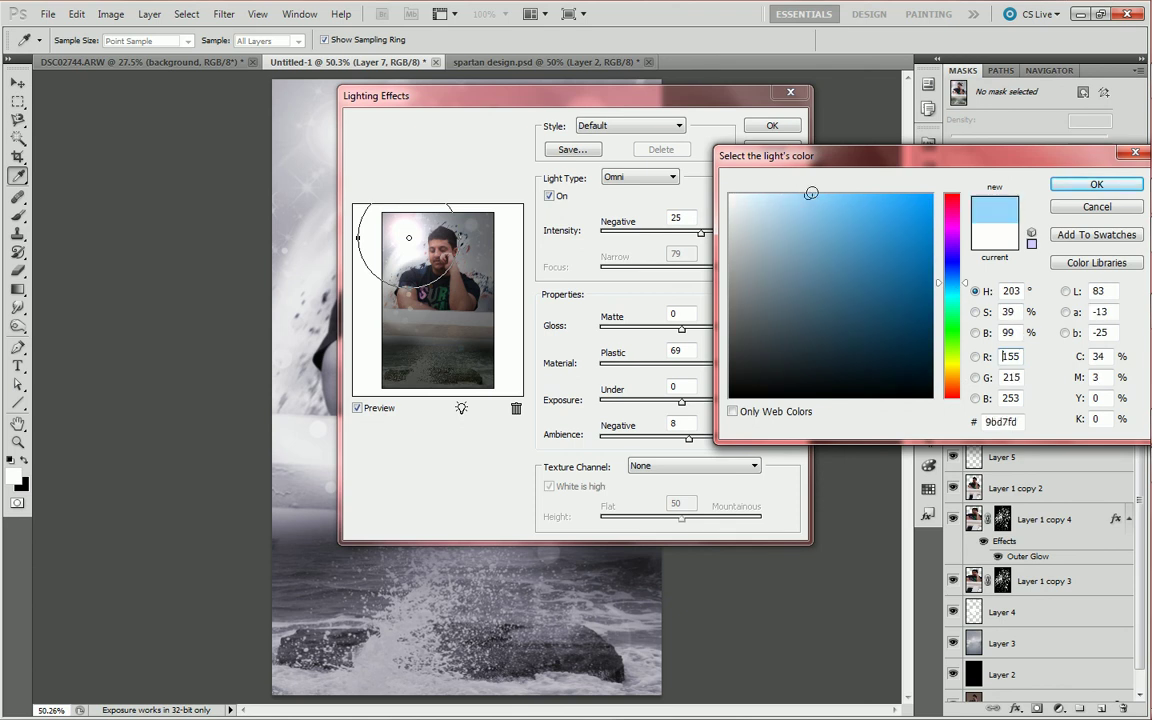
{"action": "key", "text": "Return"}
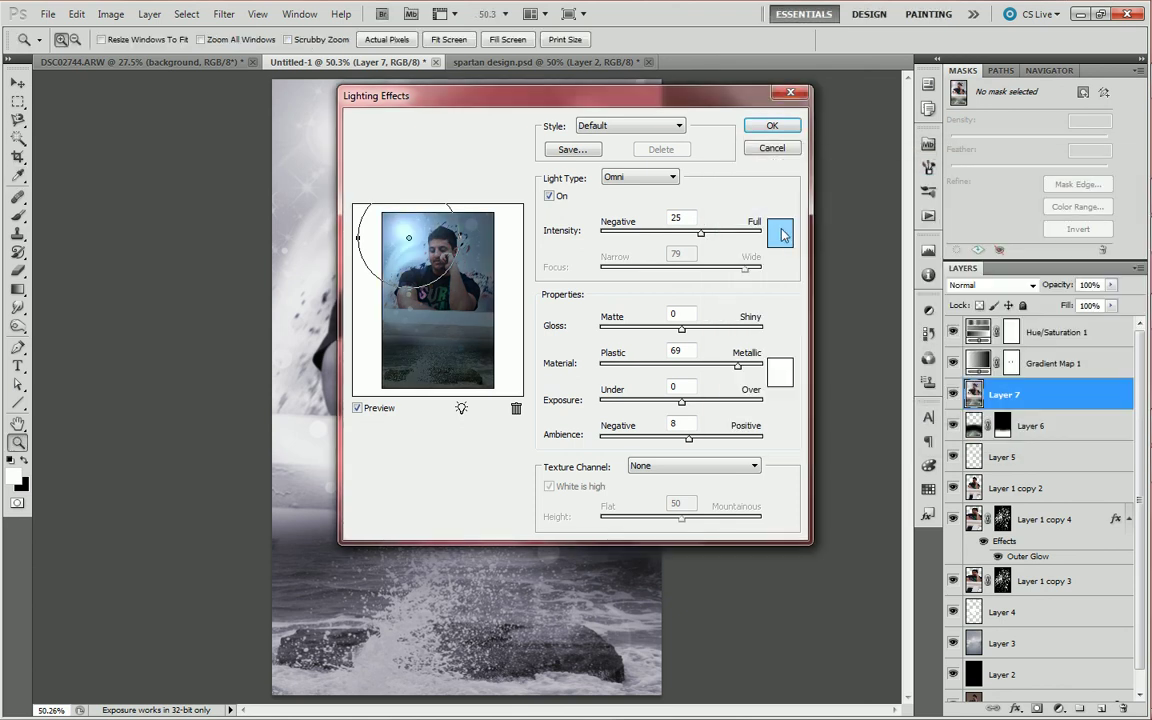
{"action": "left_click", "coordinate": [780, 232]}
{"action": "key", "text": "Return"}
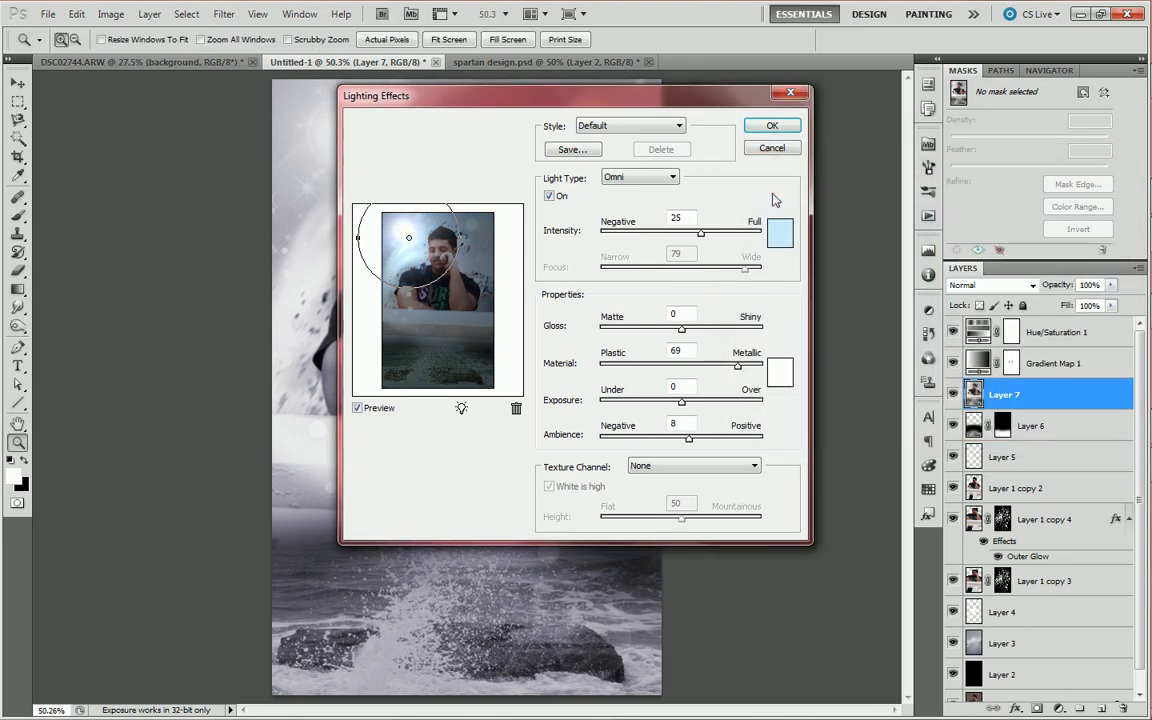
{"action": "key", "text": "Return"}
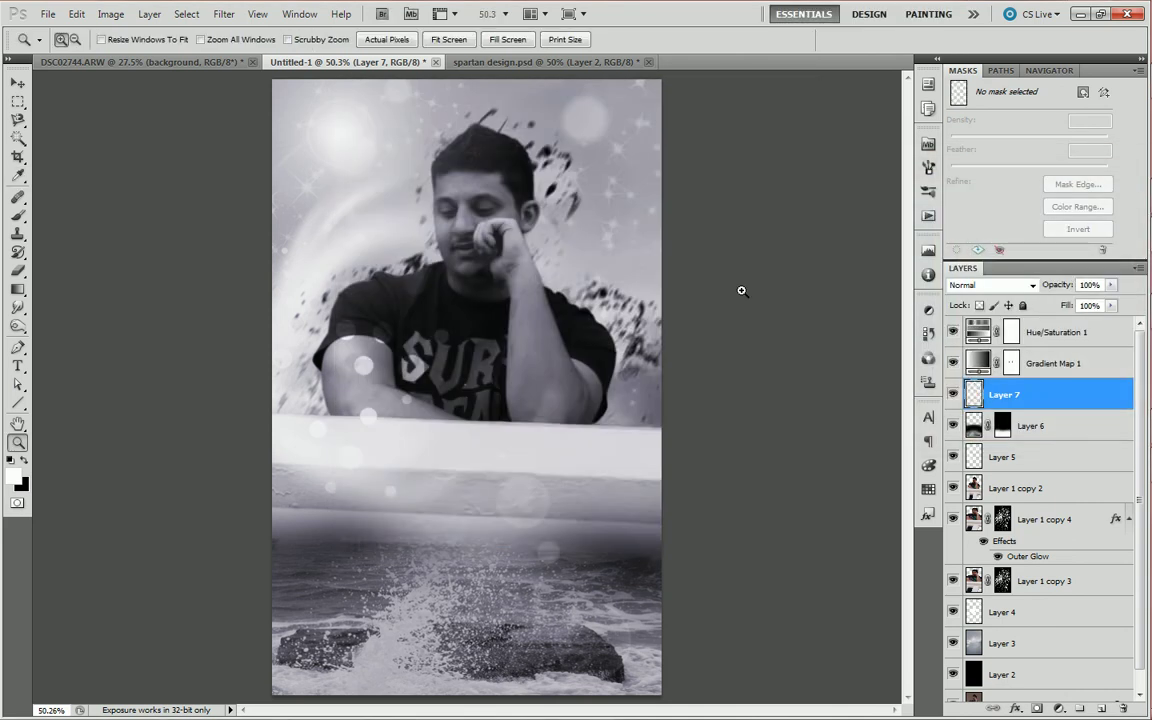
Hide both adjustment layers and try Multiply and Overlay blend modes on Layer 7
{"action": "left_click", "coordinate": [952, 363]}
{"action": "left_click", "coordinate": [952, 332]}
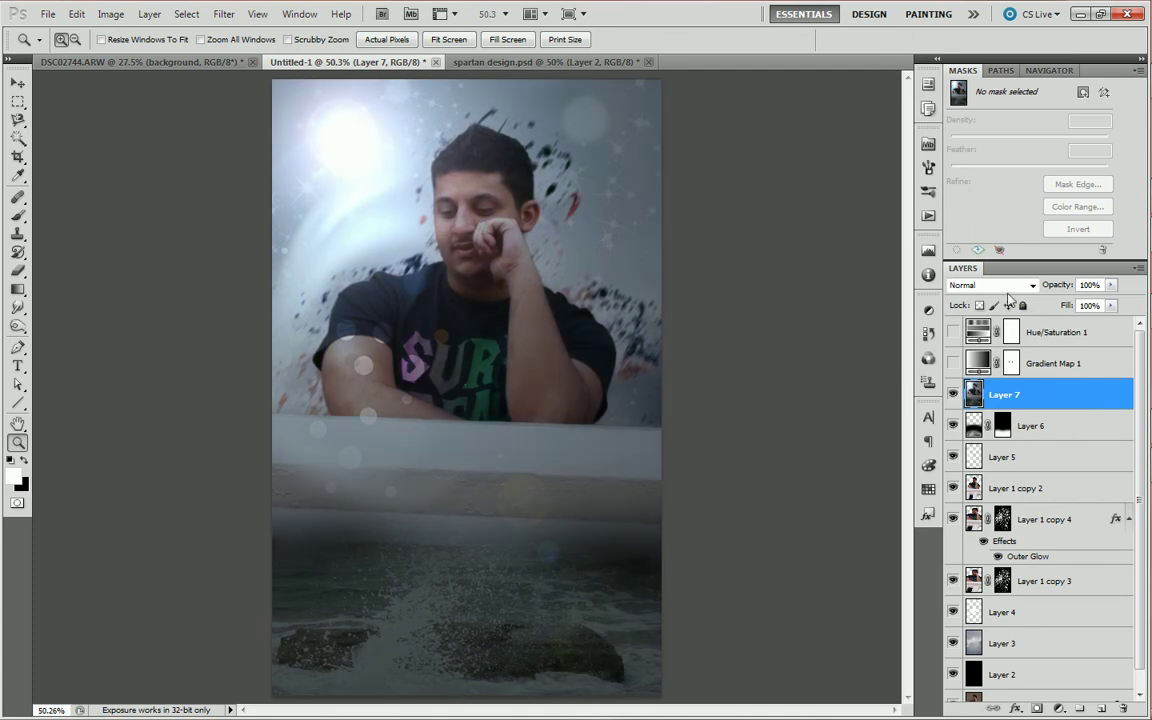
{"action": "left_click", "coordinate": [990, 285]}
{"action": "left_click", "coordinate": [988, 347]}
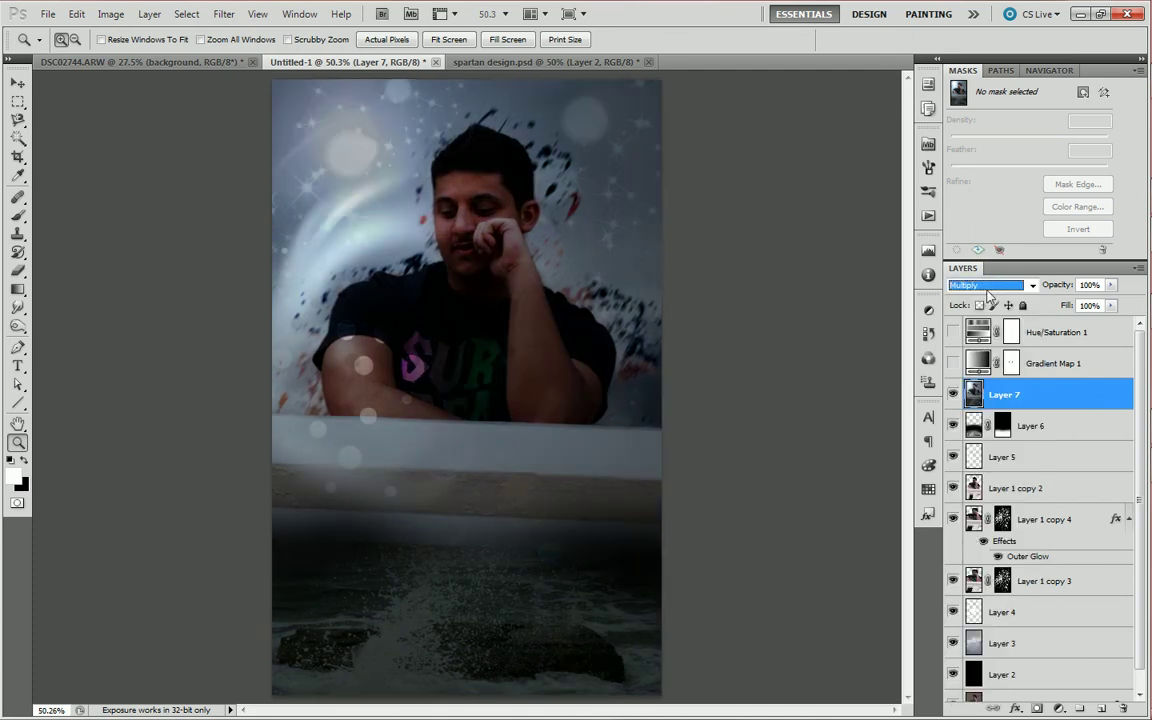
{"action": "left_click", "coordinate": [990, 285]}
{"action": "left_click", "coordinate": [972, 495]}
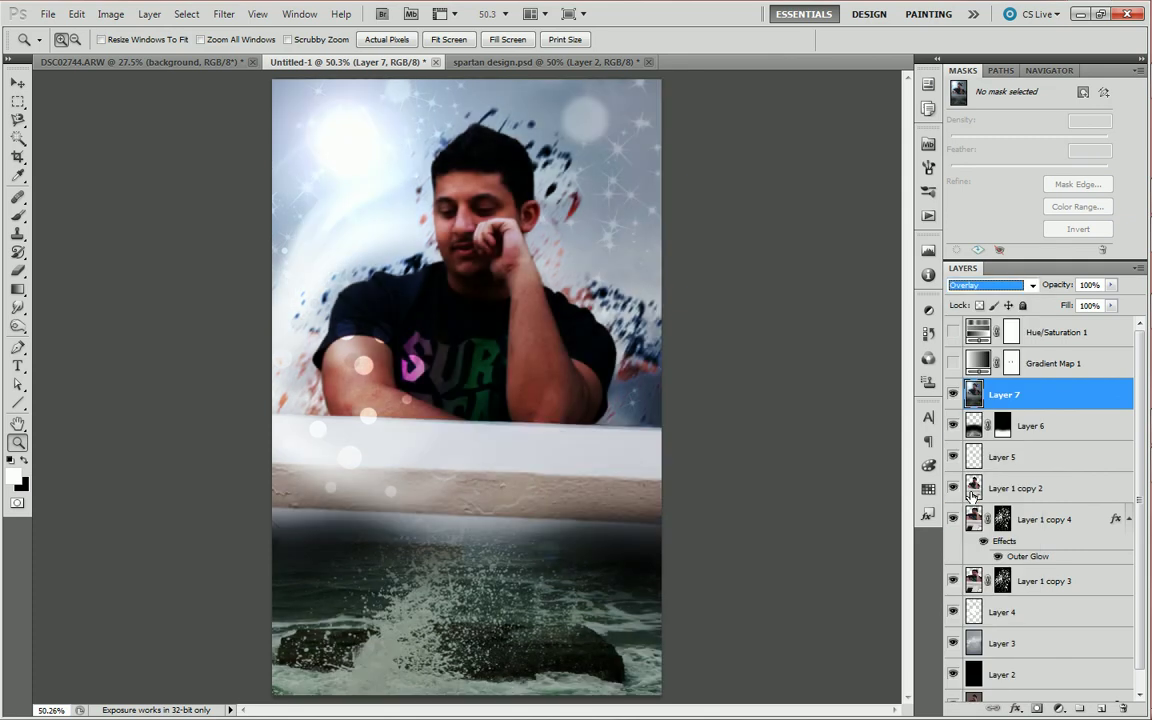
{"action": "left_click", "coordinate": [972, 495]}
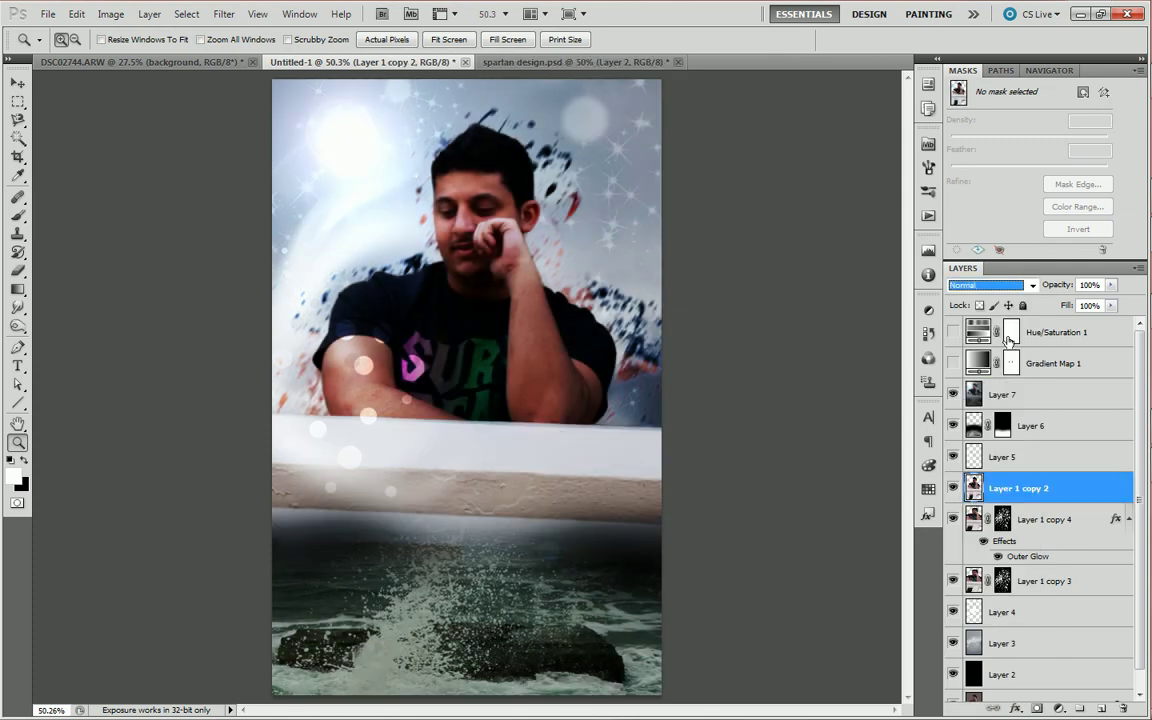
{"action": "left_click", "coordinate": [990, 402]}
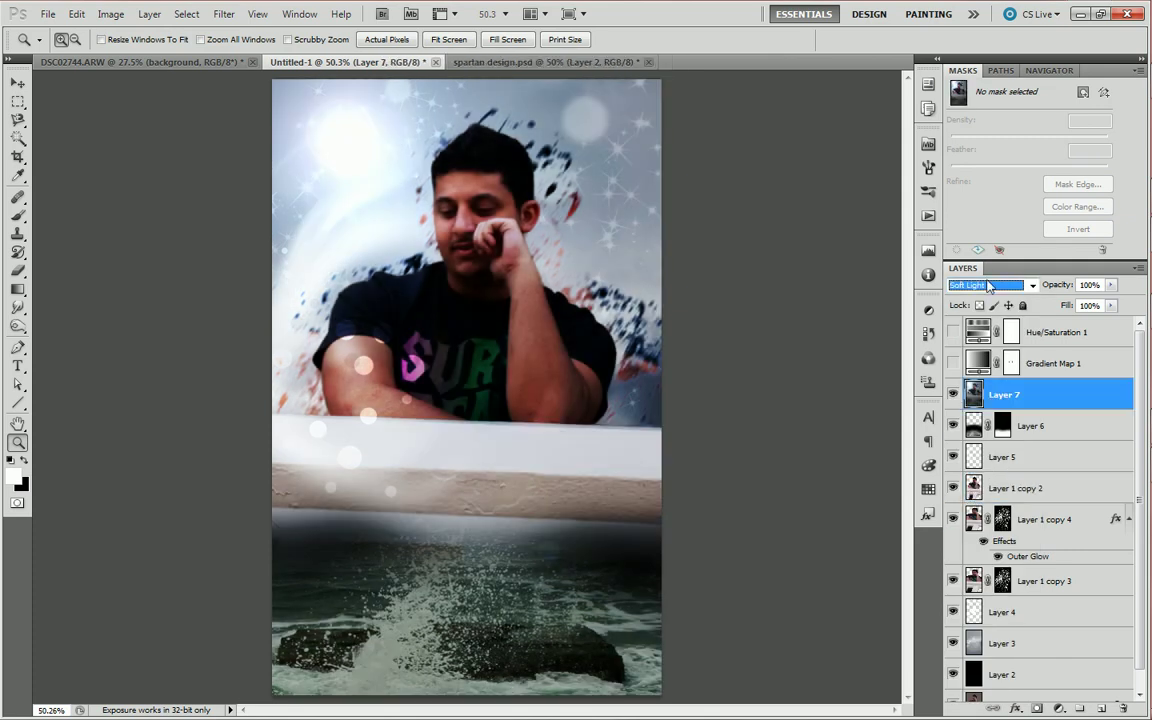
Turn both adjustment layers back on, compare Layer 7 on and off, and set its opacity to 50%
{"action": "left_click", "coordinate": [953, 394]}
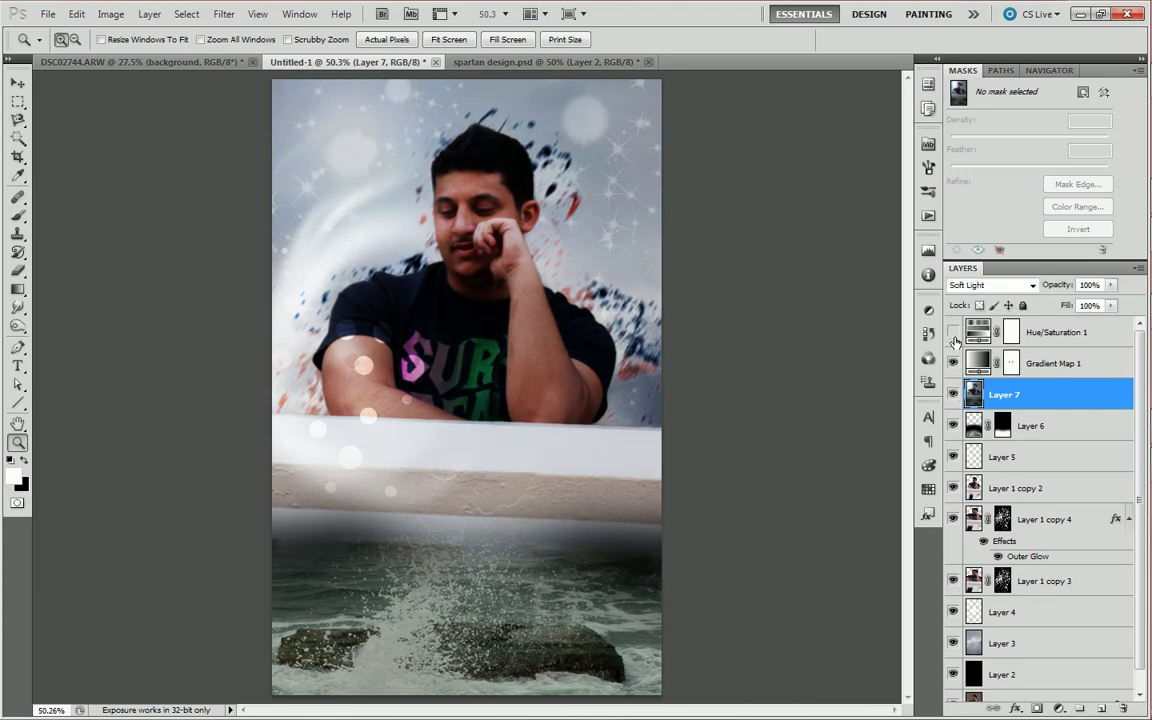
{"action": "left_click", "coordinate": [953, 363]}
{"action": "left_click", "coordinate": [953, 332]}
{"action": "left_click", "coordinate": [953, 394]}
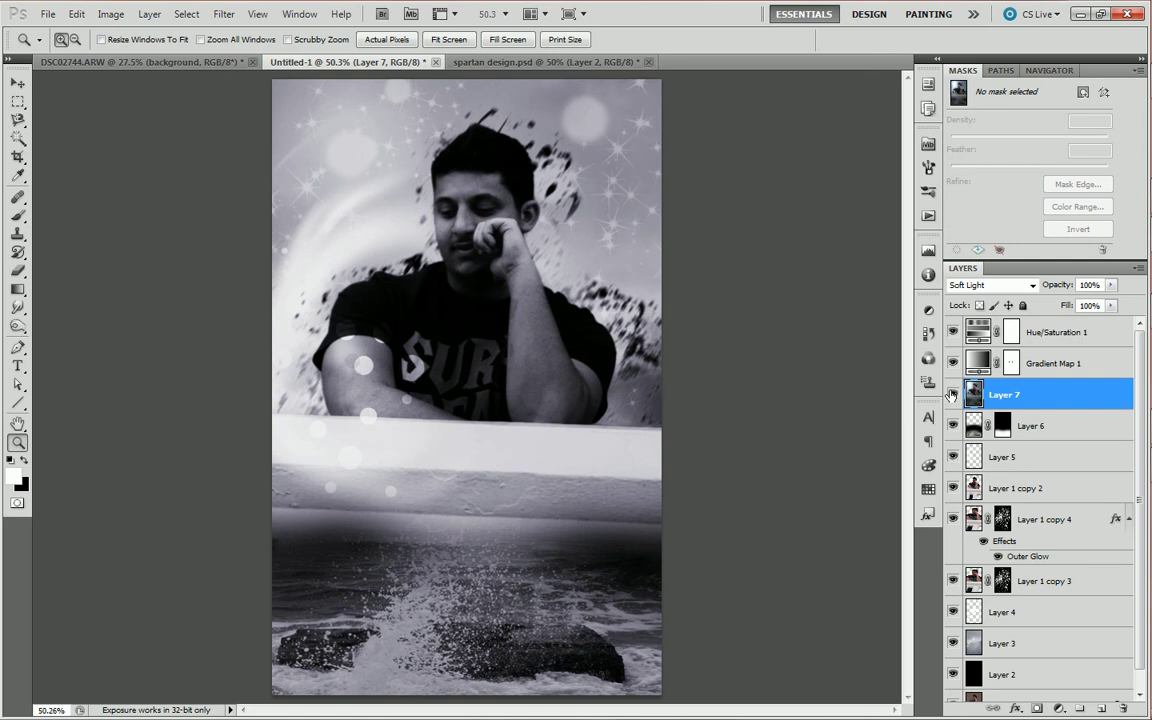
{"action": "left_click", "coordinate": [953, 394]}
{"action": "left_click_drag", "start_coordinate": [1056, 288], "coordinate": [1033, 290]}
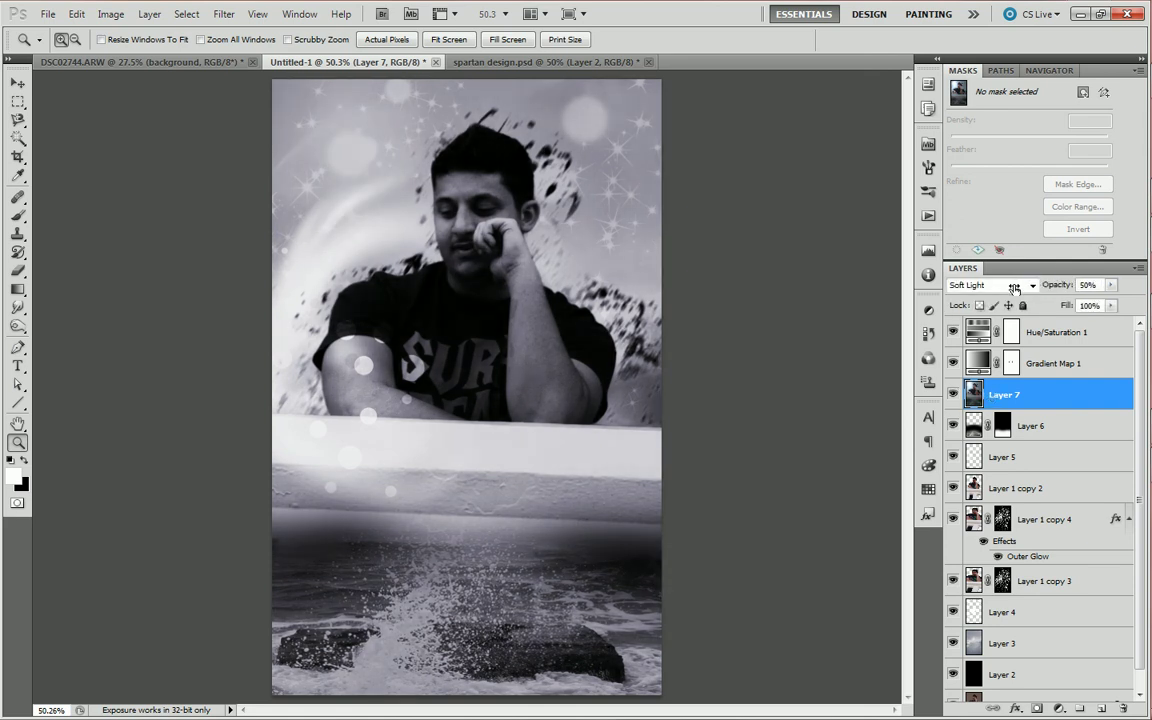
Create a new empty Layer 8 and switch to the Brush tool
{"action": "key", "text": "ctrl+shift+n"}
{"action": "key", "text": "Return"}
{"action": "key", "text": "b"}
Load the Water_brushes_by_FantasyMaker.abr brush set and choose the 764 water splash brush
{"action": "right_click", "coordinate": [520, 330]}
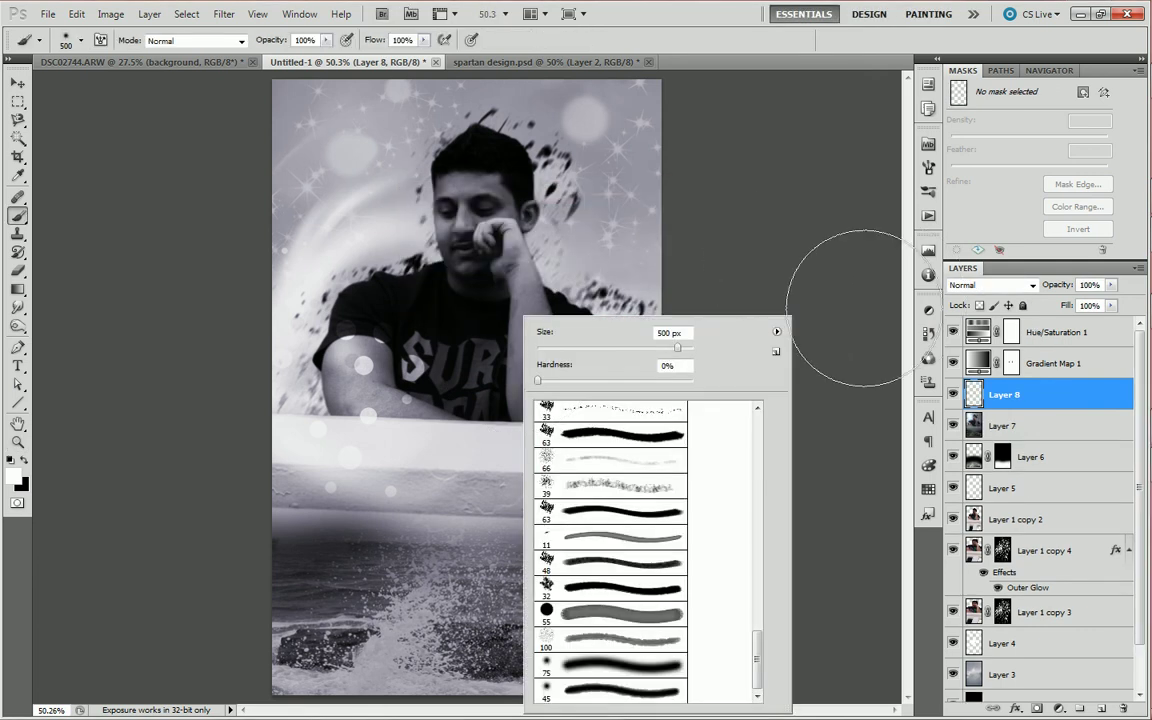
{"action": "left_click", "coordinate": [776, 331]}
{"action": "left_click", "coordinate": [820, 444]}
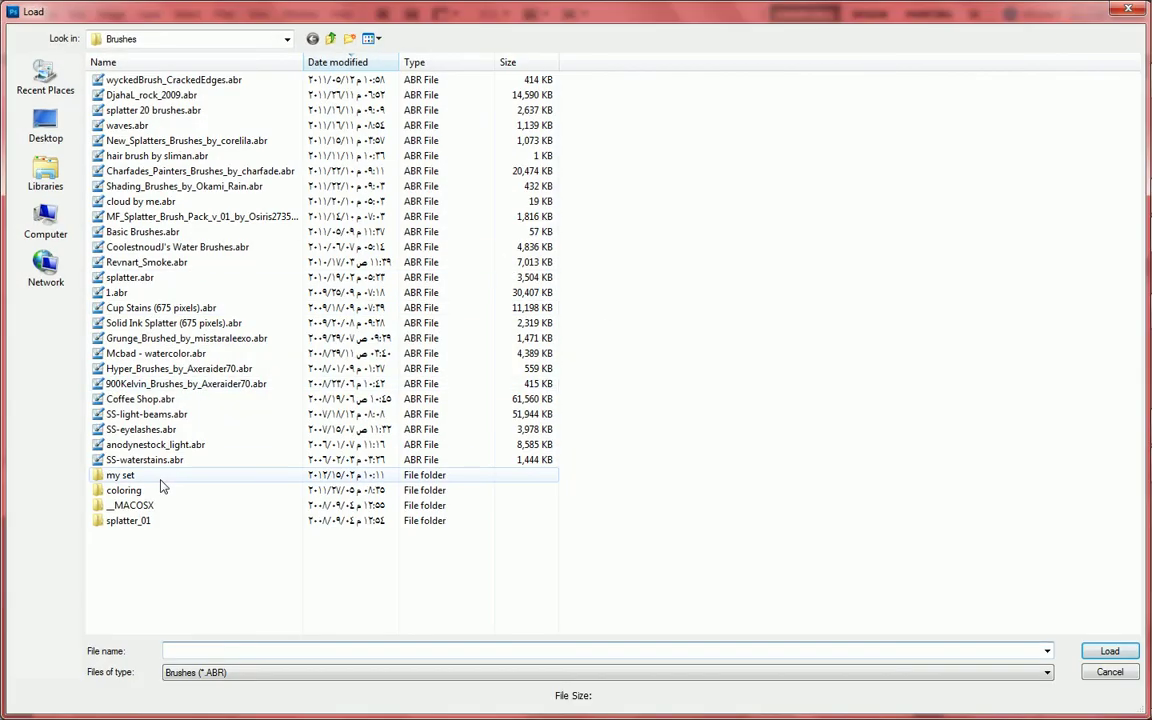
{"action": "double_click", "coordinate": [148, 490]}
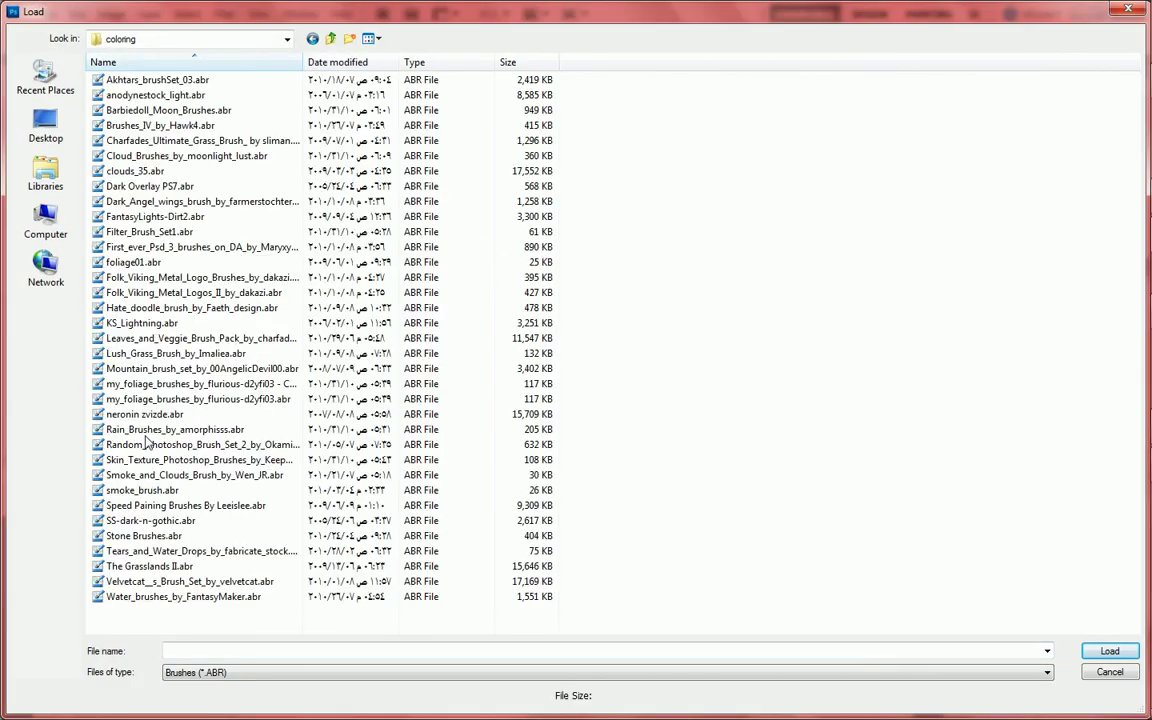
{"action": "left_click", "coordinate": [158, 94]}
{"action": "key", "text": "End"}
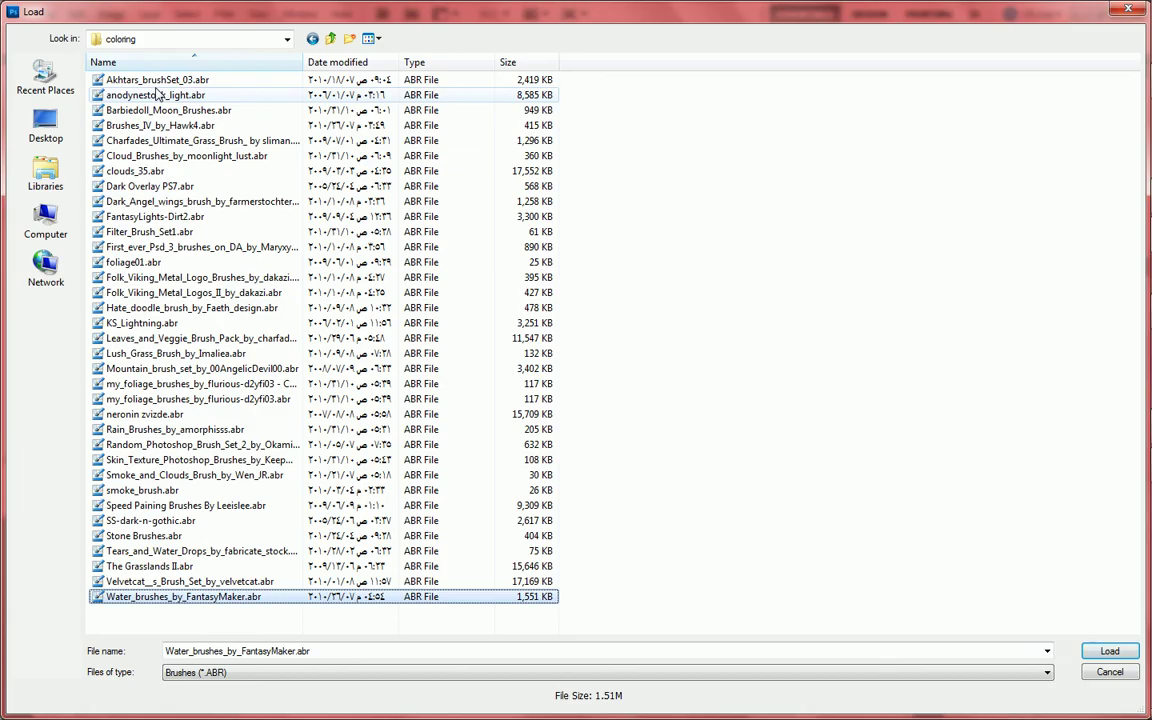
{"action": "key", "text": "Return"}
{"action": "scroll", "coordinate": [613, 466], "scroll_direction": "down", "scroll_amount": 10}
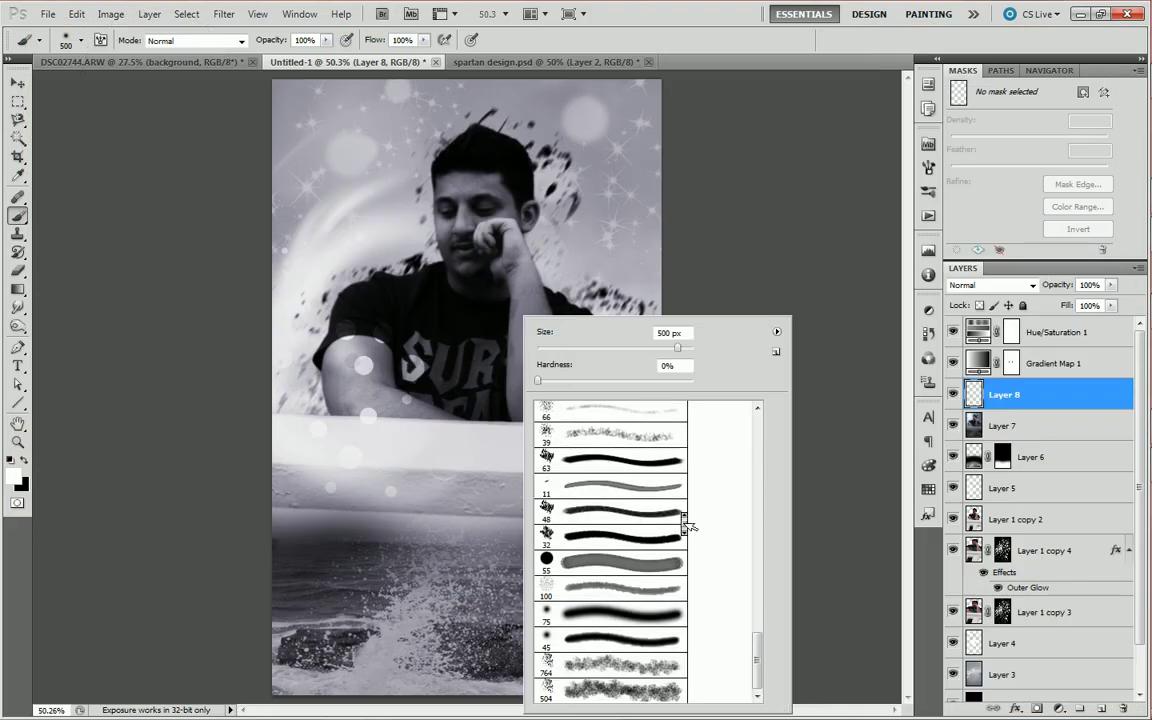
{"action": "left_click", "coordinate": [593, 667]}
Stamp a white splash on the chest, move it up-left, and mask Layer 8 with the man's outline
{"action": "left_click", "coordinate": [430, 300]}
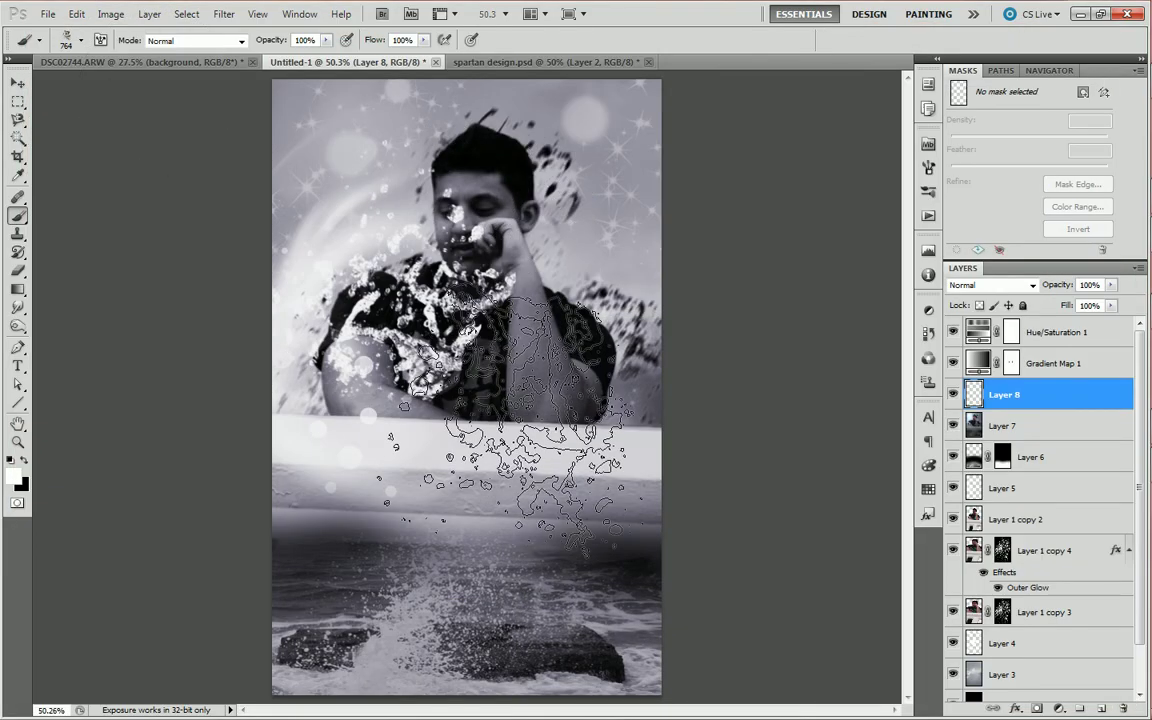
{"action": "key", "text": "v"}
{"action": "left_click_drag", "start_coordinate": [424, 237], "coordinate": [404, 195]}
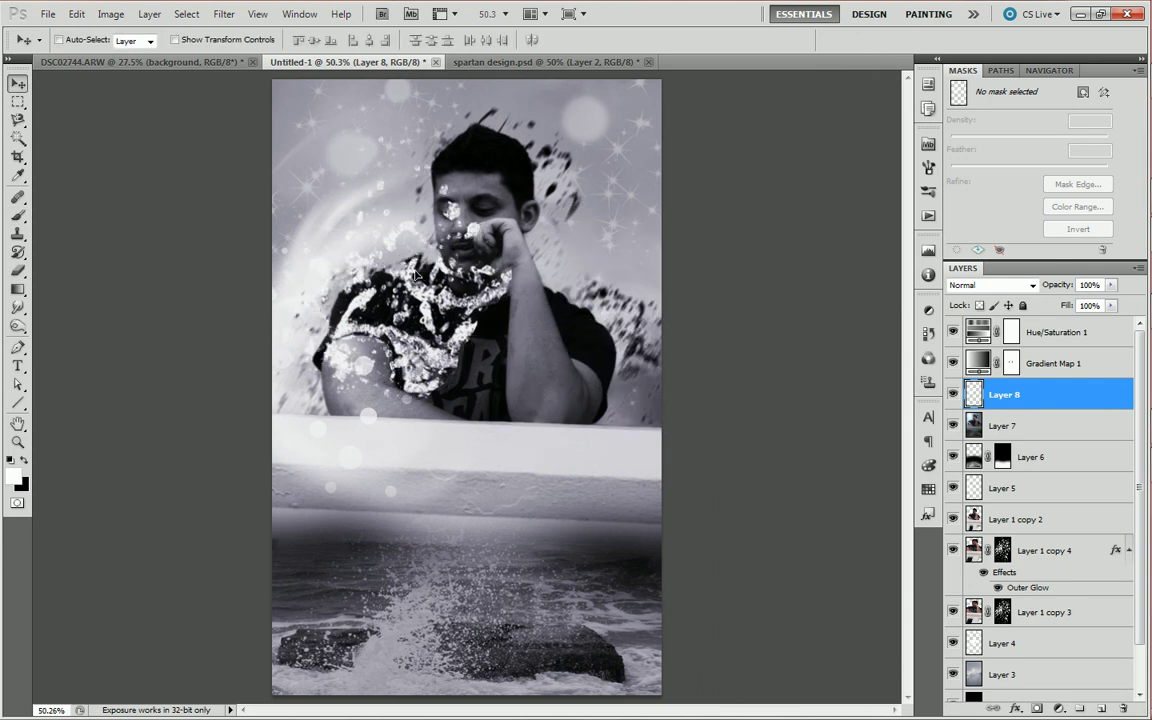
{"action": "left_click", "coordinate": [974, 612], "text": "ctrl"}
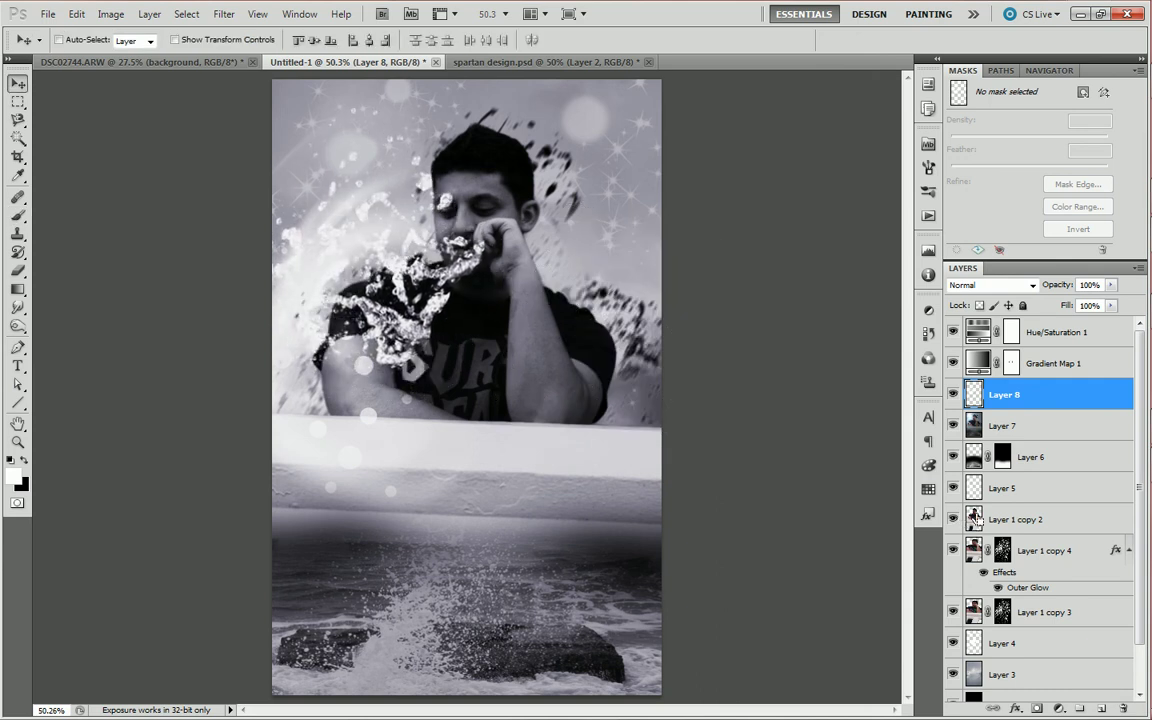
{"action": "left_click", "coordinate": [1037, 710]}
Invert Layer 8's mask, choose the 504 px splash brush, undo a stray stamp, and shrink the brush
{"action": "key", "text": "ctrl+i"}
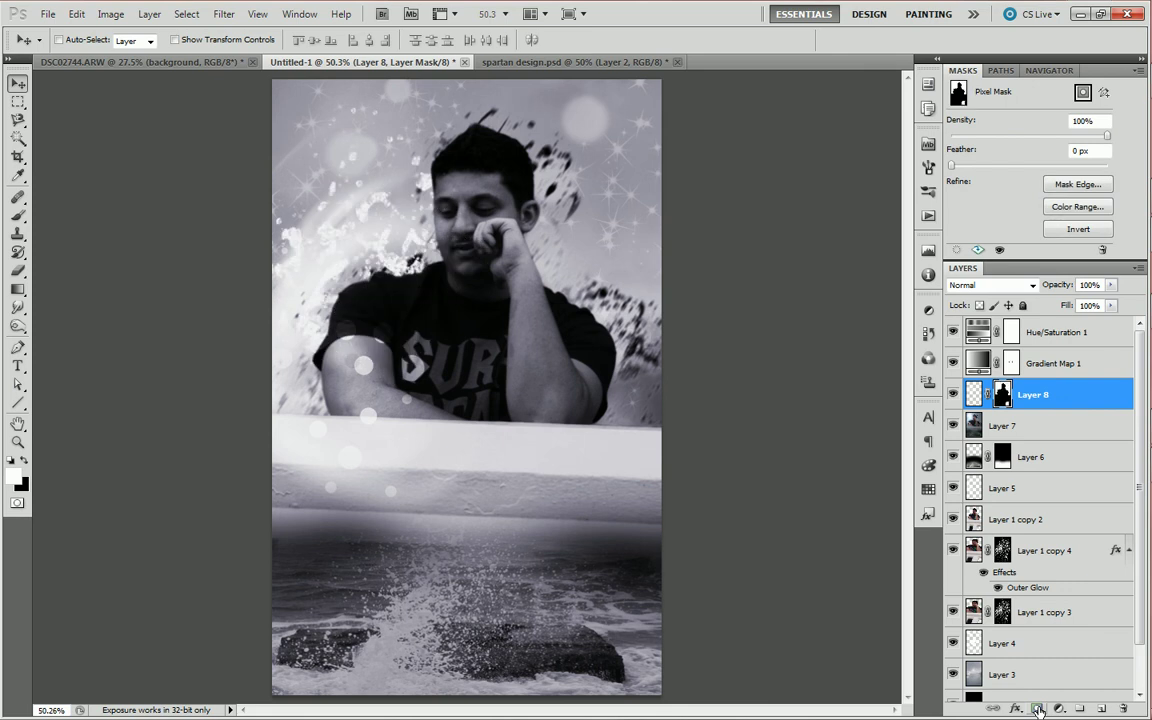
{"action": "left_click", "coordinate": [975, 393]}
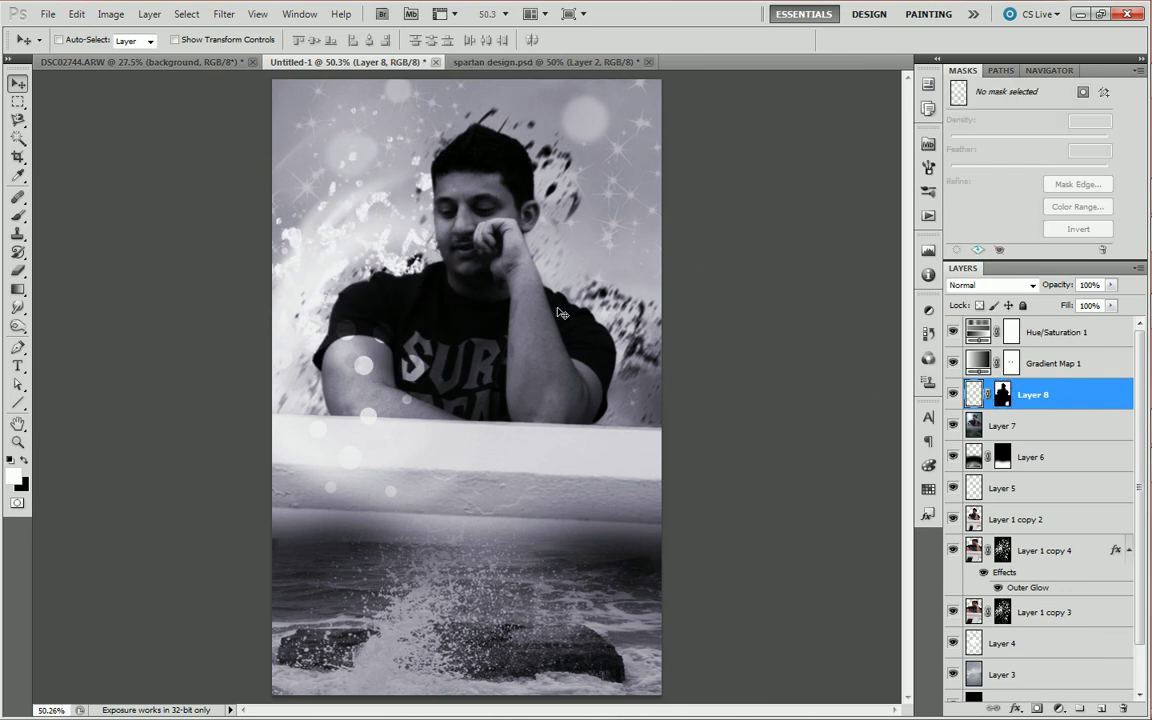
{"action": "key", "text": "b"}
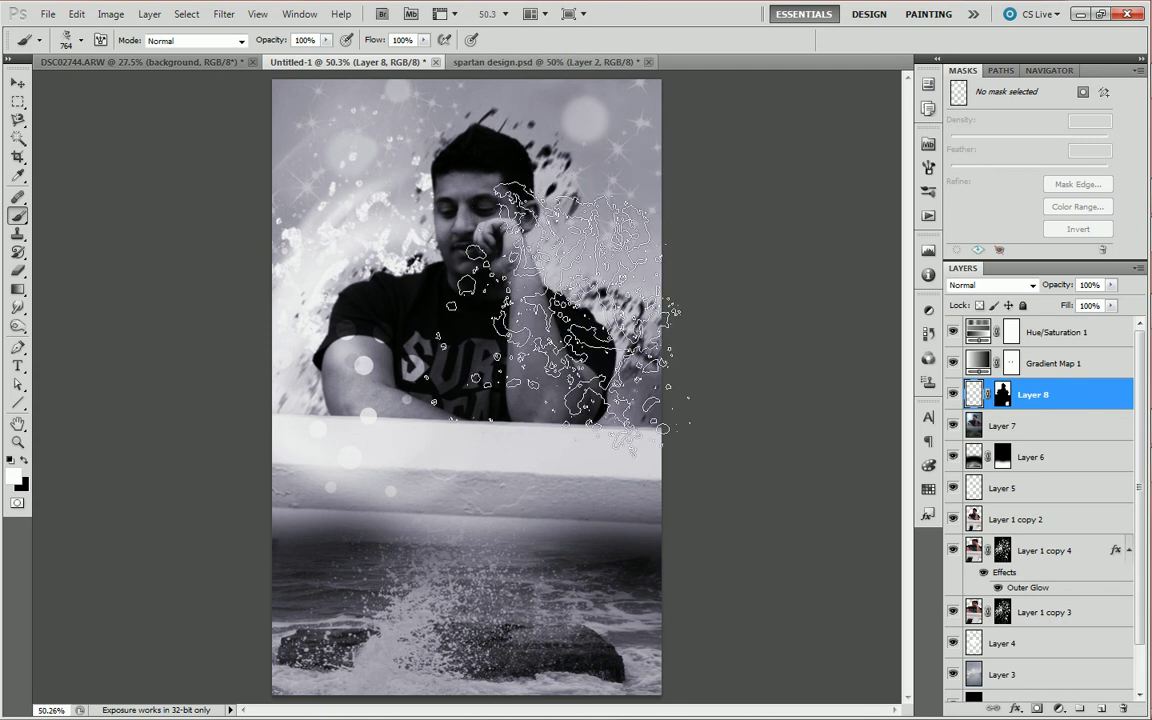
{"action": "right_click", "coordinate": [520, 470]}
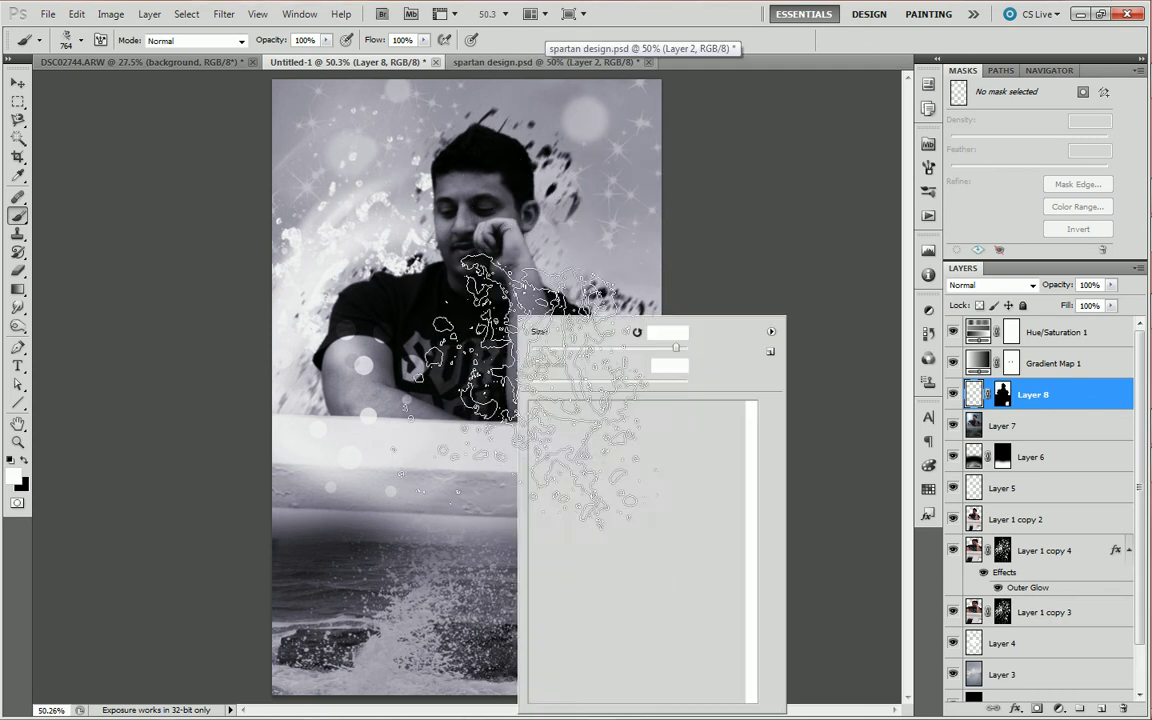
{"action": "left_click", "coordinate": [571, 690]}
{"action": "left_click", "coordinate": [450, 140]}
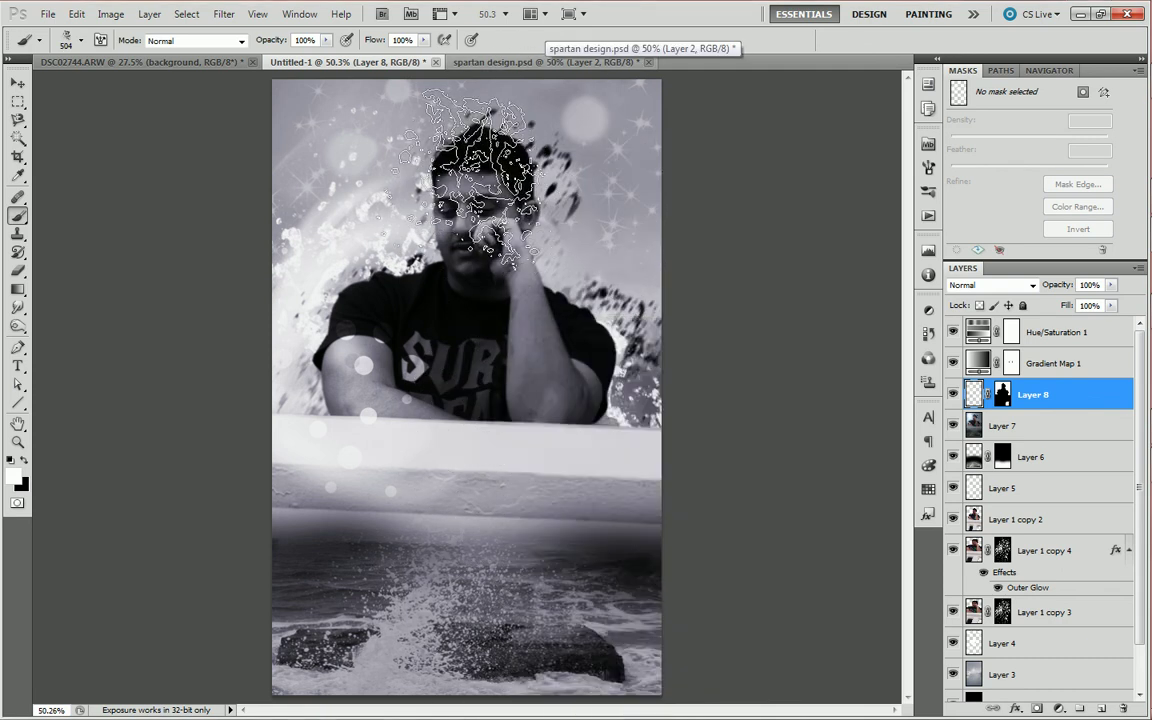
{"action": "key", "text": "ctrl+z"}
{"action": "key", "text": "bracketleft"}
{"action": "key", "text": "bracketleft"}
{"action": "key", "text": "bracketleft"}
{"action": "key", "text": "bracketleft"}
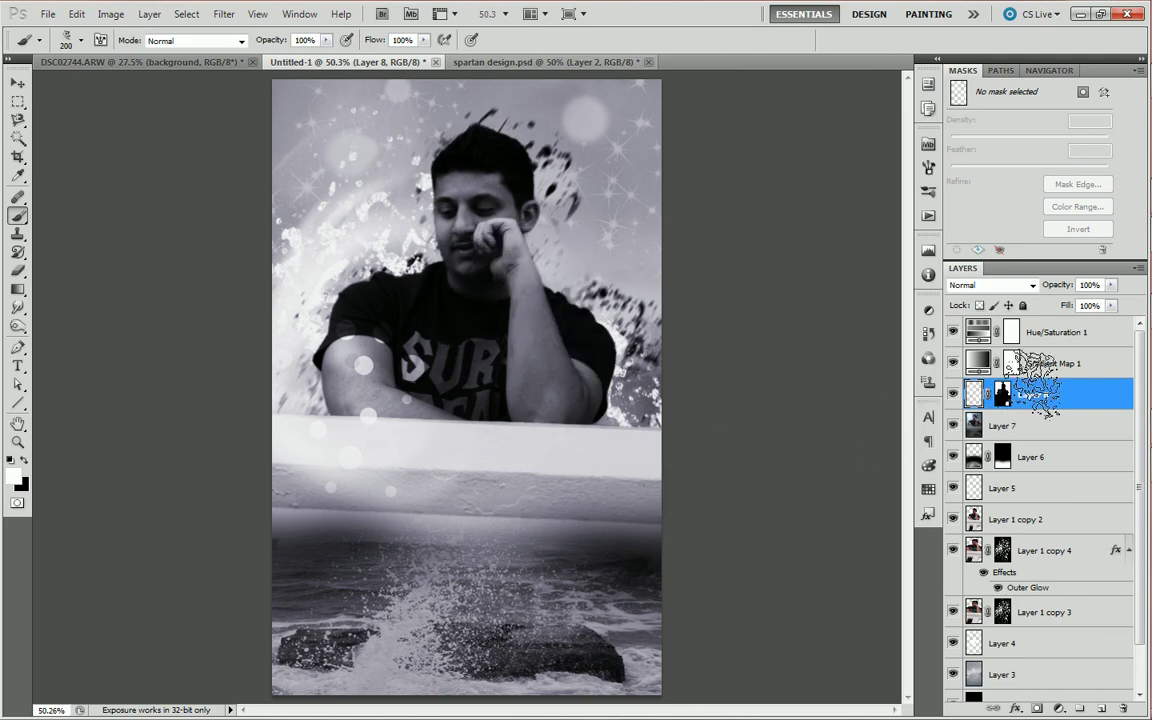
Add Layer 9 and stamp splash marks on the water and grey splashes across the wall top
{"action": "key", "text": "ctrl+shift+n"}
{"action": "key", "text": "Return"}
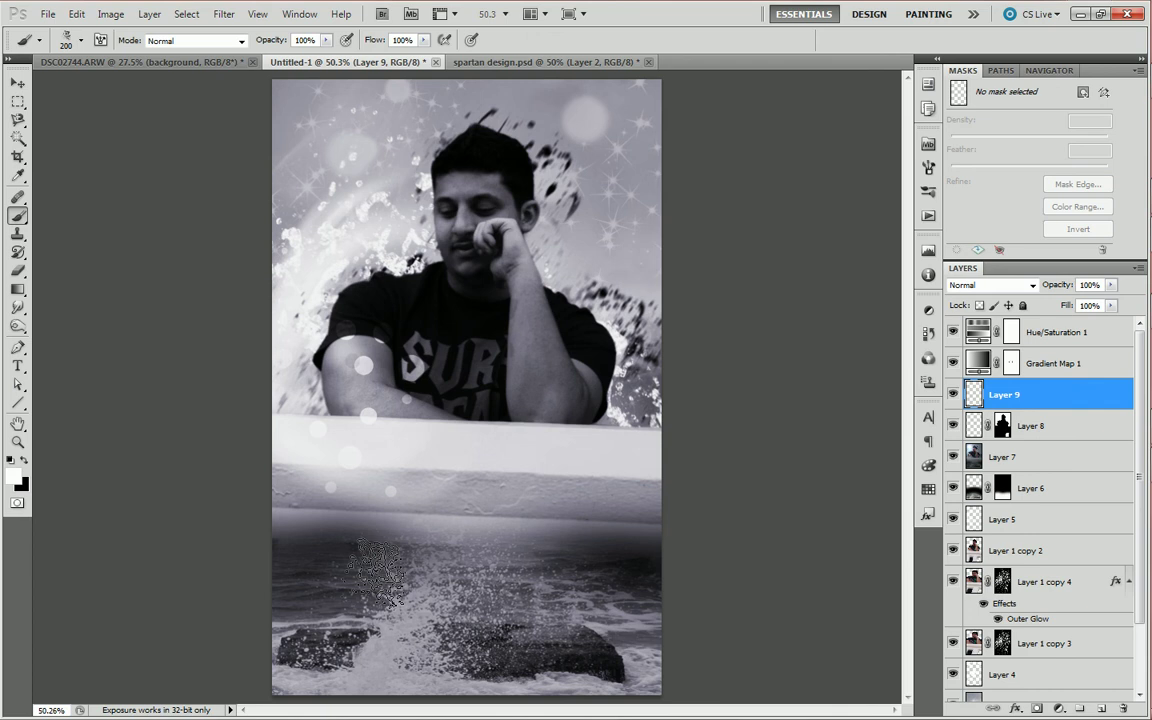
{"action": "left_click", "coordinate": [425, 540]}
{"action": "left_click", "coordinate": [346, 572], "text": "alt"}
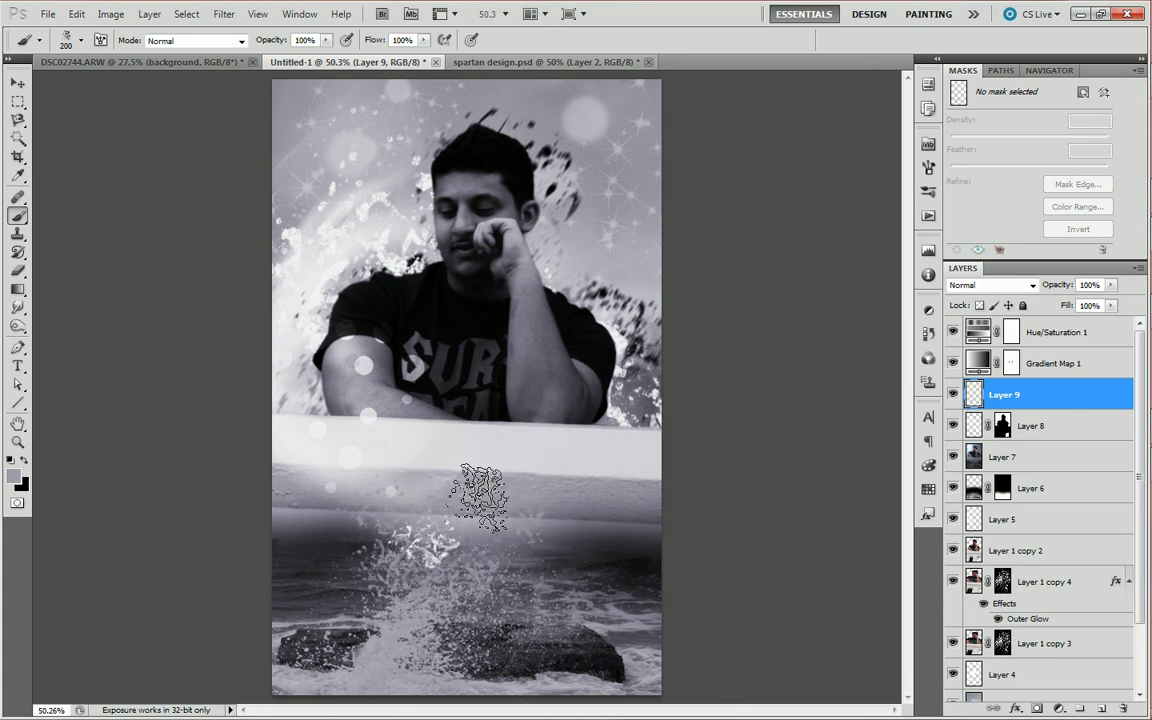
{"action": "left_click", "coordinate": [440, 452]}
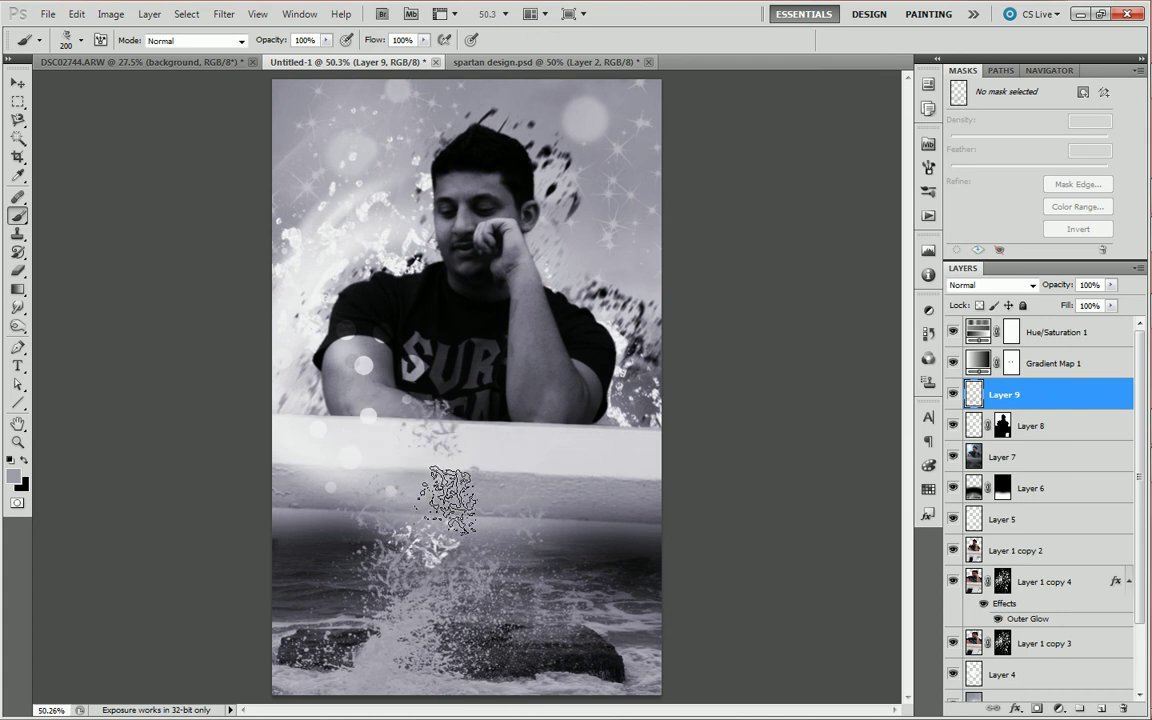
{"action": "left_click", "coordinate": [362, 445]}
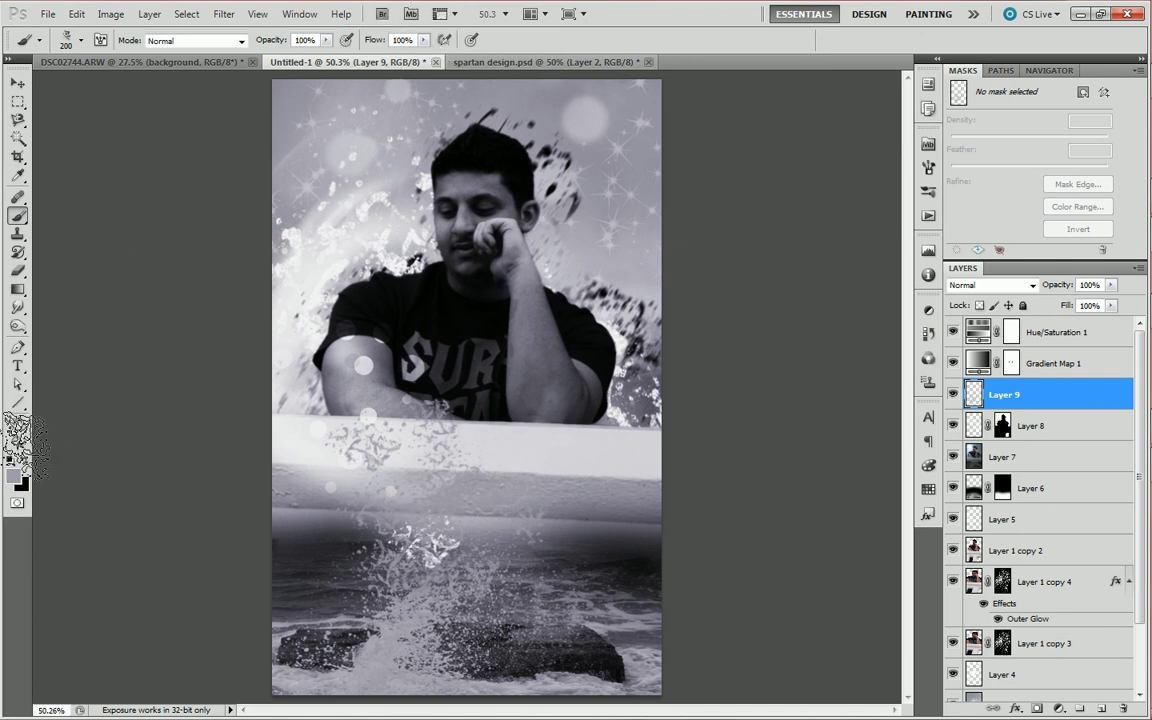
{"action": "key", "text": "z"}
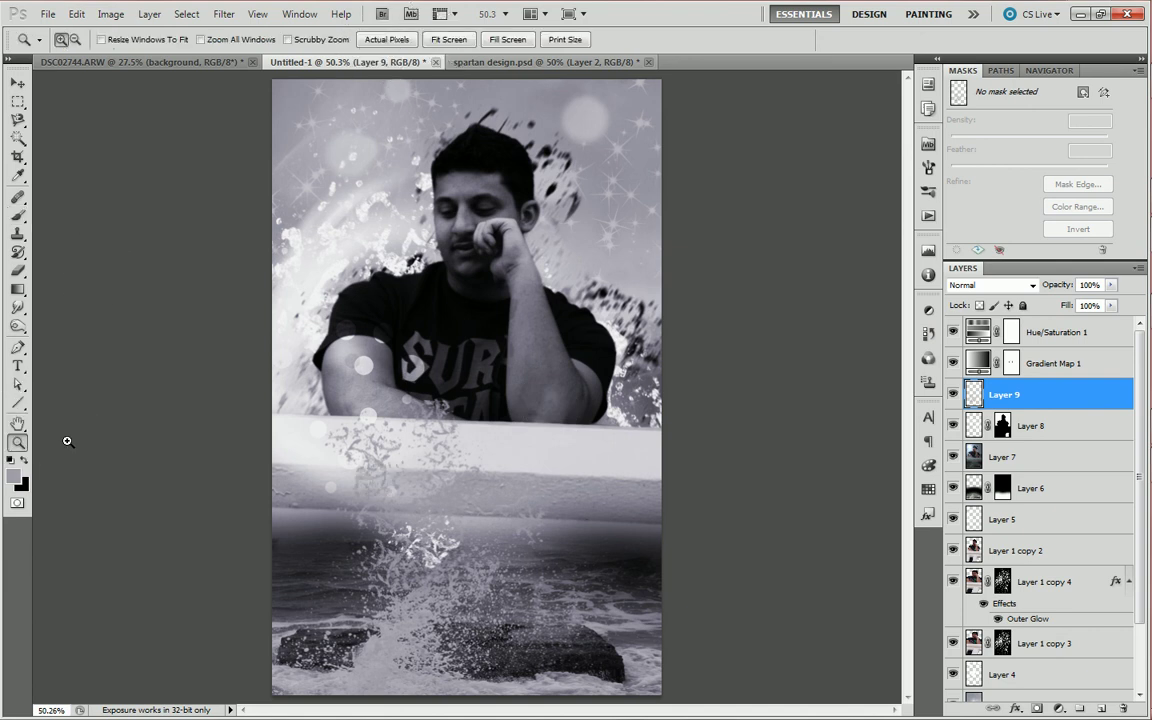
Hide Layer 7 and zoom in and out to compare, then show and select Layer 7 again
{"action": "left_click", "coordinate": [459, 40]}
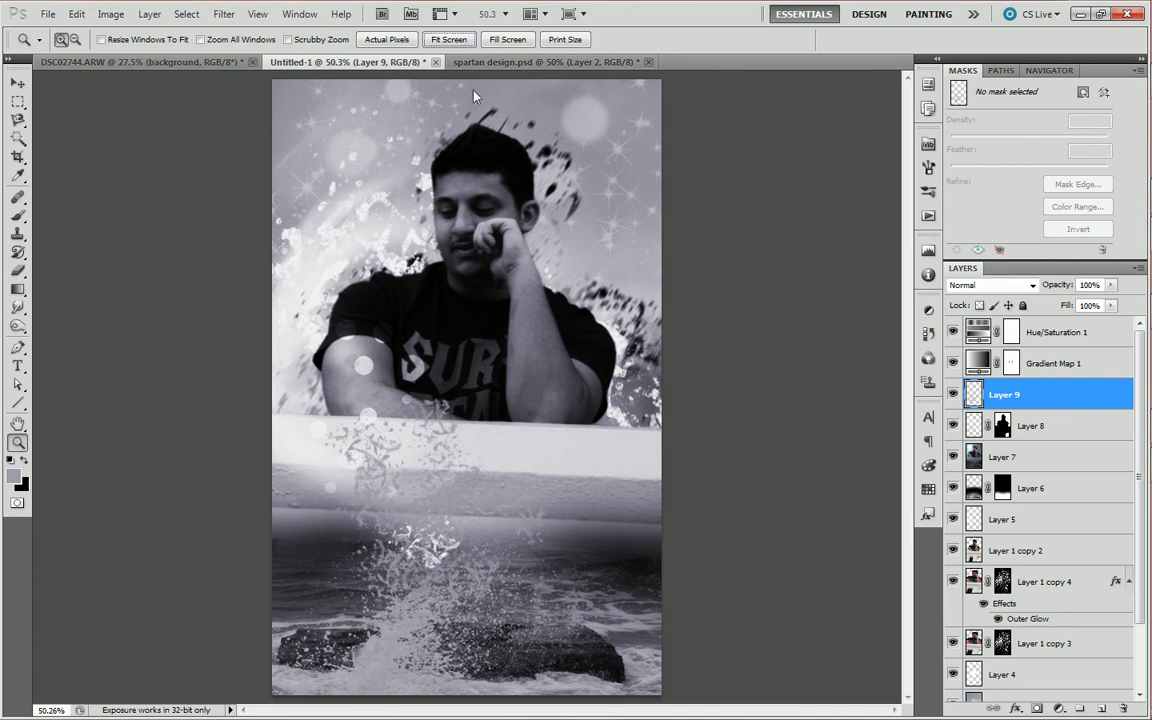
{"action": "left_click", "coordinate": [953, 458]}
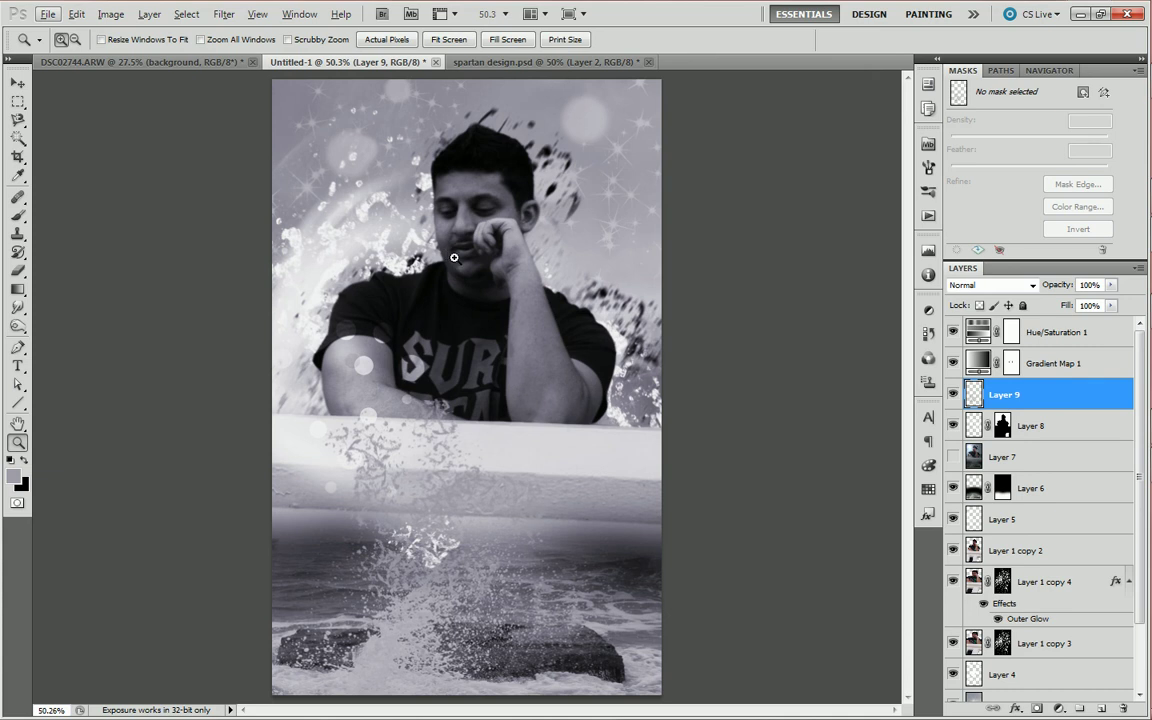
{"action": "key", "text": "alt"}
{"action": "left_click", "coordinate": [470, 268], "text": "alt"}
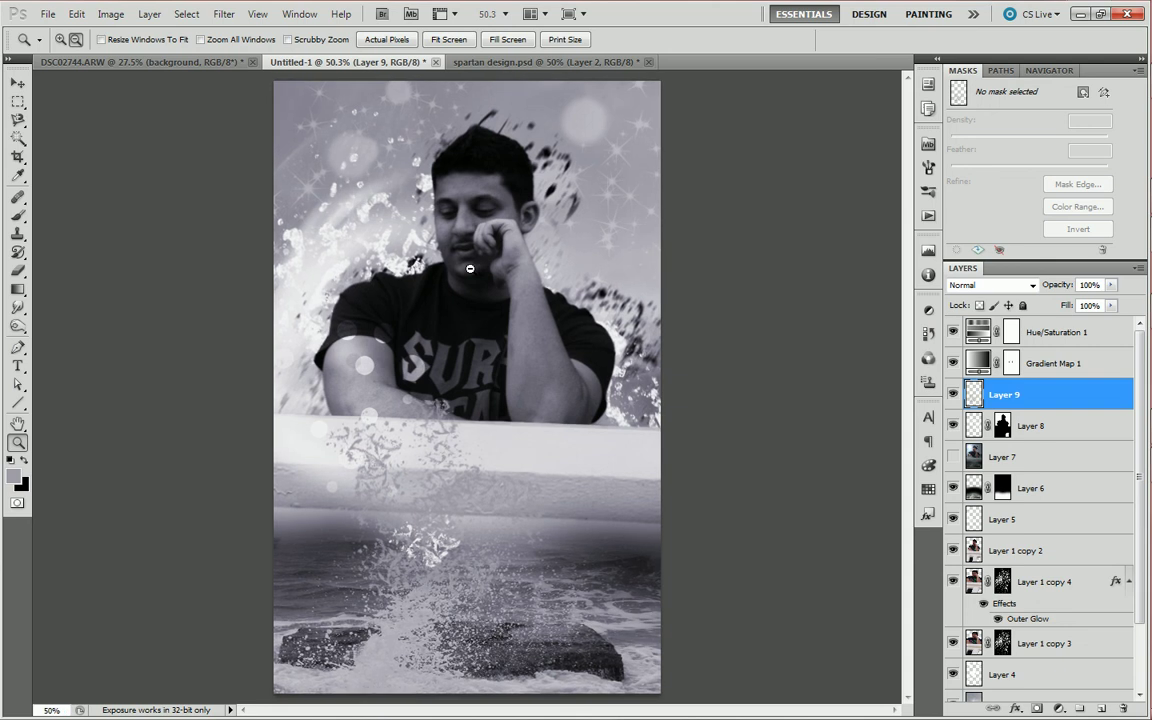
{"action": "double_click", "coordinate": [470, 268]}
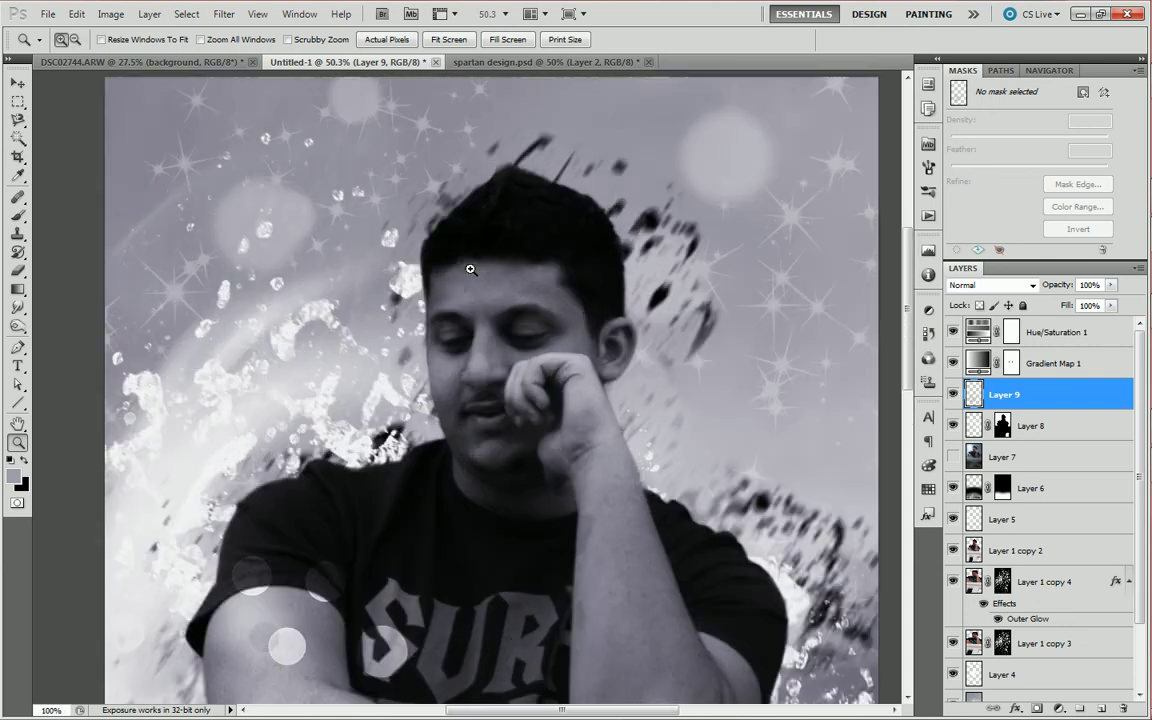
{"action": "left_click", "coordinate": [503, 316], "text": "alt"}
{"action": "left_click", "coordinate": [503, 316], "text": "alt"}
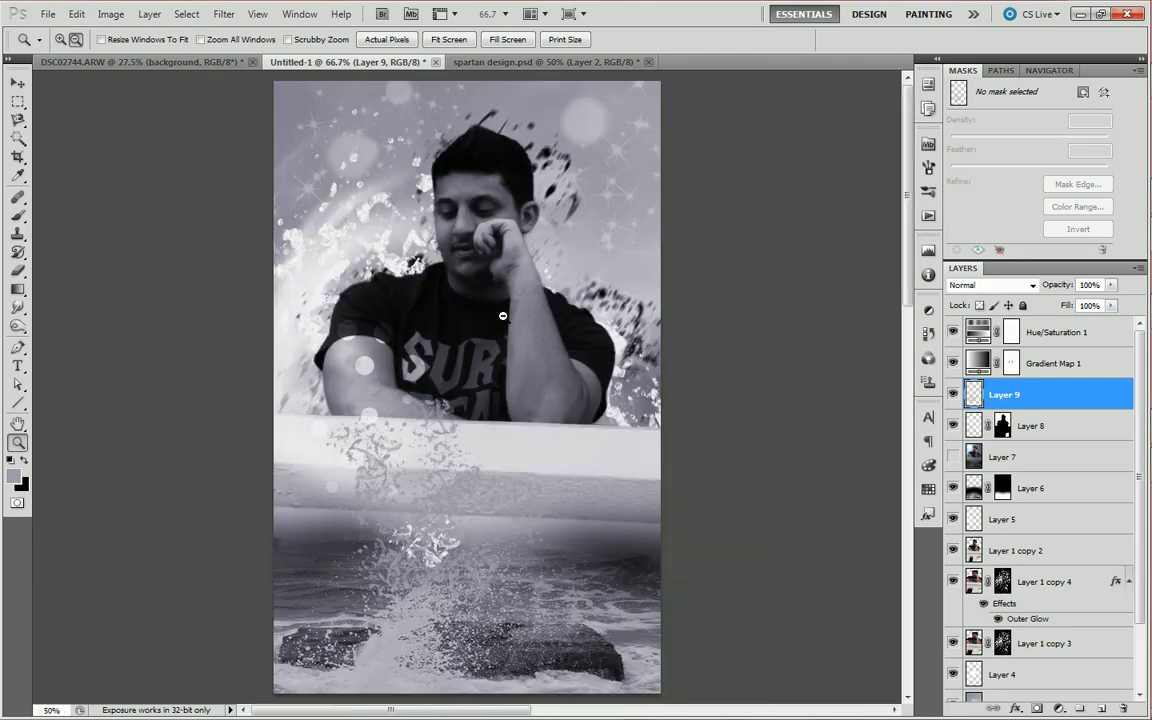
{"action": "left_click", "coordinate": [503, 316], "text": "alt"}
{"action": "left_click", "coordinate": [503, 316], "text": "alt"}
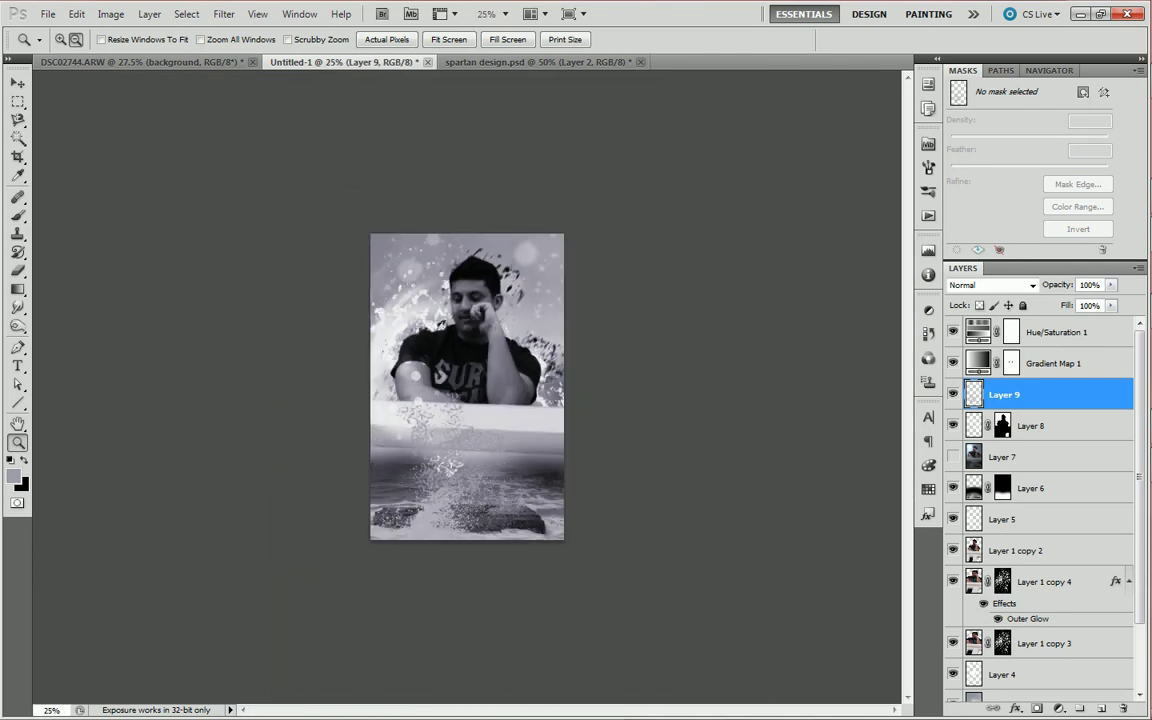
{"action": "left_click", "coordinate": [952, 457]}
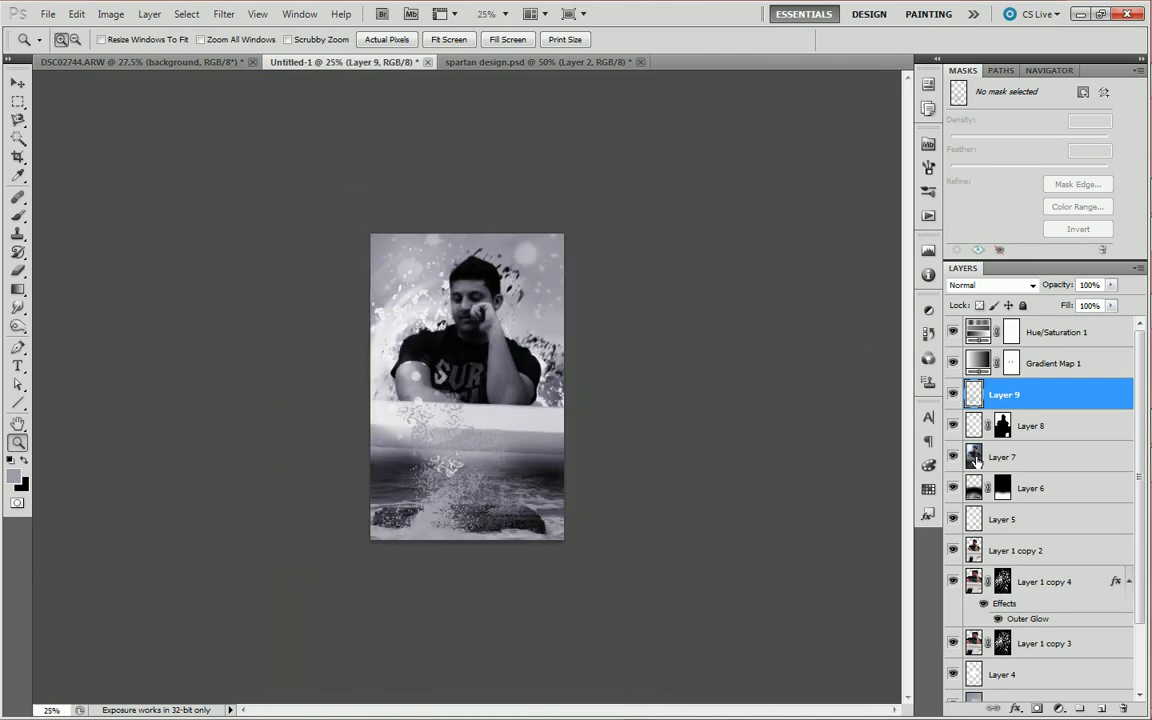
{"action": "left_click", "coordinate": [981, 461]}
Blend Layer 7 as Darken at 48% opacity and stack it right beneath Gradient Map 1
{"action": "left_click", "coordinate": [1000, 285]}
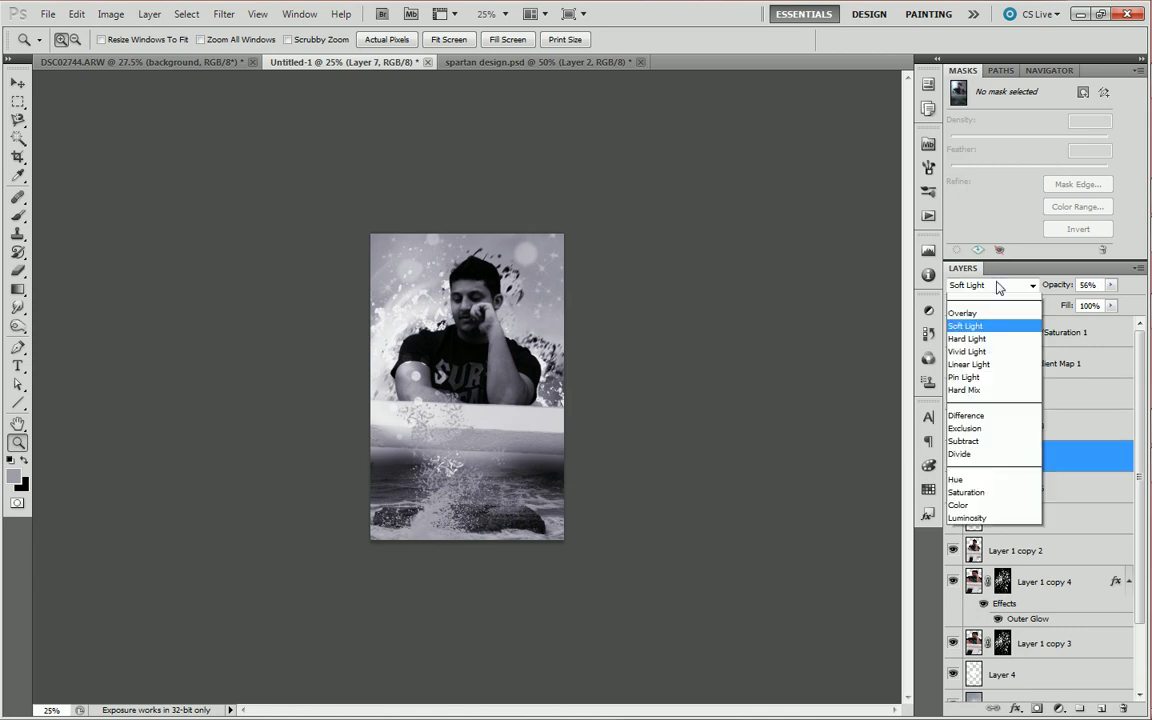
{"action": "left_click", "coordinate": [981, 338]}
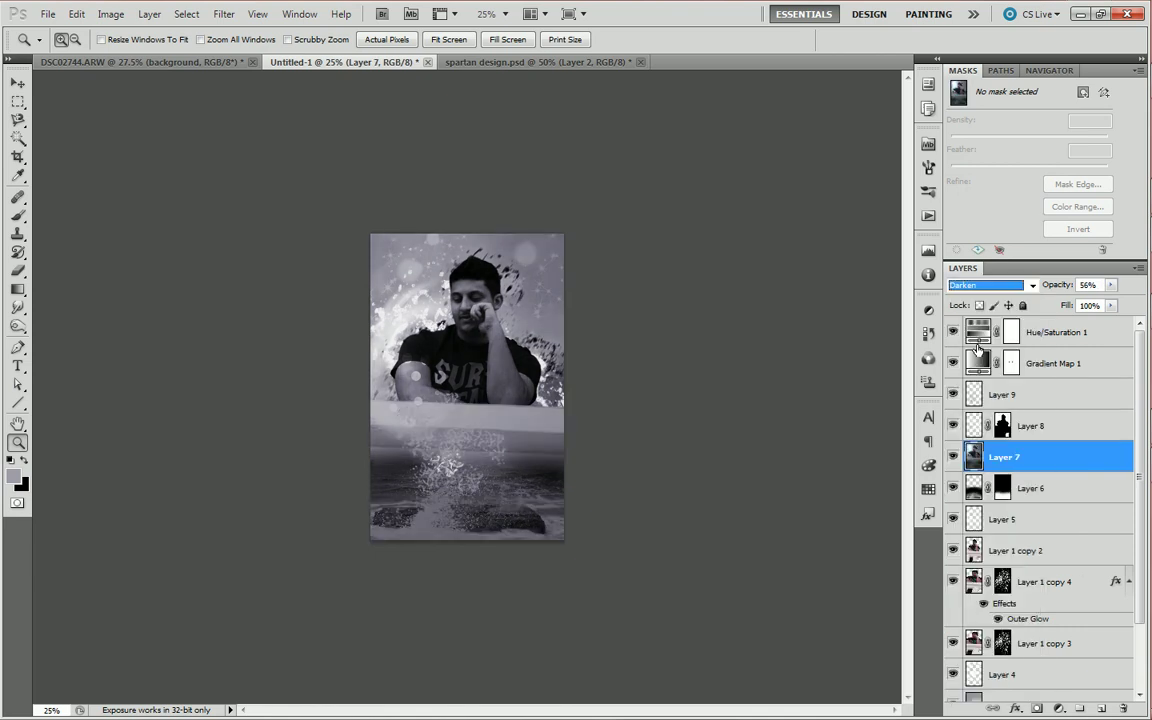
{"action": "mouse_move", "coordinate": [1058, 285]}
{"action": "left_mouse_down"}
{"action": "mouse_move", "coordinate": [1104, 289]}
{"action": "mouse_move", "coordinate": [1086, 289]}
{"action": "left_mouse_up"}
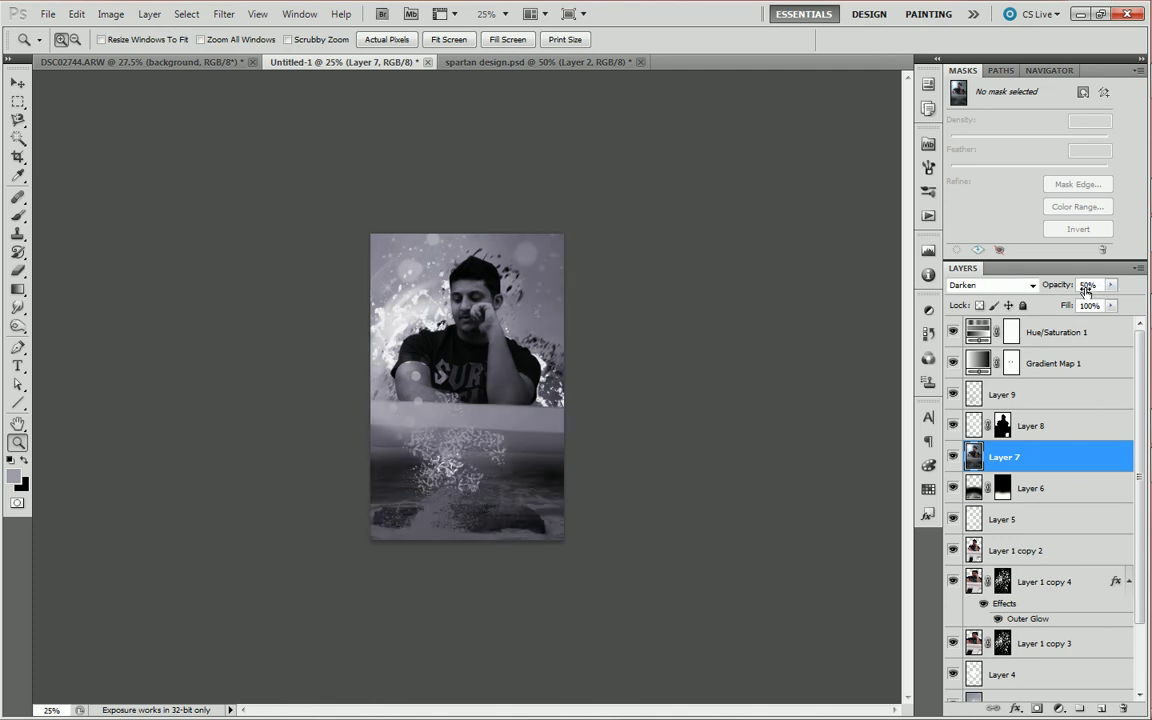
{"action": "left_click_drag", "start_coordinate": [1046, 460], "coordinate": [1041, 395]}
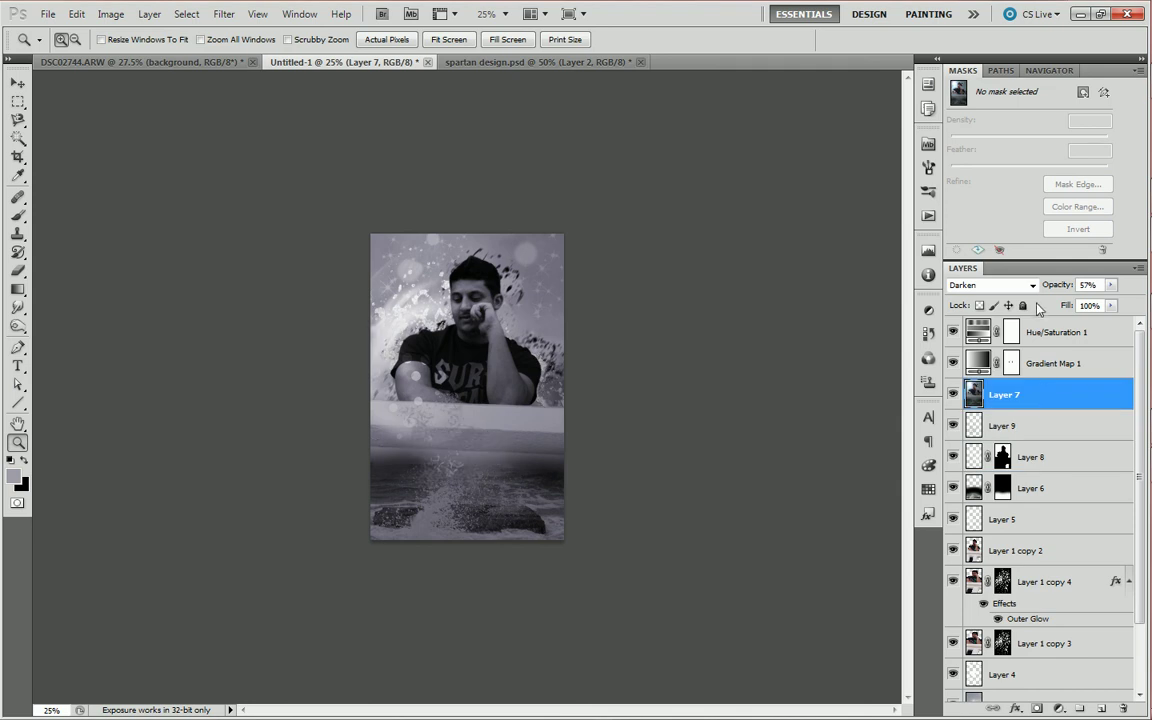
{"action": "mouse_move", "coordinate": [1058, 285]}
{"action": "left_mouse_down"}
{"action": "mouse_move", "coordinate": [1092, 287]}
{"action": "mouse_move", "coordinate": [1055, 287]}
{"action": "left_mouse_up"}
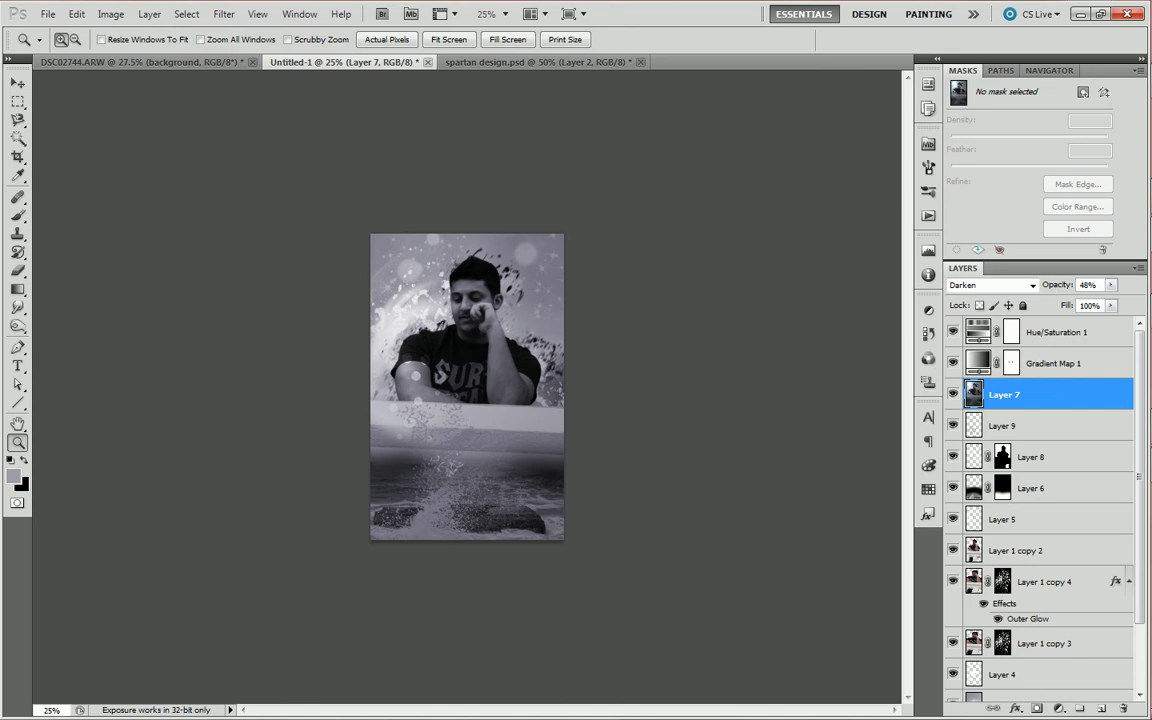
Type the title 'DrEaM dSiNeR' on the lower canvas and drag it toward the bottom centre
{"action": "key", "text": "t"}
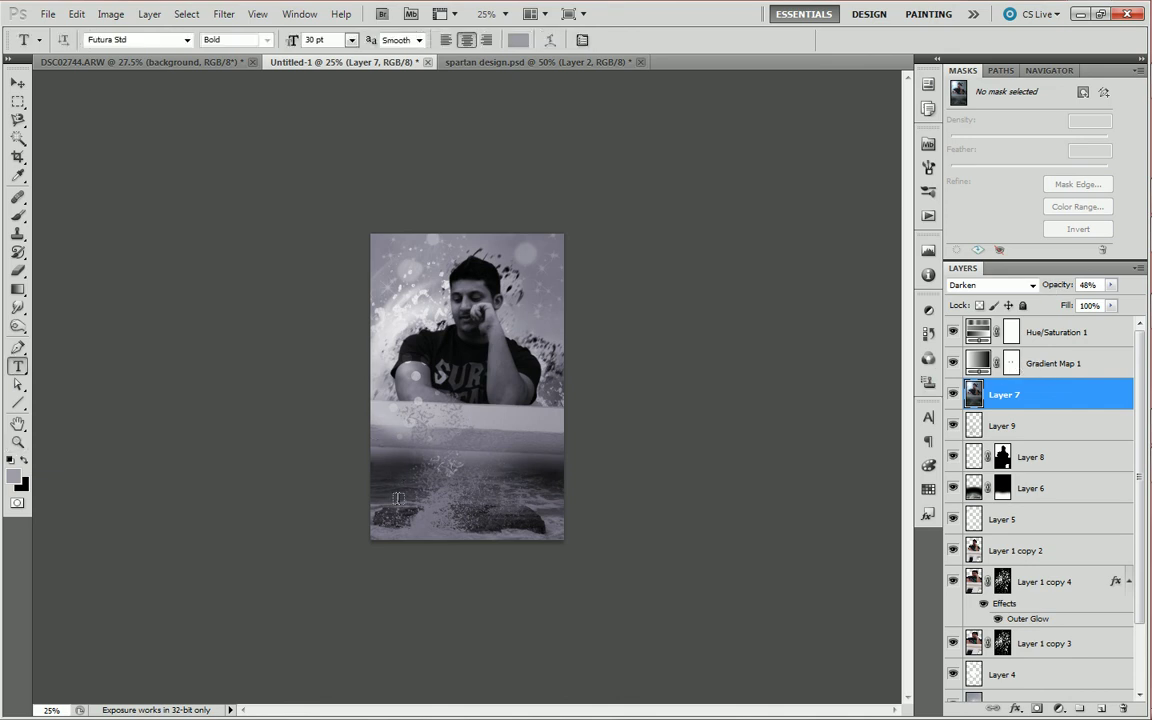
{"action": "left_click", "coordinate": [411, 511]}
{"action": "type", "text": "Dr"}
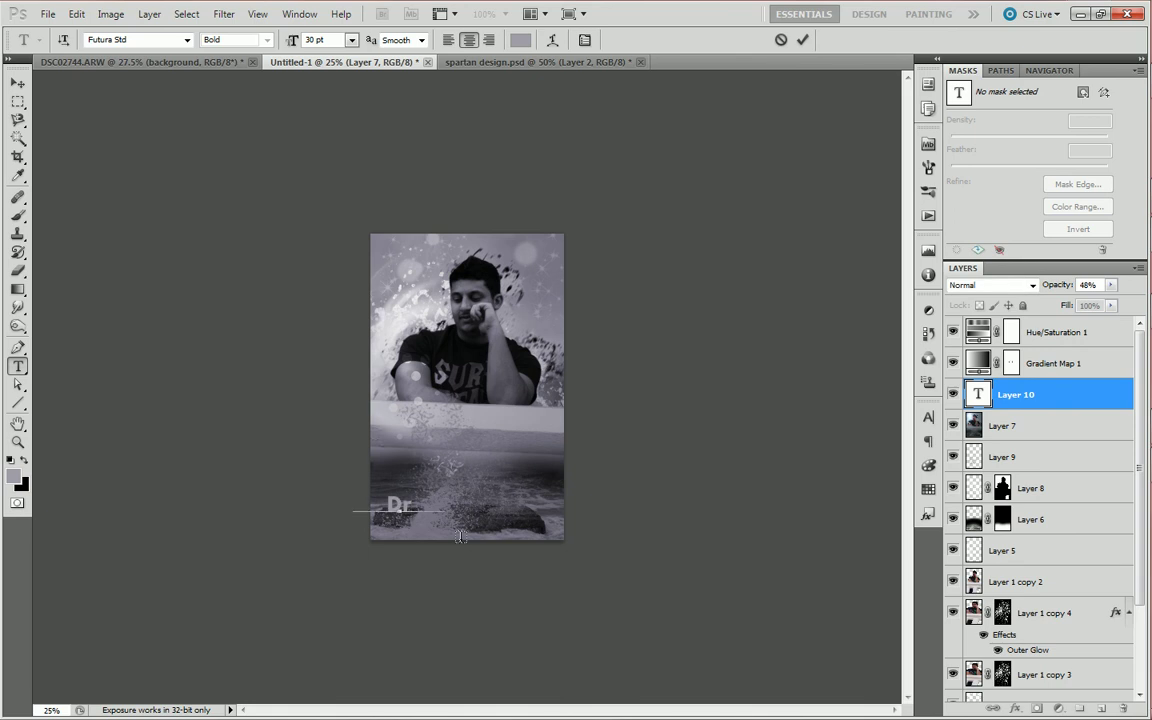
{"action": "key", "text": "BackSpace"}
{"action": "key", "text": "BackSpace"}
{"action": "type", "text": "M.dSiNeR"}
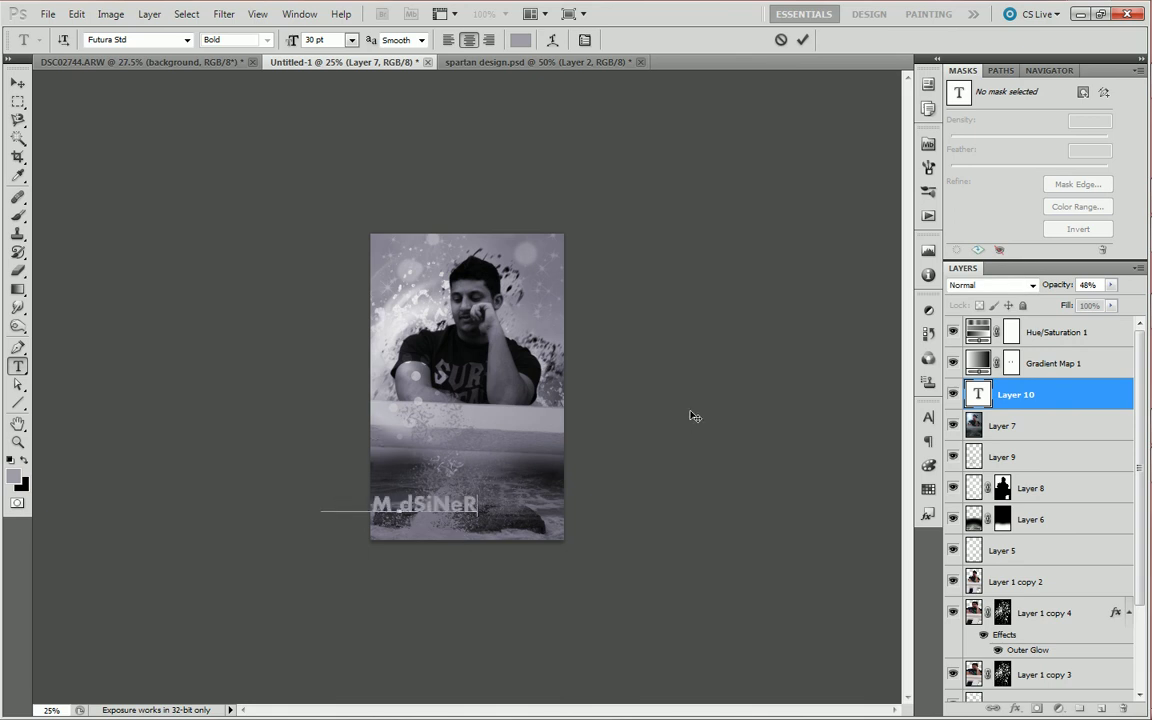
{"action": "key", "text": "ctrl+Return"}
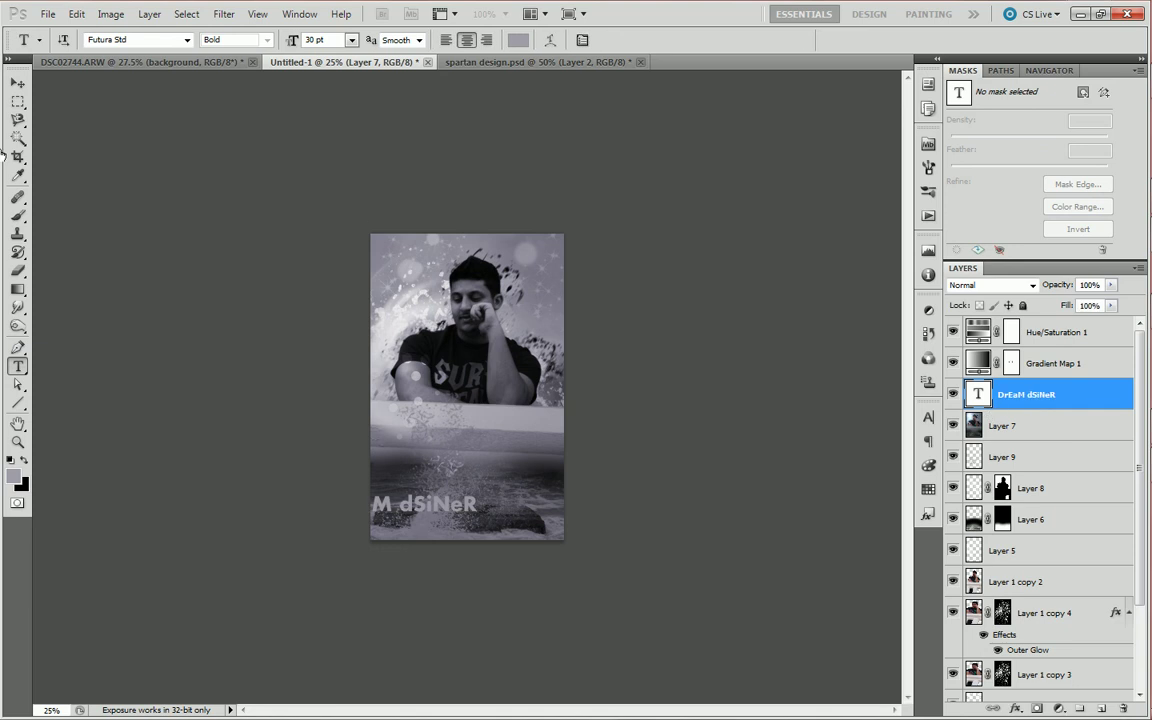
{"action": "key", "text": "v"}
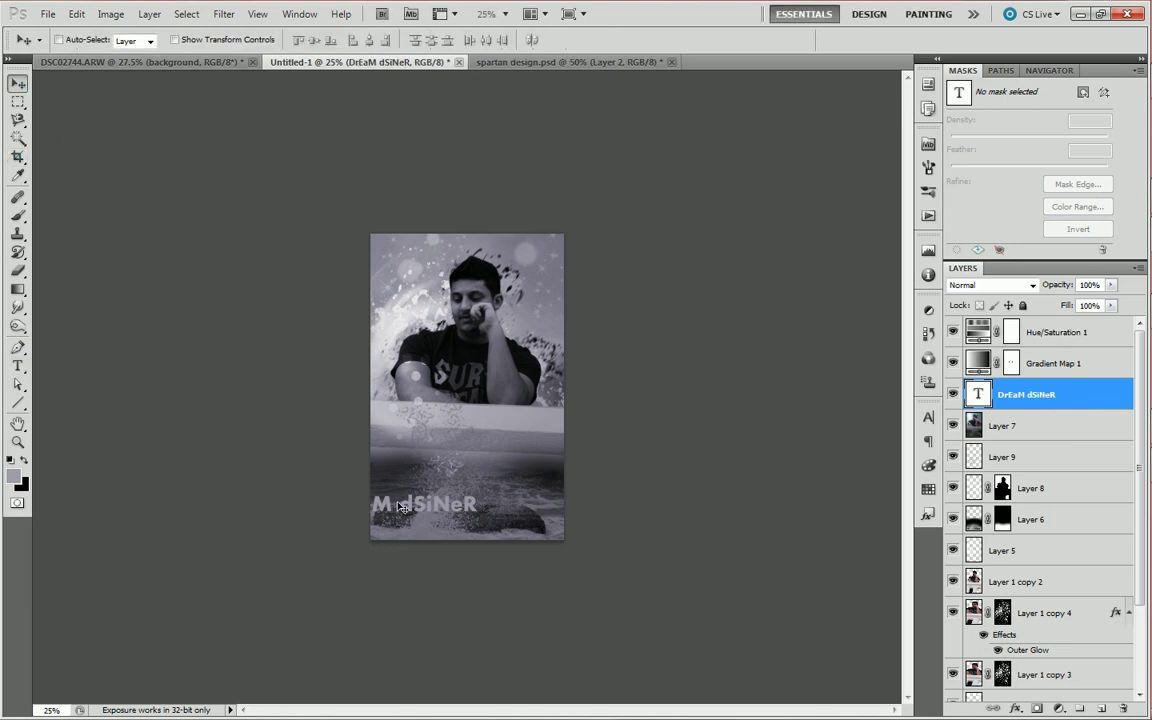
{"action": "left_click_drag", "start_coordinate": [400, 507], "coordinate": [458, 525]}
Resize the title to 24 pt and move it to the canvas's lower-left corner
{"action": "key", "text": "t"}
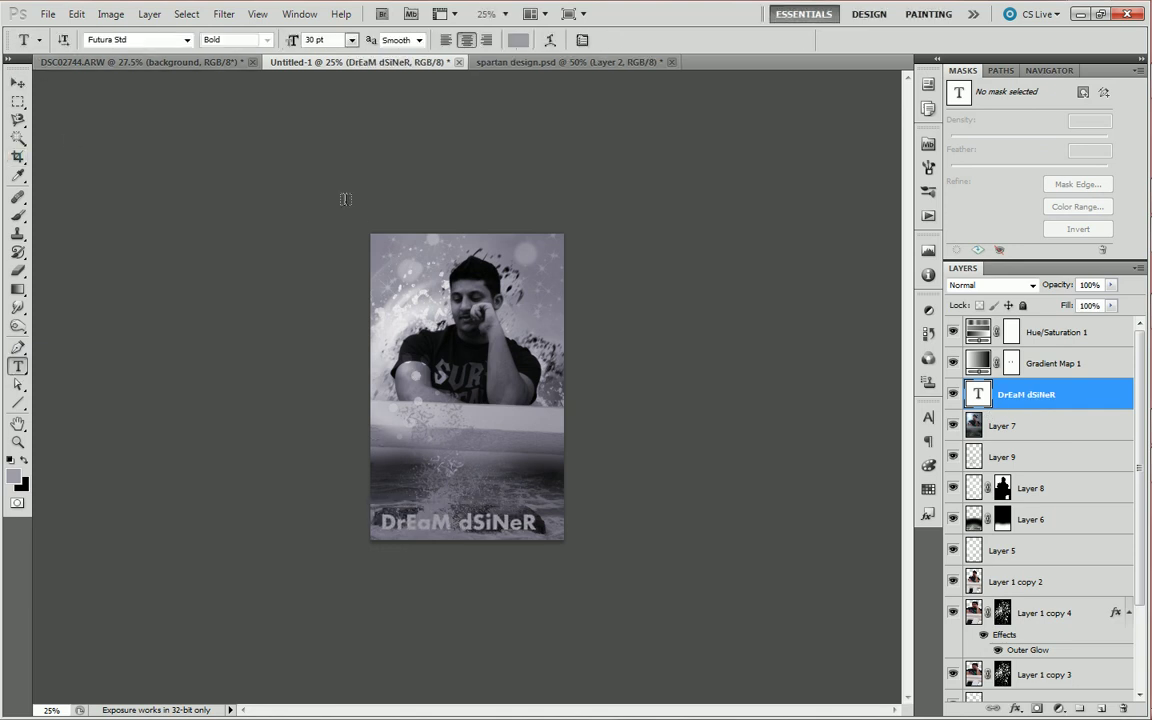
{"action": "left_click", "coordinate": [351, 40]}
{"action": "left_click", "coordinate": [343, 188]}
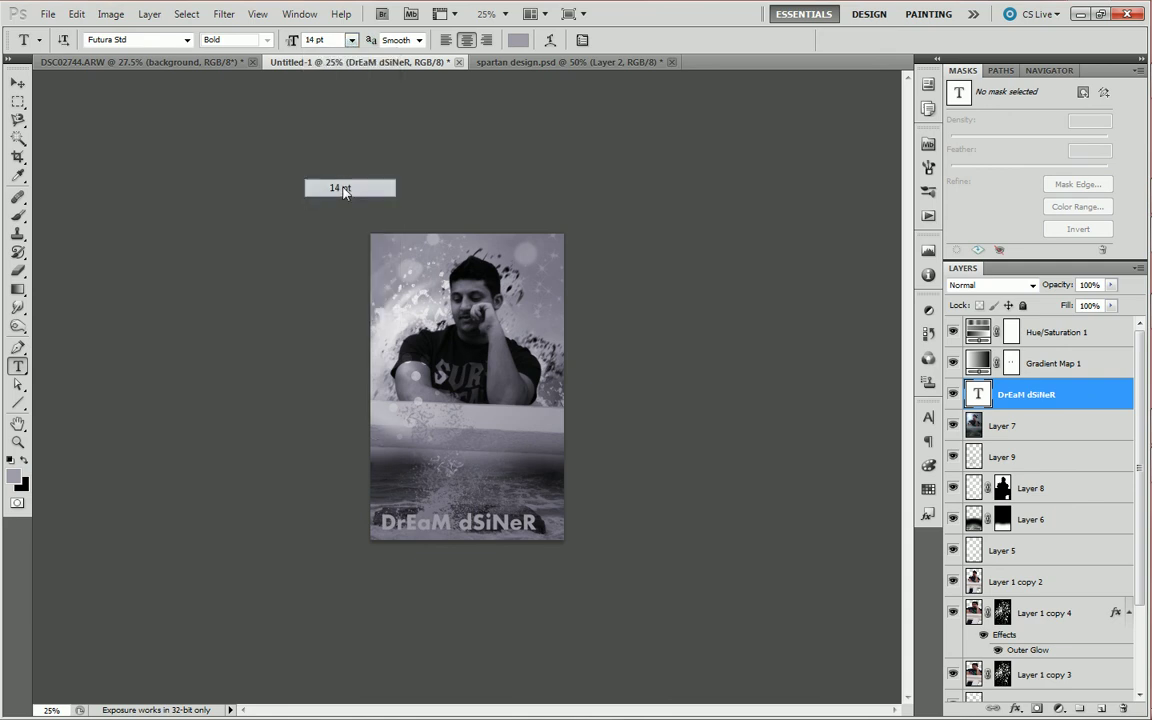
{"action": "left_click", "coordinate": [351, 40]}
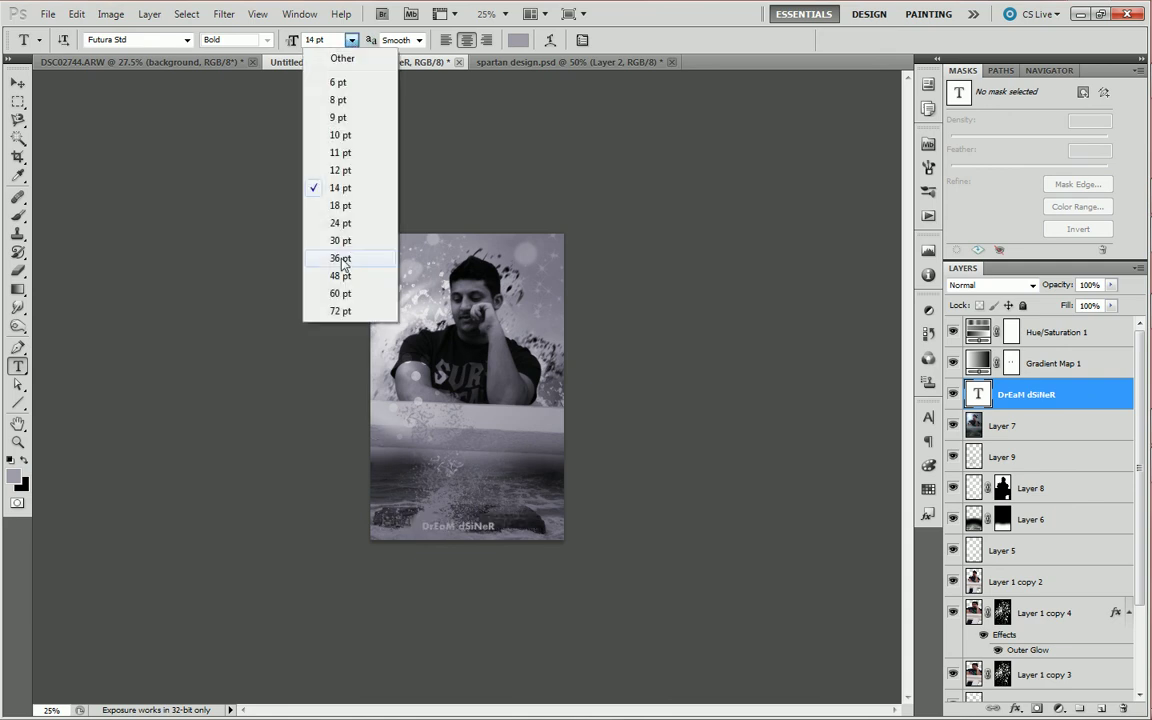
{"action": "left_click", "coordinate": [341, 221]}
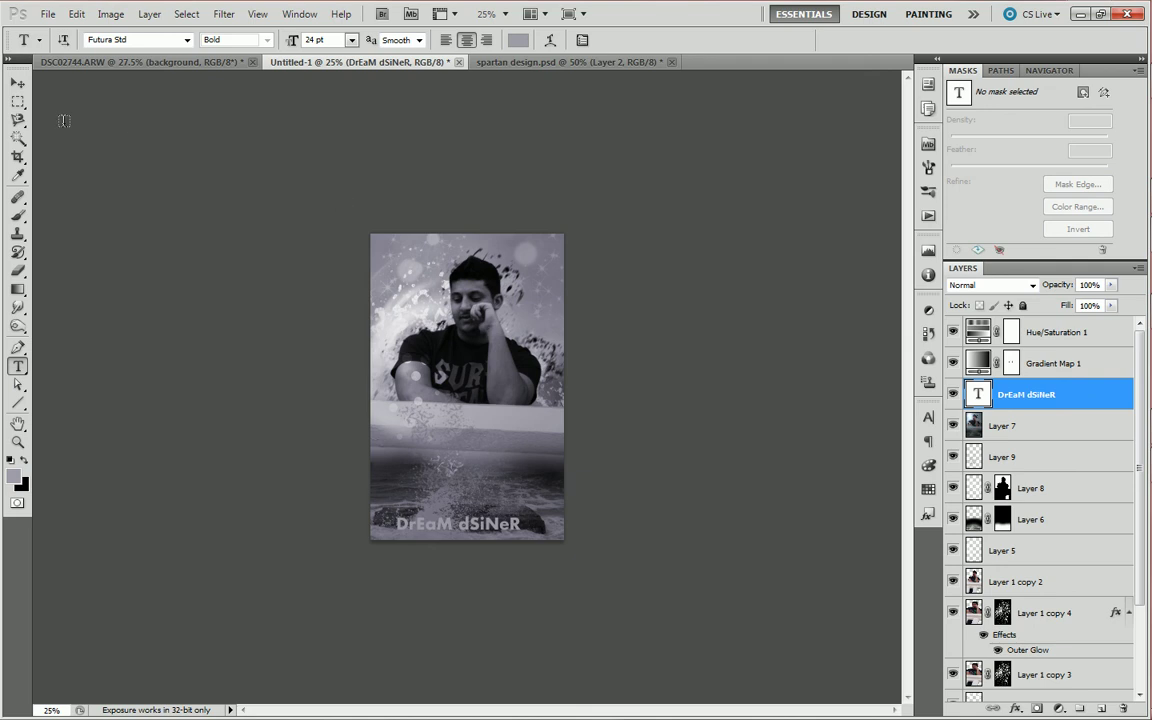
{"action": "left_click", "coordinate": [18, 82]}
{"action": "left_click_drag", "start_coordinate": [463, 531], "coordinate": [442, 536]}
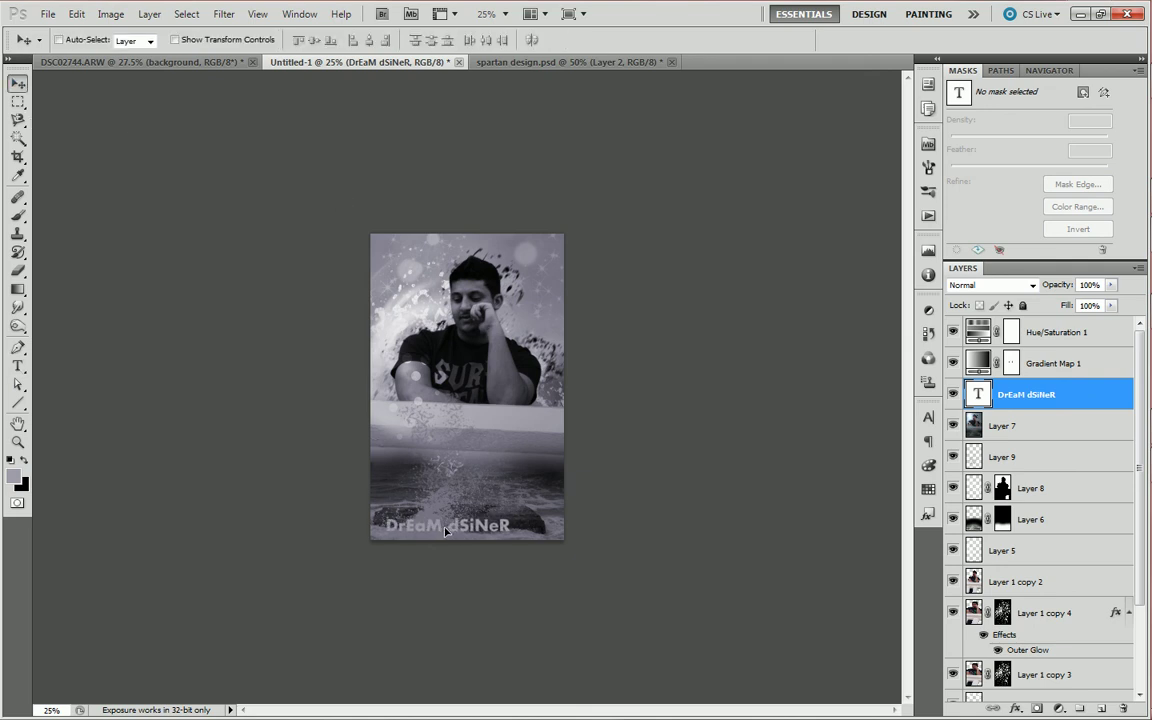
Rasterize the title with the Pixelate > Fragment filter and view it at 100%
{"action": "left_click", "coordinate": [224, 14]}
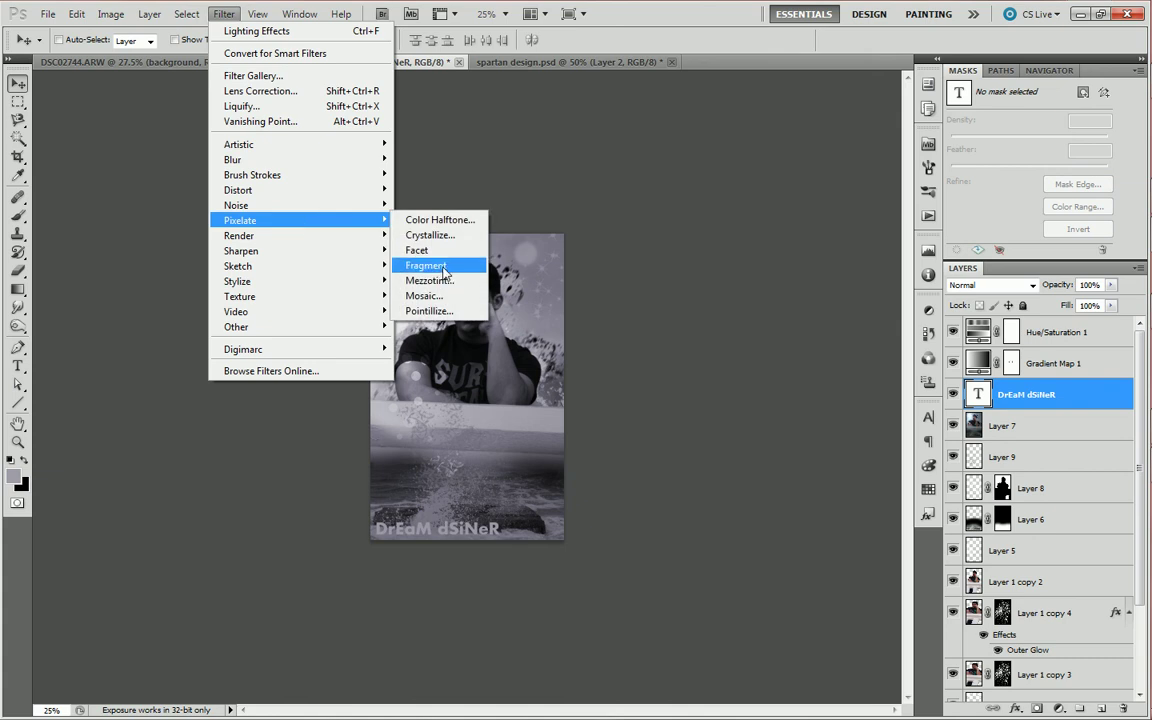
{"action": "left_click", "coordinate": [440, 266]}
{"action": "left_click", "coordinate": [555, 292]}
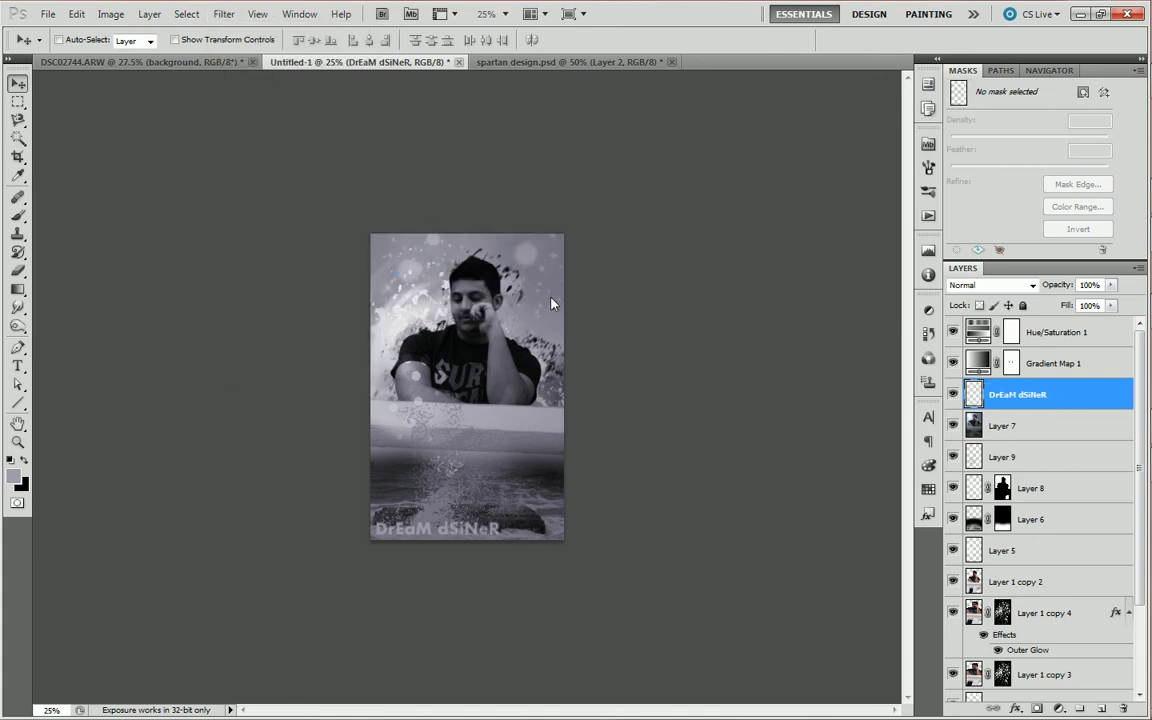
{"action": "key", "text": "z"}
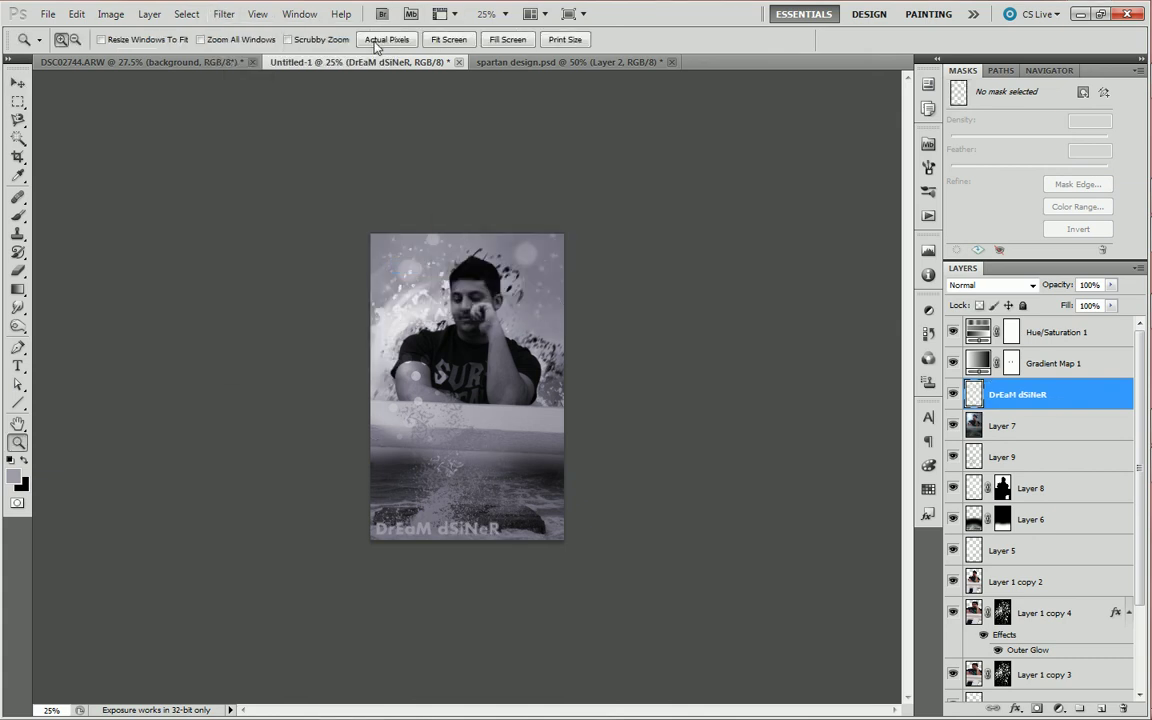
{"action": "left_click", "coordinate": [386, 39]}
{"action": "left_click_drag", "start_coordinate": [424, 316], "coordinate": [442, 123]}
{"action": "left_click_drag", "start_coordinate": [400, 480], "coordinate": [407, 259]}
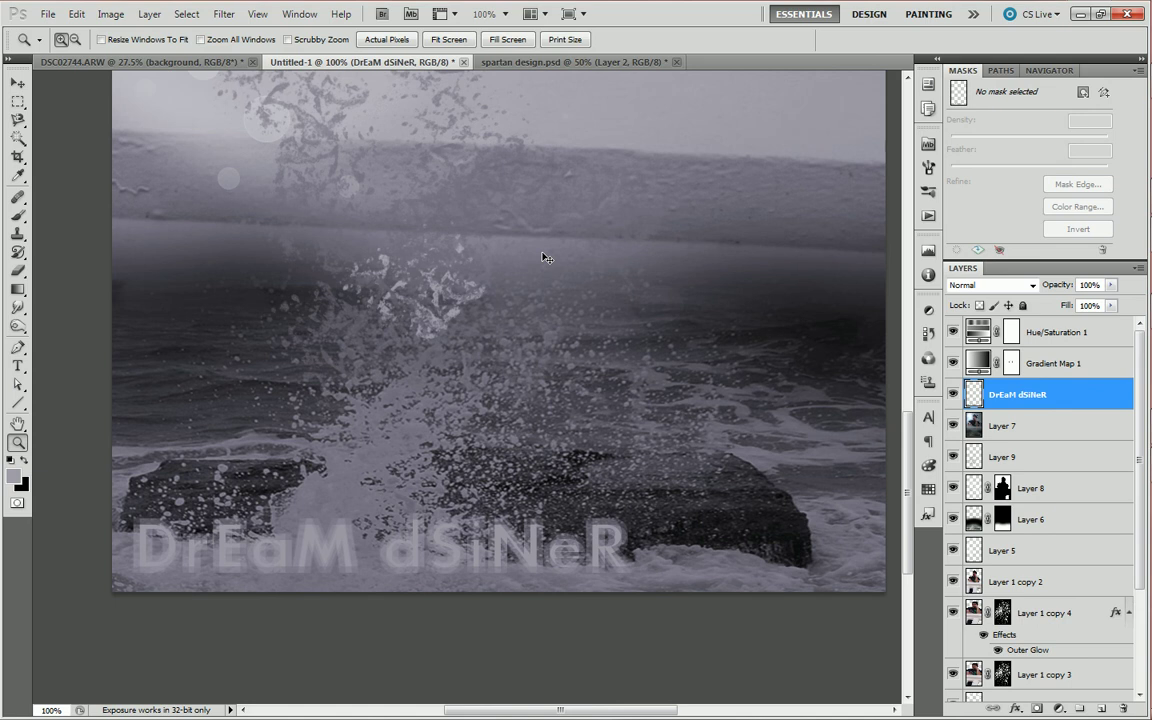
Duplicate the title layer and fill the copy's text with white
{"action": "key", "text": "ctrl+j"}
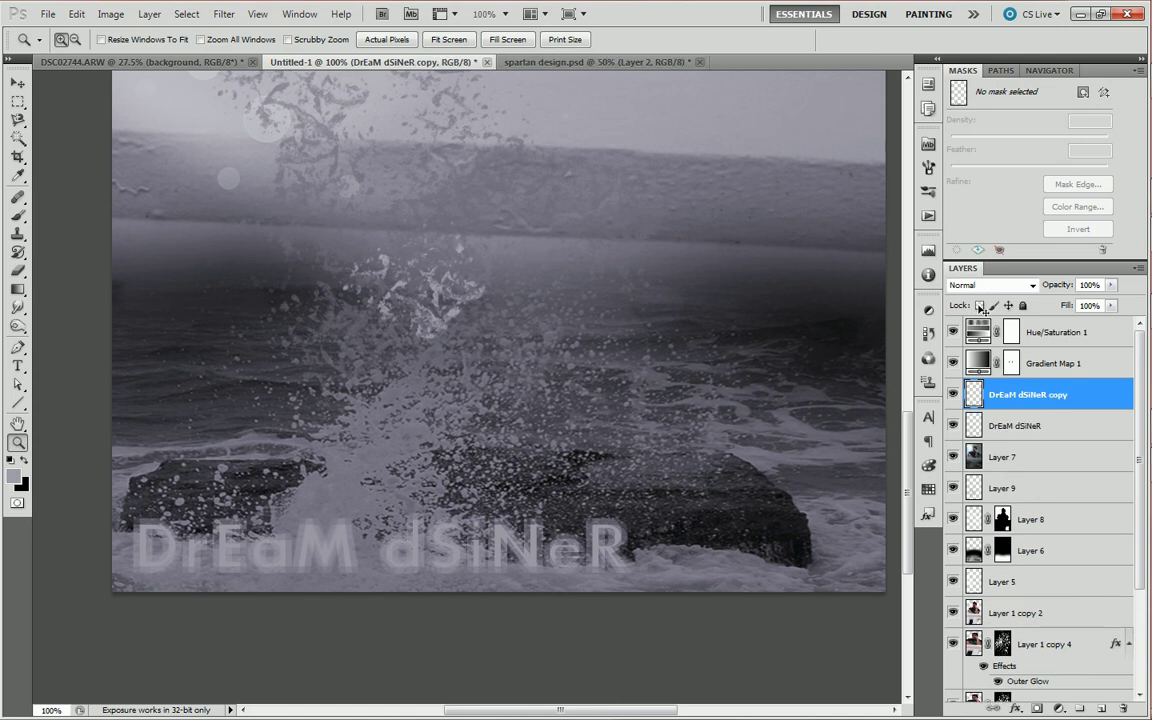
{"action": "key", "text": "d"}
{"action": "key", "text": "x"}
{"action": "key", "text": "alt+BackSpace"}
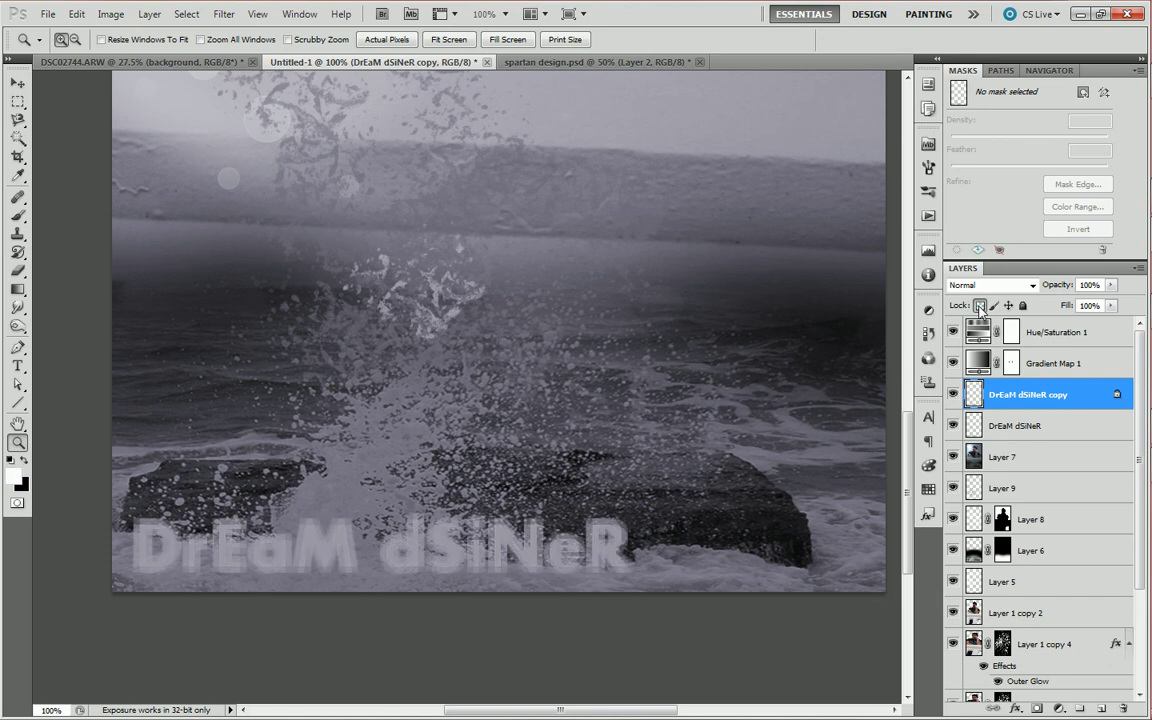
{"action": "key", "text": "alt"}
{"action": "key", "text": "alt+BackSpace"}
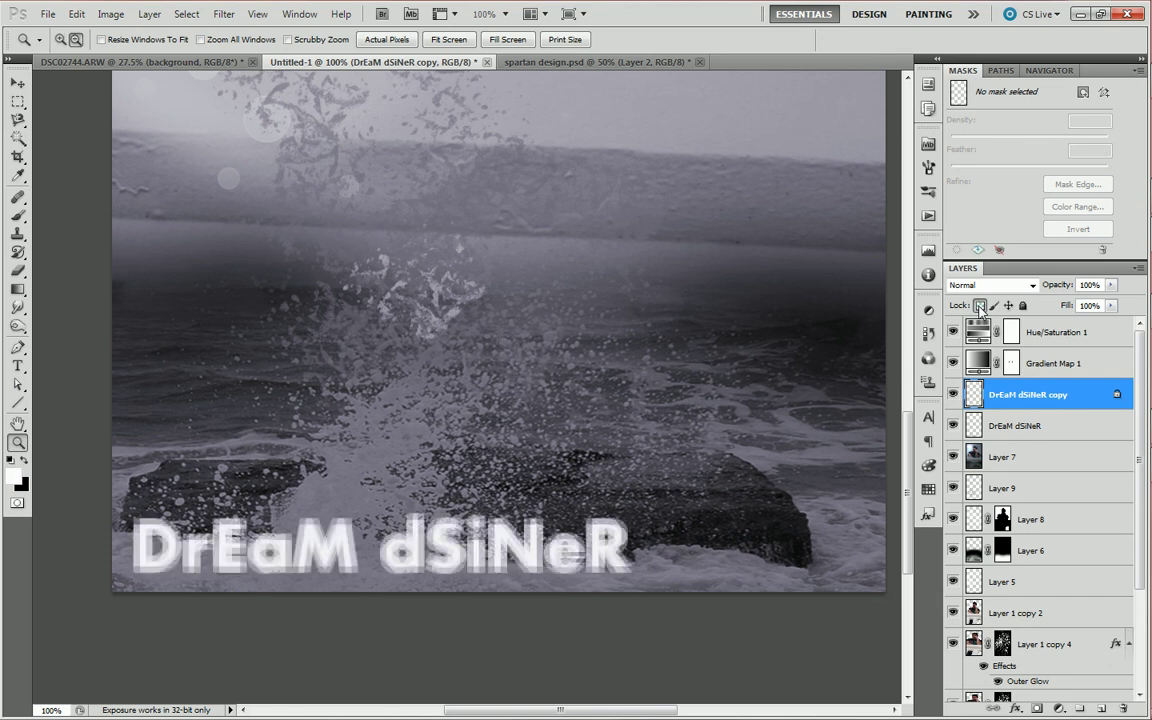
{"action": "key", "text": "alt+bracketleft"}
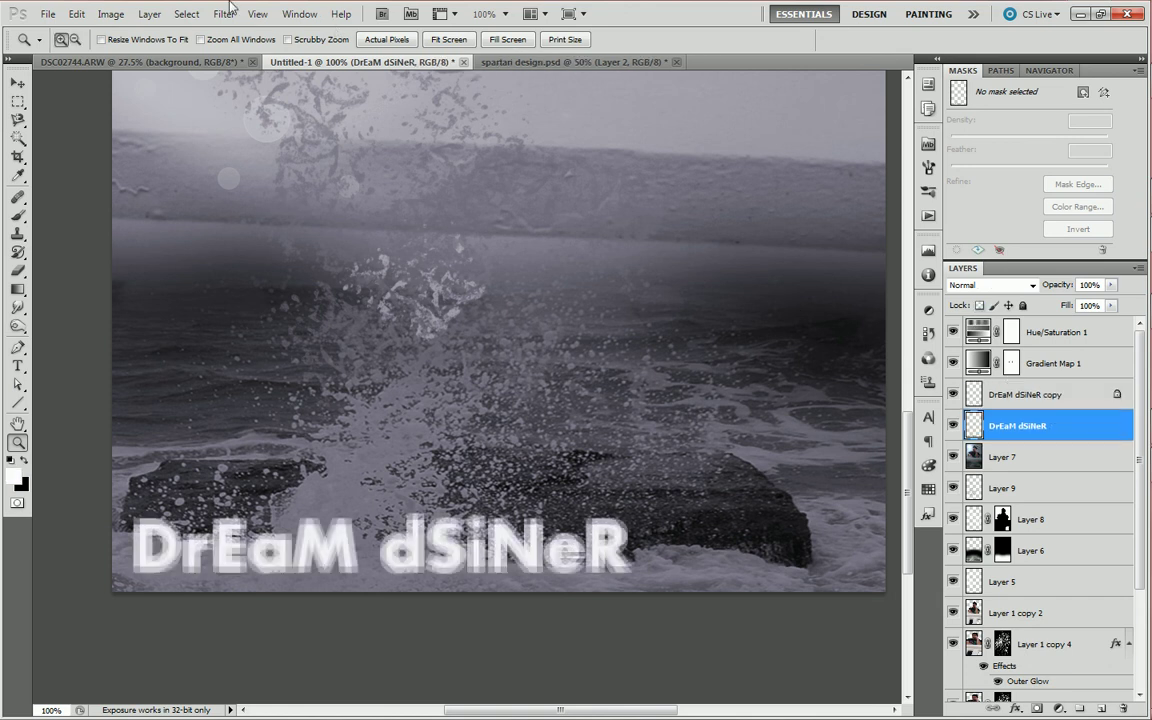
Apply a 2.2-pixel Gaussian Blur to the original title layer
{"action": "left_click", "coordinate": [223, 14]}
{"action": "mouse_move", "coordinate": [232, 160]}
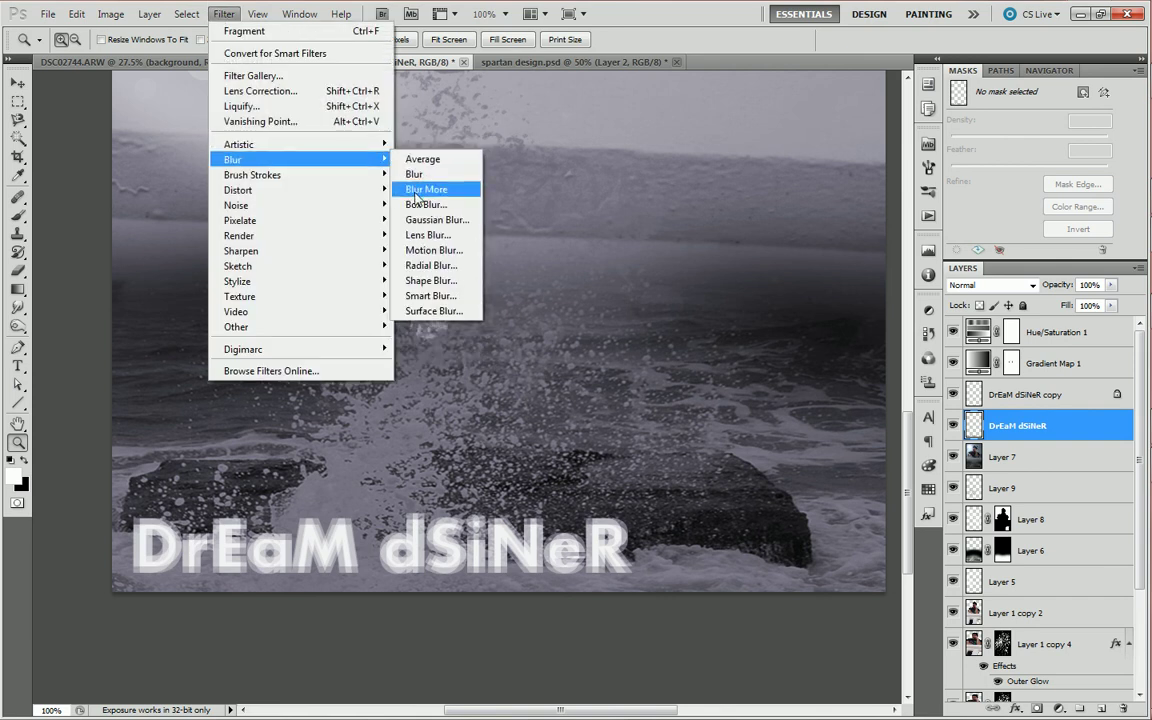
{"action": "left_click", "coordinate": [422, 226]}
{"action": "left_click_drag", "start_coordinate": [767, 497], "coordinate": [793, 498]}
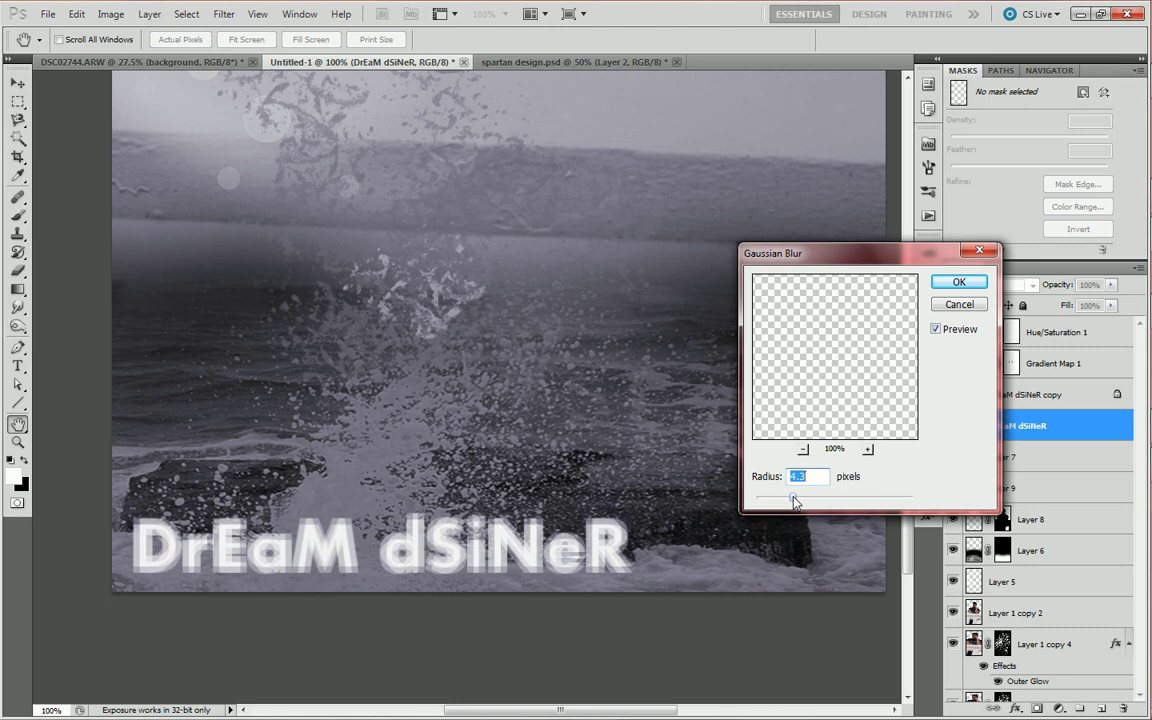
{"action": "key", "text": "Return"}
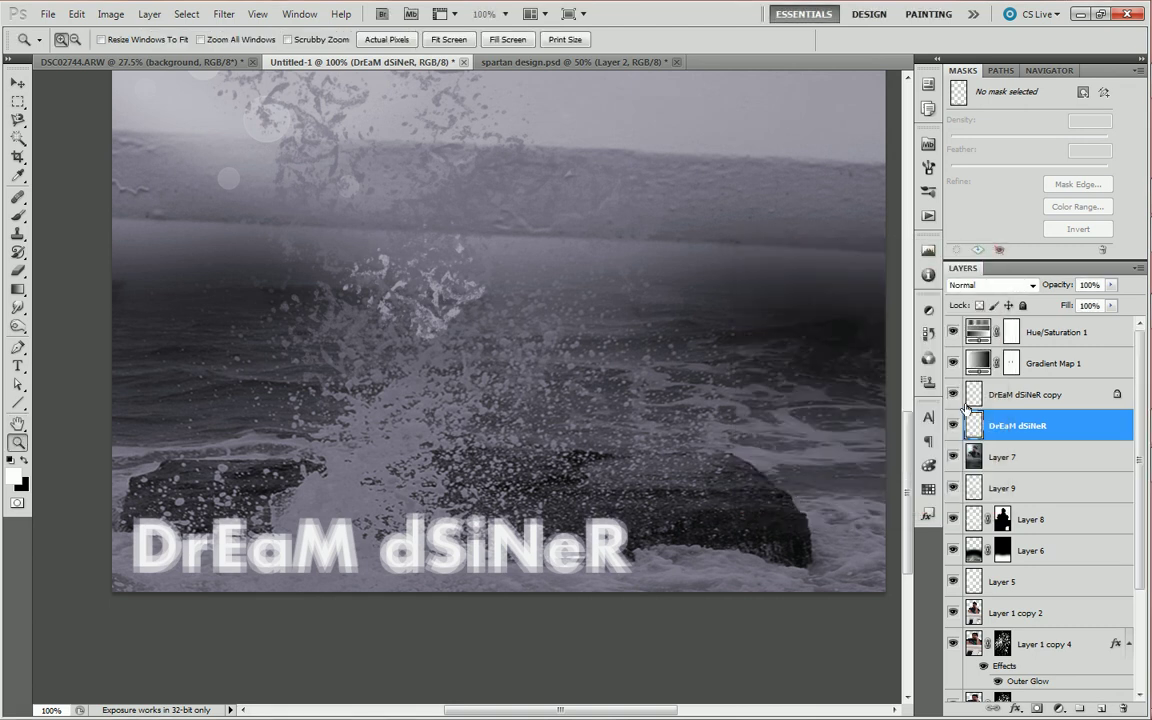
{"action": "left_click", "coordinate": [953, 395]}
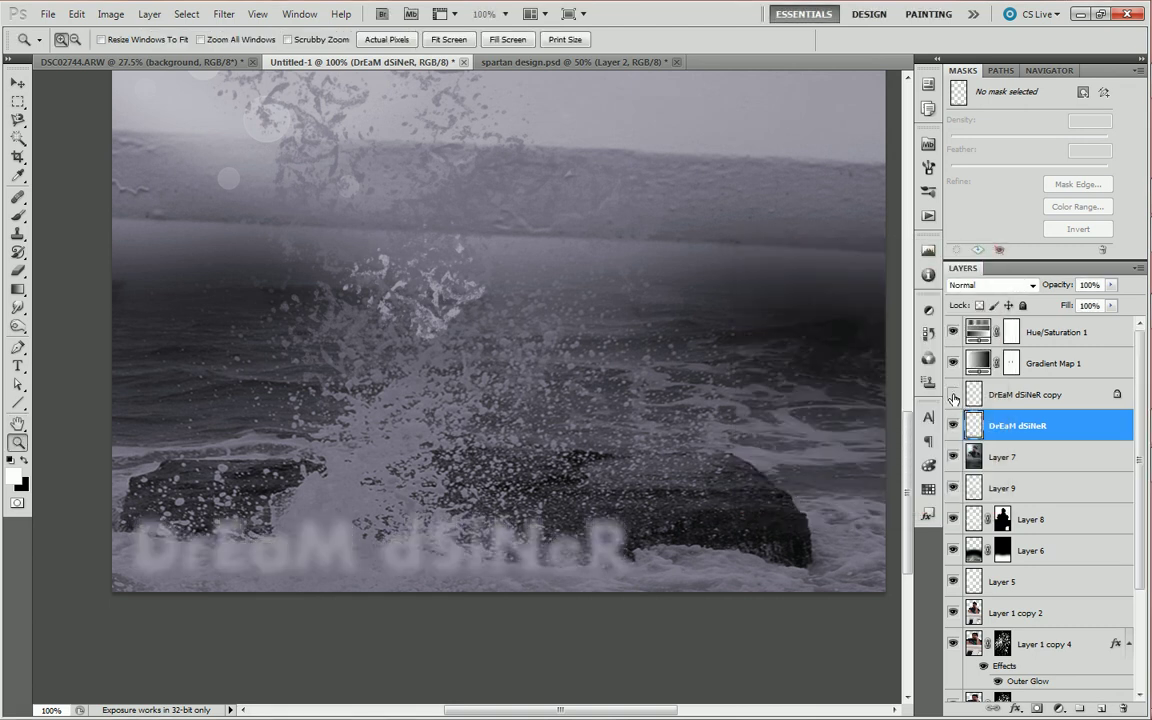
Set the blurred title's blend mode to Screen and show the white copy again
{"action": "left_click", "coordinate": [995, 285]}
{"action": "left_click", "coordinate": [888, 456]}
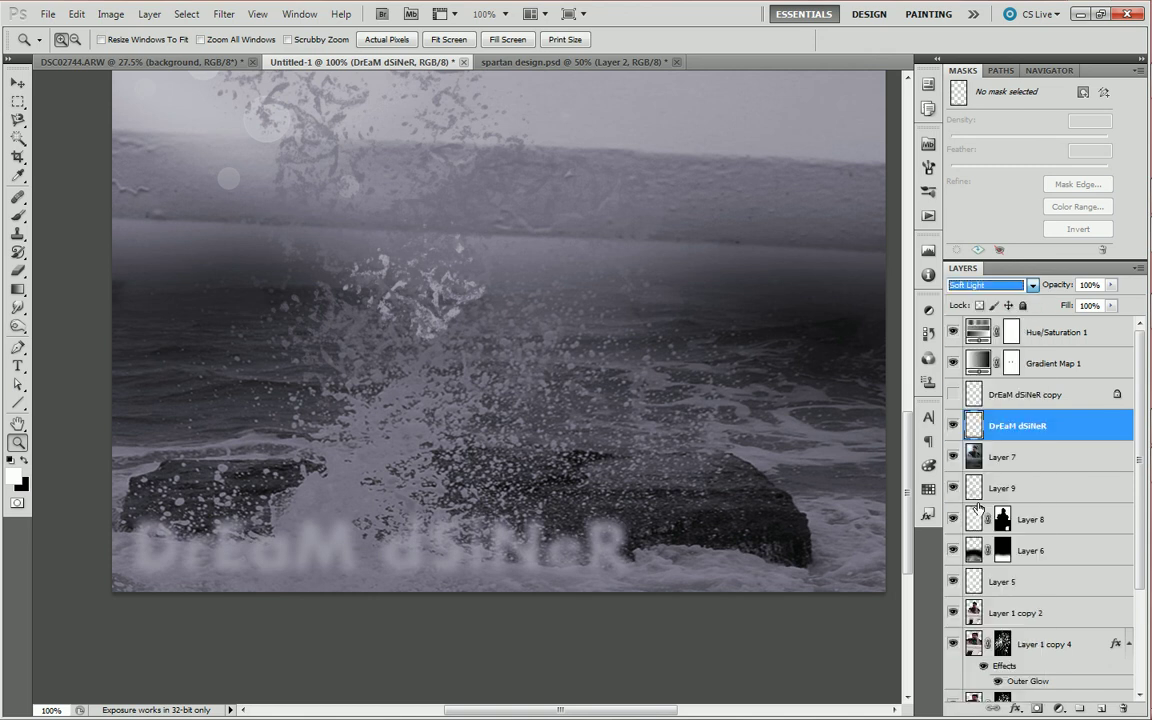
{"action": "key", "text": "Up"}
{"action": "key", "text": "Up"}
{"action": "key", "text": "Up"}
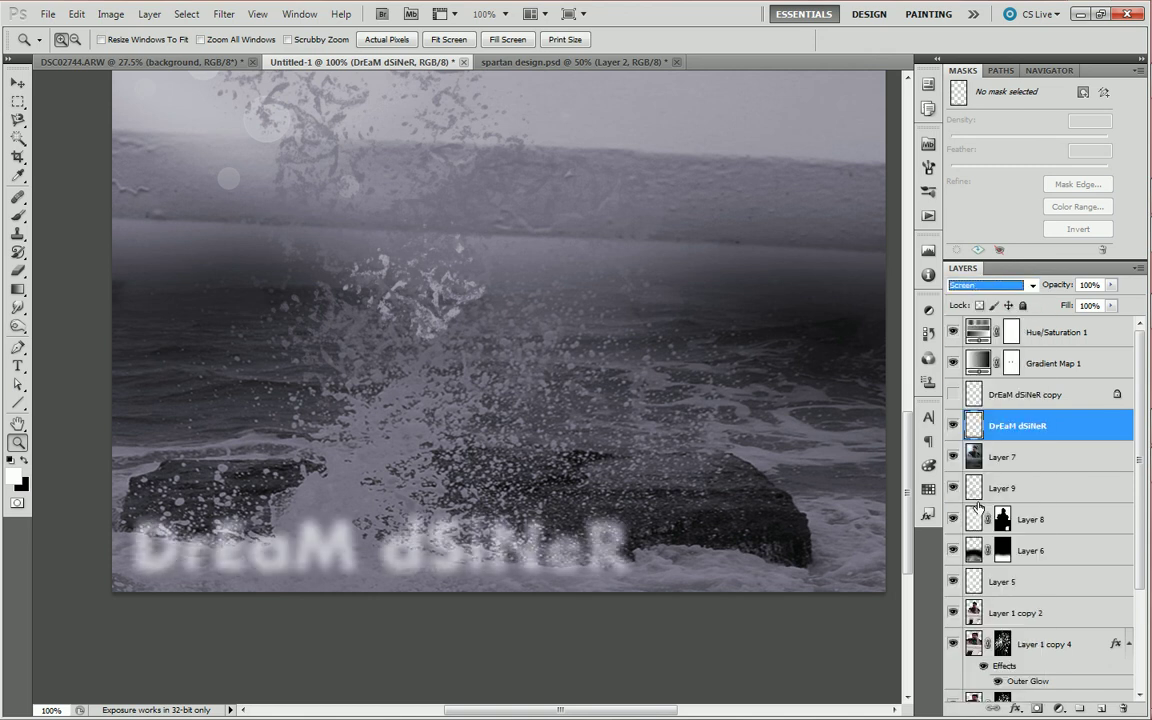
{"action": "left_click", "coordinate": [954, 394]}
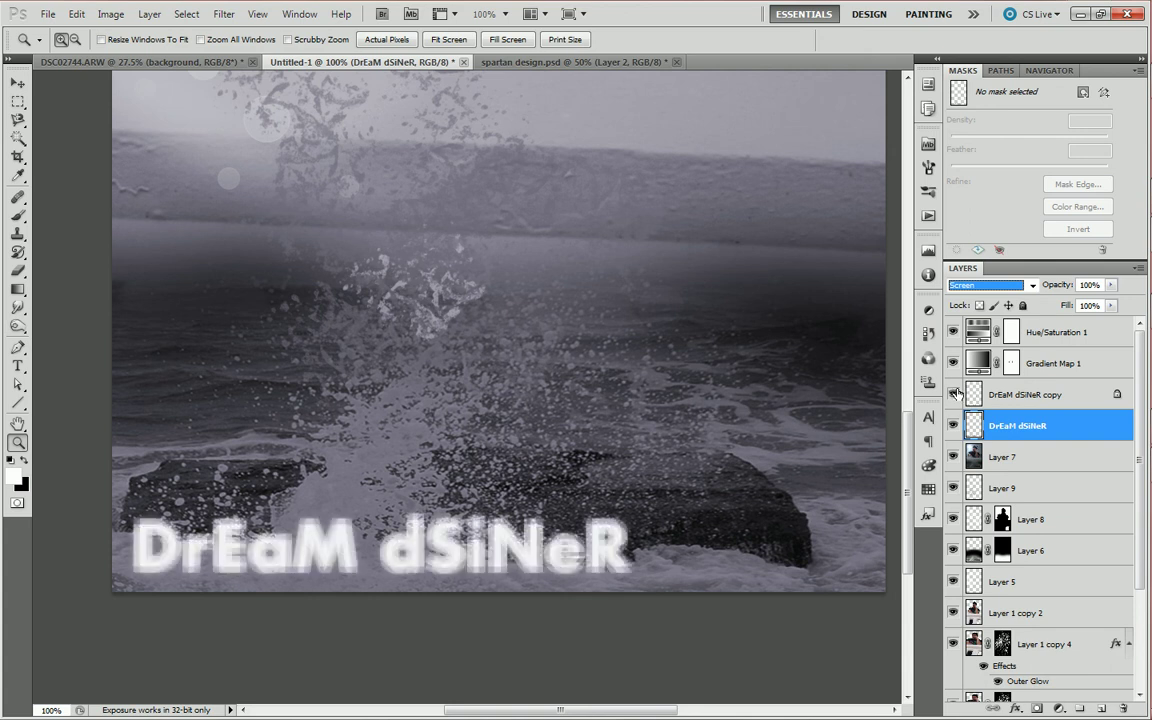
{"action": "left_click", "coordinate": [954, 394]}
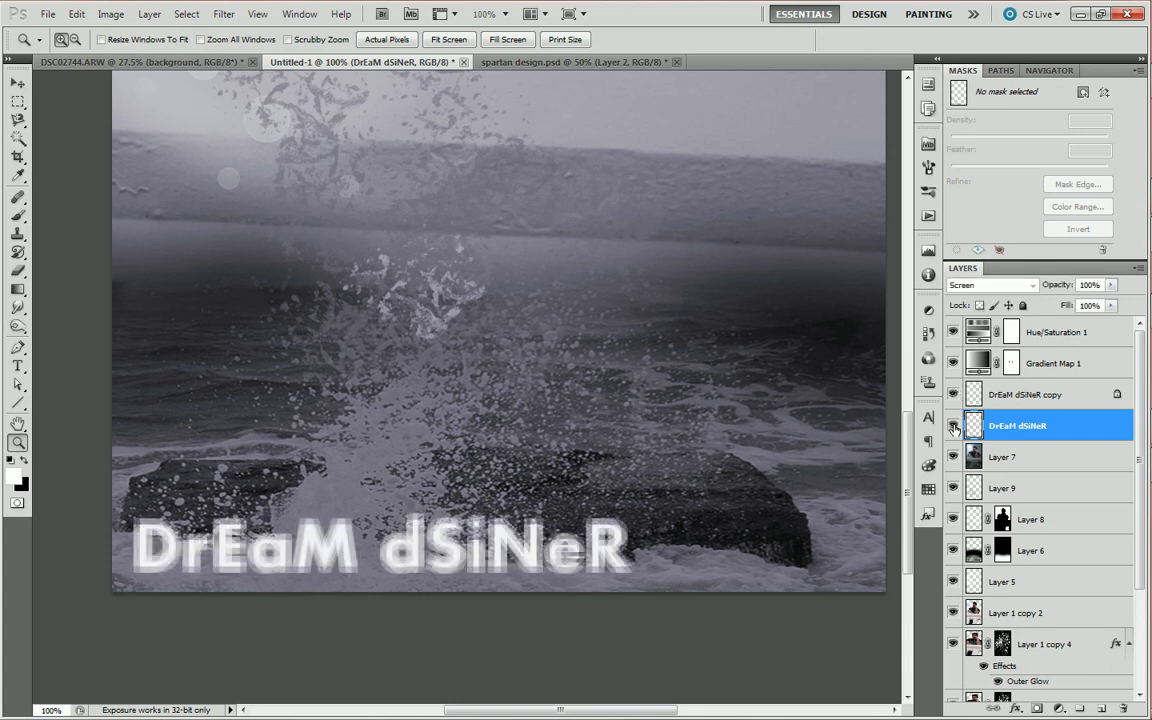
{"action": "left_click", "coordinate": [447, 39]}
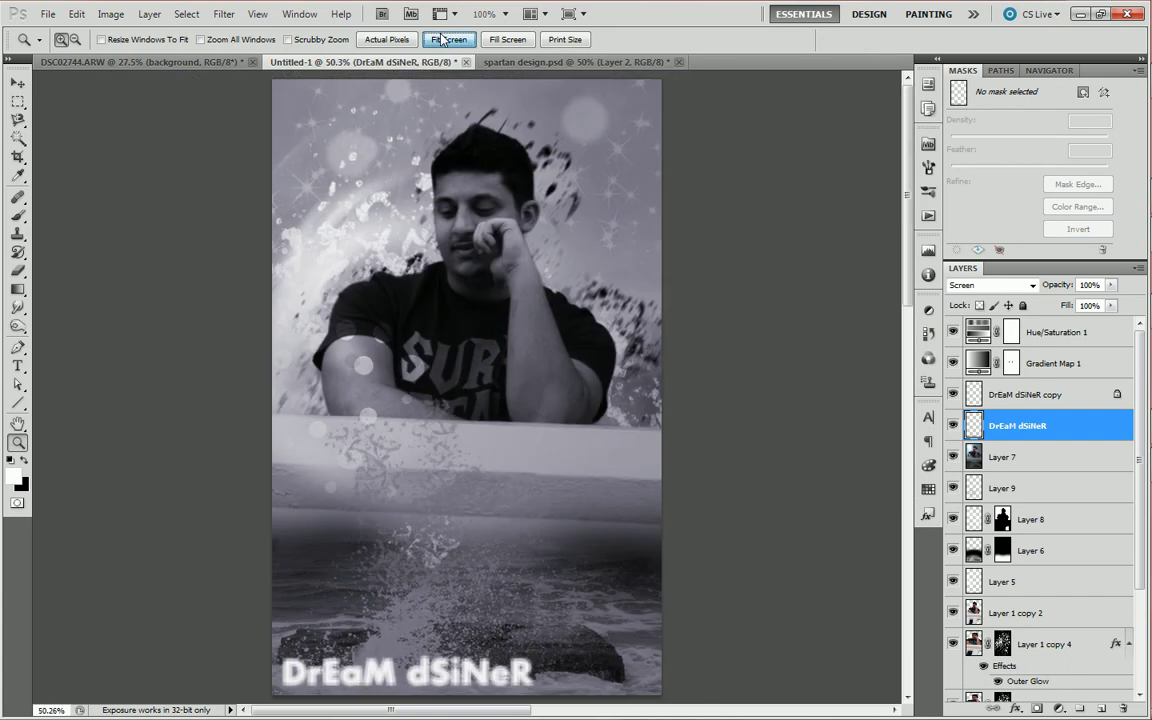
{"action": "left_click", "coordinate": [490, 345], "text": "alt"}
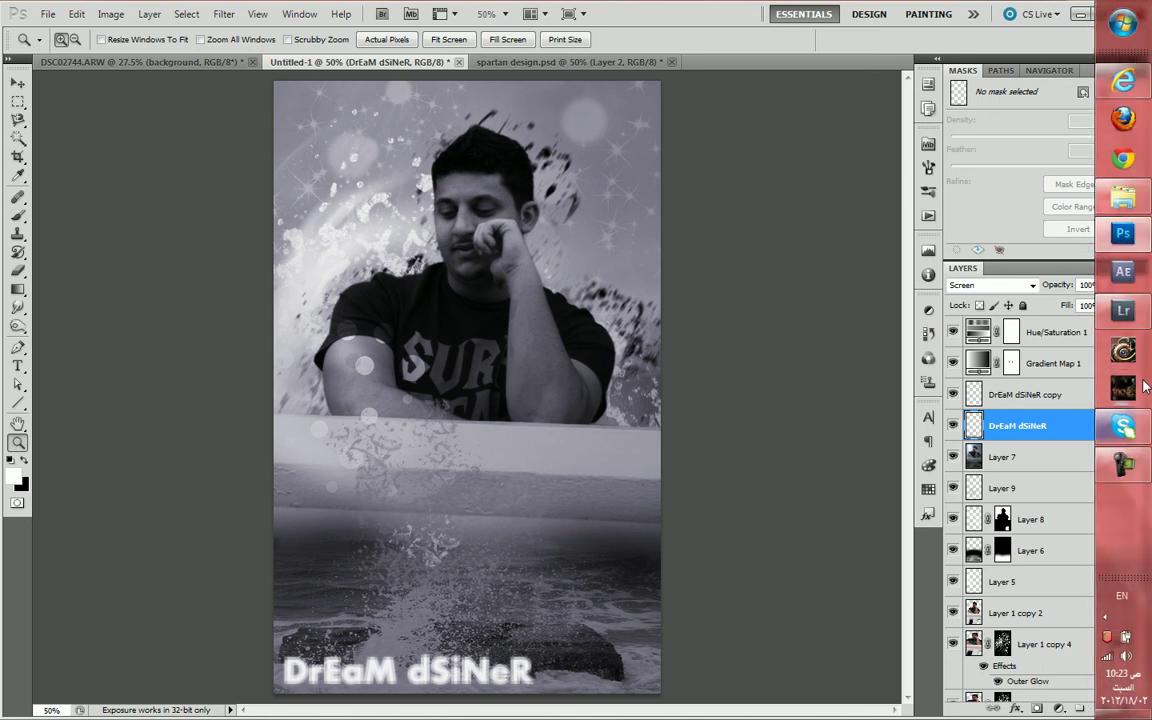
{"action": "mouse_move", "coordinate": [1122, 465]}
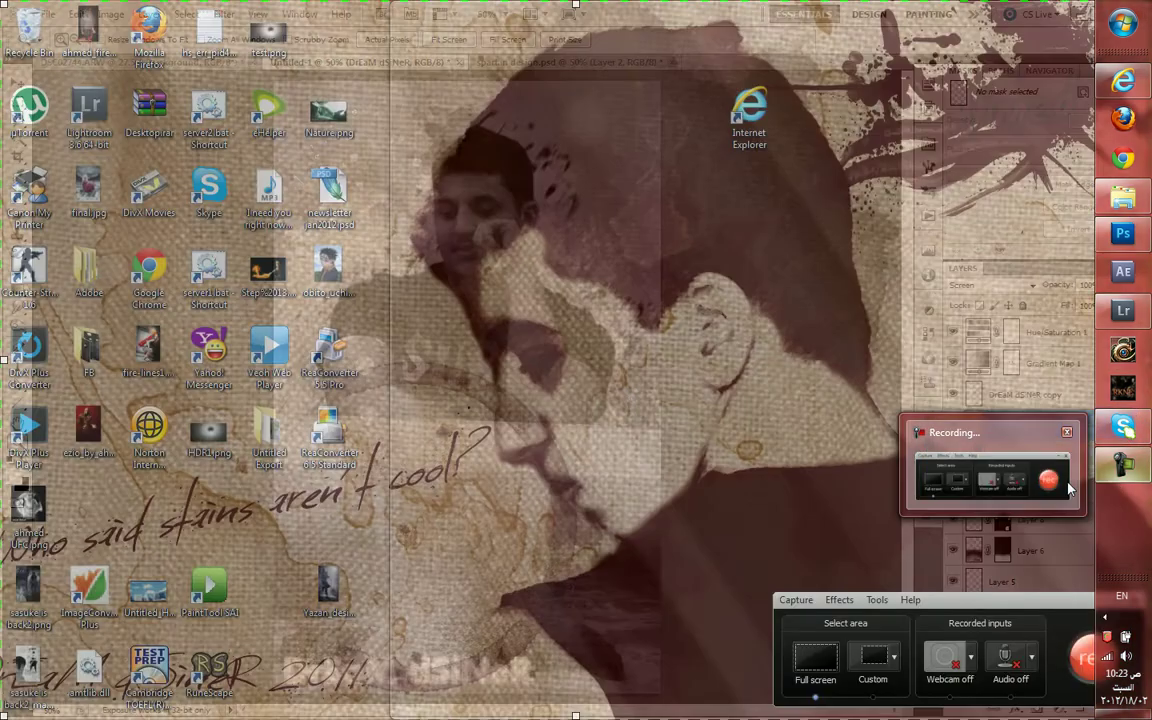
{"action": "left_click", "coordinate": [1065, 485]}
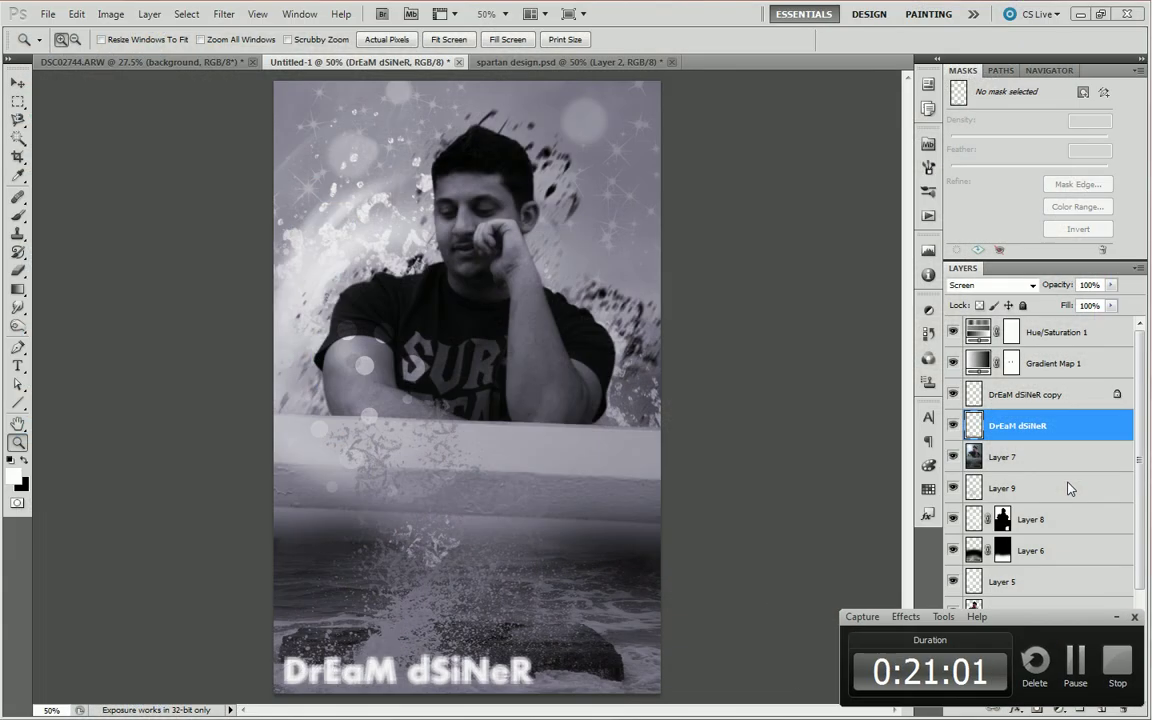